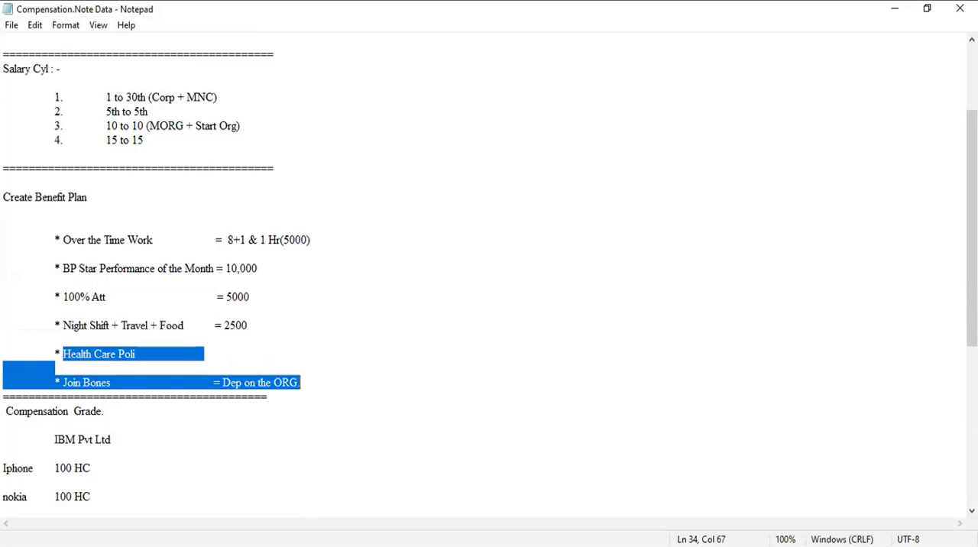
Switch to Workday, search for the Create Benefit Plan task and open it.
{"action": "key", "text": "alt+Tab"}
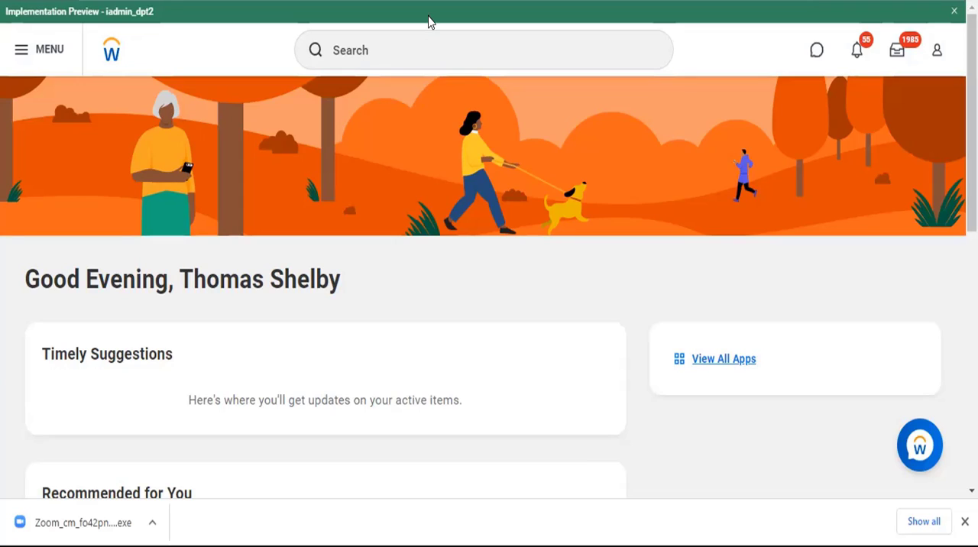
{"action": "left_click", "coordinate": [421, 38]}
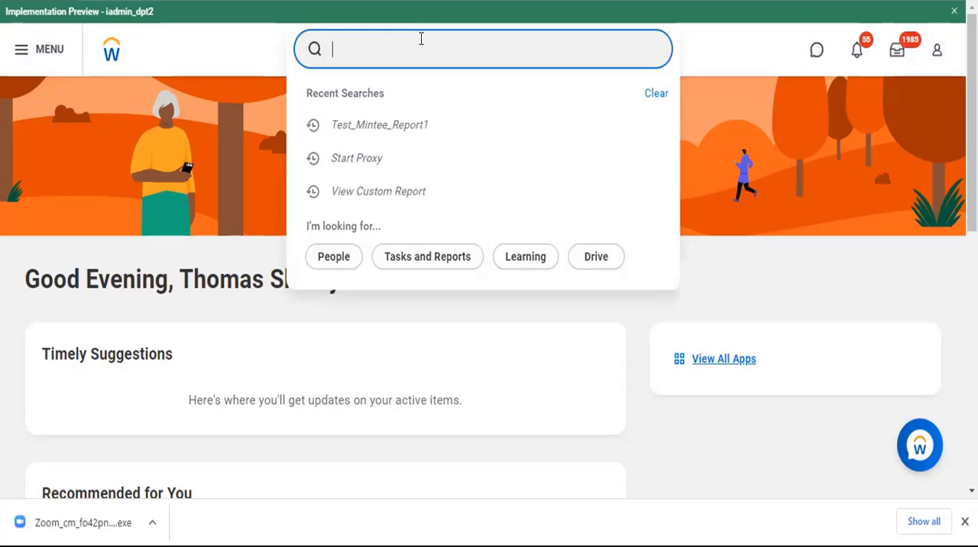
{"action": "type", "text": "Create Benefits Plan"}
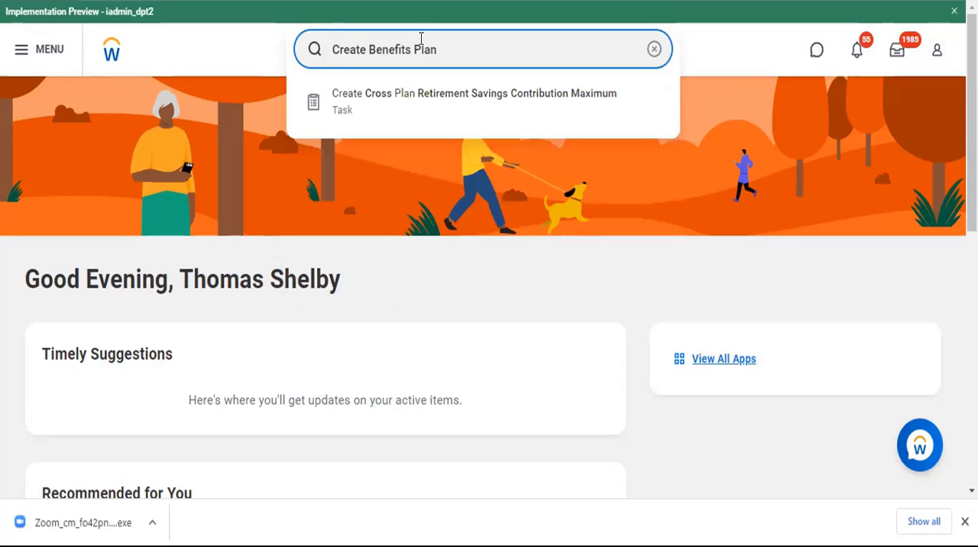
{"action": "key", "text": "BackSpace"}
{"action": "key", "text": "BackSpace"}
{"action": "key", "text": "BackSpace"}
{"action": "key", "text": "BackSpace"}
{"action": "key", "text": "BackSpace"}
{"action": "key", "text": "BackSpace"}
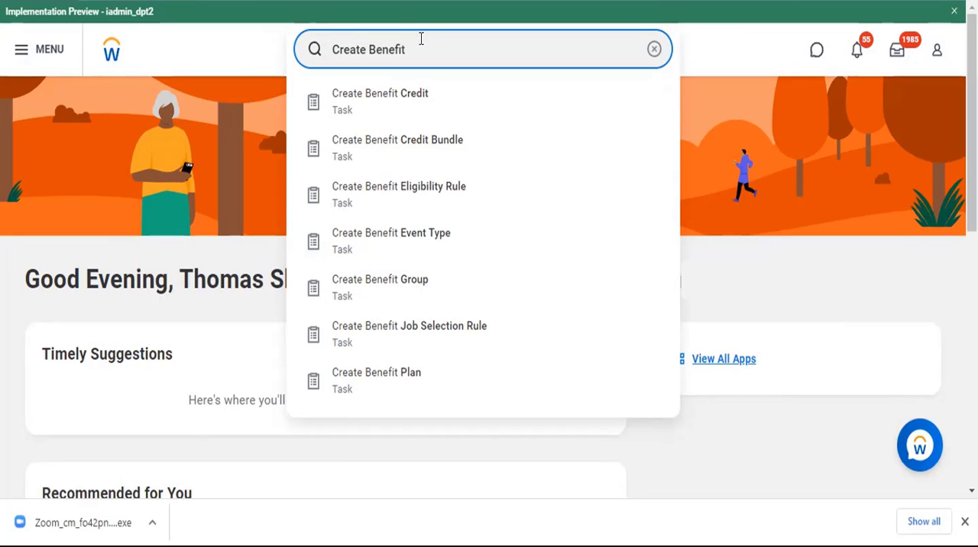
{"action": "type", "text": "Plan"}
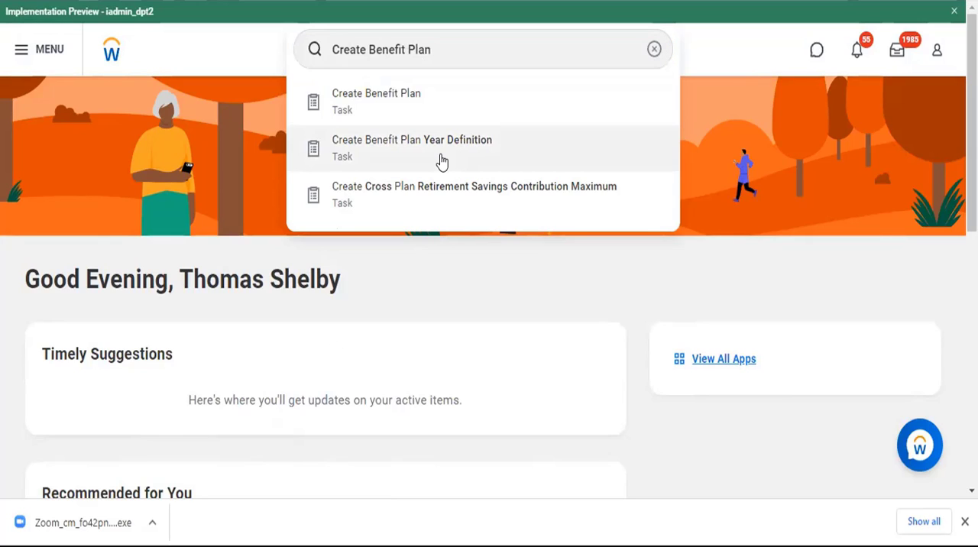
{"action": "left_click", "coordinate": [344, 110]}
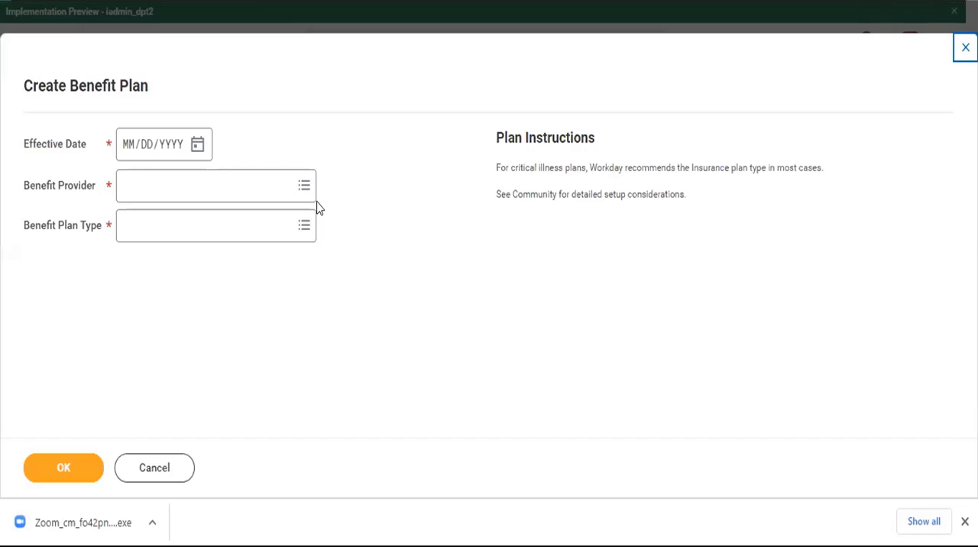
Set the benefit plan's effective date to 10/20/2022.
{"action": "left_click", "coordinate": [124, 151]}
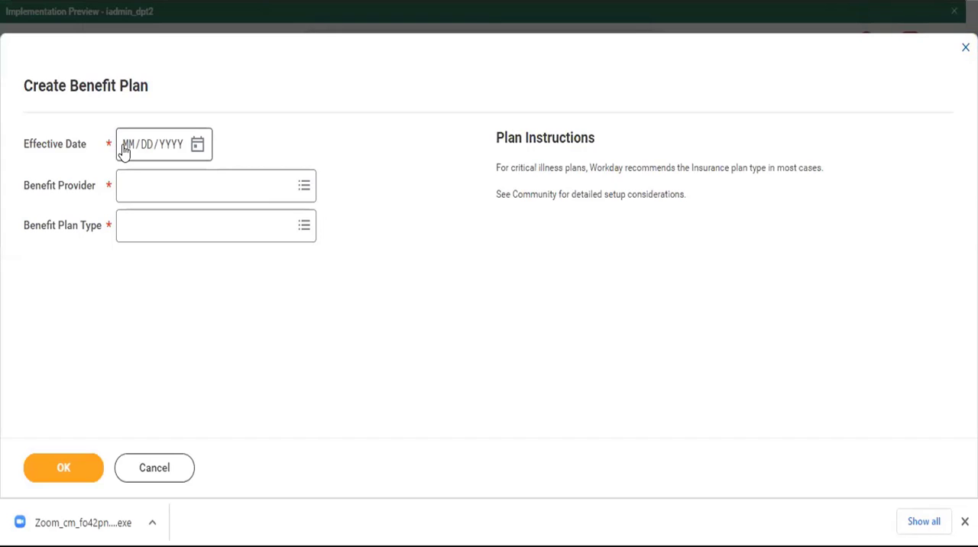
{"action": "left_click", "coordinate": [124, 151]}
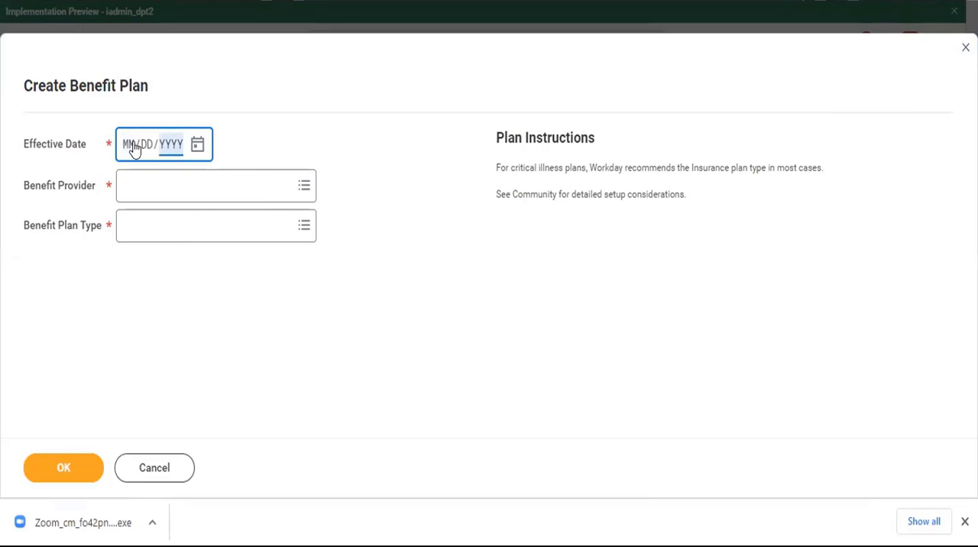
{"action": "left_click", "coordinate": [131, 150]}
{"action": "type", "text": "10/"}
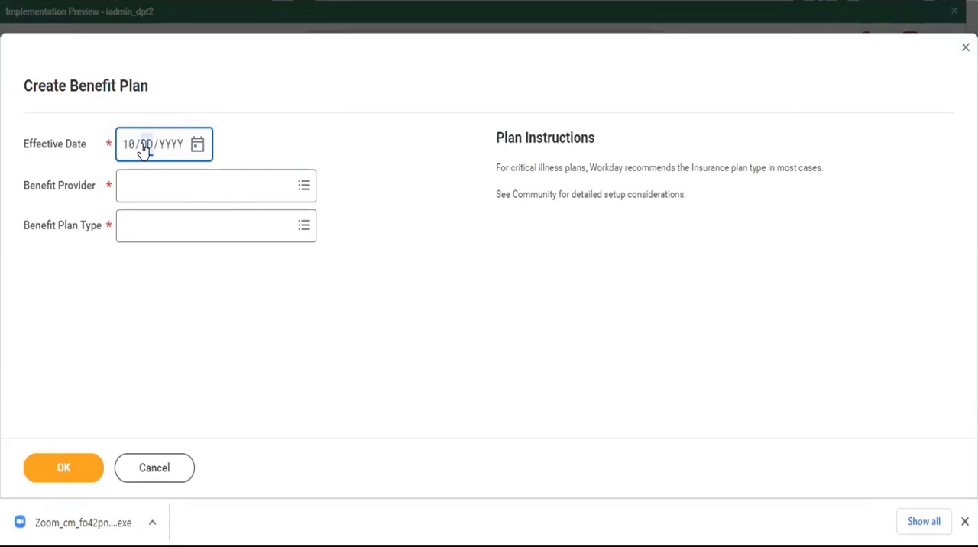
{"action": "type", "text": "09/2022"}
Choose Life Insurance Corporation (LIC) from all benefit providers as the plan's Benefit Provider.
{"action": "left_click", "coordinate": [235, 181]}
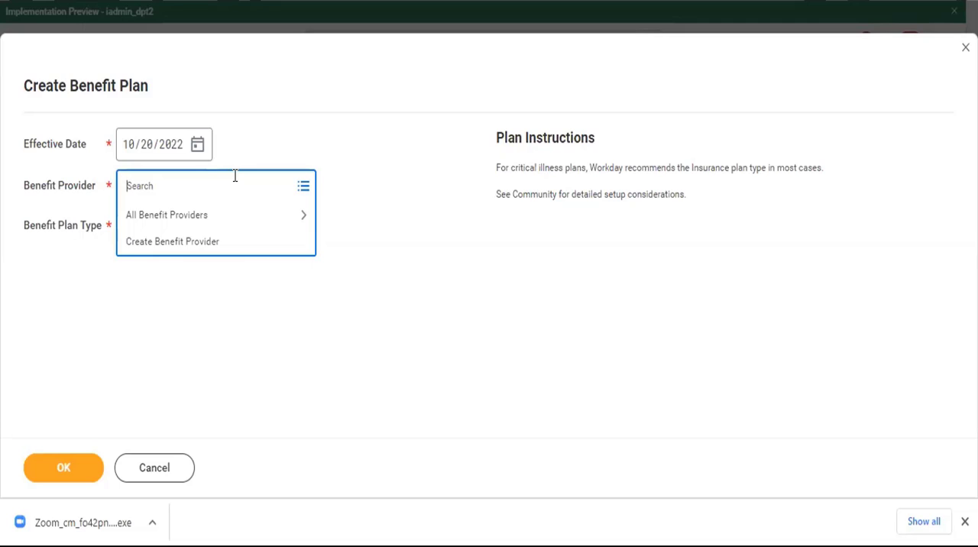
{"action": "left_click", "coordinate": [195, 218]}
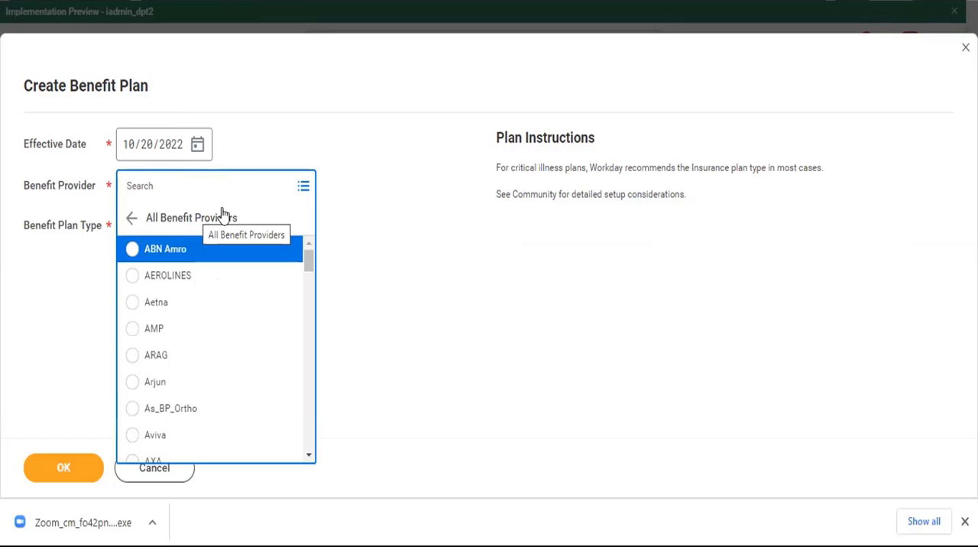
{"action": "scroll", "coordinate": [221, 341], "scroll_direction": "down", "scroll_amount": 5}
{"action": "scroll", "coordinate": [221, 342], "scroll_direction": "down", "scroll_amount": 1}
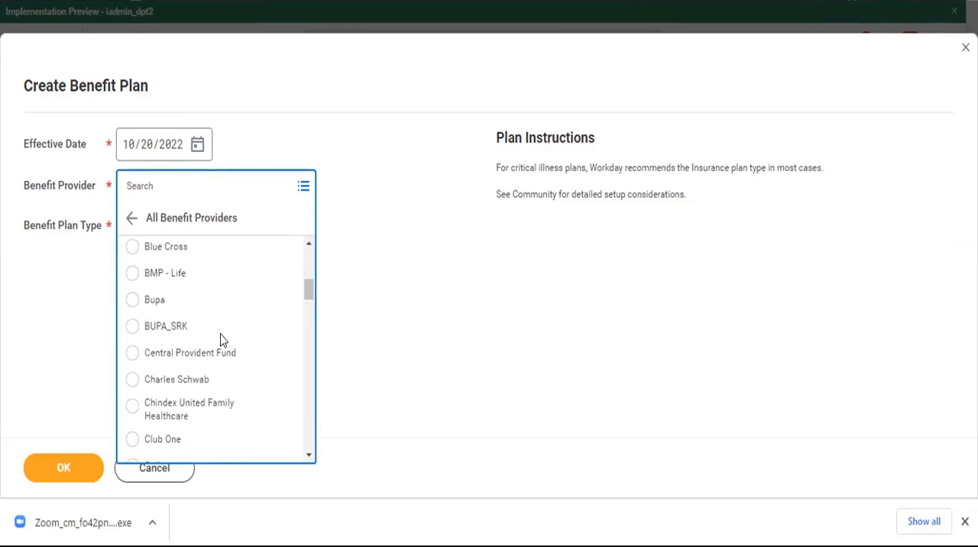
{"action": "scroll", "coordinate": [221, 342], "scroll_direction": "up", "scroll_amount": 2}
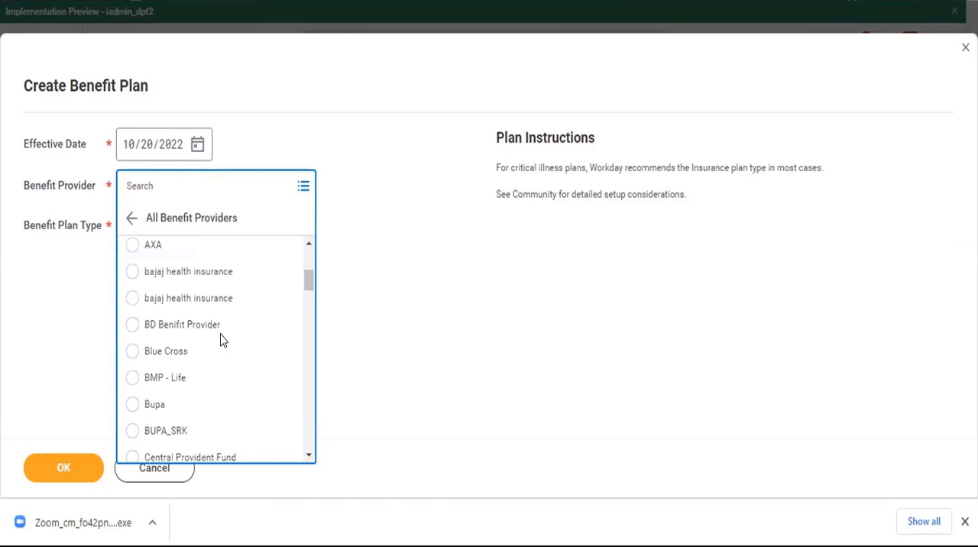
{"action": "scroll", "coordinate": [221, 341], "scroll_direction": "down", "scroll_amount": 5}
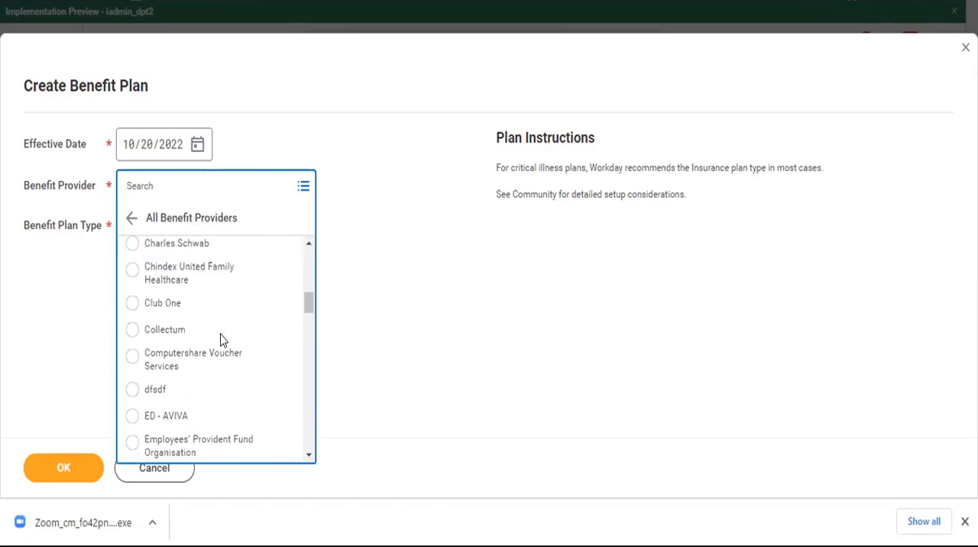
{"action": "scroll", "coordinate": [221, 340], "scroll_direction": "down", "scroll_amount": 5}
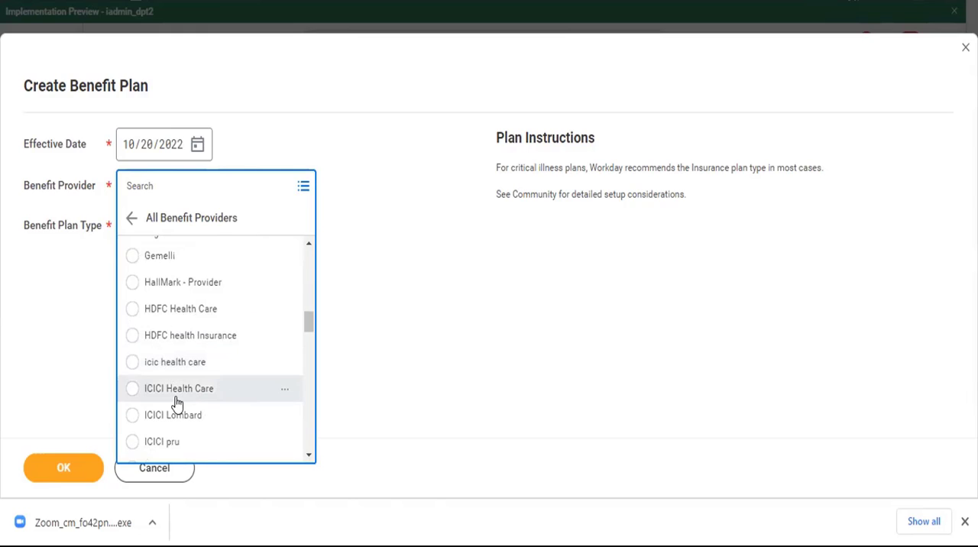
{"action": "scroll", "coordinate": [214, 428], "scroll_direction": "down", "scroll_amount": 3}
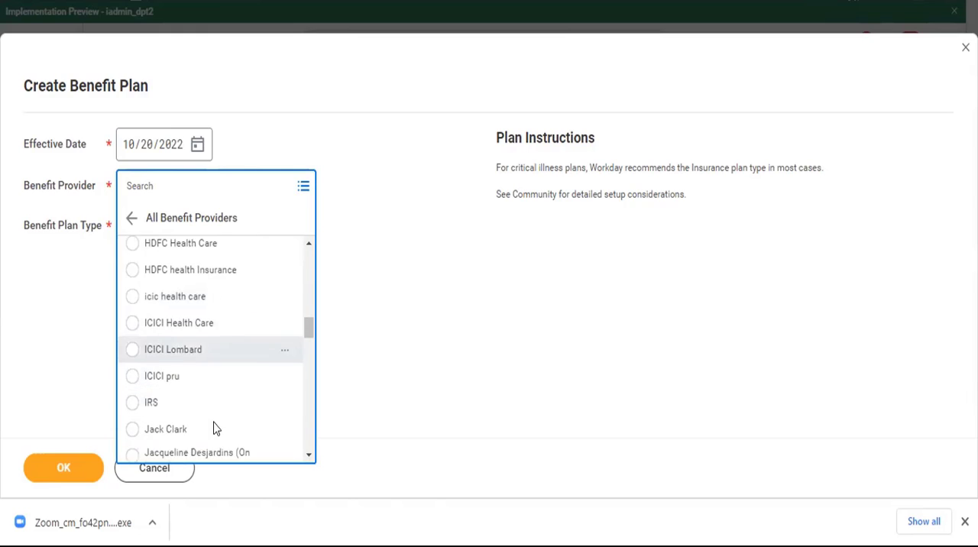
{"action": "scroll", "coordinate": [214, 428], "scroll_direction": "down", "scroll_amount": 7}
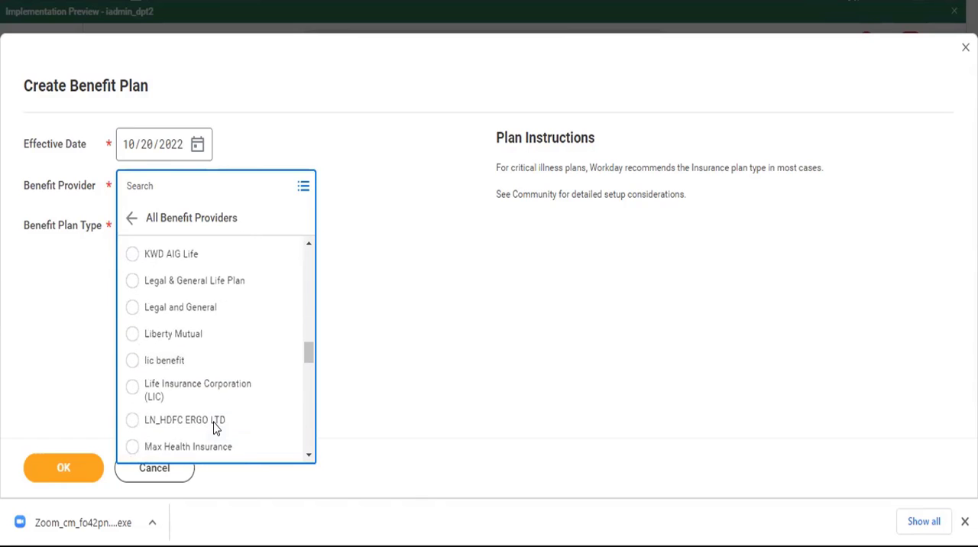
{"action": "scroll", "coordinate": [213, 428], "scroll_direction": "down", "scroll_amount": 1}
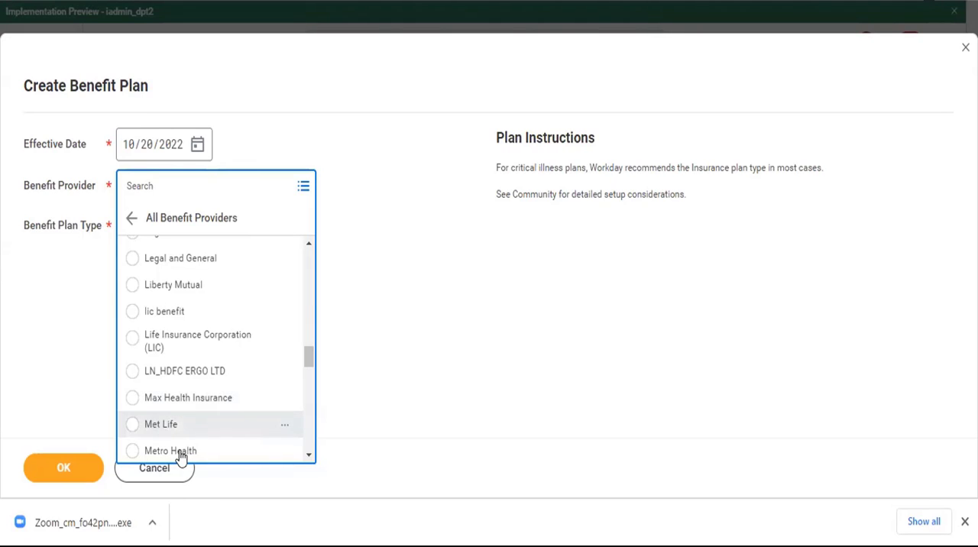
{"action": "scroll", "coordinate": [173, 381], "scroll_direction": "down", "scroll_amount": 3}
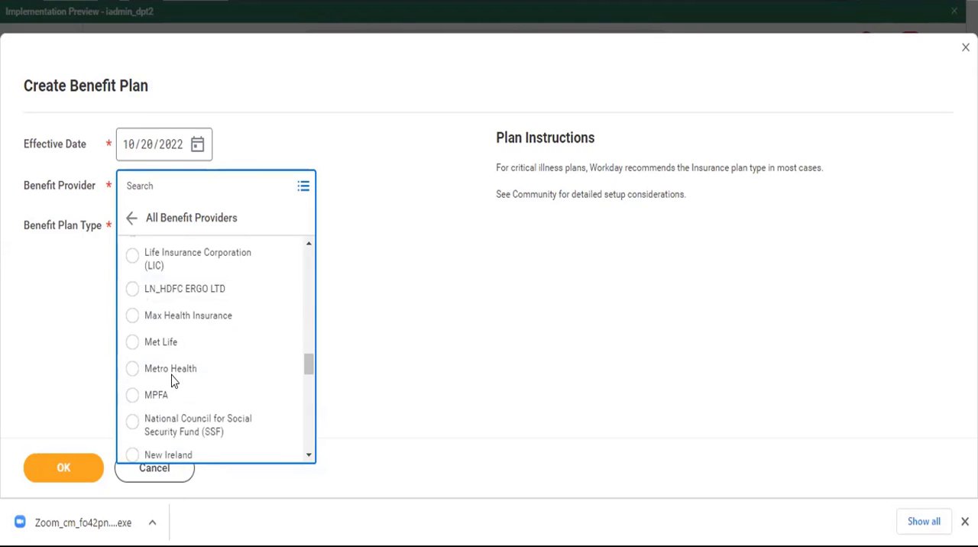
{"action": "scroll", "coordinate": [173, 380], "scroll_direction": "down", "scroll_amount": 5}
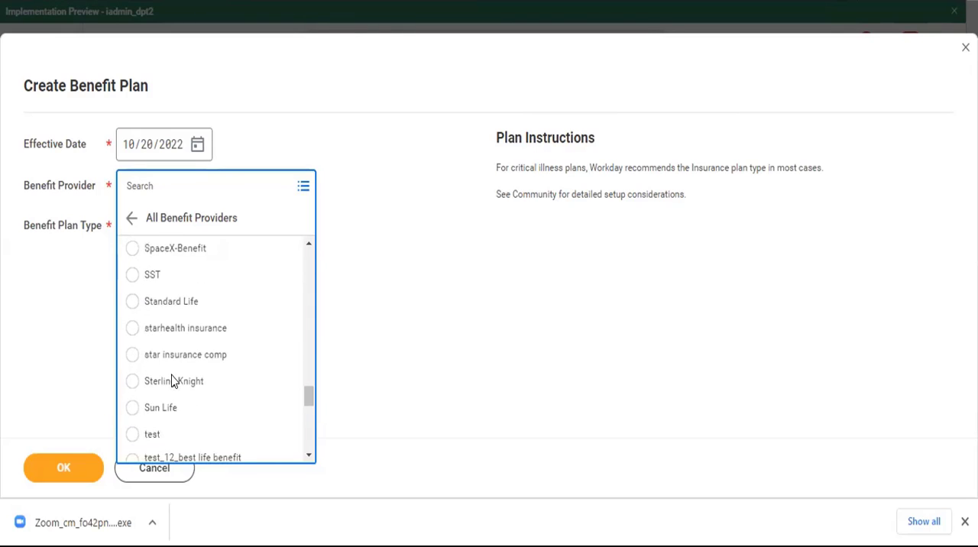
{"action": "scroll", "coordinate": [173, 380], "scroll_direction": "up", "scroll_amount": 3}
{"action": "scroll", "coordinate": [173, 380], "scroll_direction": "up", "scroll_amount": 5}
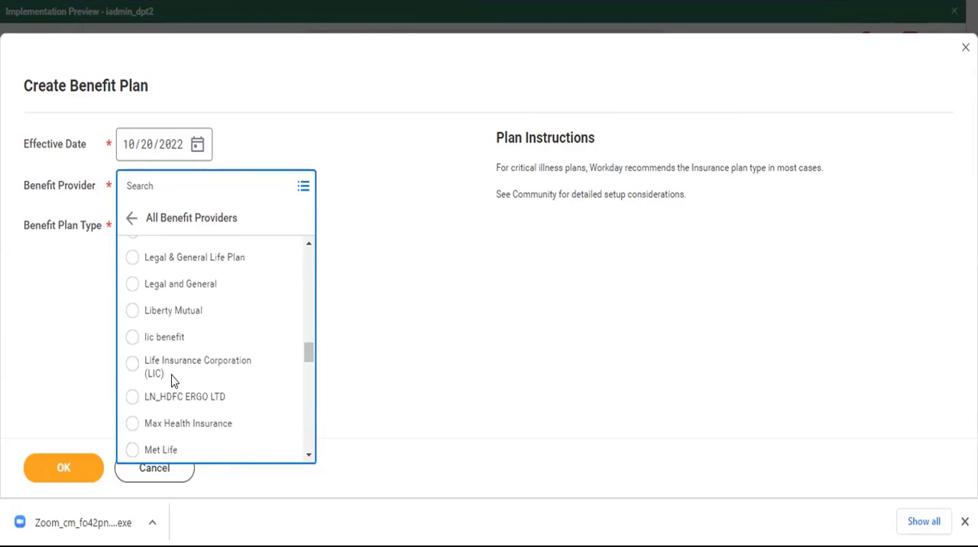
{"action": "left_click", "coordinate": [131, 365]}
Continue with Health Savings Account Plan as the Benefit Plan Type and set the coverage type to Health Savings Account.
{"action": "left_click", "coordinate": [240, 234]}
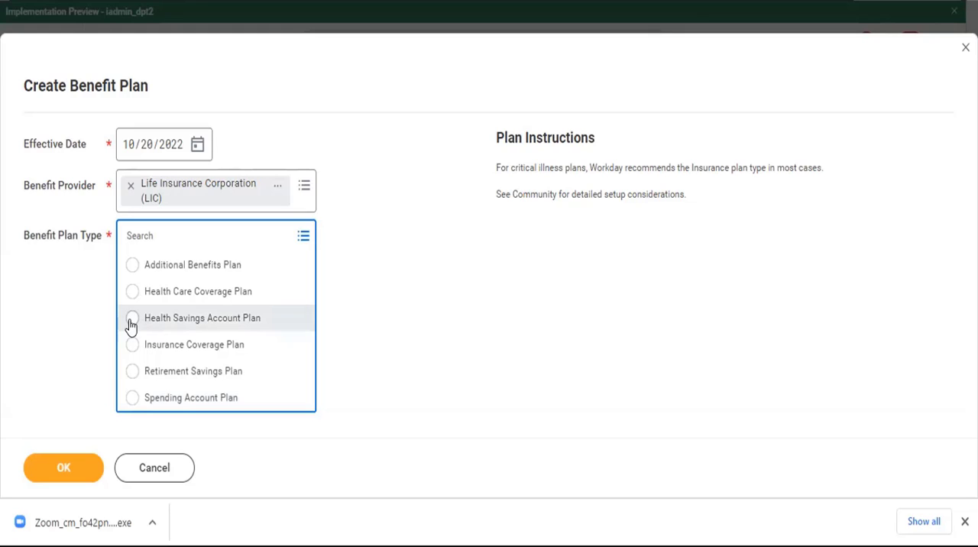
{"action": "left_click", "coordinate": [208, 317]}
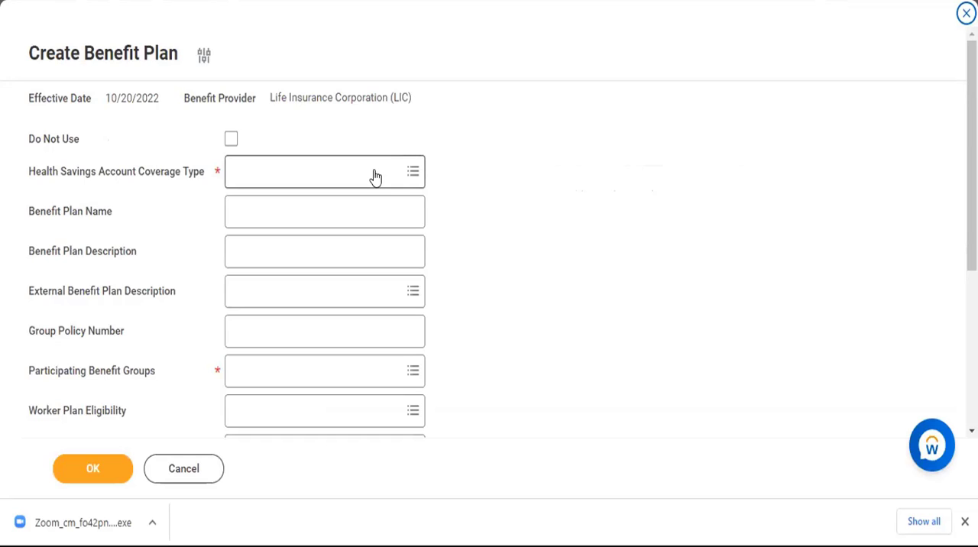
{"action": "left_click", "coordinate": [375, 169]}
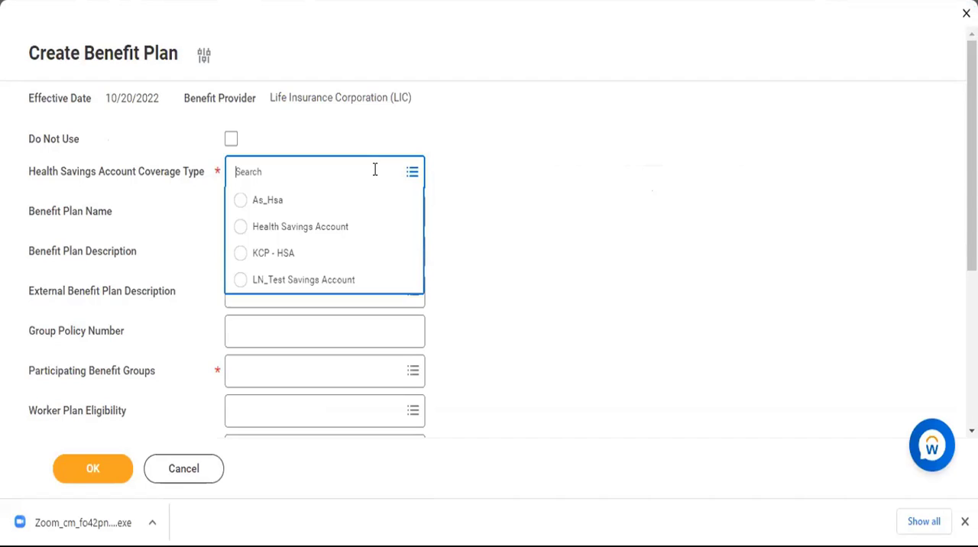
{"action": "left_click", "coordinate": [240, 228]}
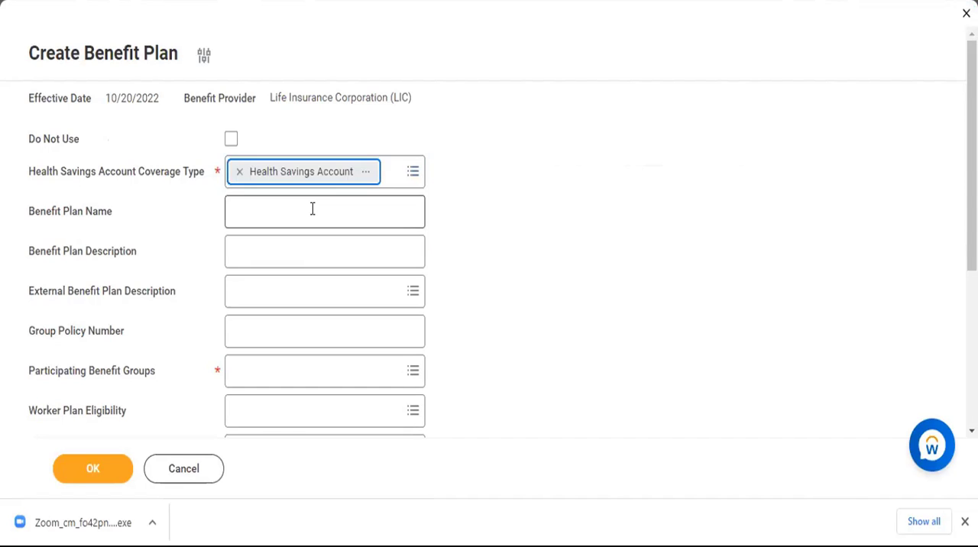
Enter "LIC Health Saving Plan" as the Benefit Plan Name.
{"action": "left_click", "coordinate": [312, 208]}
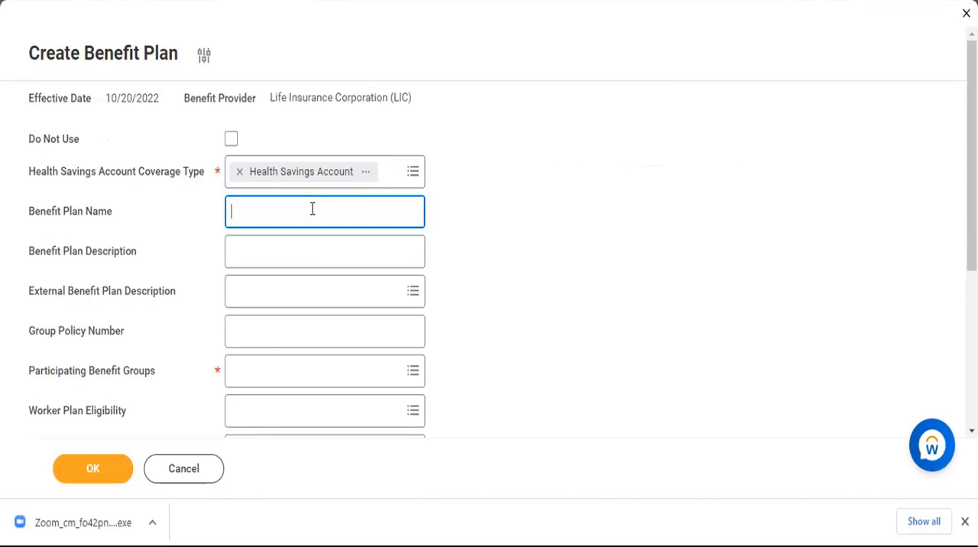
{"action": "type", "text": "LIC Hea"}
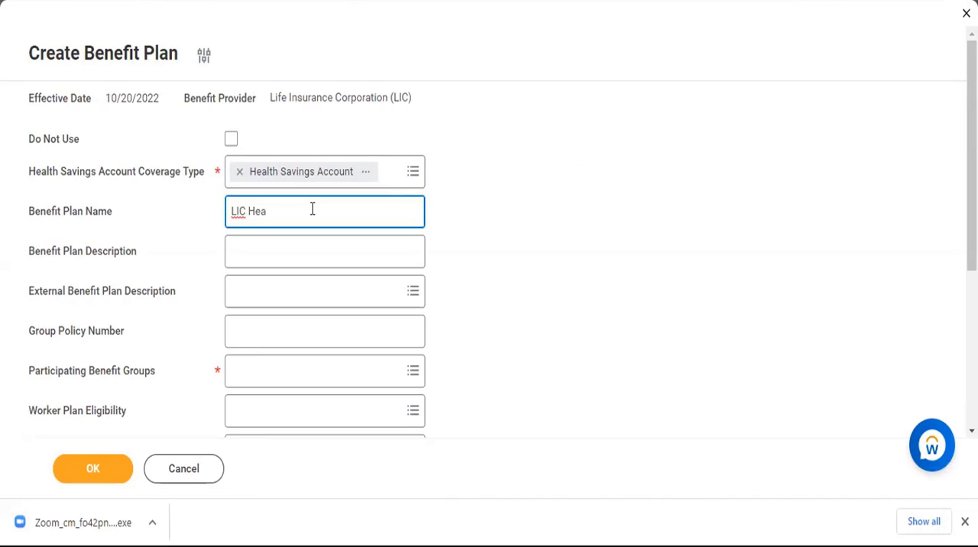
{"action": "type", "text": "lth "}
{"action": "type", "text": "Sav"}
{"action": "type", "text": "ing Pla"}
{"action": "type", "text": "ngs"}
{"action": "type", "text": " P"}
{"action": "type", "text": "las"}
{"action": "key", "text": "BackSpace"}
{"action": "type", "text": "b"}
{"action": "key", "text": "BackSpace"}
{"action": "type", "text": "n"}
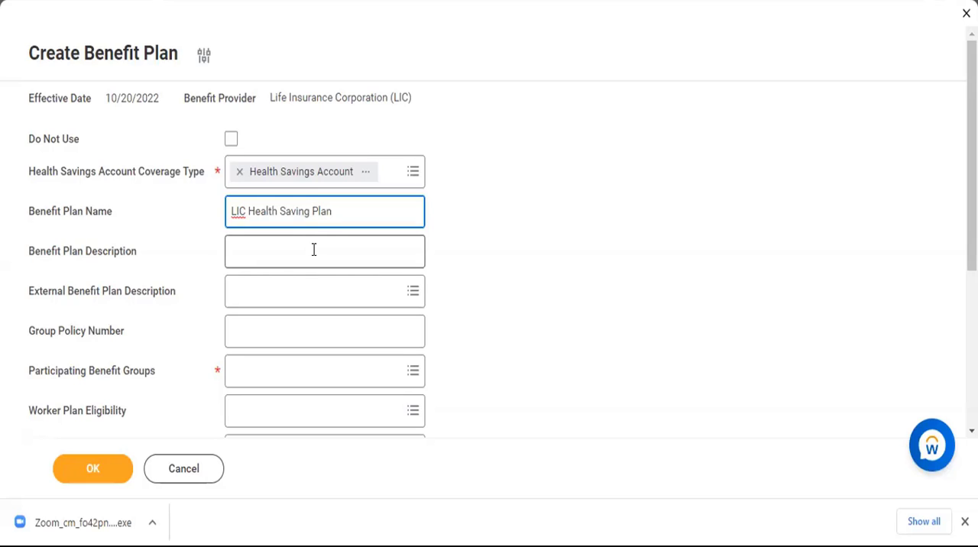
Enter "LIC Health saving plan details" as the Benefit Plan Description.
{"action": "left_click", "coordinate": [313, 250]}
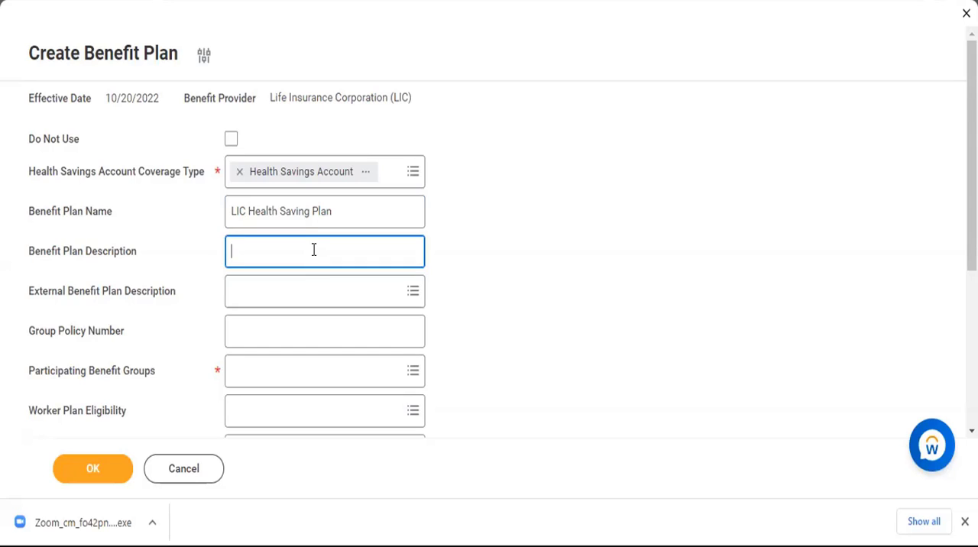
{"action": "type", "text": "LIC Health saving plan det"}
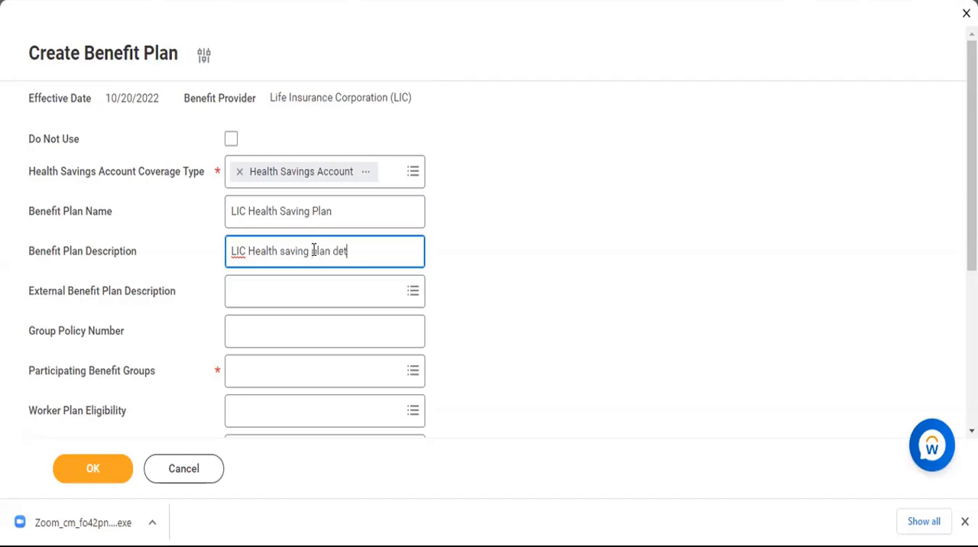
{"action": "type", "text": "ails"}
Set the External Benefit Plan Description to Life Insurance Corporation (LIC) by searching for "LIC".
{"action": "scroll", "coordinate": [502, 273], "scroll_direction": "down", "scroll_amount": 2}
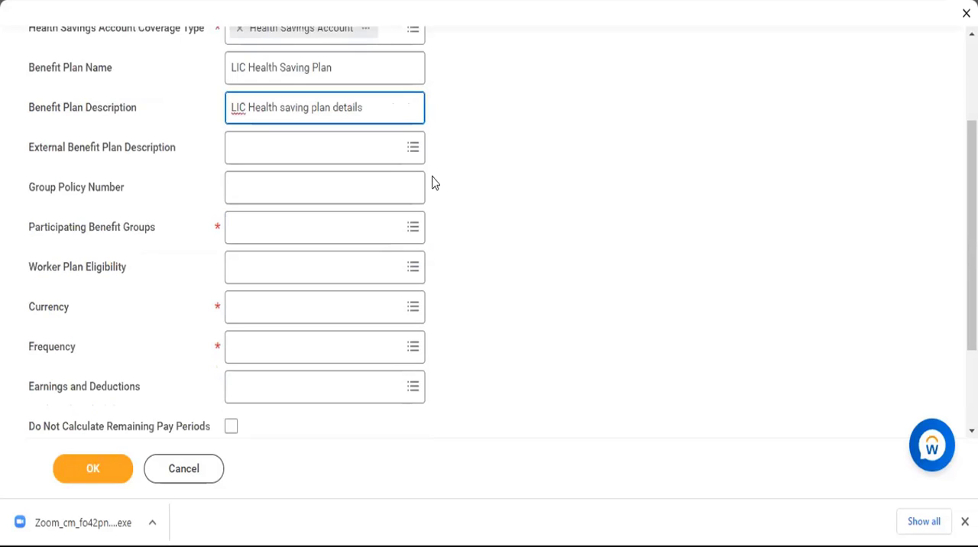
{"action": "left_click", "coordinate": [394, 157]}
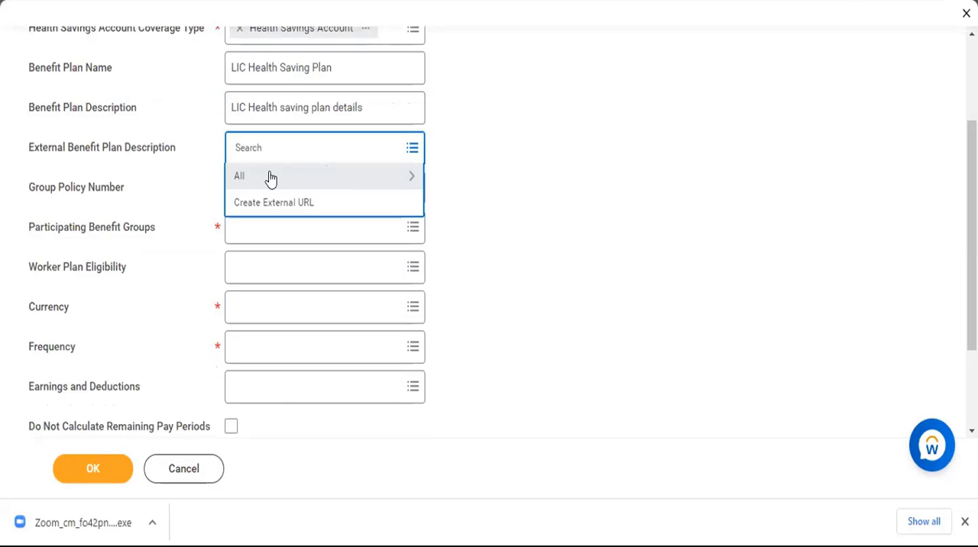
{"action": "left_click", "coordinate": [270, 178]}
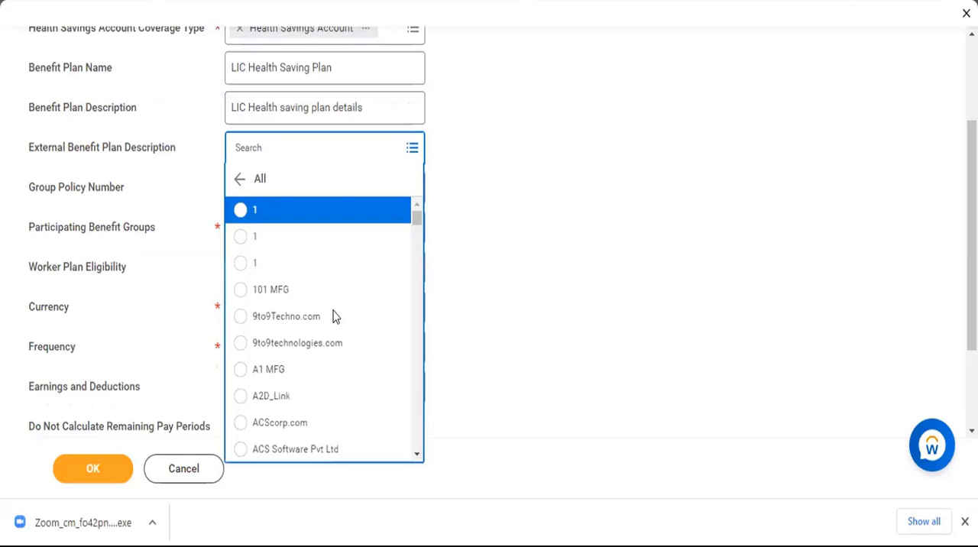
{"action": "scroll", "coordinate": [338, 207], "scroll_direction": "down", "scroll_amount": 3}
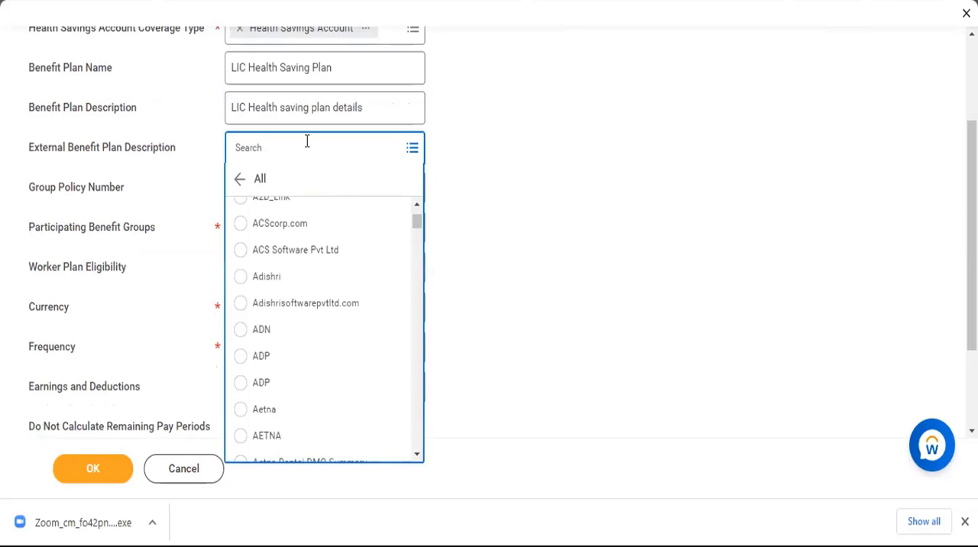
{"action": "left_click", "coordinate": [306, 141]}
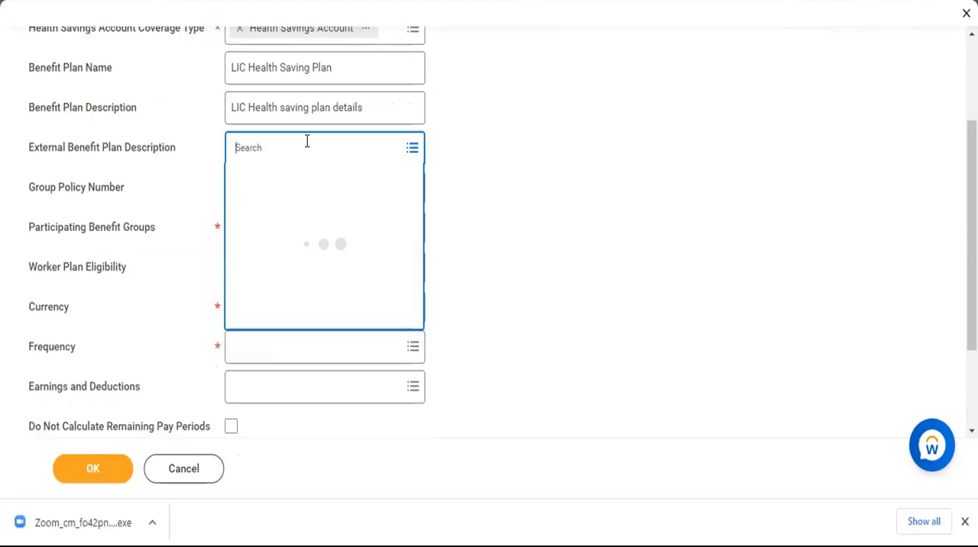
{"action": "type", "text": "LIC"}
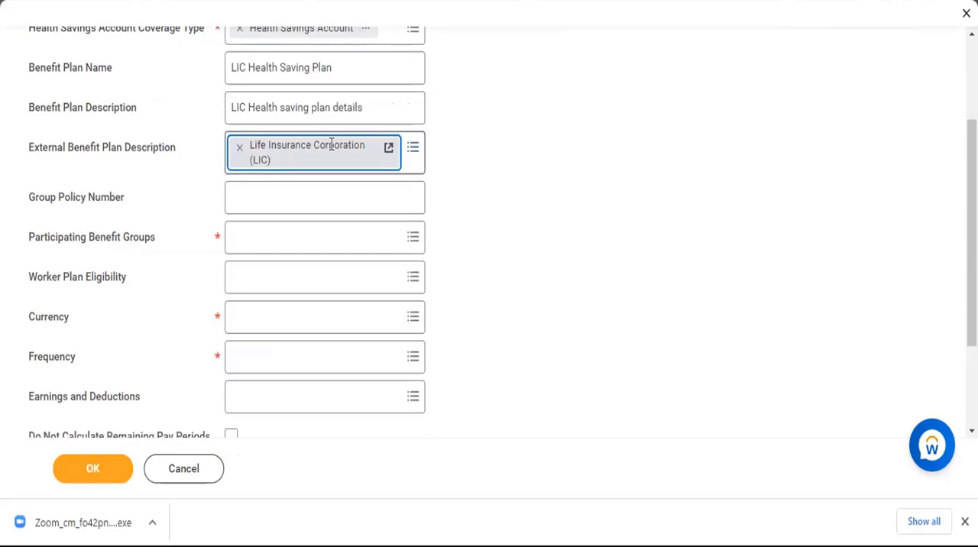
Enter the plan's group policy number.
{"action": "left_click", "coordinate": [308, 187]}
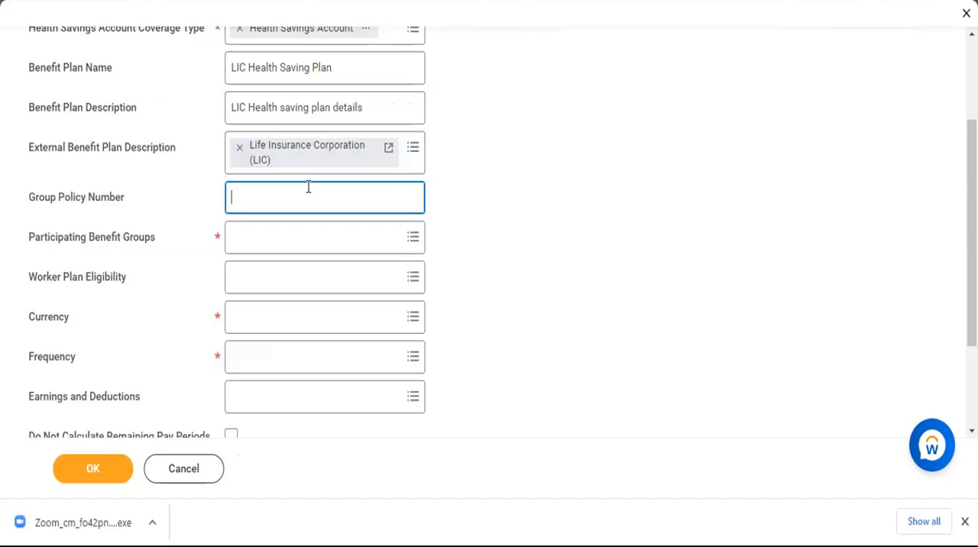
Choose Active Employees in India from the available benefit groups as the plan's Participating Benefit Group.
{"action": "left_click", "coordinate": [407, 243]}
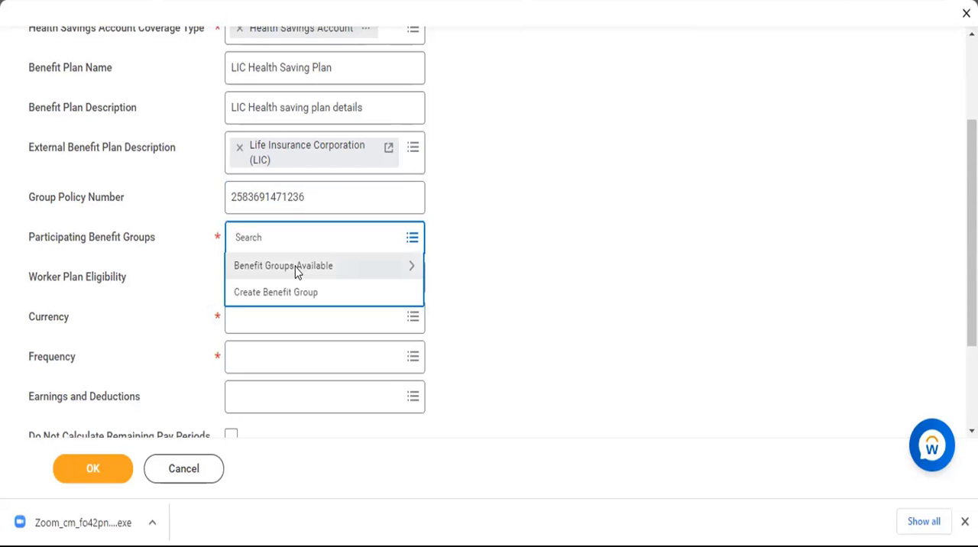
{"action": "left_click", "coordinate": [297, 268]}
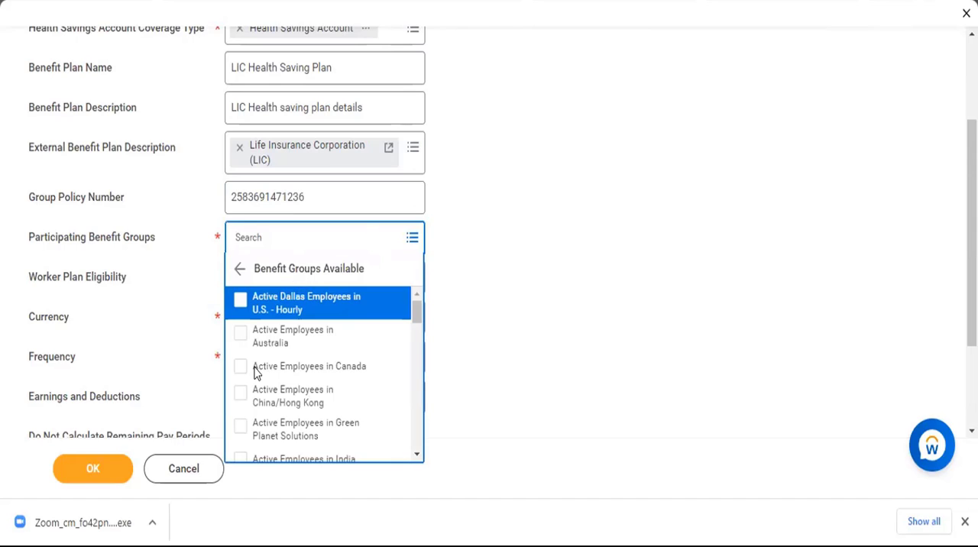
{"action": "scroll", "coordinate": [255, 372], "scroll_direction": "down", "scroll_amount": 1}
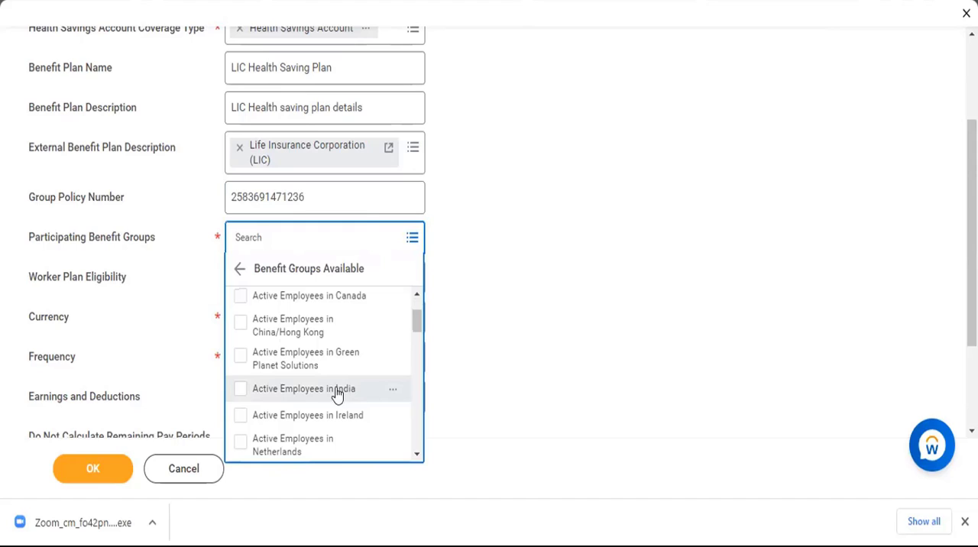
{"action": "left_click", "coordinate": [241, 392]}
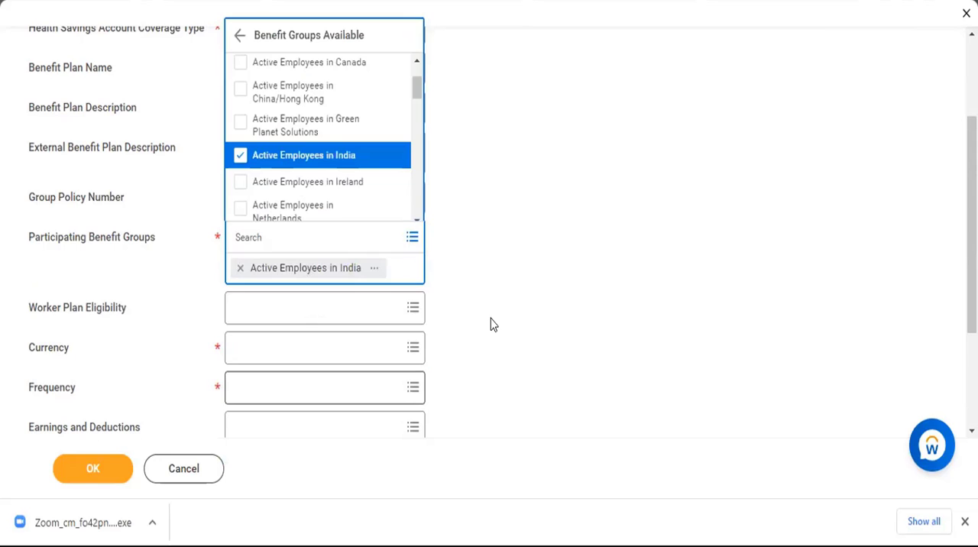
{"action": "left_click", "coordinate": [489, 322]}
Set the Worker Plan Eligibility to the 21 Years or Older rule.
{"action": "left_click", "coordinate": [394, 280]}
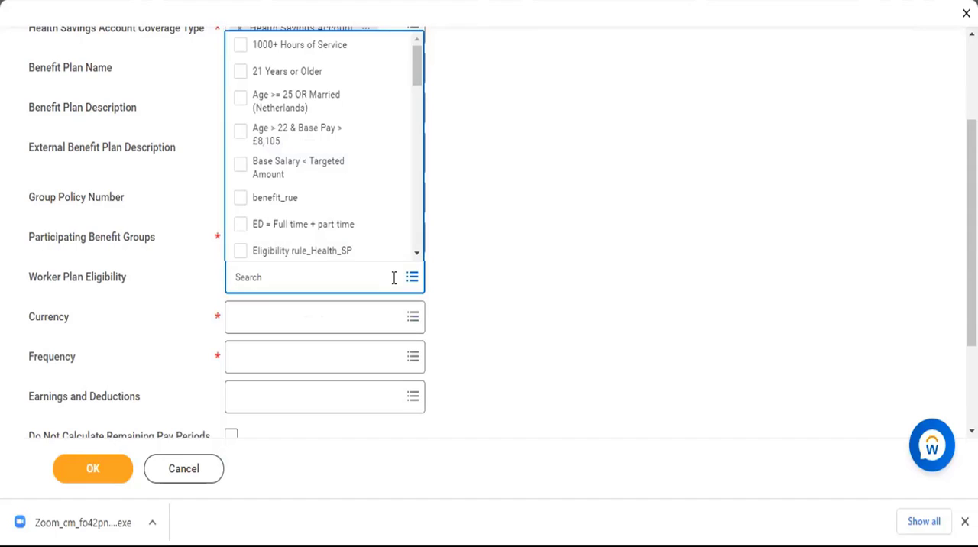
{"action": "left_click", "coordinate": [241, 72]}
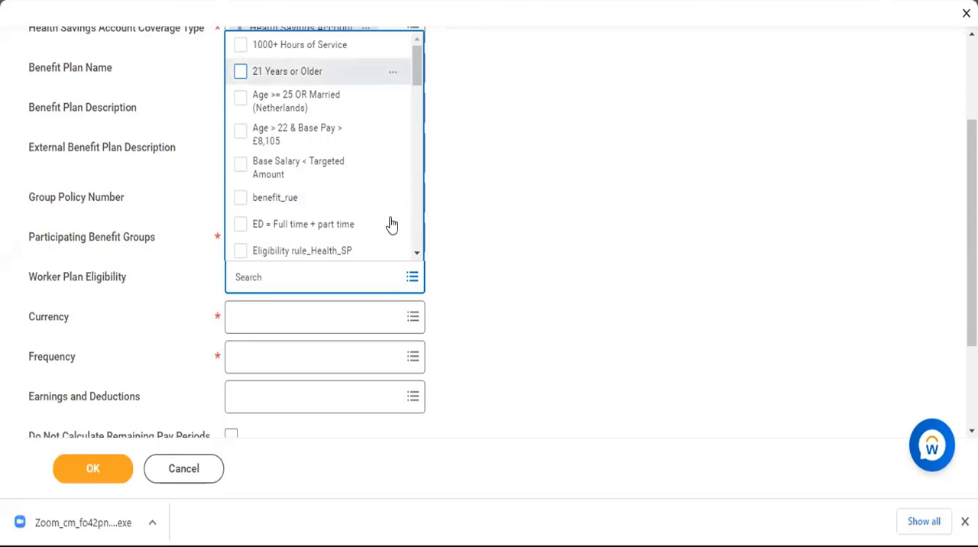
{"action": "left_click", "coordinate": [620, 313]}
Set the plan's Currency to INR and its Frequency to Monthly.
{"action": "scroll", "coordinate": [485, 192], "scroll_direction": "down", "scroll_amount": 3}
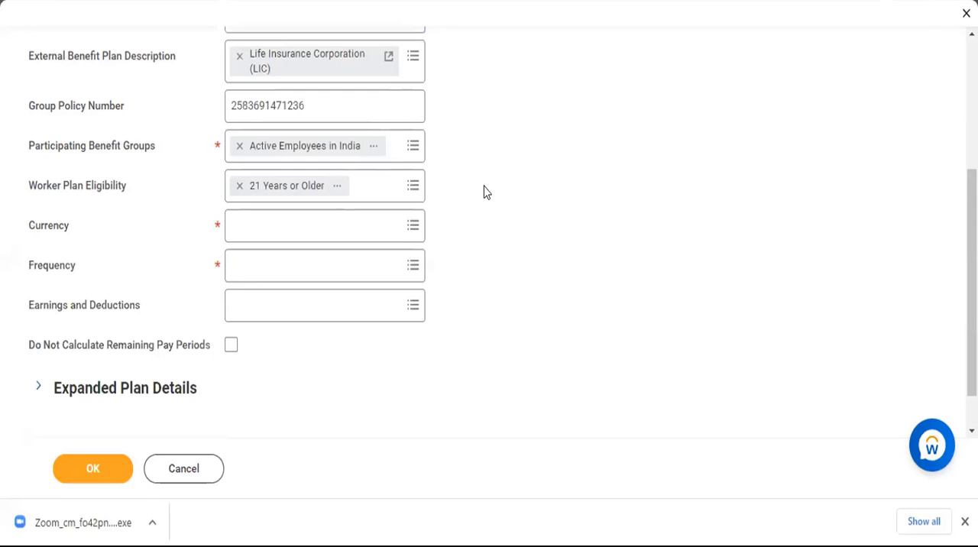
{"action": "left_click", "coordinate": [375, 177]}
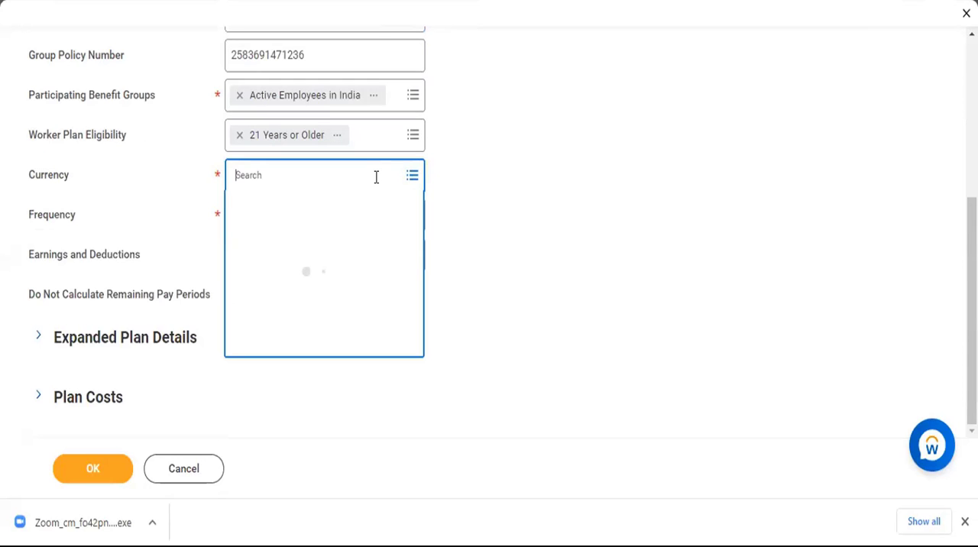
{"action": "type", "text": "IND"}
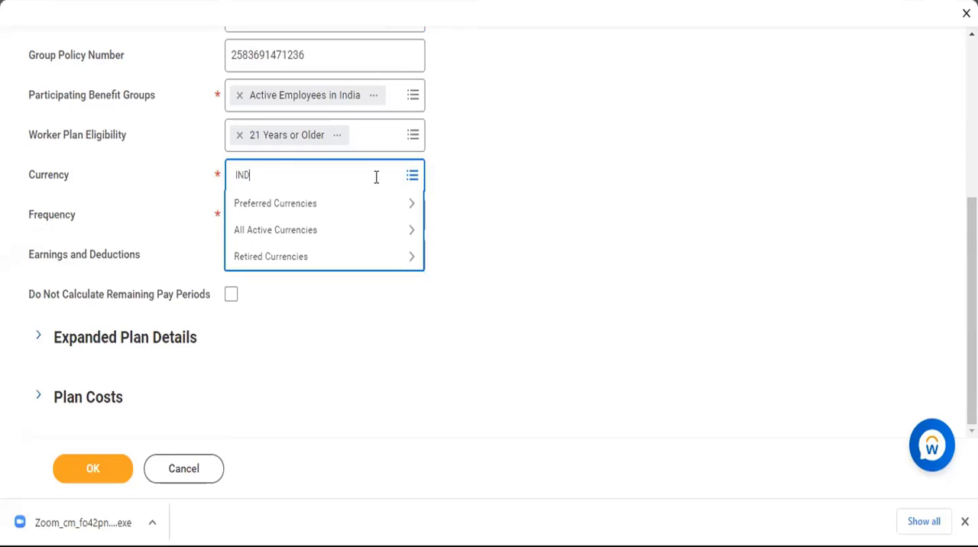
{"action": "key", "text": "Return"}
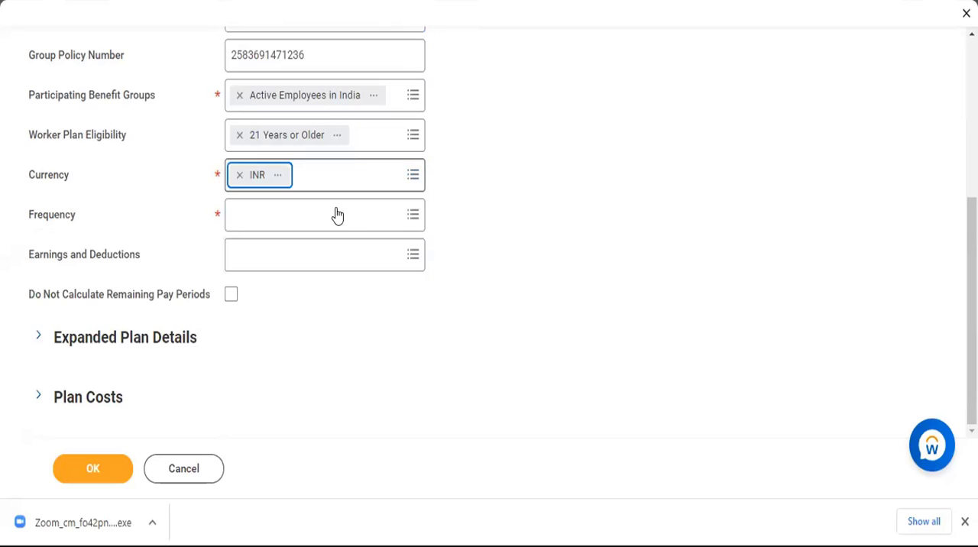
{"action": "left_click", "coordinate": [337, 208]}
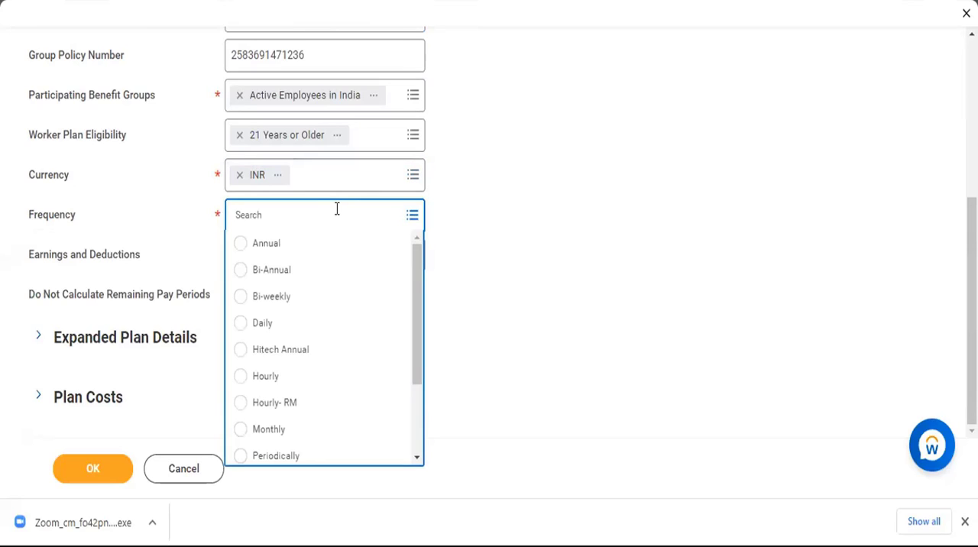
{"action": "left_click", "coordinate": [234, 433]}
Search Earnings and Deductions for "Ben" and select Health Care Taxable Benefit (PI), and enable Do Not Calculate Remaining Pay Periods.
{"action": "left_click", "coordinate": [324, 252]}
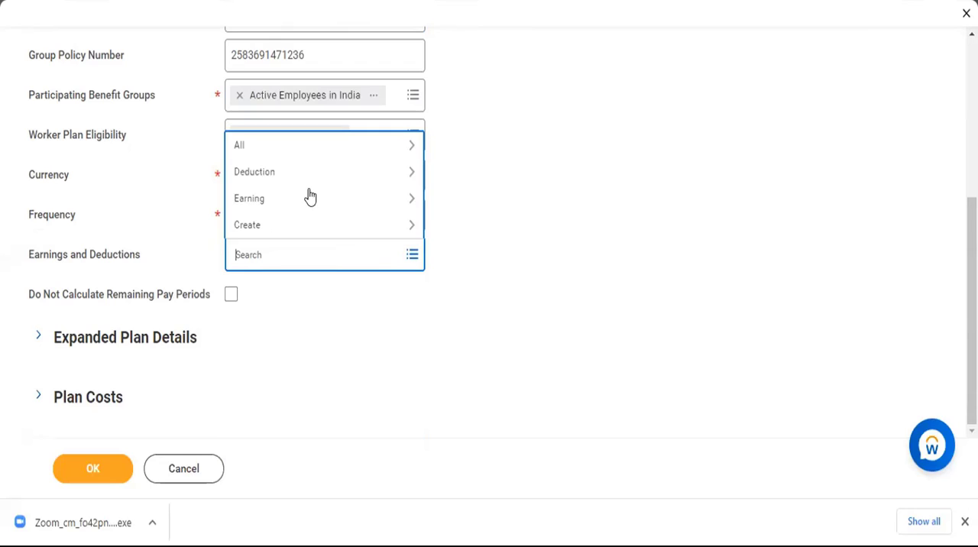
{"action": "left_click", "coordinate": [250, 150]}
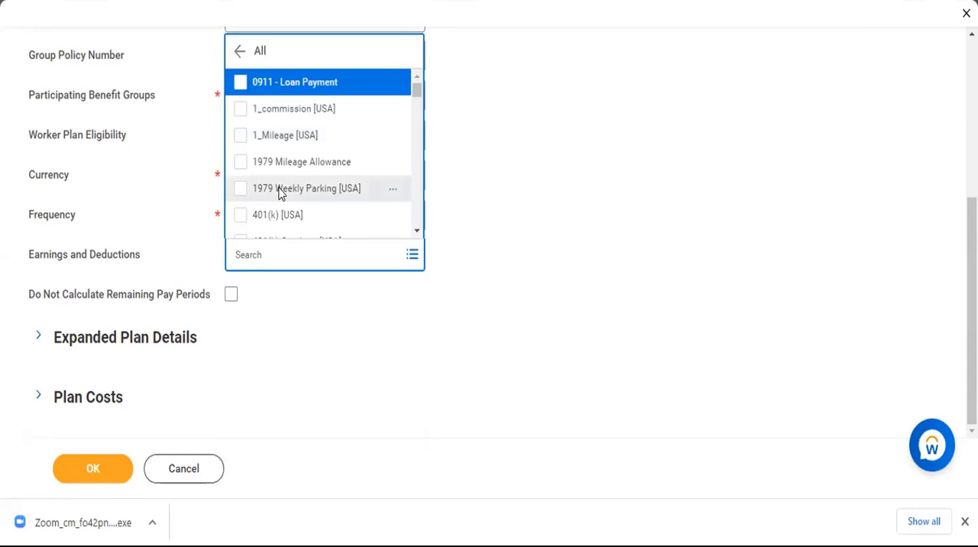
{"action": "scroll", "coordinate": [280, 193], "scroll_direction": "down", "scroll_amount": 3}
{"action": "scroll", "coordinate": [280, 193], "scroll_direction": "down", "scroll_amount": 2}
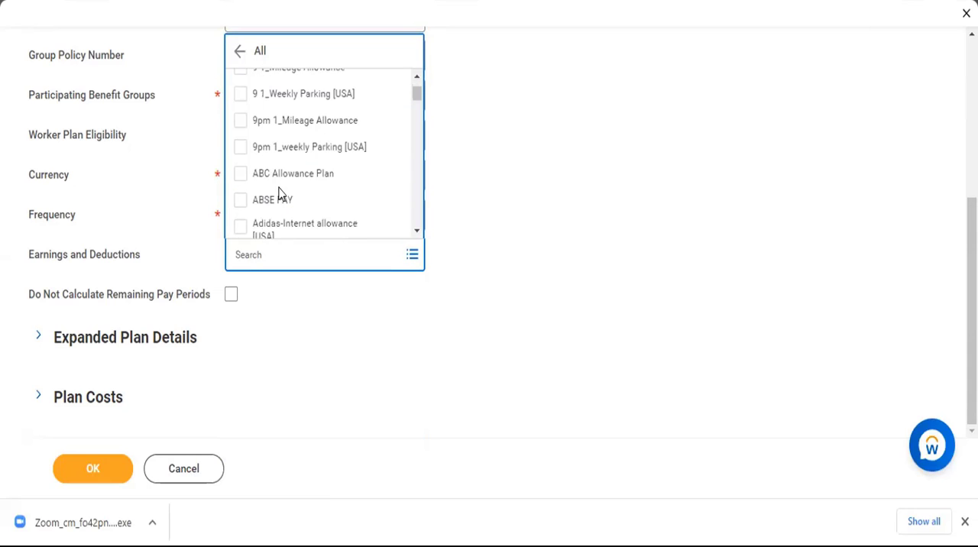
{"action": "scroll", "coordinate": [279, 193], "scroll_direction": "down", "scroll_amount": 3}
{"action": "scroll", "coordinate": [280, 194], "scroll_direction": "down", "scroll_amount": 3}
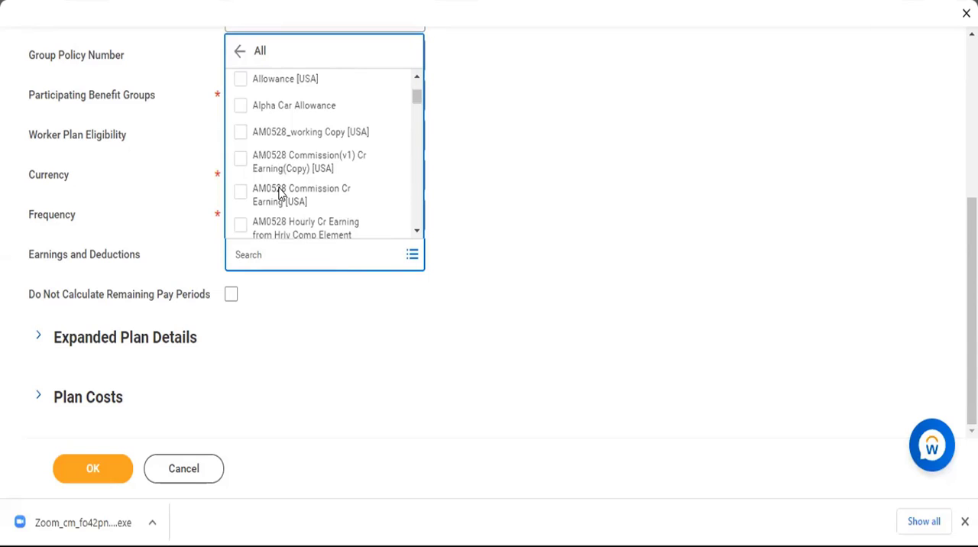
{"action": "scroll", "coordinate": [280, 193], "scroll_direction": "down", "scroll_amount": 5}
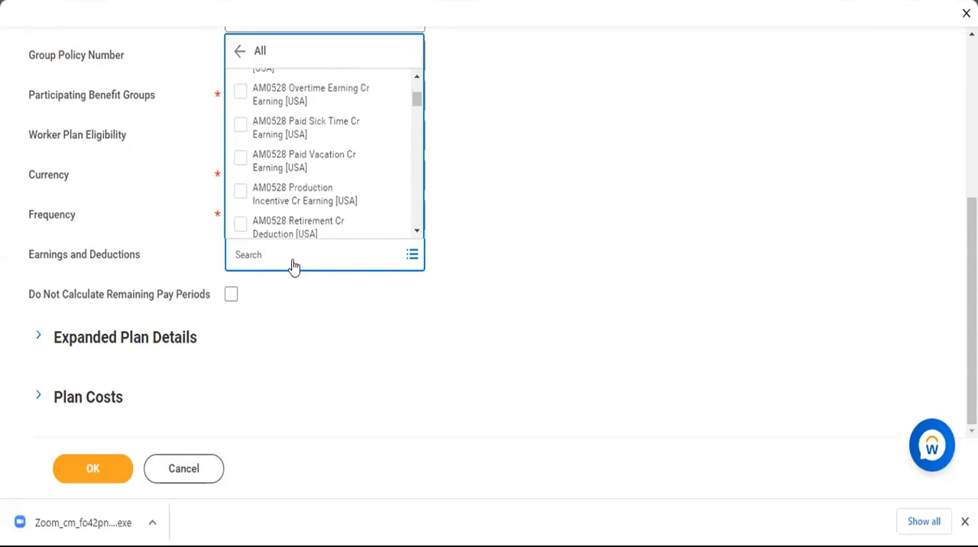
{"action": "left_click", "coordinate": [286, 266]}
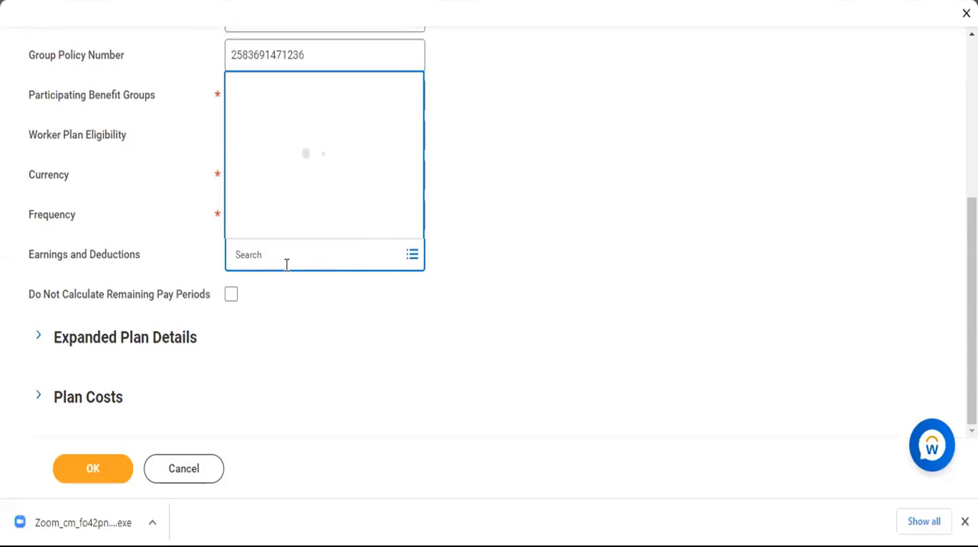
{"action": "type", "text": "Ben"}
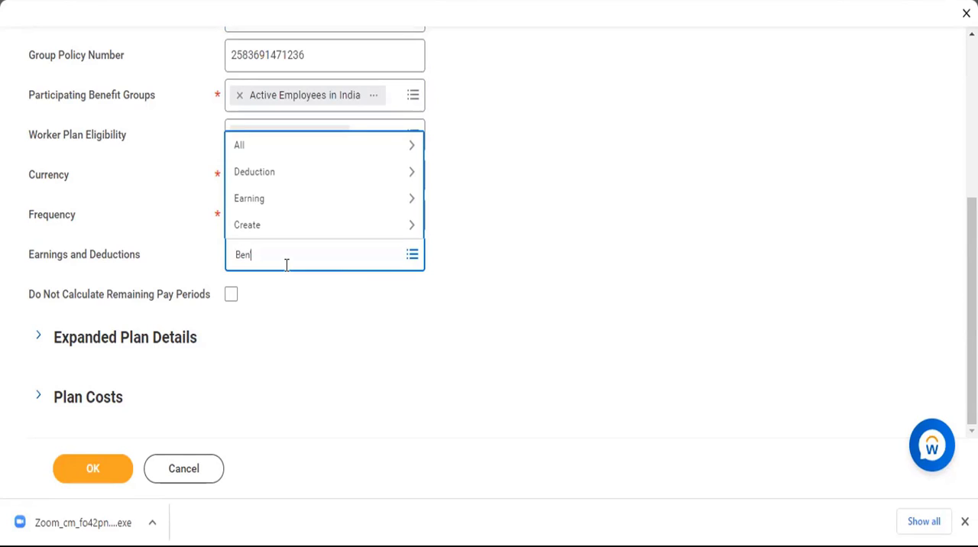
{"action": "key", "text": "Return"}
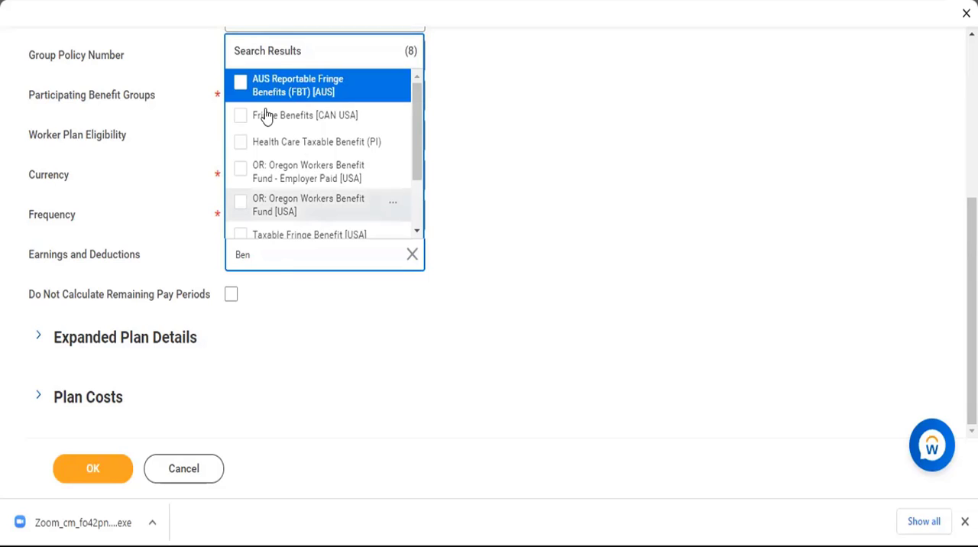
{"action": "left_click", "coordinate": [233, 146]}
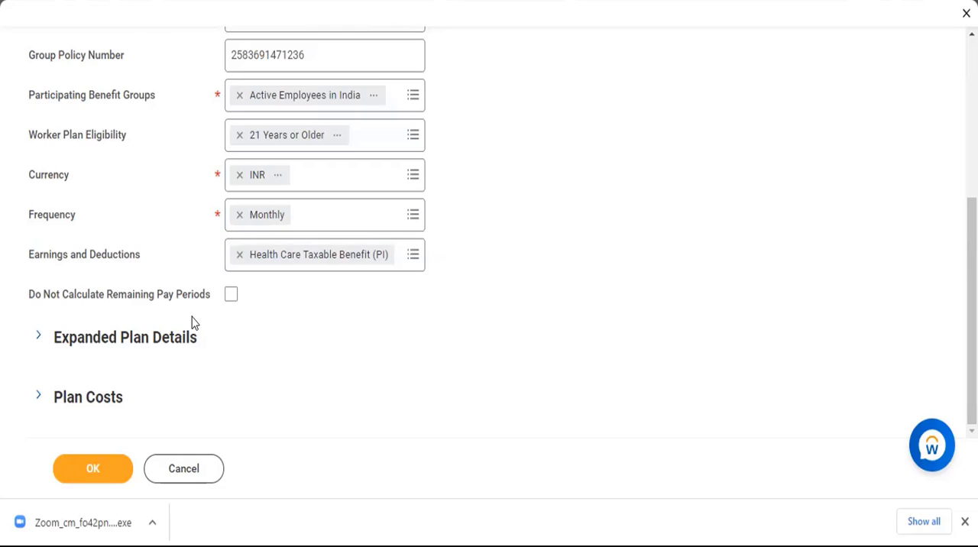
{"action": "left_click", "coordinate": [230, 295]}
Expand the Expanded Plan Details section and enter "Plan Details" as its additional information text.
{"action": "left_click", "coordinate": [131, 347]}
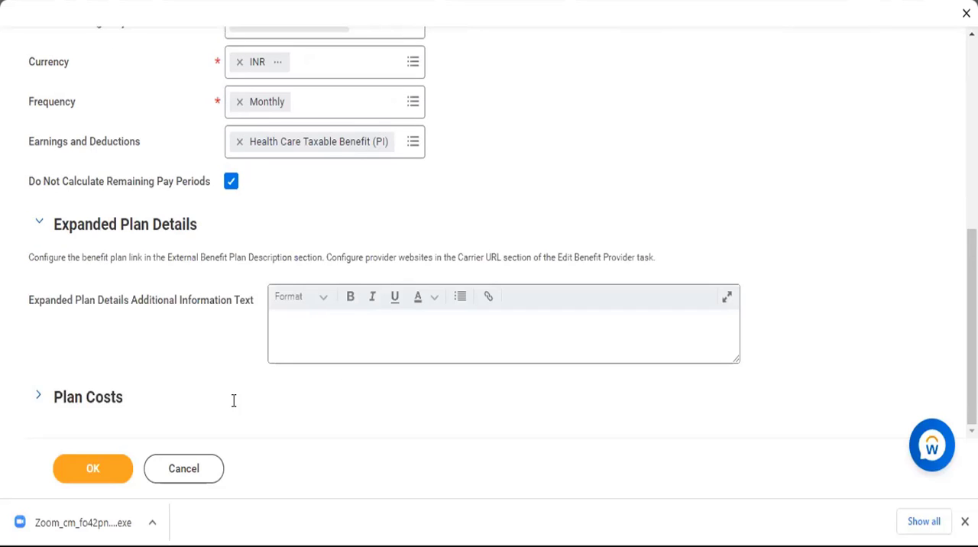
{"action": "left_click", "coordinate": [327, 317]}
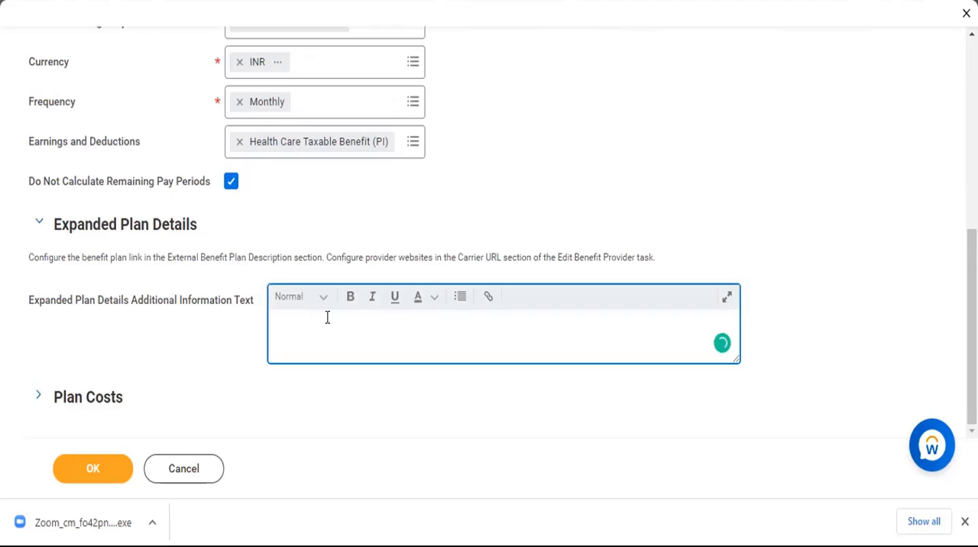
{"action": "type", "text": "Plan Details"}
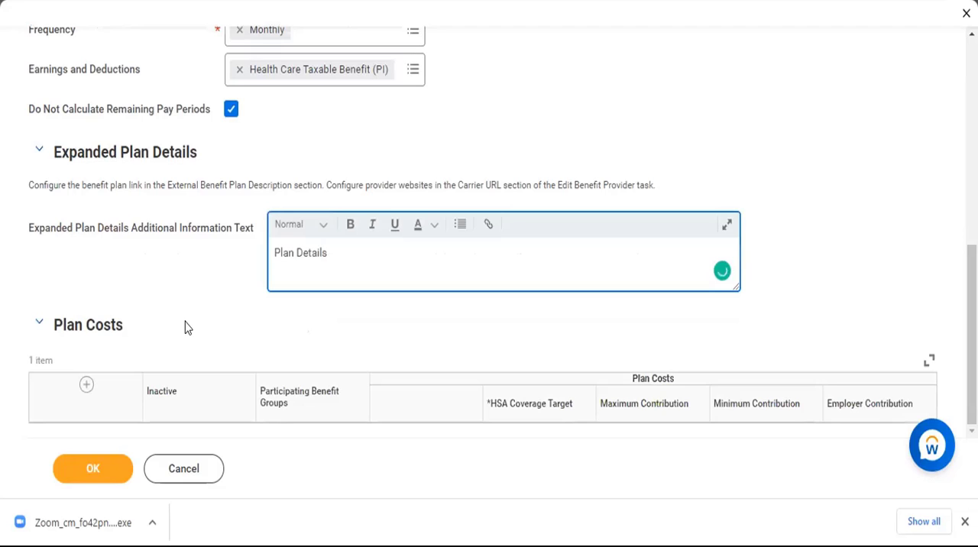
Assign Active Employees in India as the Participating Benefit Group of the Plan Costs row.
{"action": "scroll", "coordinate": [187, 327], "scroll_direction": "down", "scroll_amount": 3}
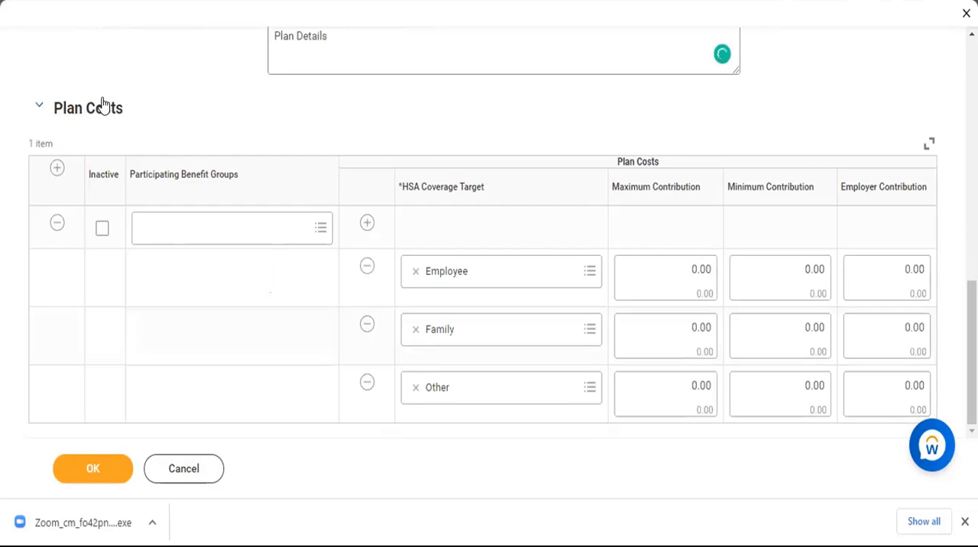
{"action": "left_click", "coordinate": [258, 222]}
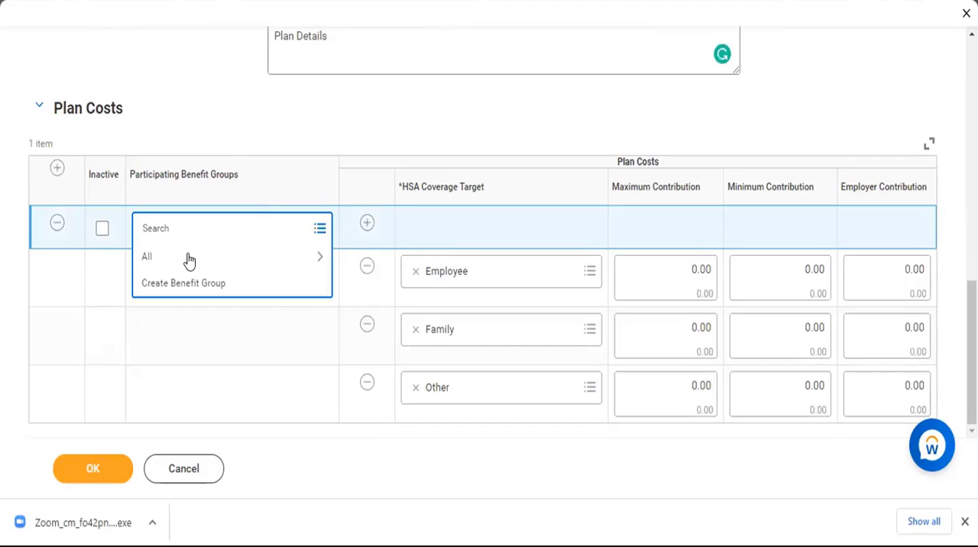
{"action": "left_click", "coordinate": [190, 260]}
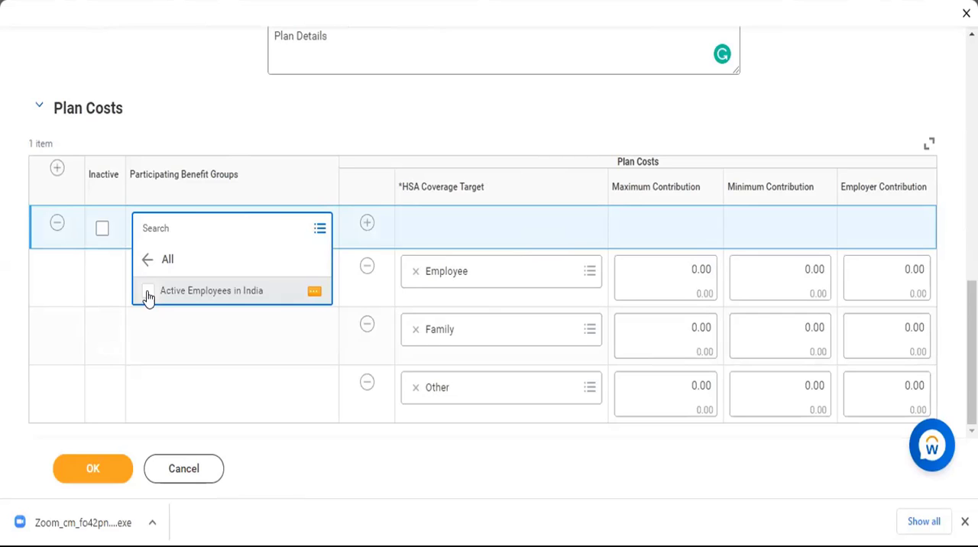
{"action": "left_click", "coordinate": [149, 296]}
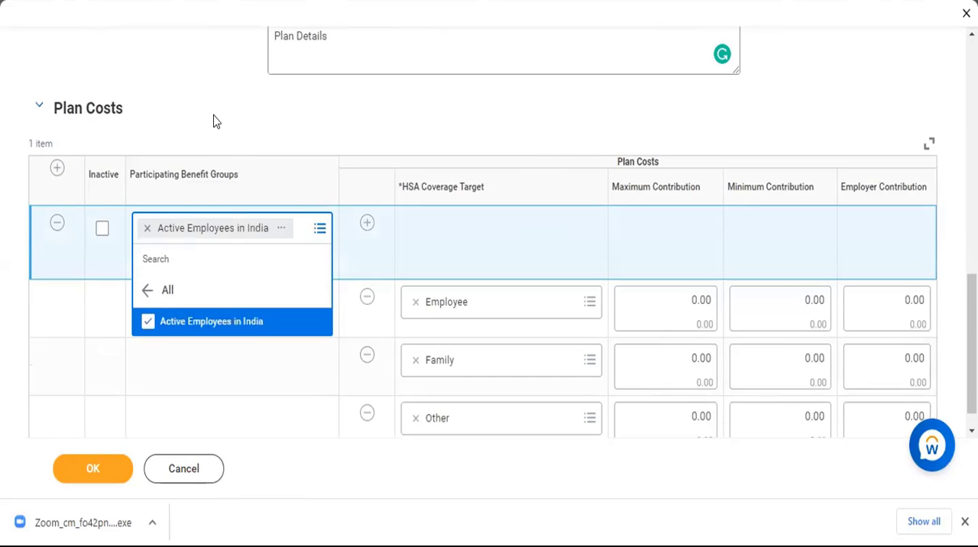
{"action": "left_click", "coordinate": [216, 121]}
{"action": "scroll", "coordinate": [328, 313], "scroll_direction": "up", "scroll_amount": 1}
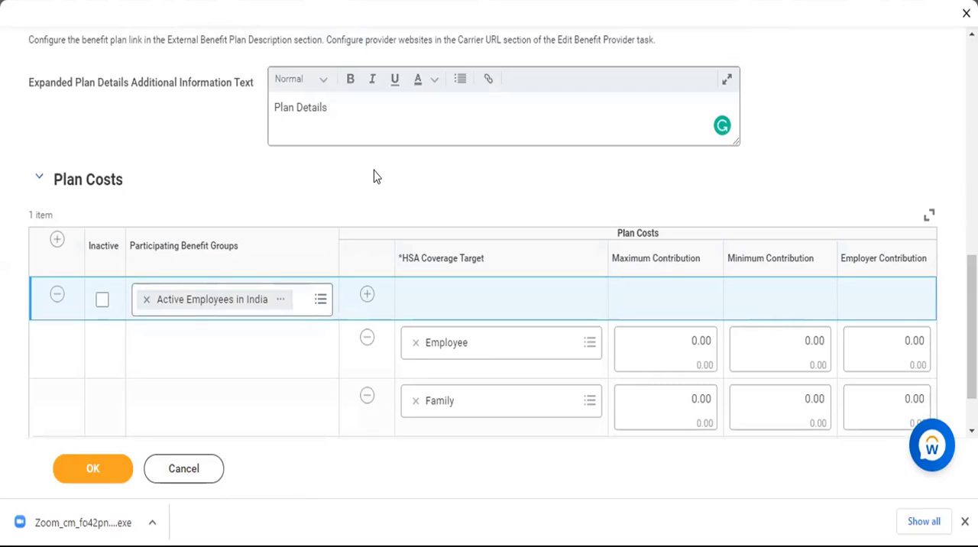
Review the benefit plan form from its coverage type through the Expanded Plan Details and Plan Costs sections.
{"action": "scroll", "coordinate": [374, 177], "scroll_direction": "up", "scroll_amount": 10}
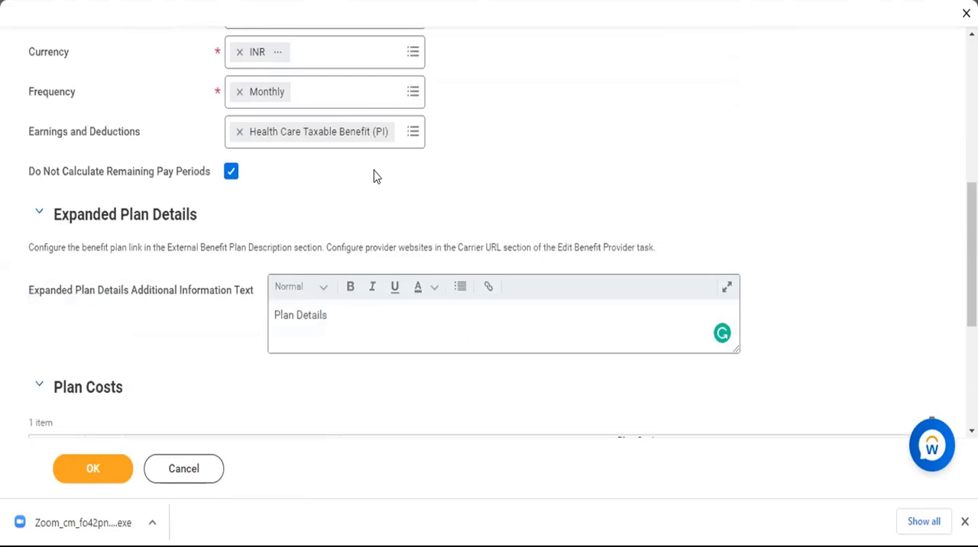
{"action": "scroll", "coordinate": [390, 165], "scroll_direction": "down", "scroll_amount": 1}
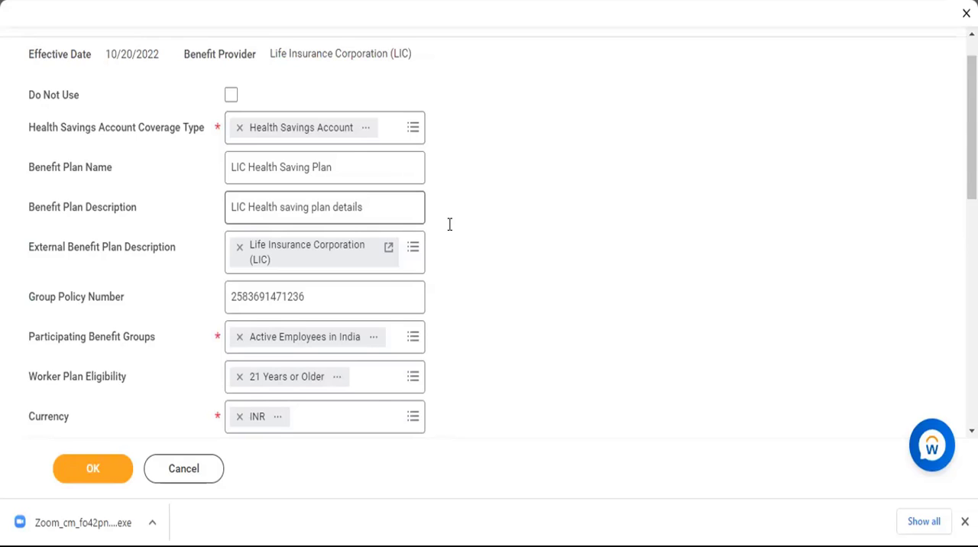
{"action": "scroll", "coordinate": [355, 221], "scroll_direction": "down", "scroll_amount": 1}
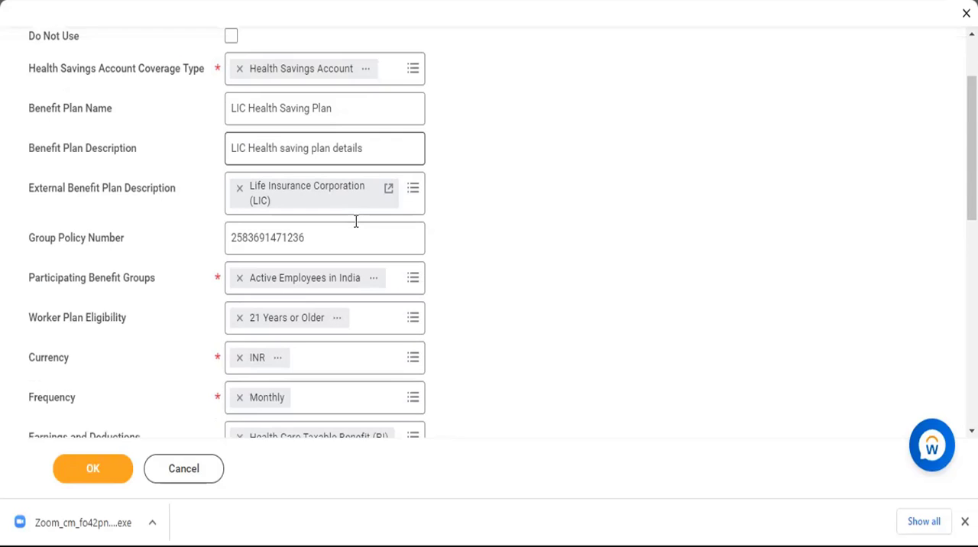
{"action": "scroll", "coordinate": [355, 221], "scroll_direction": "down", "scroll_amount": 1}
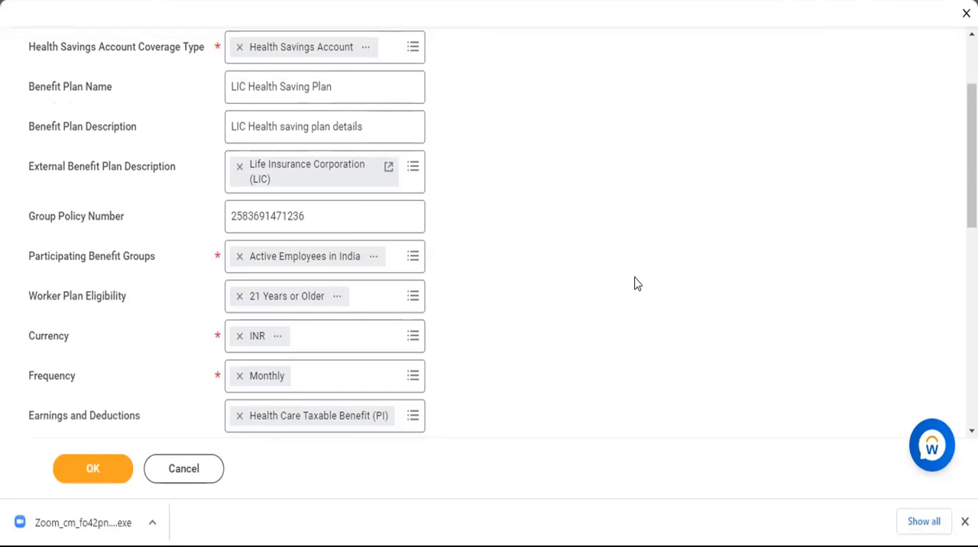
{"action": "scroll", "coordinate": [635, 277], "scroll_direction": "down", "scroll_amount": 3}
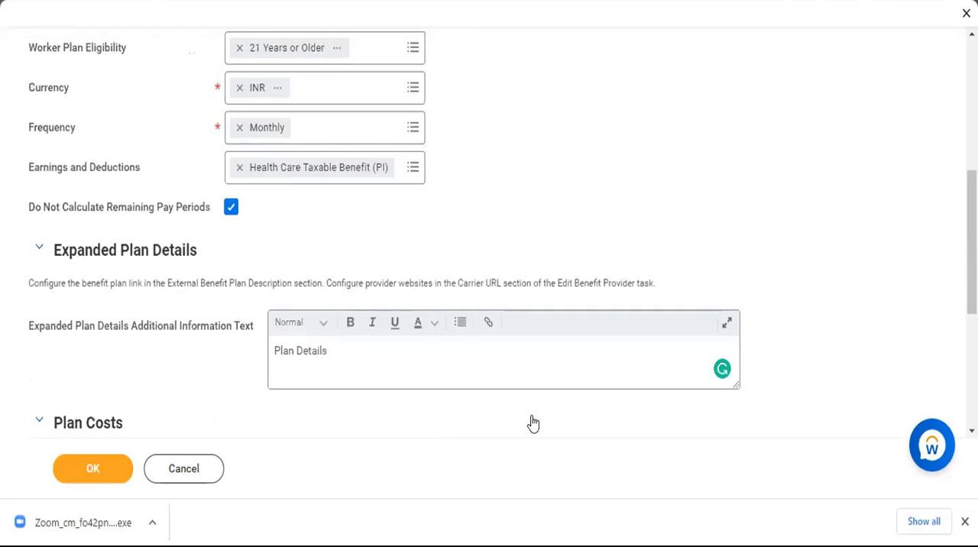
{"action": "scroll", "coordinate": [420, 507], "scroll_direction": "down", "scroll_amount": 4}
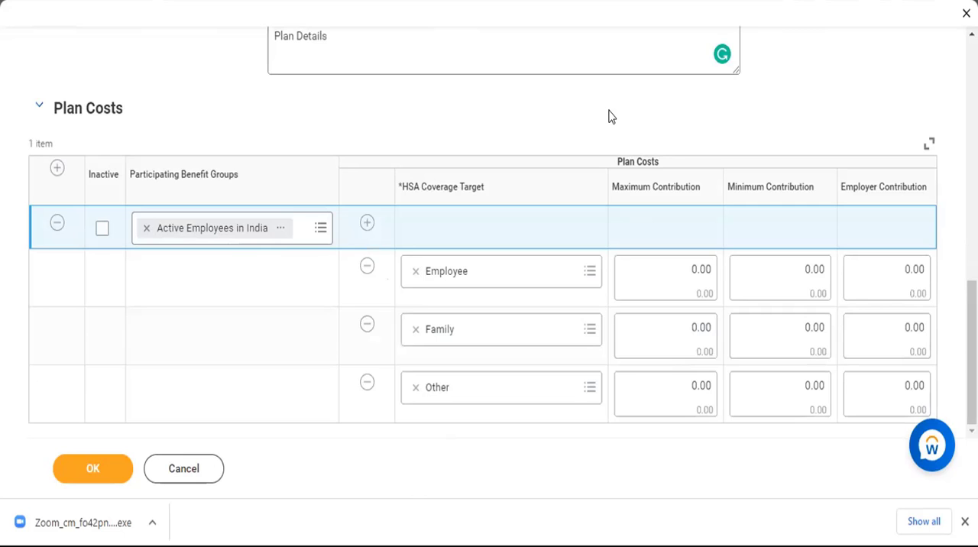
{"action": "scroll", "coordinate": [611, 116], "scroll_direction": "up", "scroll_amount": 6}
{"action": "scroll", "coordinate": [611, 116], "scroll_direction": "up", "scroll_amount": 2}
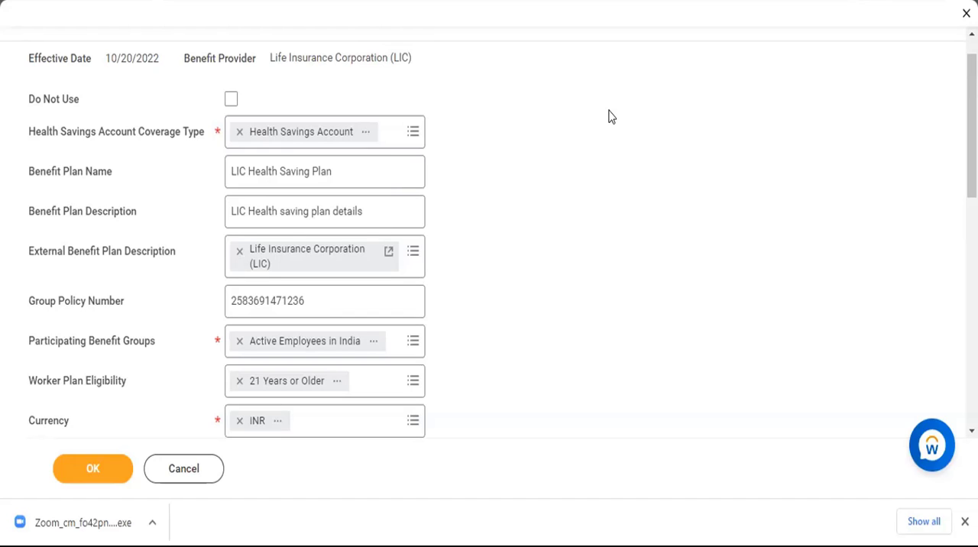
{"action": "scroll", "coordinate": [611, 116], "scroll_direction": "down", "scroll_amount": 5}
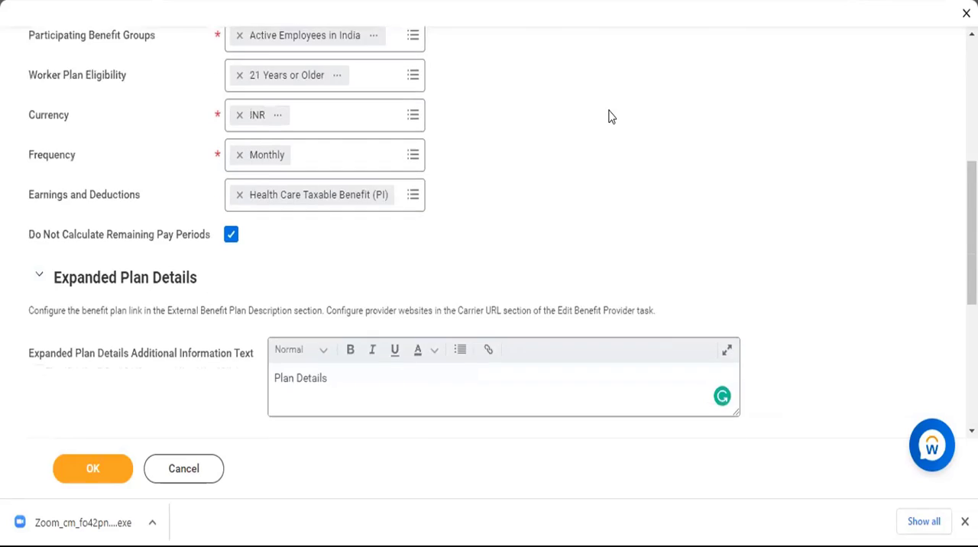
{"action": "scroll", "coordinate": [495, 122], "scroll_direction": "up", "scroll_amount": 4}
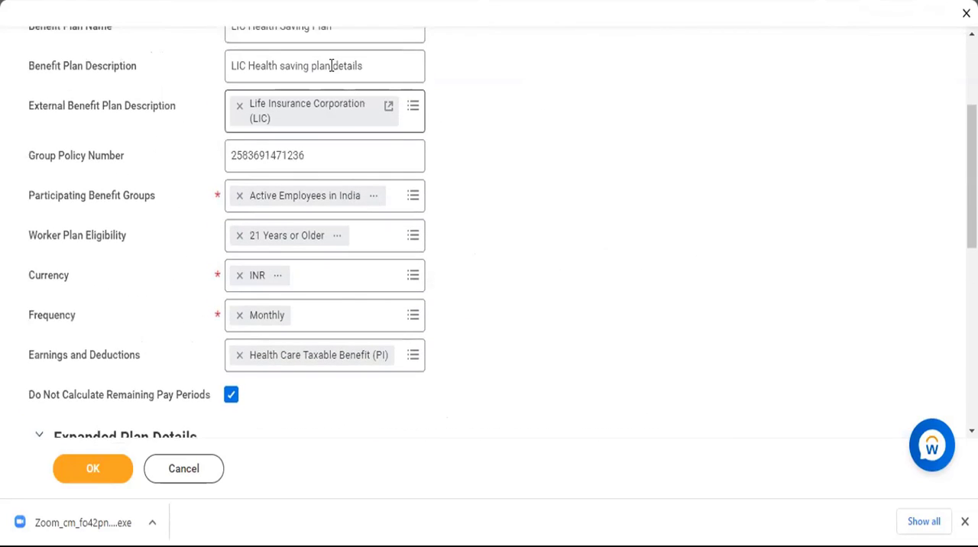
Recheck the Benefit Plan Description and the remaining sections, and submit the LIC Health Saving Plan.
{"action": "left_click", "coordinate": [333, 66]}
{"action": "triple_click", "coordinate": [333, 65]}
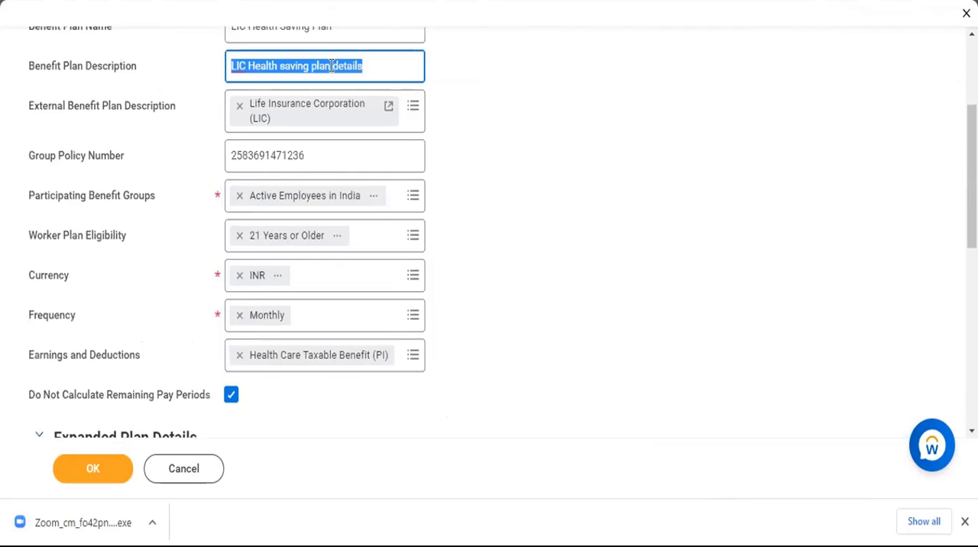
{"action": "left_click", "coordinate": [526, 189]}
{"action": "scroll", "coordinate": [525, 189], "scroll_direction": "down", "scroll_amount": 3}
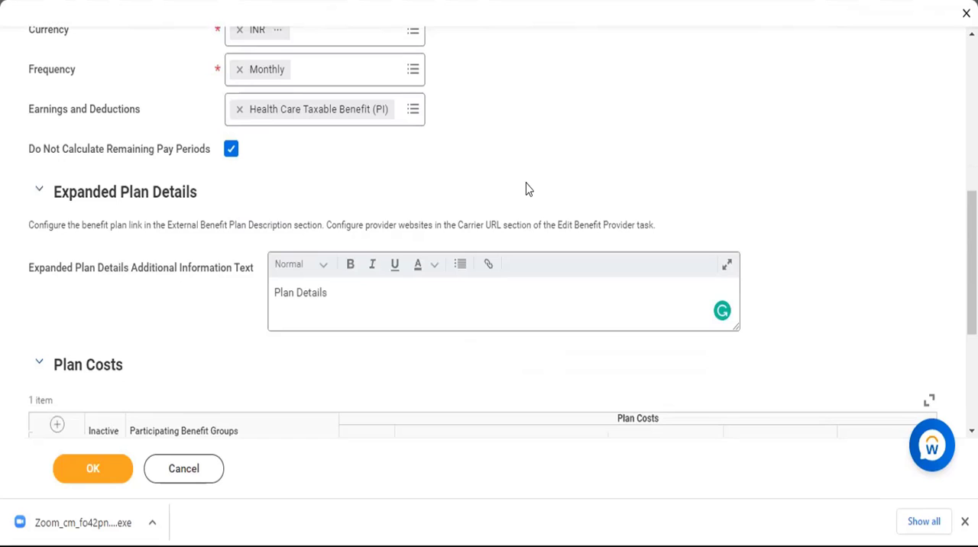
{"action": "scroll", "coordinate": [526, 189], "scroll_direction": "down", "scroll_amount": 4}
{"action": "scroll", "coordinate": [526, 189], "scroll_direction": "up", "scroll_amount": 10}
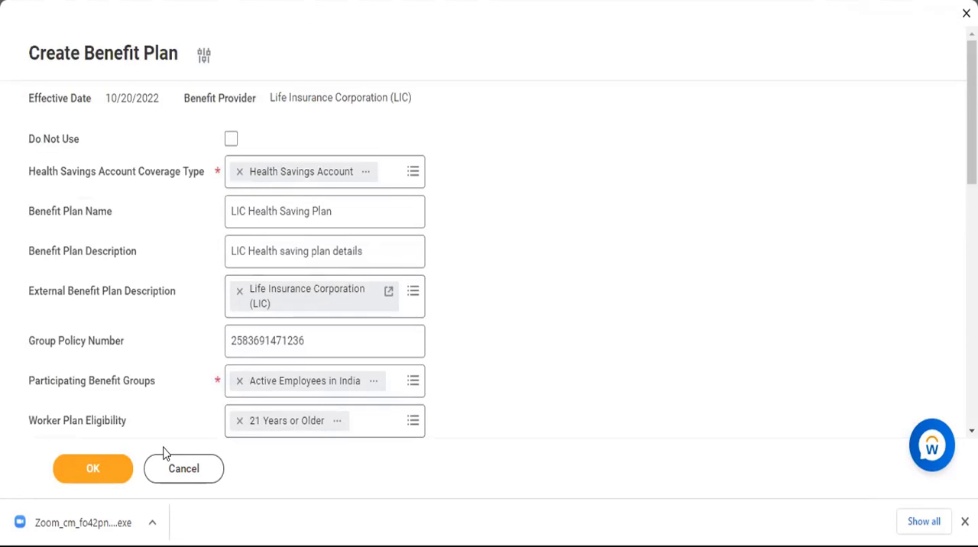
{"action": "left_click", "coordinate": [87, 473]}
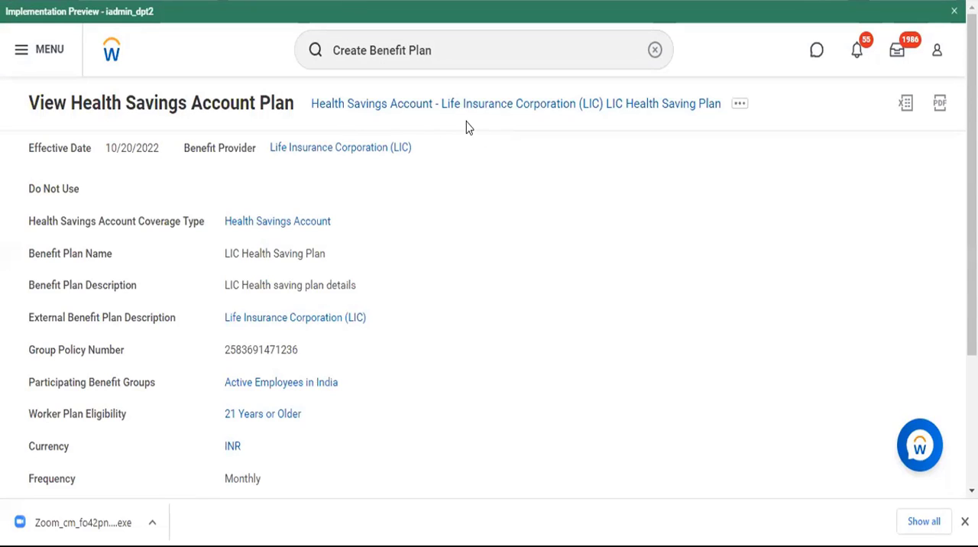
Review the fields of the saved LIC Health Saving Plan on its view page.
{"action": "scroll", "coordinate": [600, 143], "scroll_direction": "down", "scroll_amount": 3}
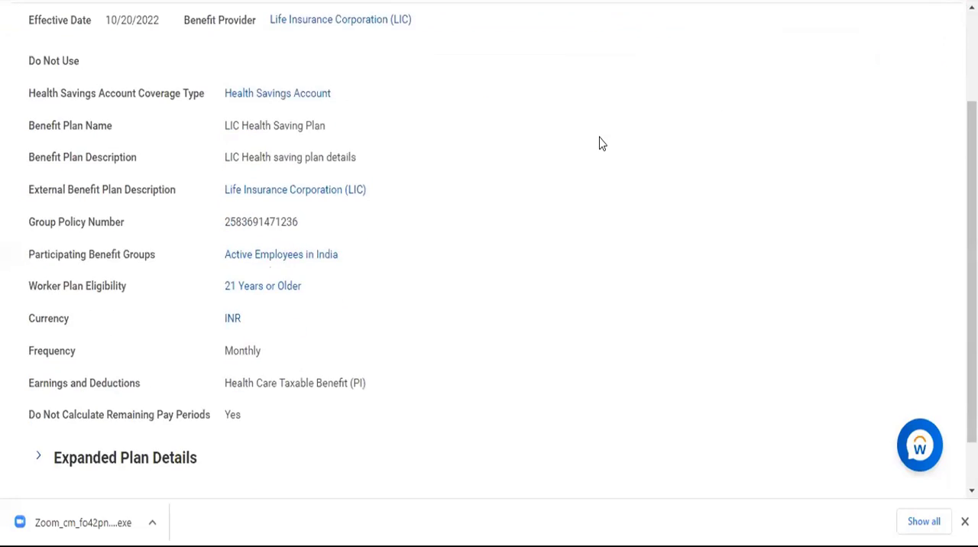
{"action": "scroll", "coordinate": [588, 150], "scroll_direction": "up", "scroll_amount": 3}
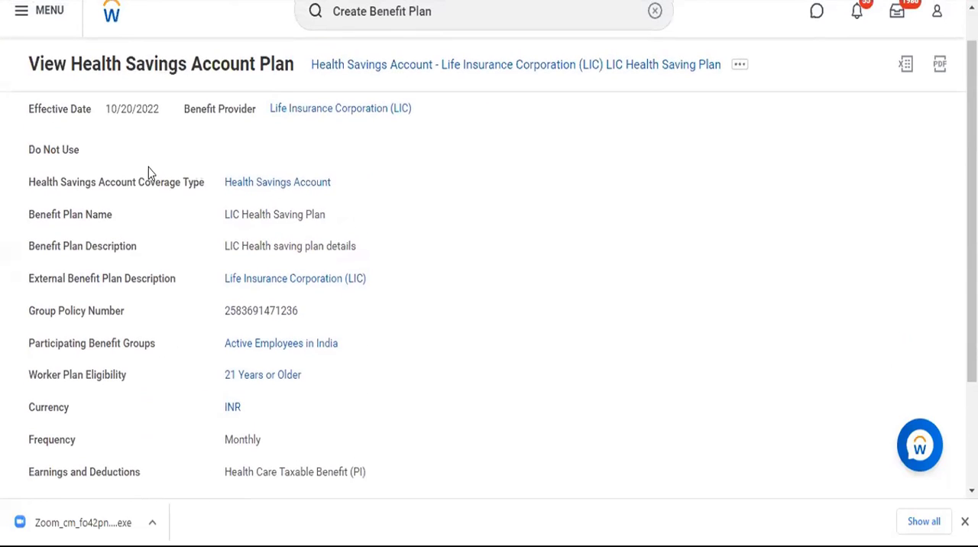
{"action": "left_click_drag", "start_coordinate": [30, 187], "coordinate": [494, 497]}
{"action": "left_click", "coordinate": [502, 390]}
{"action": "scroll", "coordinate": [500, 390], "scroll_direction": "down", "scroll_amount": 2}
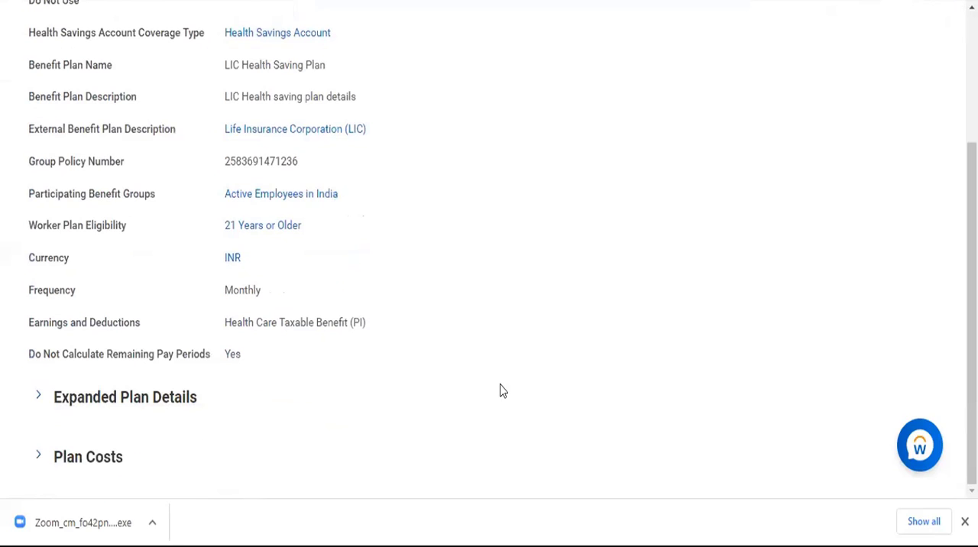
{"action": "scroll", "coordinate": [491, 365], "scroll_direction": "up", "scroll_amount": 3}
{"action": "scroll", "coordinate": [491, 360], "scroll_direction": "down", "scroll_amount": 4}
Export the saved Health Savings Account plan to Excel and open the downloaded xlsx file.
{"action": "left_click", "coordinate": [964, 521]}
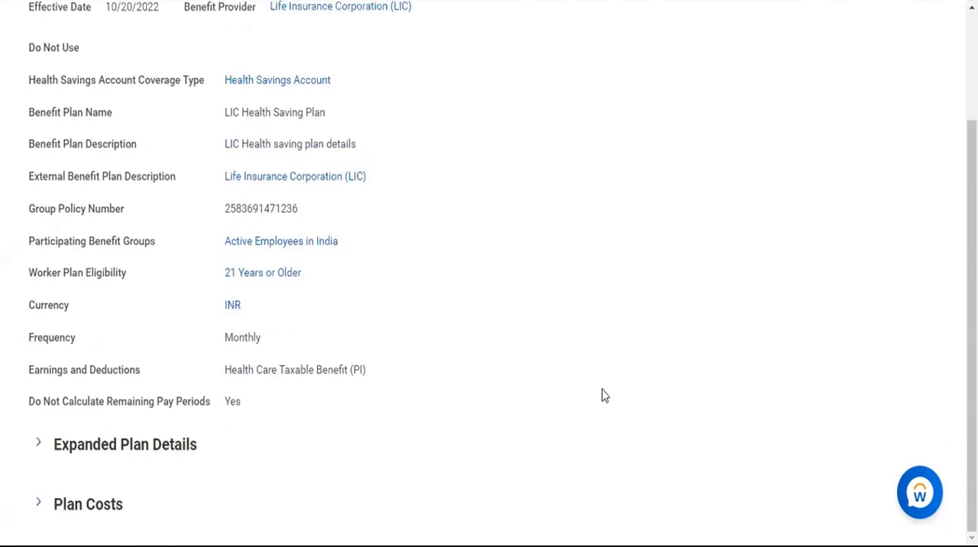
{"action": "scroll", "coordinate": [603, 395], "scroll_direction": "up", "scroll_amount": 3}
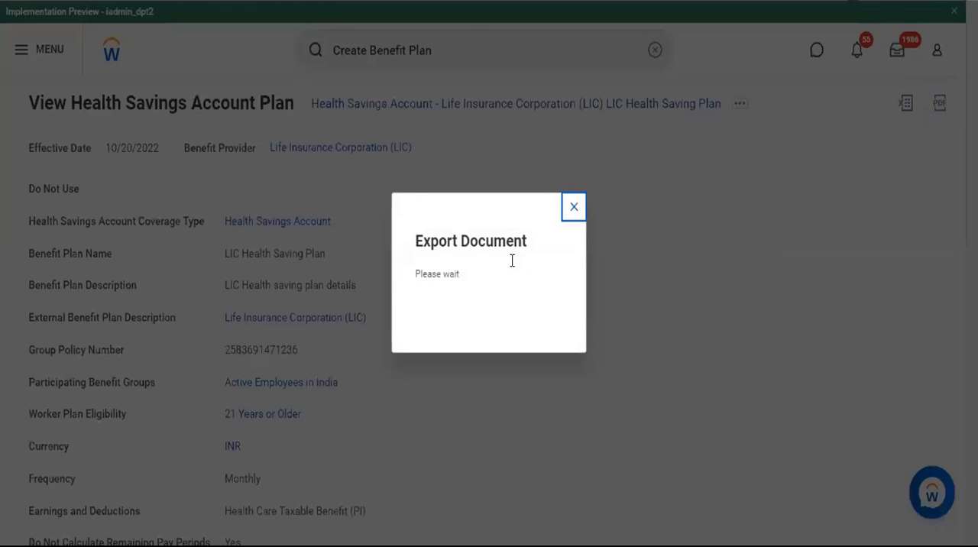
{"action": "left_click", "coordinate": [485, 309]}
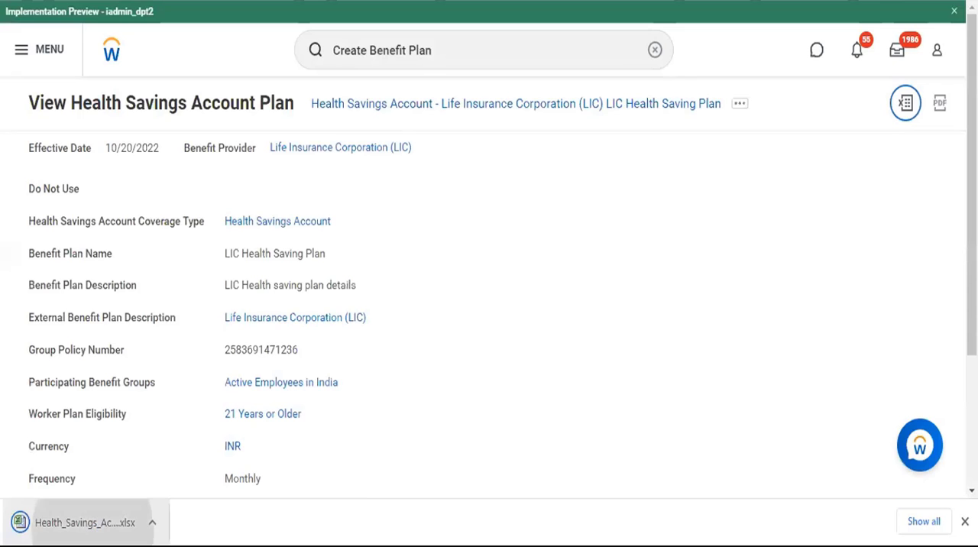
{"action": "left_click", "coordinate": [58, 516]}
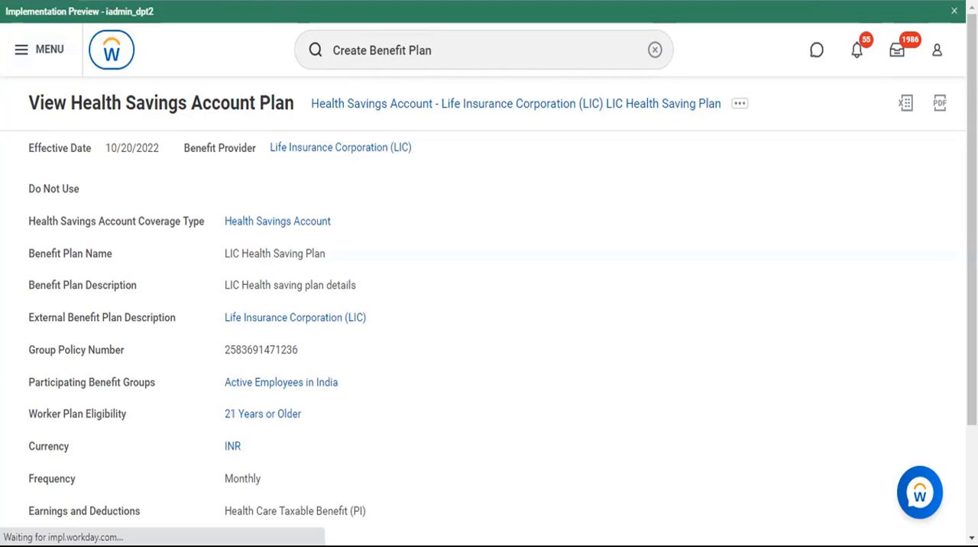
Switch to the Compensation notes in Notepad and examine the list of plan types under Compensation.
{"action": "key", "text": "alt+Tab"}
{"action": "left_click", "coordinate": [105, 106]}
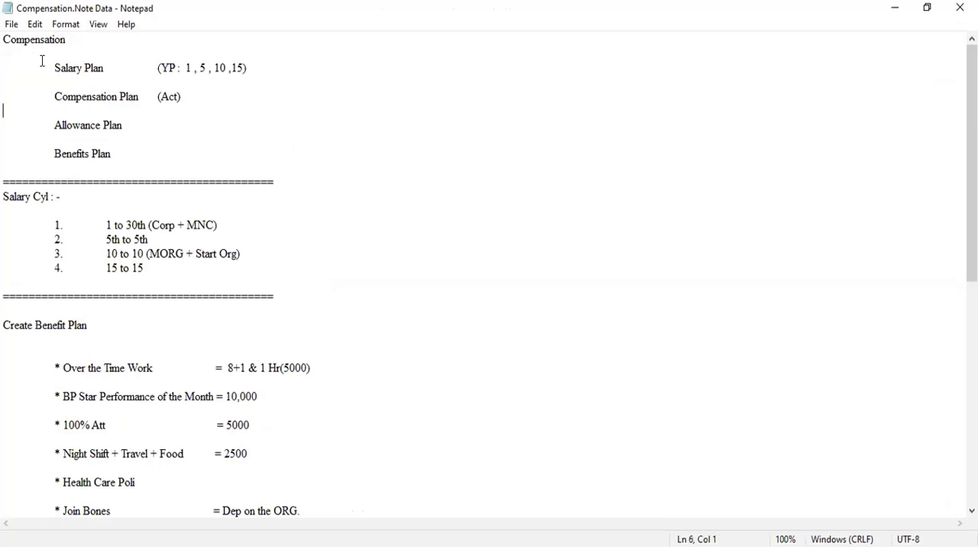
{"action": "left_click_drag", "start_coordinate": [54, 68], "coordinate": [181, 159]}
{"action": "left_click", "coordinate": [181, 159]}
{"action": "scroll", "coordinate": [181, 159], "scroll_direction": "down", "scroll_amount": 9}
{"action": "scroll", "coordinate": [181, 159], "scroll_direction": "down", "scroll_amount": 1}
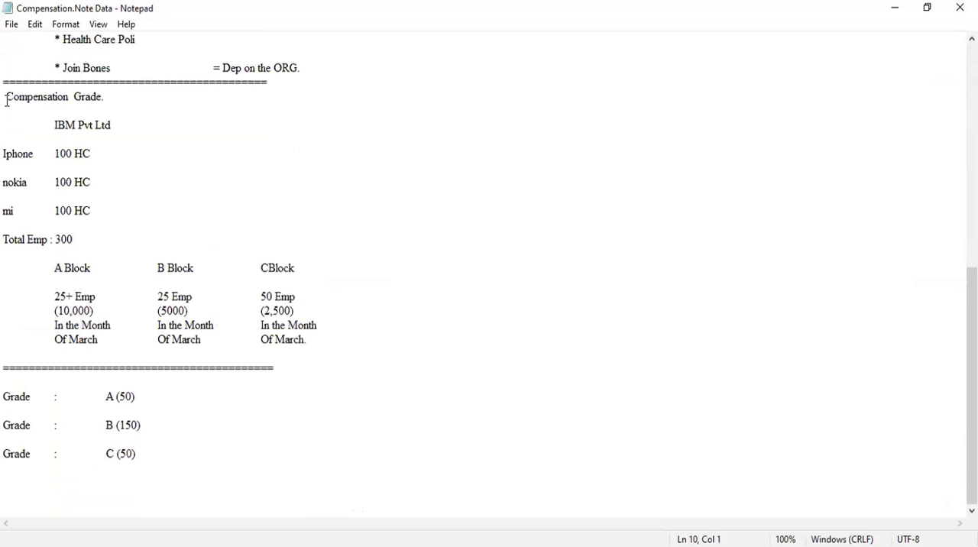
Examine the Compensation Grade notes, covering the IBM Pvt Ltd headcounts, the block bonuses and grades A, B and C.
{"action": "left_click_drag", "start_coordinate": [6, 99], "coordinate": [473, 486]}
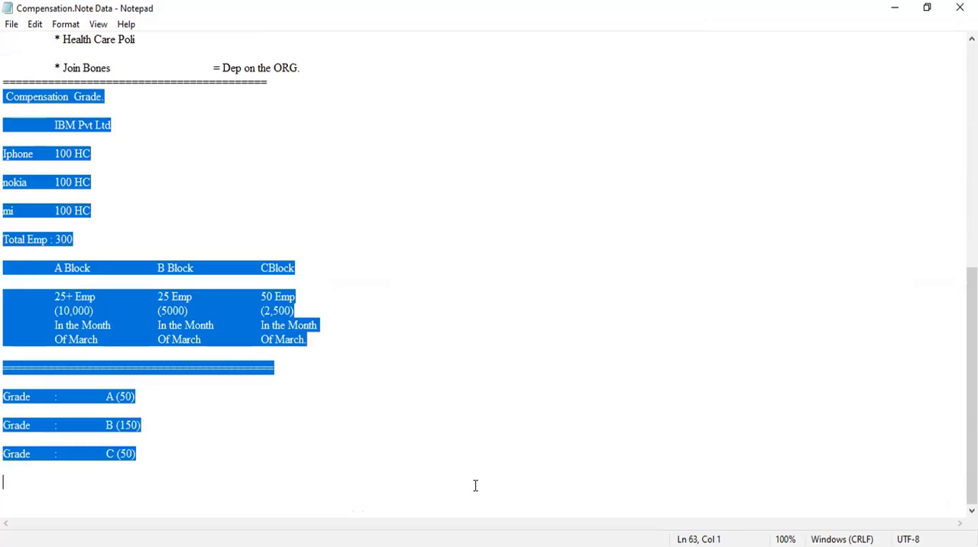
{"action": "left_click", "coordinate": [379, 346]}
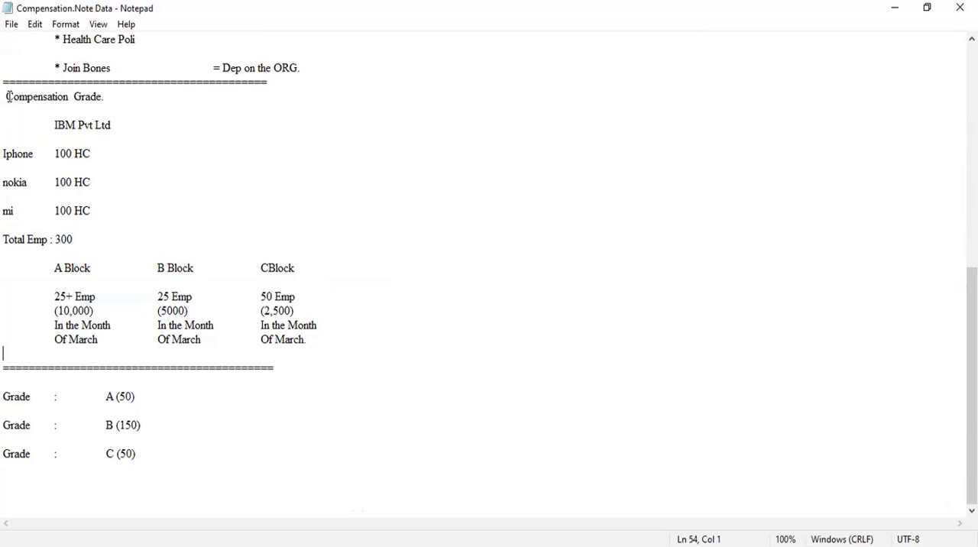
{"action": "left_click_drag", "start_coordinate": [49, 120], "coordinate": [131, 129]}
{"action": "left_click", "coordinate": [4, 154]}
{"action": "left_click_drag", "start_coordinate": [4, 154], "coordinate": [118, 213]}
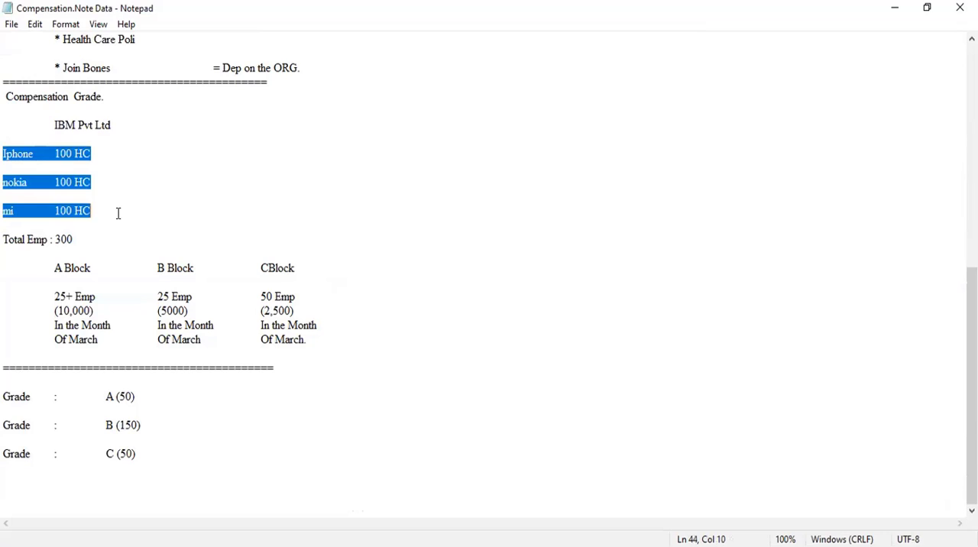
{"action": "left_click", "coordinate": [118, 214]}
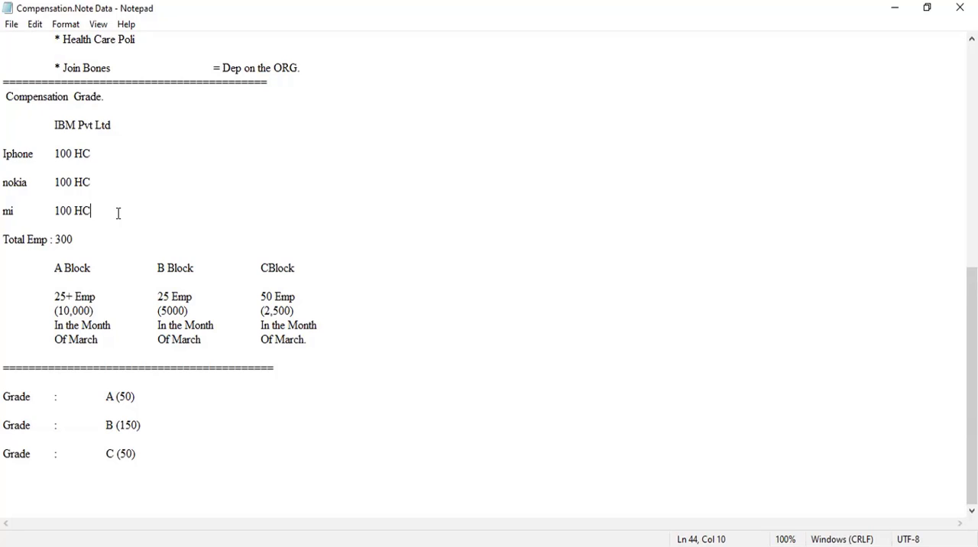
{"action": "left_click_drag", "start_coordinate": [4, 396], "coordinate": [148, 465]}
{"action": "left_click", "coordinate": [148, 465]}
{"action": "left_click_drag", "start_coordinate": [6, 97], "coordinate": [161, 457]}
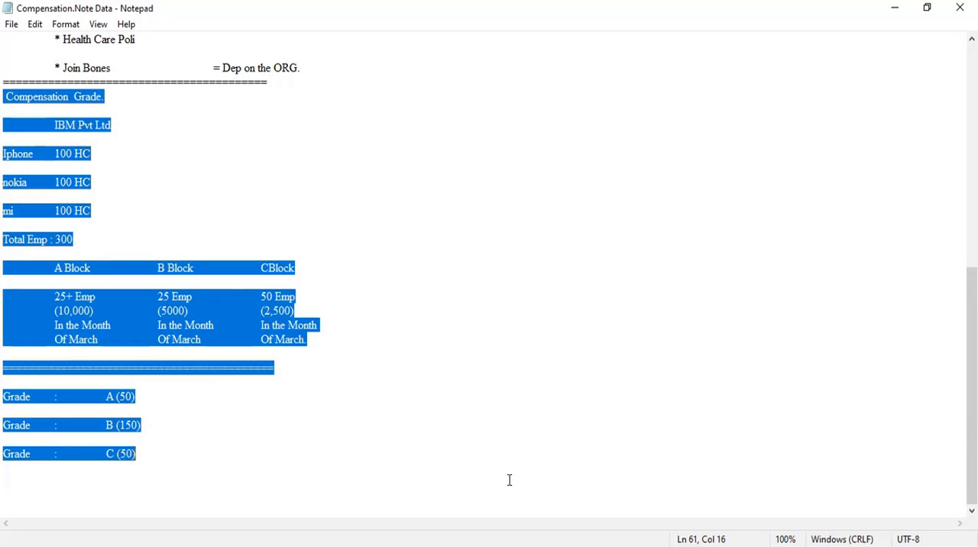
Switch to Workday, search for "Create Compensation Grade" and open the Create Compensation Grade task.
{"action": "key", "text": "alt+Tab"}
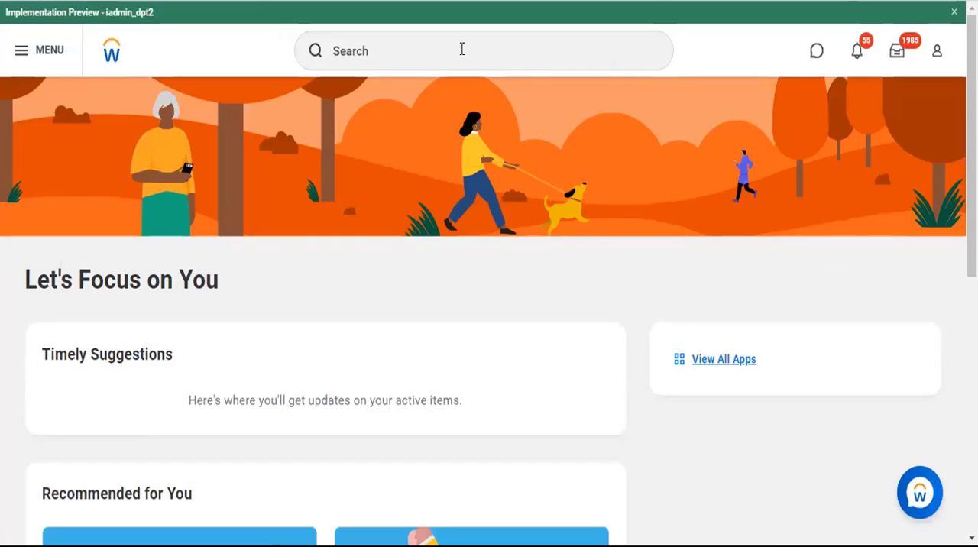
{"action": "left_click", "coordinate": [461, 49]}
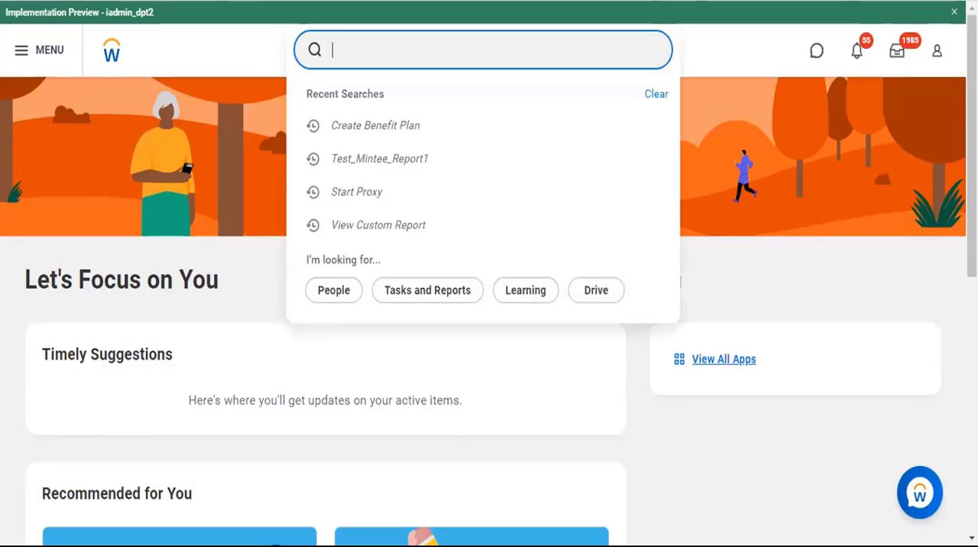
{"action": "key", "text": "alt+Tab"}
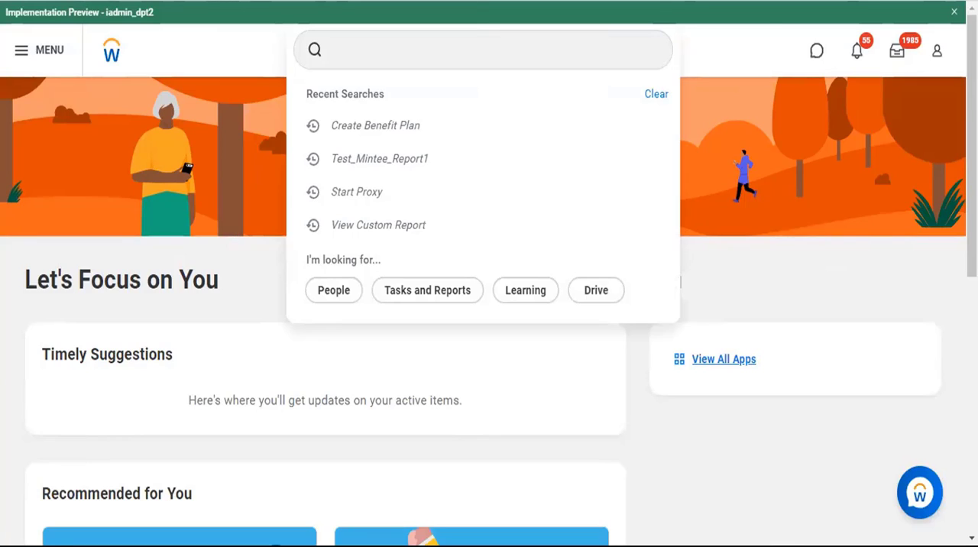
{"action": "left_click", "coordinate": [427, 74]}
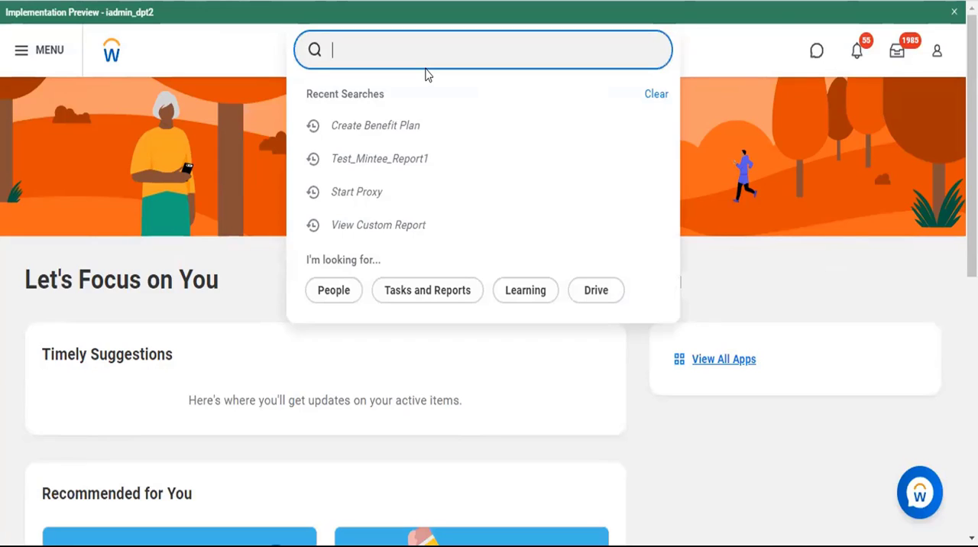
{"action": "type", "text": "Create"}
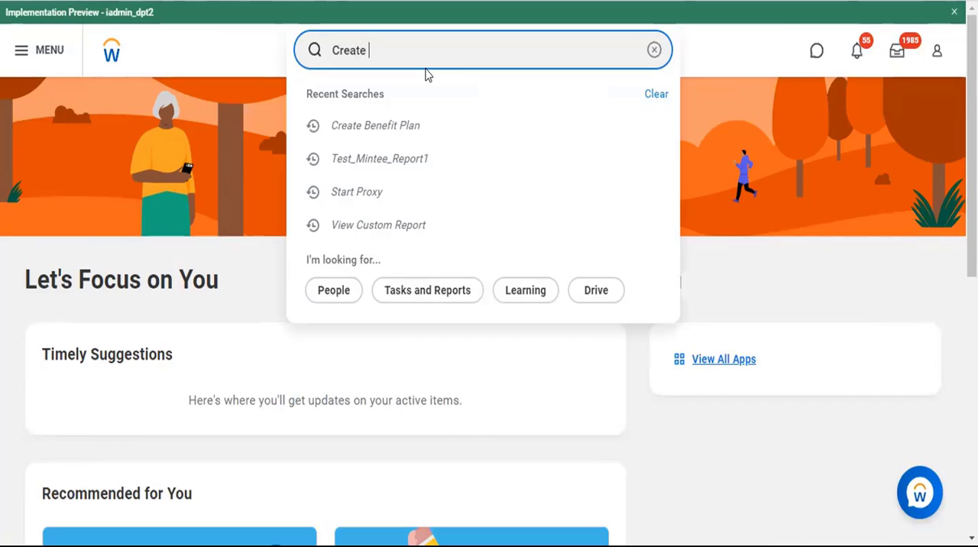
{"action": "type", "text": "Compensation  Grade"}
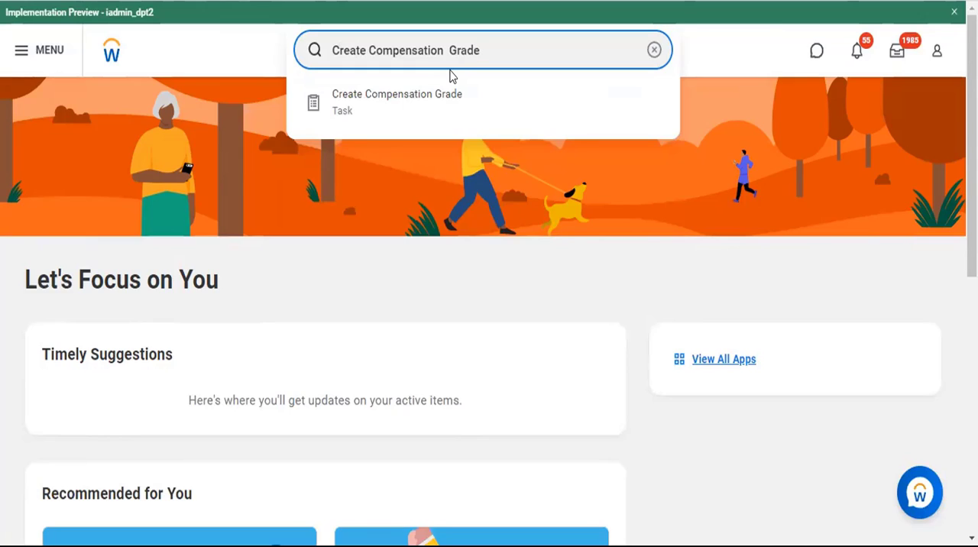
{"action": "left_click", "coordinate": [389, 99]}
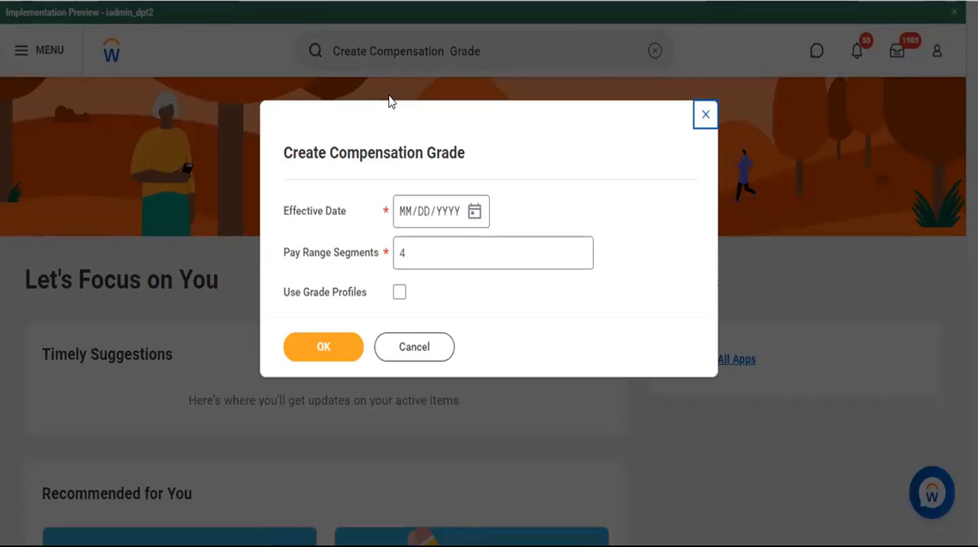
Set the effective date to 10/20/2022, use 5 pay range segments with grade profiles, and proceed to the grade details.
{"action": "left_click", "coordinate": [409, 217]}
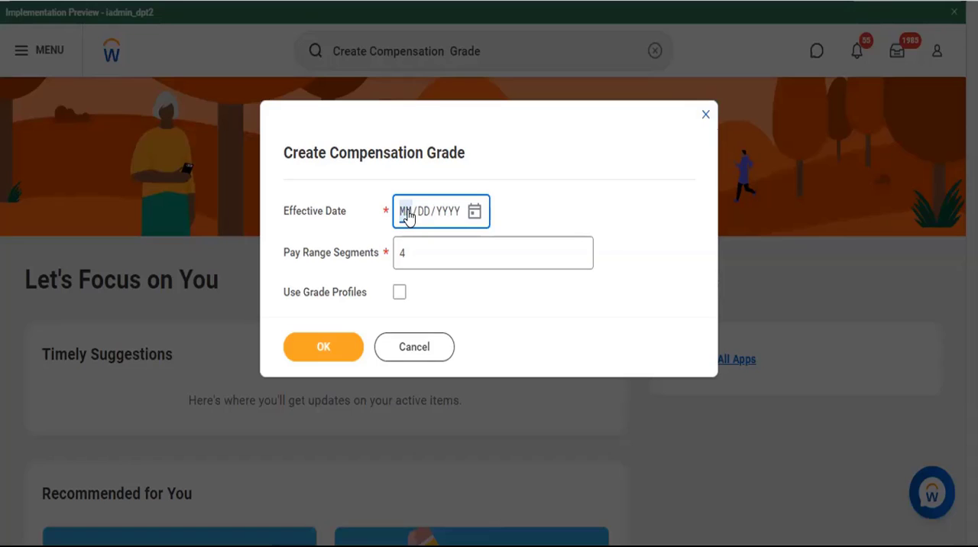
{"action": "type", "text": "10/20/"}
{"action": "type", "text": "2022"}
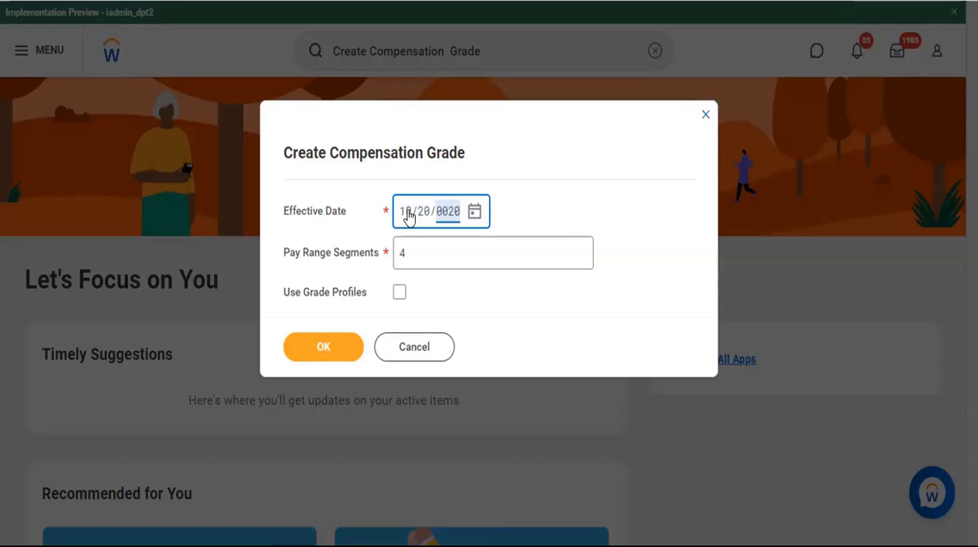
{"action": "left_click", "coordinate": [433, 242]}
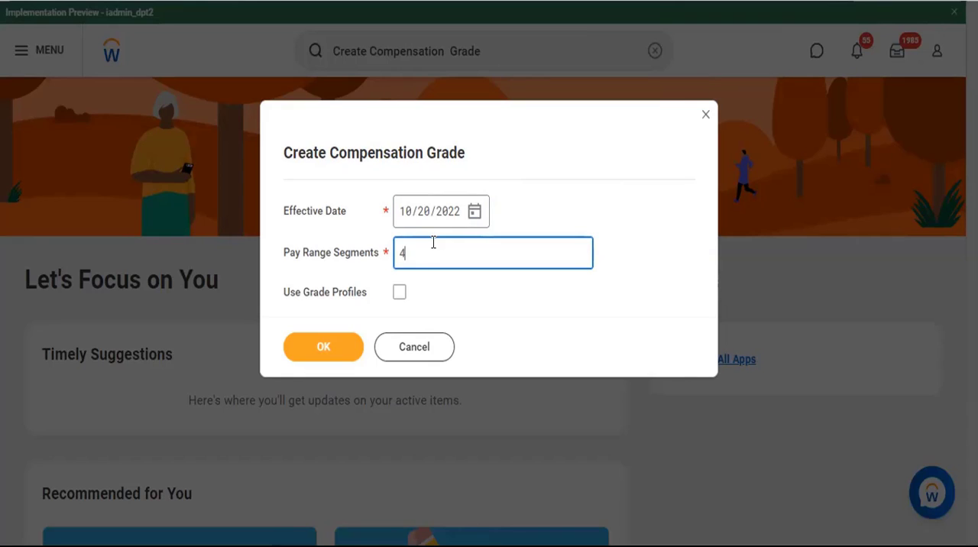
{"action": "key", "text": "BackSpace"}
{"action": "type", "text": "5"}
{"action": "left_click", "coordinate": [398, 298]}
{"action": "left_click", "coordinate": [311, 349]}
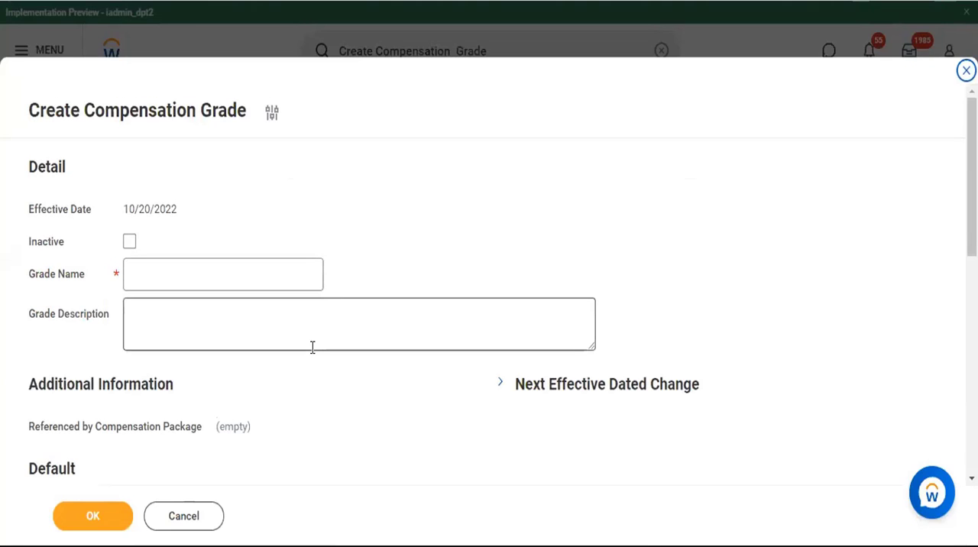
Name the grade "Compensation Grade A+B+C (Iphone)".
{"action": "scroll", "coordinate": [550, 272], "scroll_direction": "down", "scroll_amount": 8}
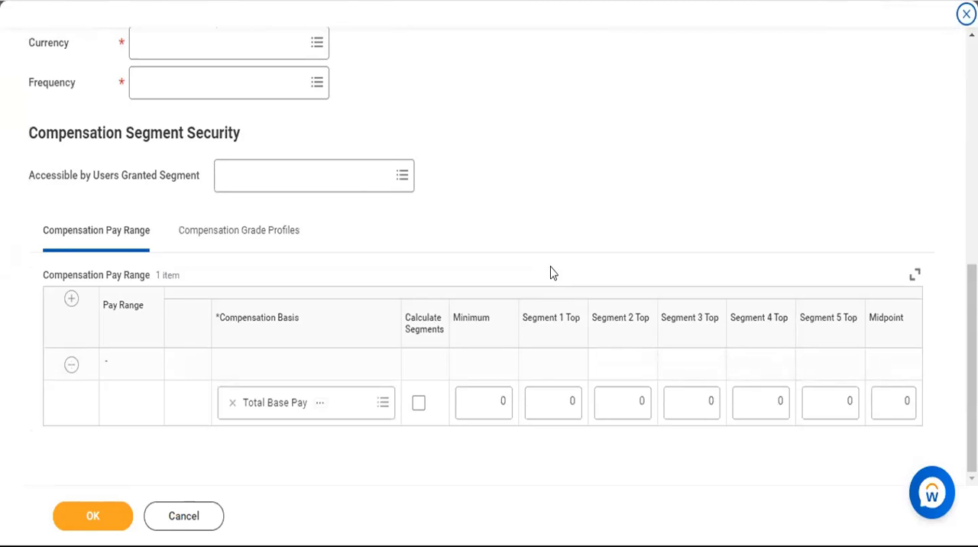
{"action": "scroll", "coordinate": [596, 245], "scroll_direction": "up", "scroll_amount": 3}
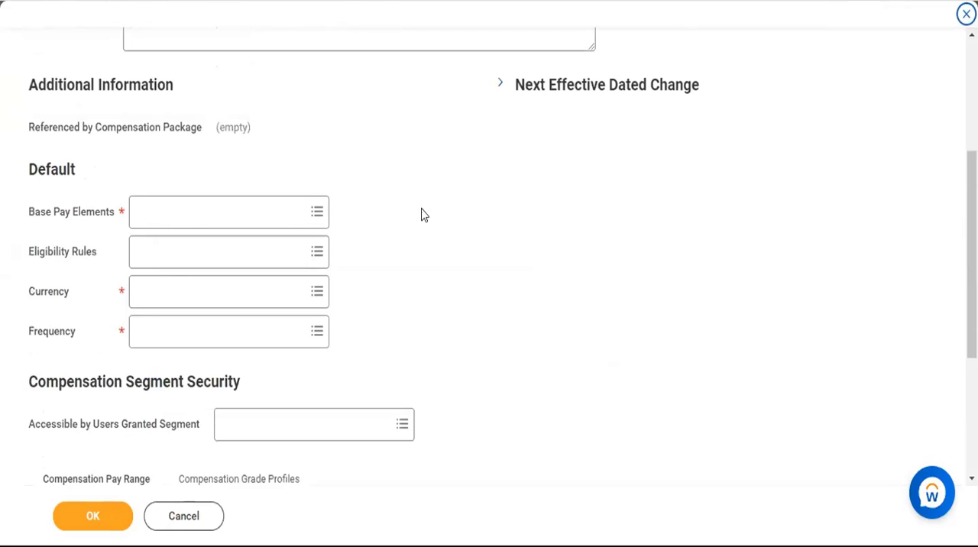
{"action": "scroll", "coordinate": [391, 219], "scroll_direction": "up", "scroll_amount": 3}
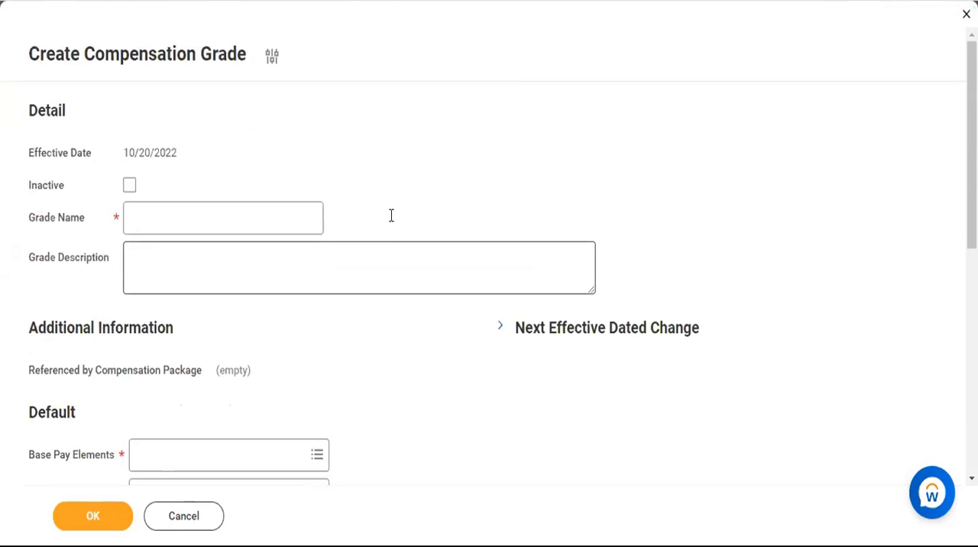
{"action": "left_click", "coordinate": [202, 209]}
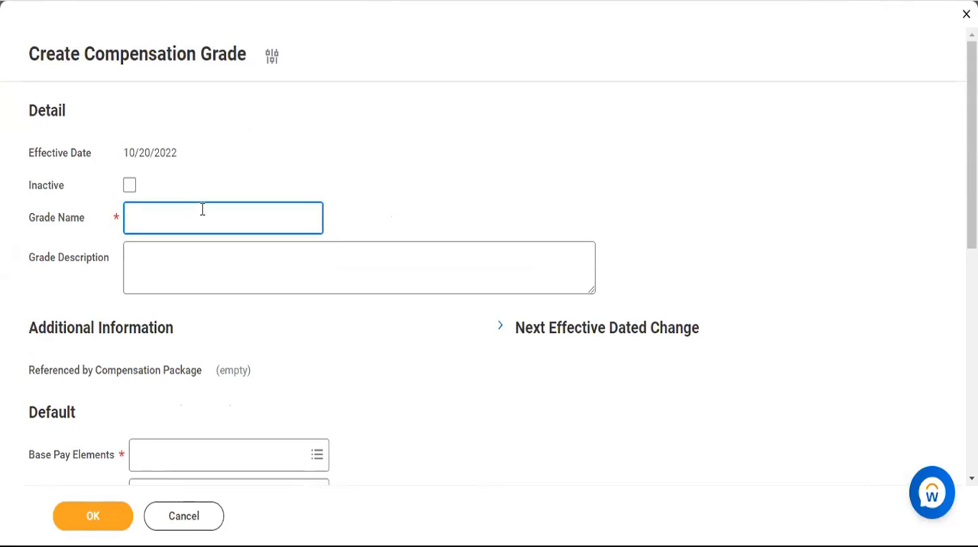
{"action": "left_click_drag", "start_coordinate": [84, 54], "coordinate": [244, 55]}
{"action": "key", "text": "ctrl+c"}
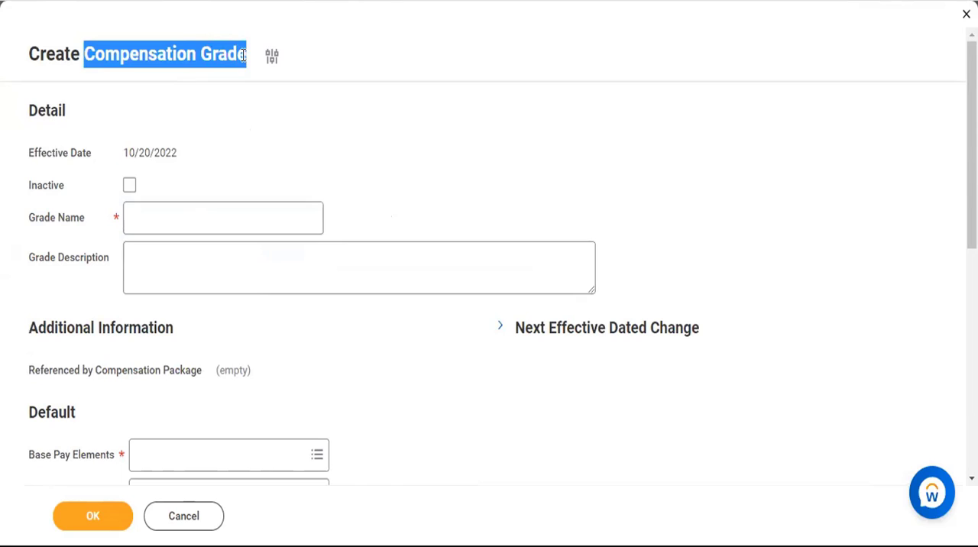
{"action": "left_click", "coordinate": [210, 206]}
{"action": "key", "text": "ctrl+v"}
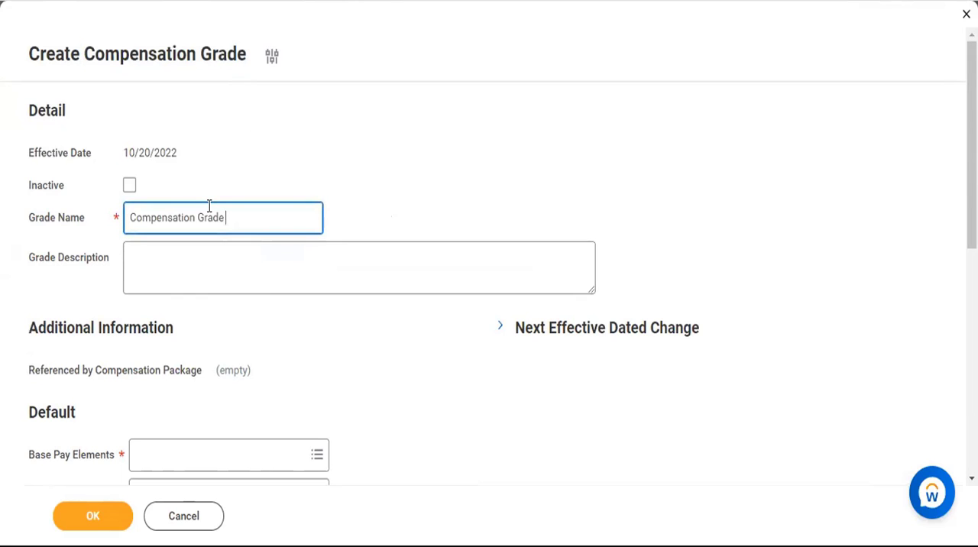
{"action": "type", "text": "A+B+C (Iphone)"}
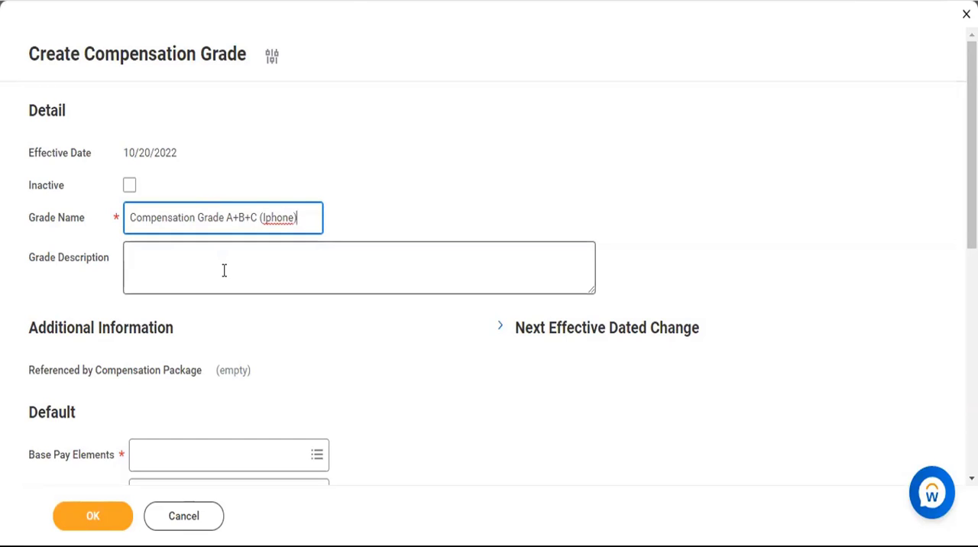
Begin the grade description with the heading "Details of Grade : -" and a line labelled "Grade A :-".
{"action": "left_click", "coordinate": [223, 271]}
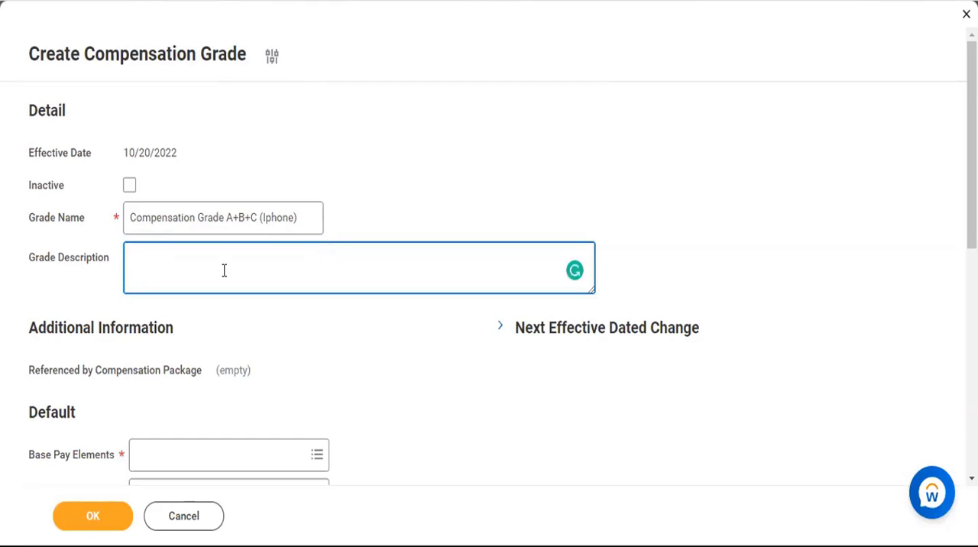
{"action": "type", "text": "Details of Grad"}
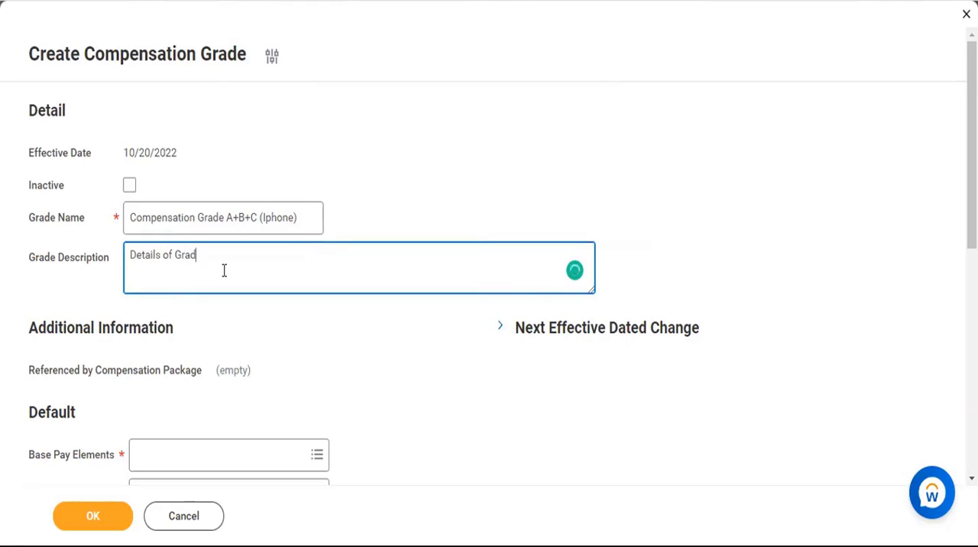
{"action": "type", "text": "e : -"}
{"action": "key", "text": "Return"}
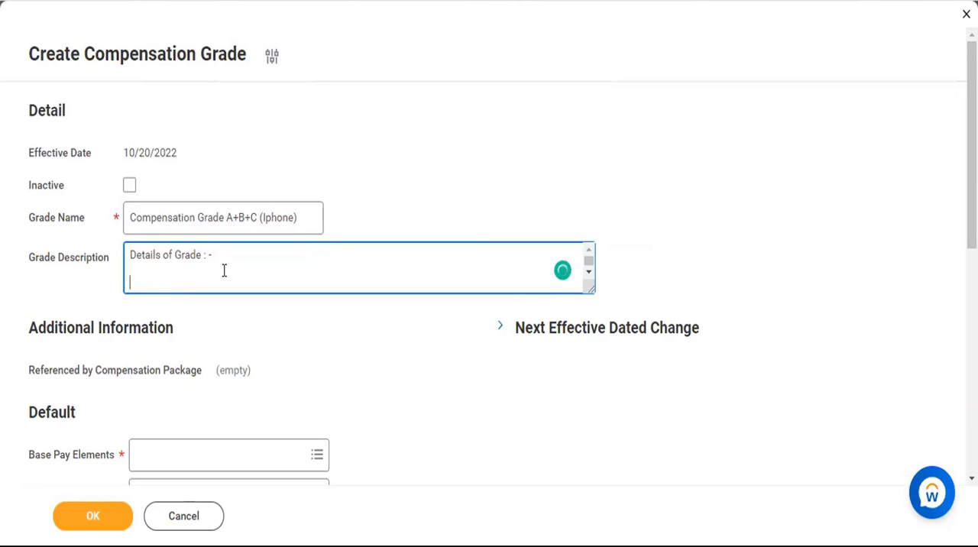
{"action": "type", "text": "Grade A "}
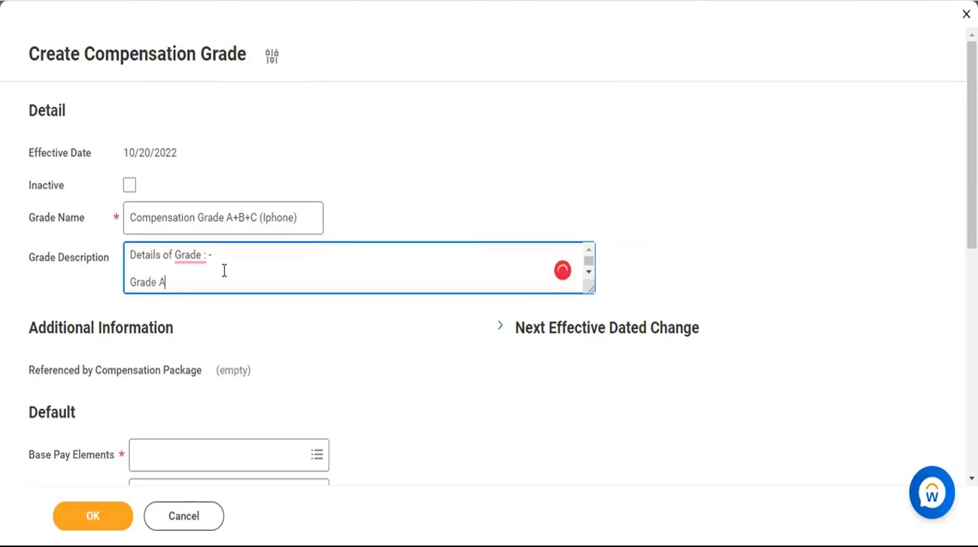
{"action": "type", "text": ": -"}
{"action": "key", "text": "Return"}
{"action": "key", "text": "Return"}
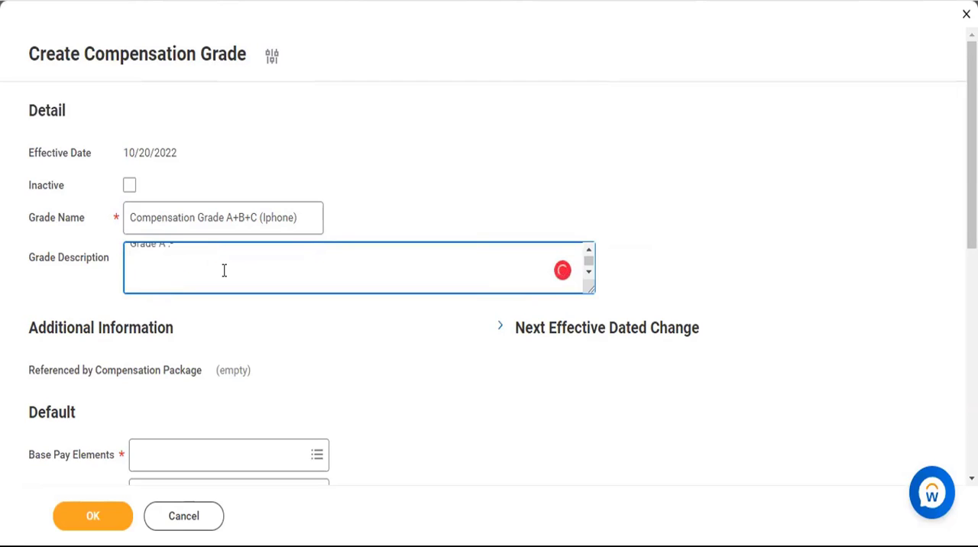
Add lines labelled "Grade B :-" and "Grade C:-" to the grade description.
{"action": "type", "text": "Grade B : -"}
{"action": "key", "text": "Return"}
{"action": "key", "text": "Return"}
{"action": "type", "text": "G"}
{"action": "key", "text": "BackSpace"}
{"action": "type", "text": "Grade C:-"}
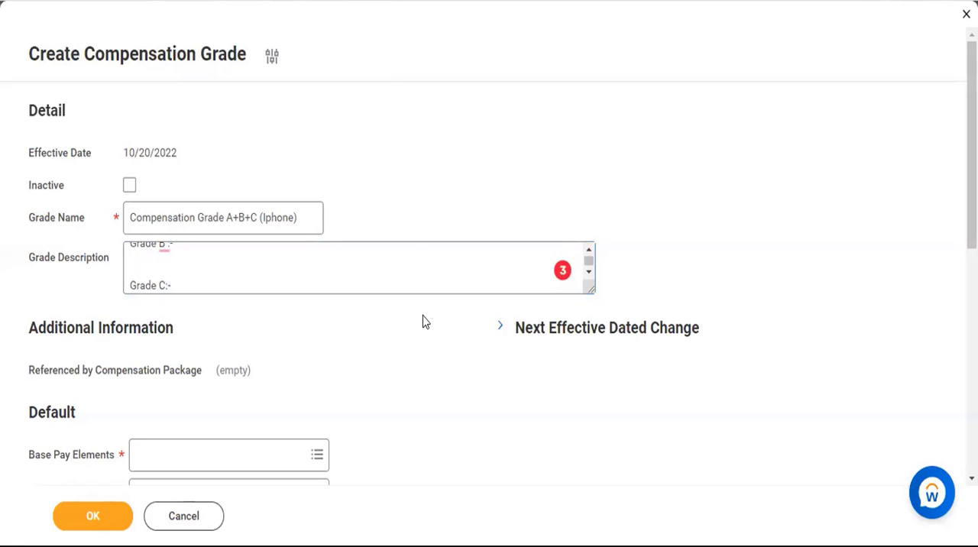
Complete the Grade A line of the description with "Agents show get 100% Compensation.".
{"action": "scroll", "coordinate": [317, 264], "scroll_direction": "up", "scroll_amount": 3}
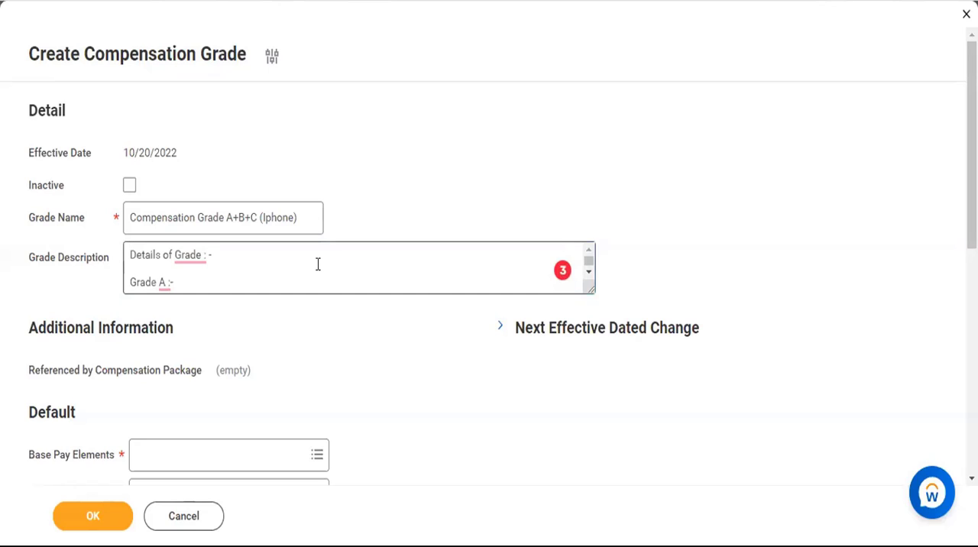
{"action": "left_click", "coordinate": [242, 276]}
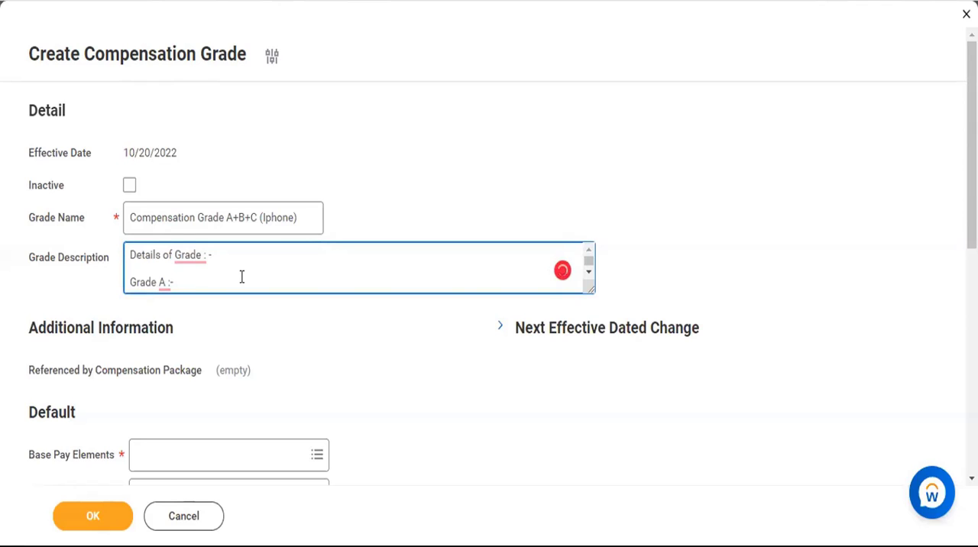
{"action": "type", "text": "Agents show get 100%"}
{"action": "key", "text": "ctrl+v"}
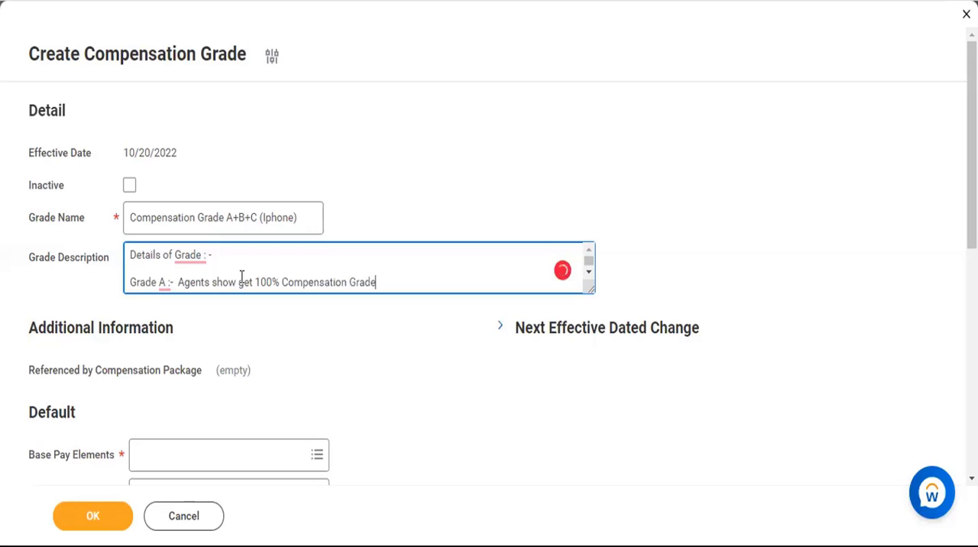
{"action": "key", "text": "BackSpace"}
{"action": "key", "text": "BackSpace"}
{"action": "key", "text": "BackSpace"}
{"action": "key", "text": "BackSpace"}
{"action": "key", "text": "BackSpace"}
{"action": "key", "text": "BackSpace"}
{"action": "type", "text": "."}
{"action": "key", "text": "Return"}
{"action": "key", "text": "Return"}
{"action": "key", "text": "Return"}
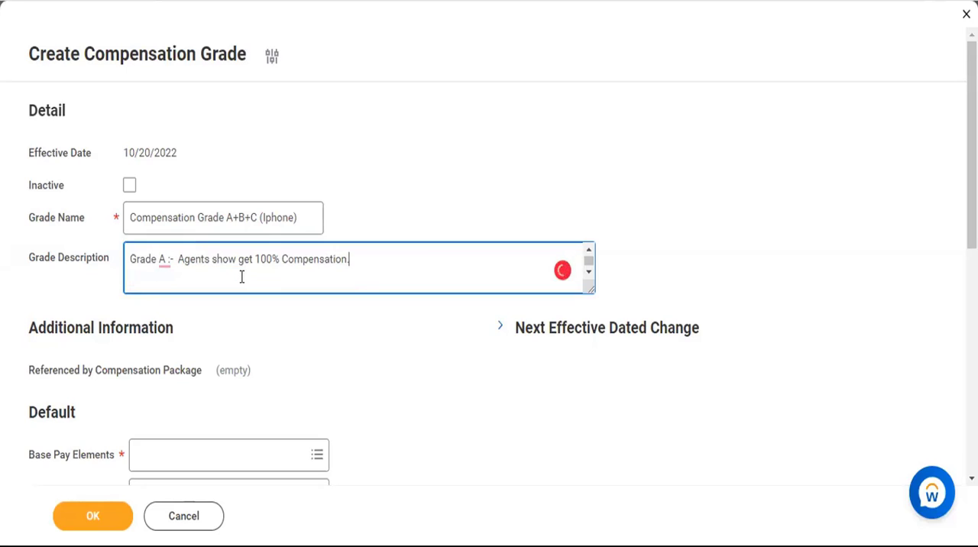
Complete the Grade B line of the description with "Emp should get 75% Compensation.".
{"action": "type", "text": "Grade B :-"}
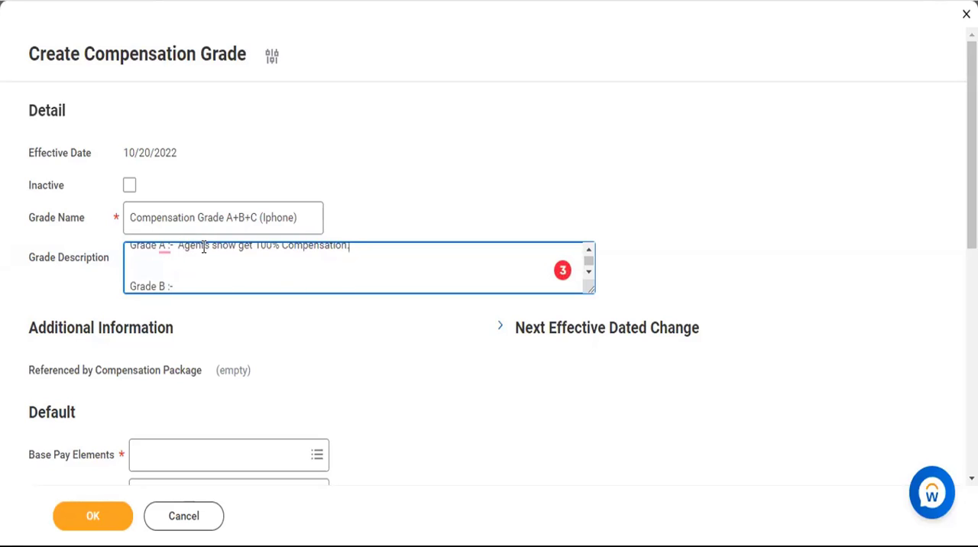
{"action": "left_click_drag", "start_coordinate": [176, 244], "coordinate": [234, 247]}
{"action": "scroll", "coordinate": [225, 251], "scroll_direction": "down", "scroll_amount": 2}
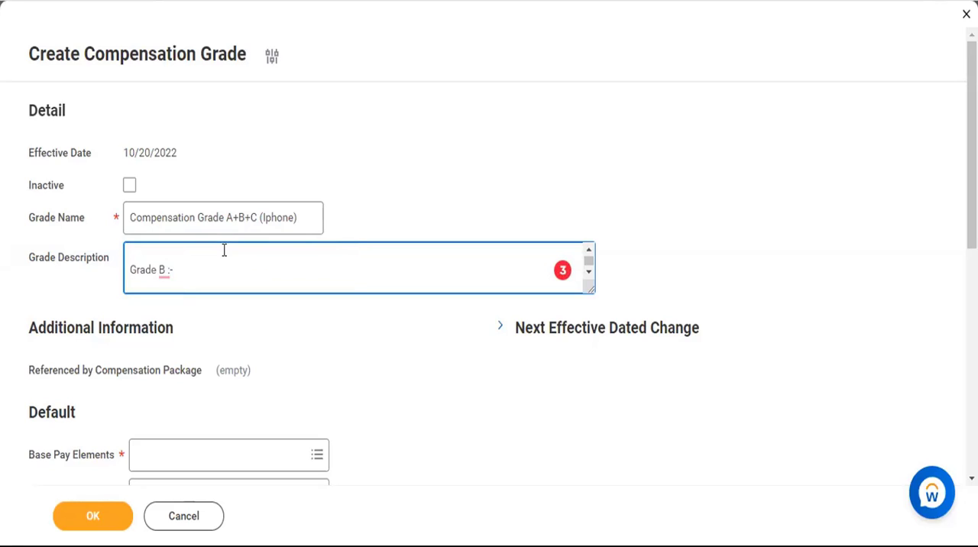
{"action": "type", "text": "Emp"}
{"action": "type", "text": " sto"}
{"action": "type", "text": "uld g"}
{"action": "type", "text": "et "}
{"action": "type", "text": "75"}
{"action": "type", "text": "% Compensation Grade"}
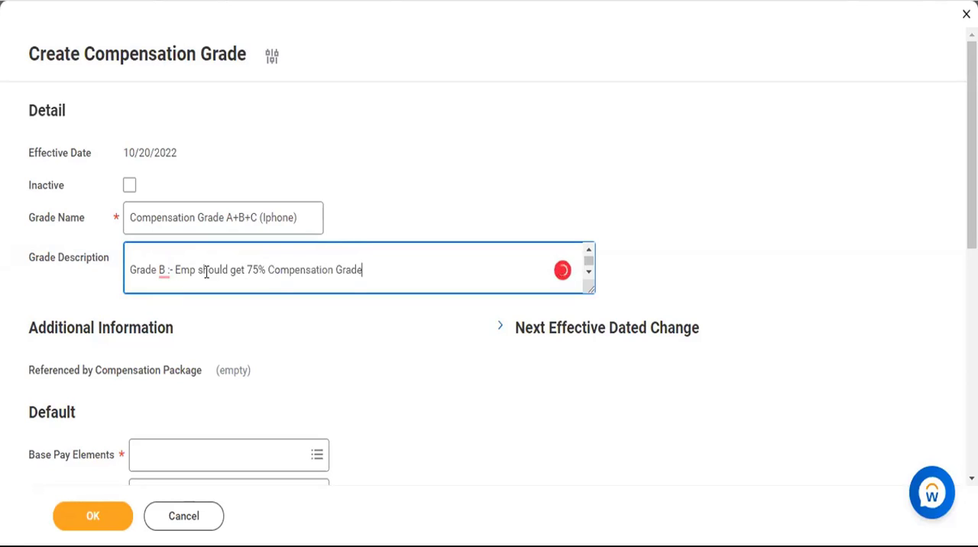
{"action": "key", "text": "BackSpace"}
{"action": "key", "text": "BackSpace"}
{"action": "key", "text": "BackSpace"}
{"action": "key", "text": "BackSpace"}
{"action": "key", "text": "BackSpace"}
{"action": "key", "text": "BackSpace"}
{"action": "key", "text": "BackSpace"}
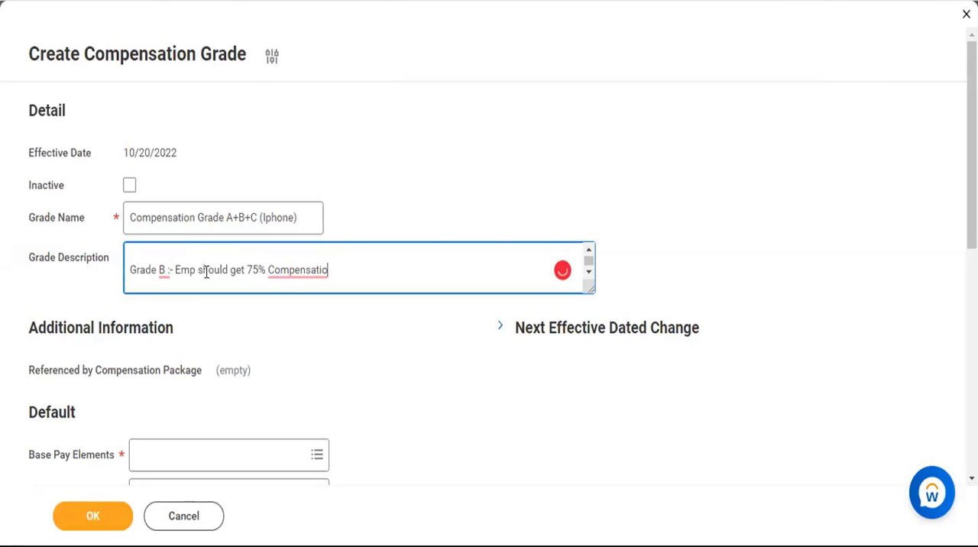
{"action": "type", "text": "n."}
{"action": "key", "text": "Return"}
{"action": "key", "text": "Return"}
Complete the Grade C line of the description with "Exu get 50% Compensation." and review the text.
{"action": "type", "text": "Grade C:-"}
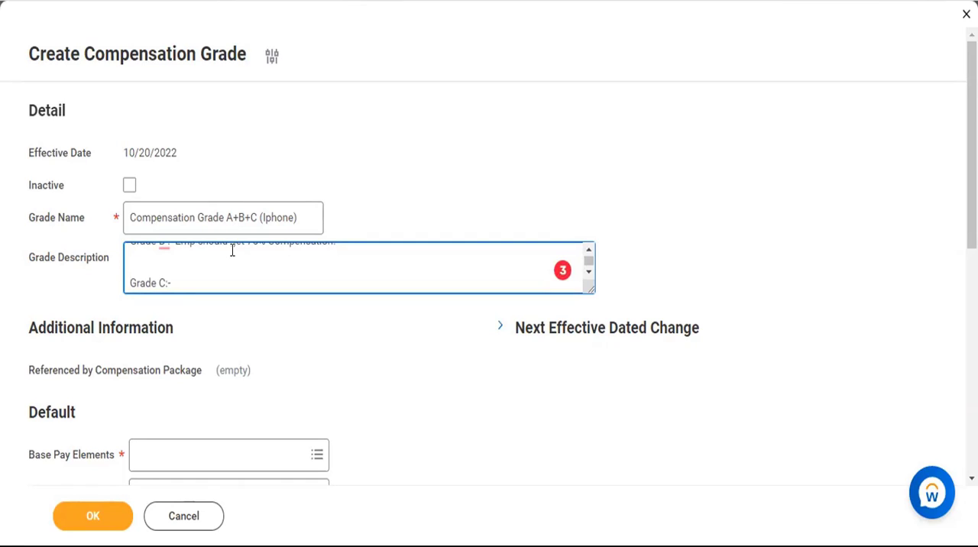
{"action": "type", "text": "E"}
{"action": "type", "text": "xu get 50% Compensation Grad"}
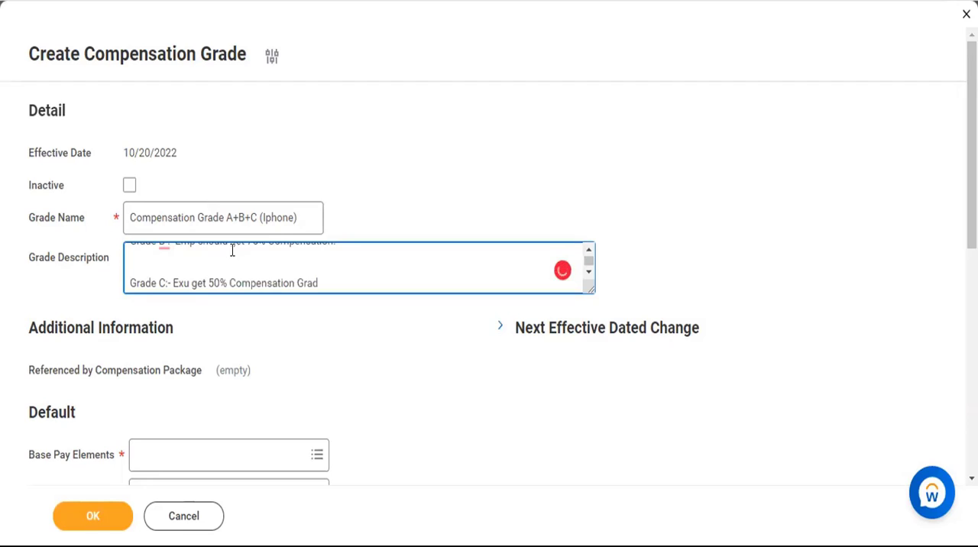
{"action": "key", "text": "BackSpace"}
{"action": "key", "text": "BackSpace"}
{"action": "key", "text": "BackSpace"}
{"action": "key", "text": "BackSpace"}
{"action": "key", "text": "BackSpace"}
{"action": "type", "text": "."}
{"action": "scroll", "coordinate": [342, 271], "scroll_direction": "down", "scroll_amount": 1}
{"action": "scroll", "coordinate": [342, 270], "scroll_direction": "up", "scroll_amount": 3}
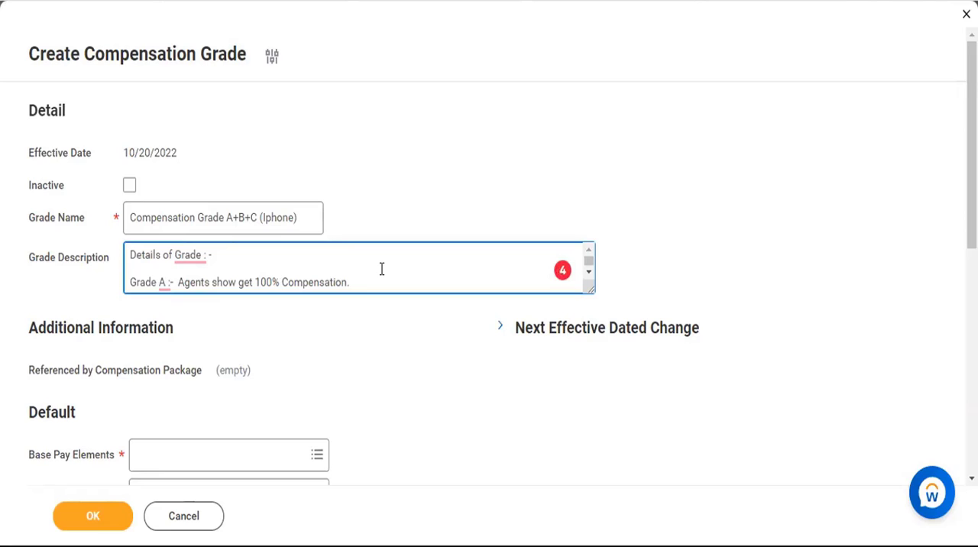
Search the base pay elements for "basi" and select basic pay for the compensation grade.
{"action": "scroll", "coordinate": [382, 269], "scroll_direction": "down", "scroll_amount": 3}
{"action": "scroll", "coordinate": [385, 276], "scroll_direction": "down", "scroll_amount": 1}
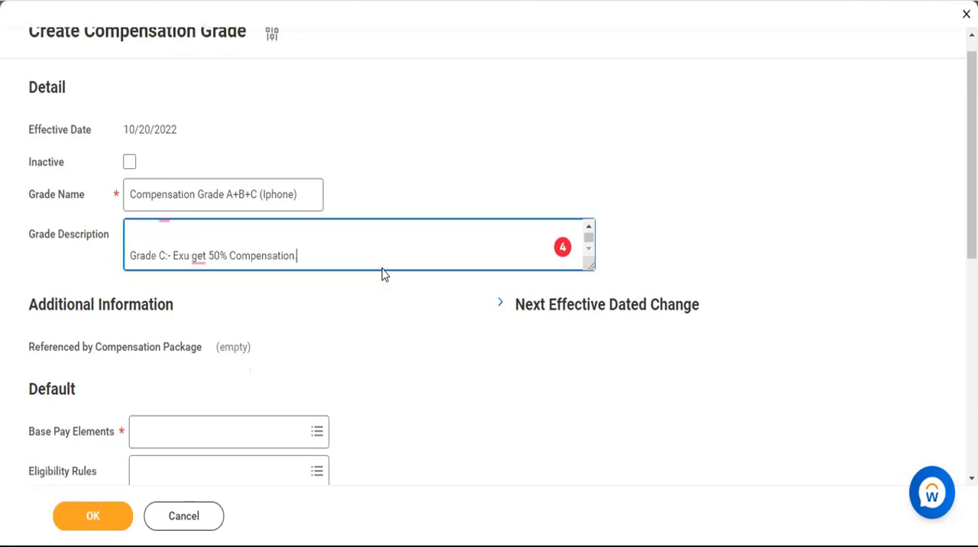
{"action": "scroll", "coordinate": [408, 356], "scroll_direction": "down", "scroll_amount": 3}
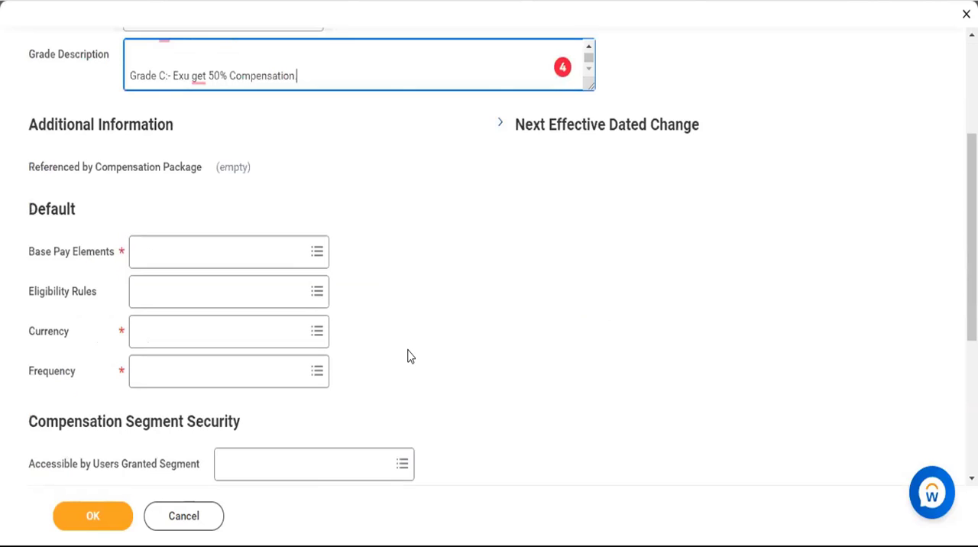
{"action": "scroll", "coordinate": [346, 267], "scroll_direction": "down", "scroll_amount": 1}
{"action": "left_click", "coordinate": [292, 233]}
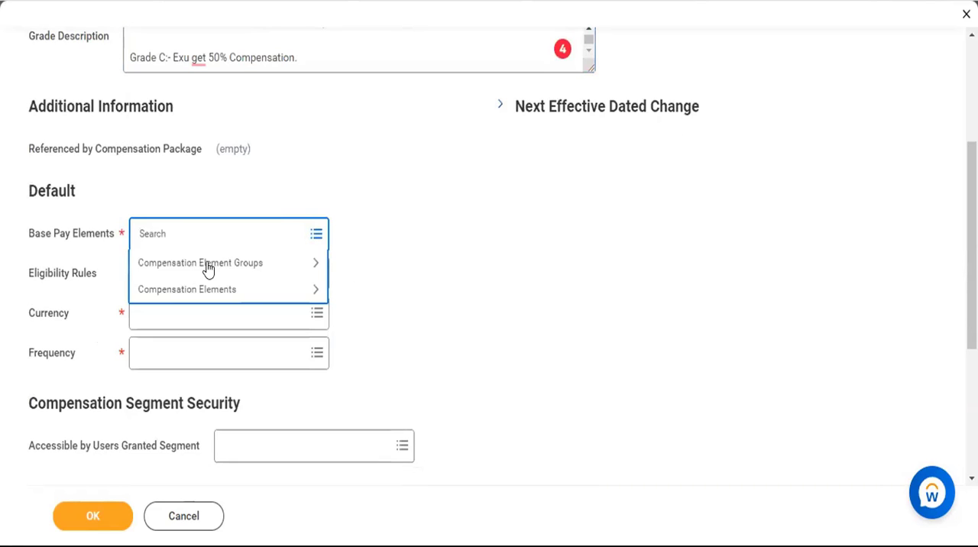
{"action": "left_click", "coordinate": [208, 264]}
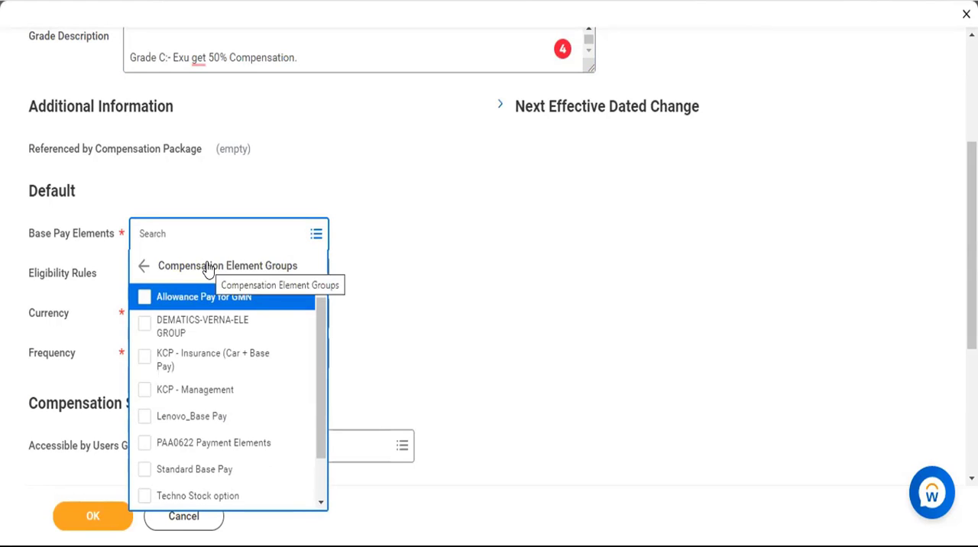
{"action": "left_click", "coordinate": [208, 263]}
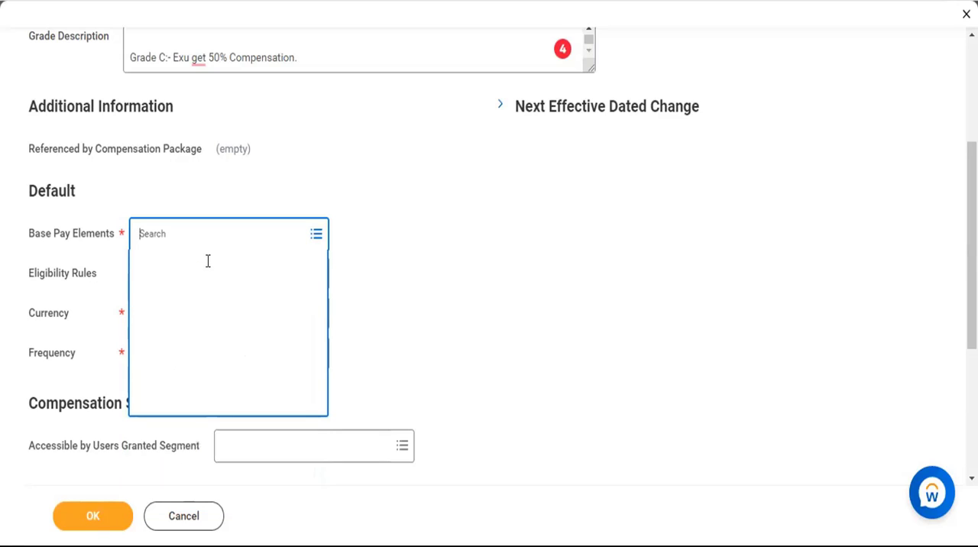
{"action": "type", "text": "ba"}
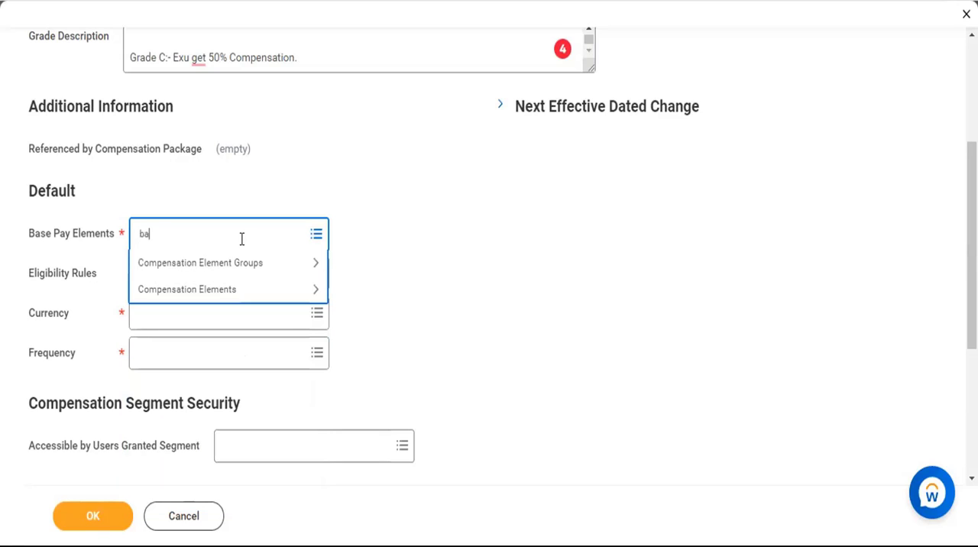
{"action": "type", "text": "si"}
{"action": "key", "text": "Return"}
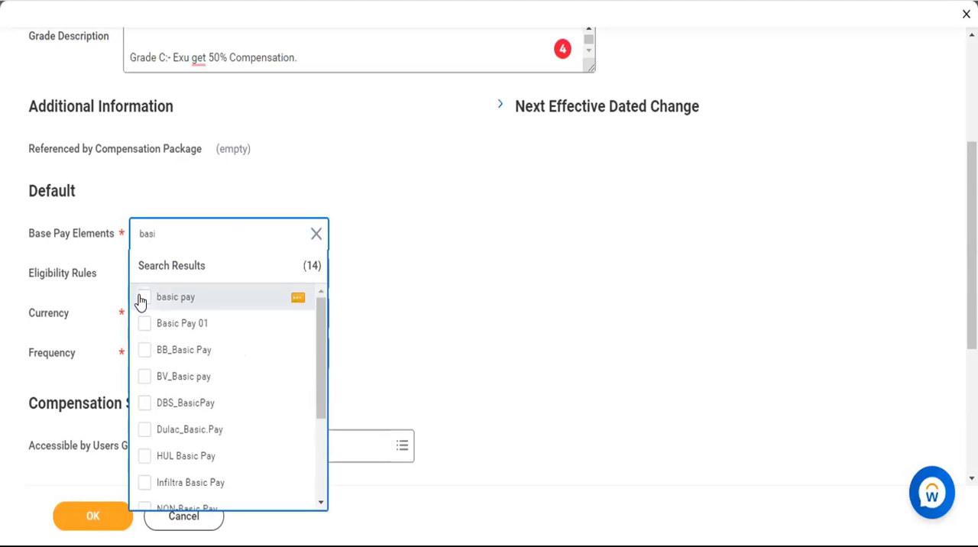
{"action": "left_click", "coordinate": [202, 295]}
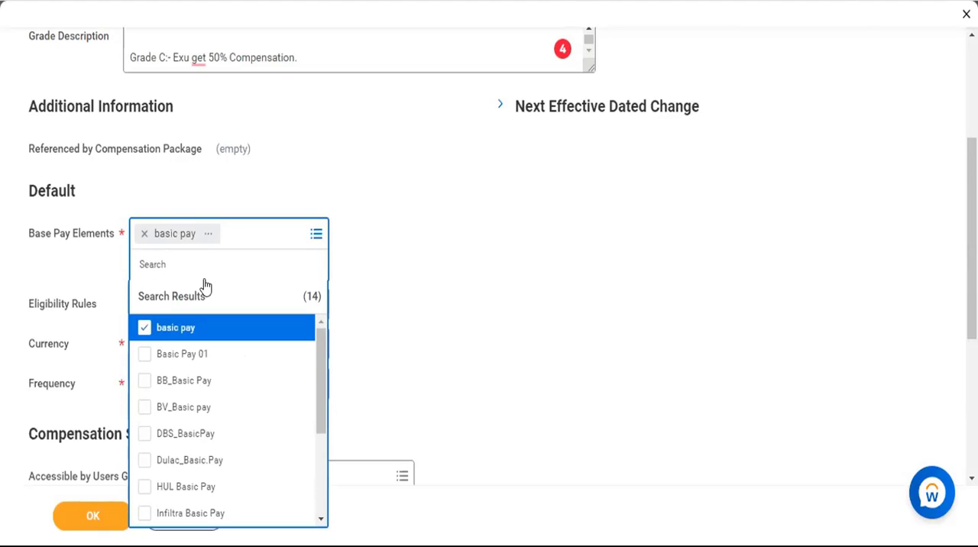
Add 123XYZ All Employees as the grade's default eligibility rule.
{"action": "left_click", "coordinate": [201, 279]}
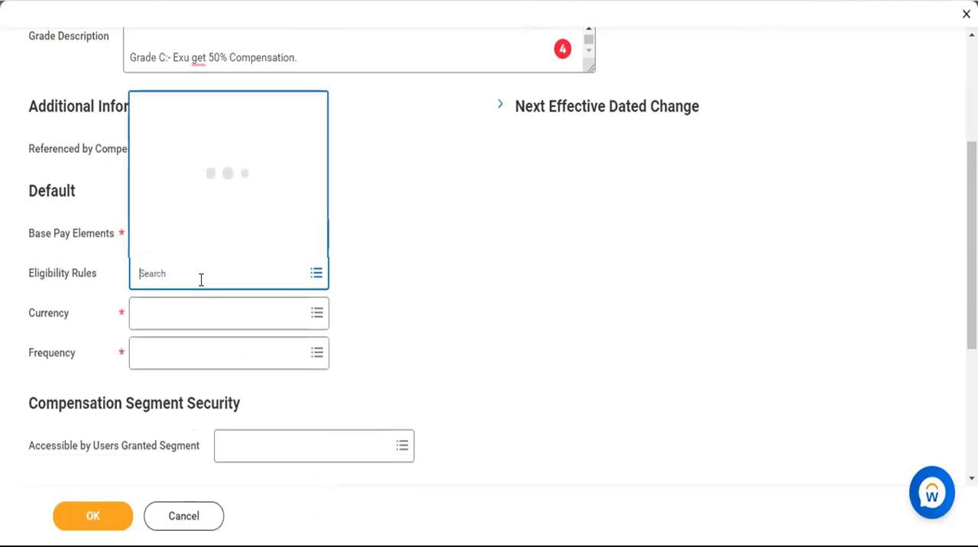
{"action": "left_click", "coordinate": [190, 244]}
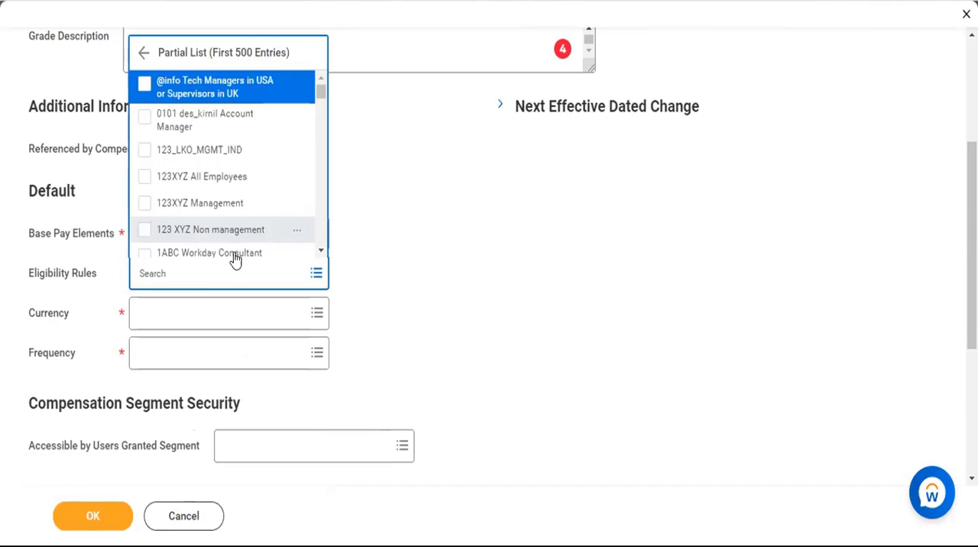
{"action": "left_click", "coordinate": [144, 178]}
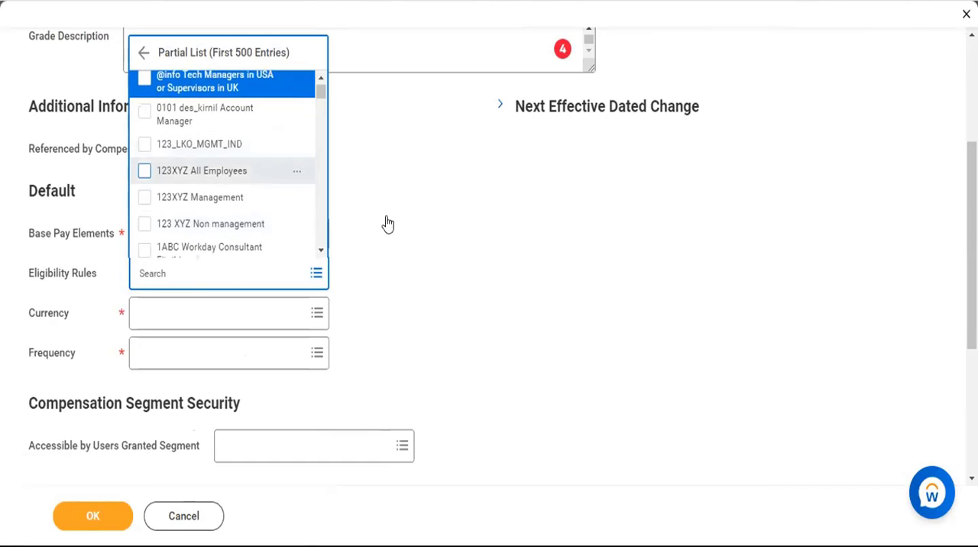
{"action": "left_click", "coordinate": [386, 216]}
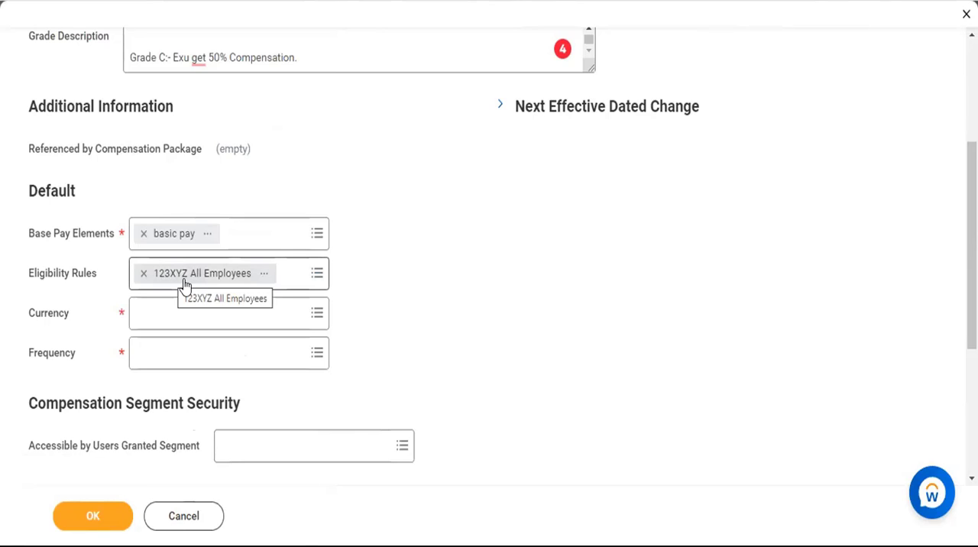
Set the grade's default currency to INR and its frequency to Monthly.
{"action": "left_click", "coordinate": [281, 311]}
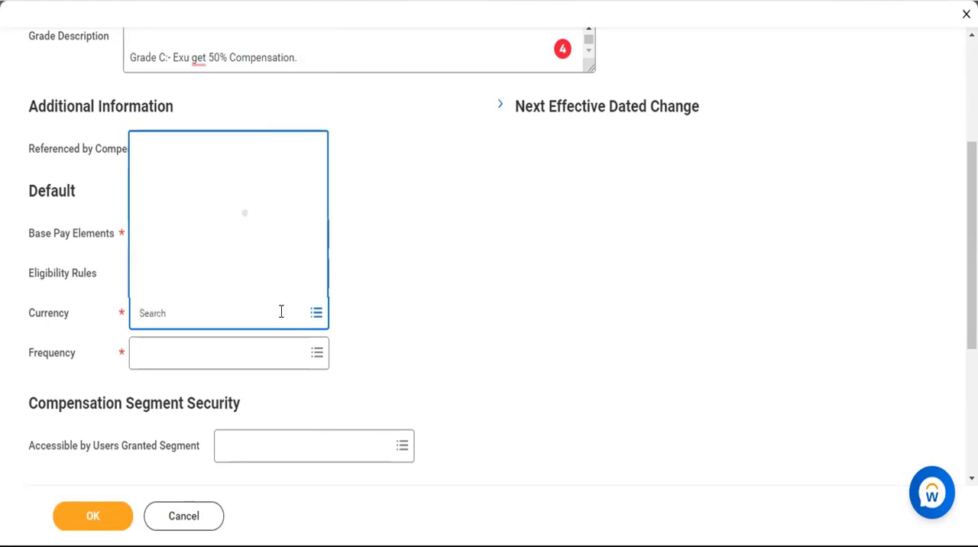
{"action": "type", "text": "INR"}
{"action": "key", "text": "Return"}
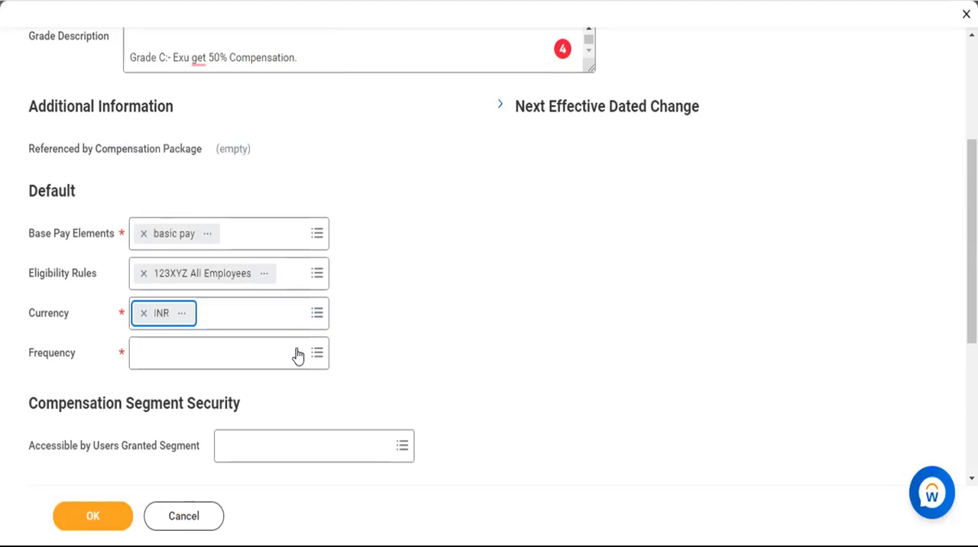
{"action": "left_click", "coordinate": [297, 348]}
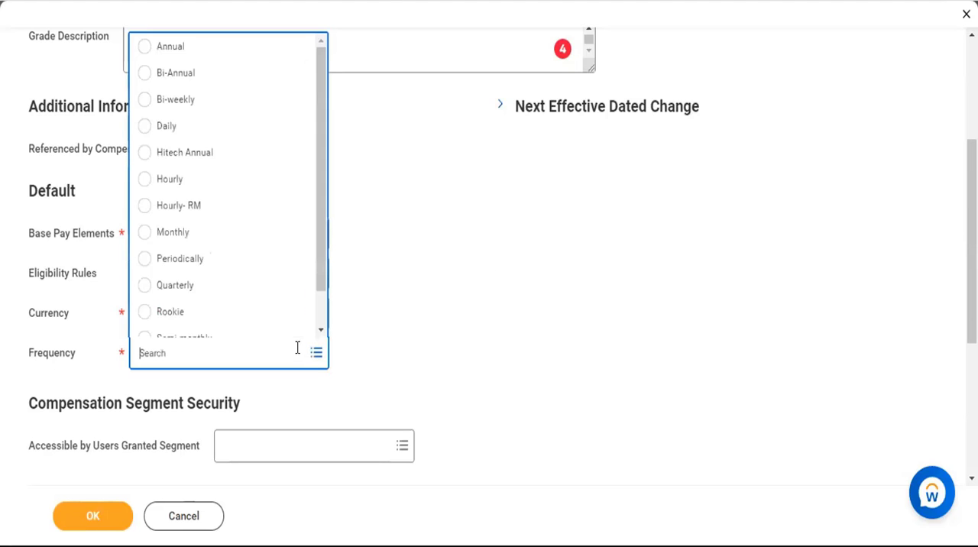
{"action": "left_click", "coordinate": [147, 233]}
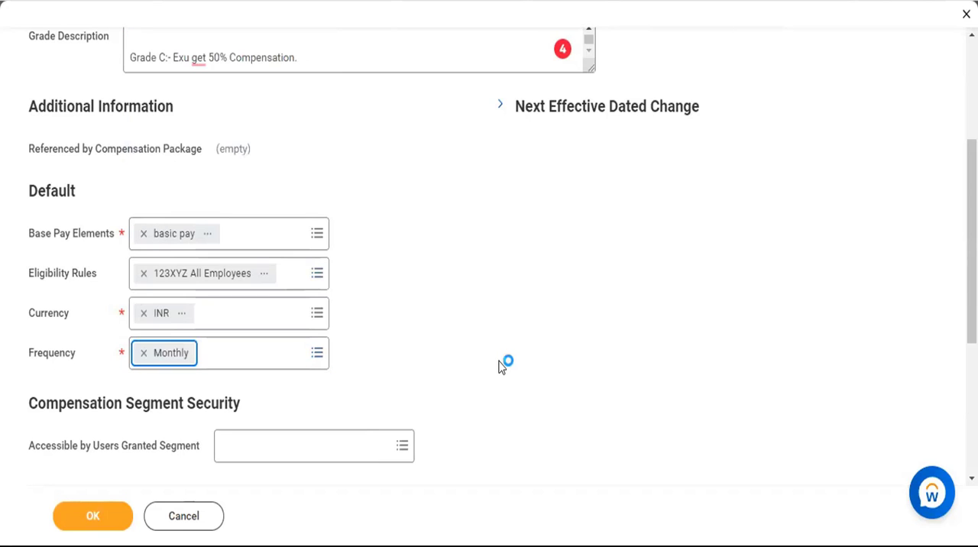
Make the grade accessible to users granted the Compensation Plan Access (Regional) security segment.
{"action": "scroll", "coordinate": [396, 228], "scroll_direction": "down", "scroll_amount": 3}
{"action": "left_click", "coordinate": [396, 228]}
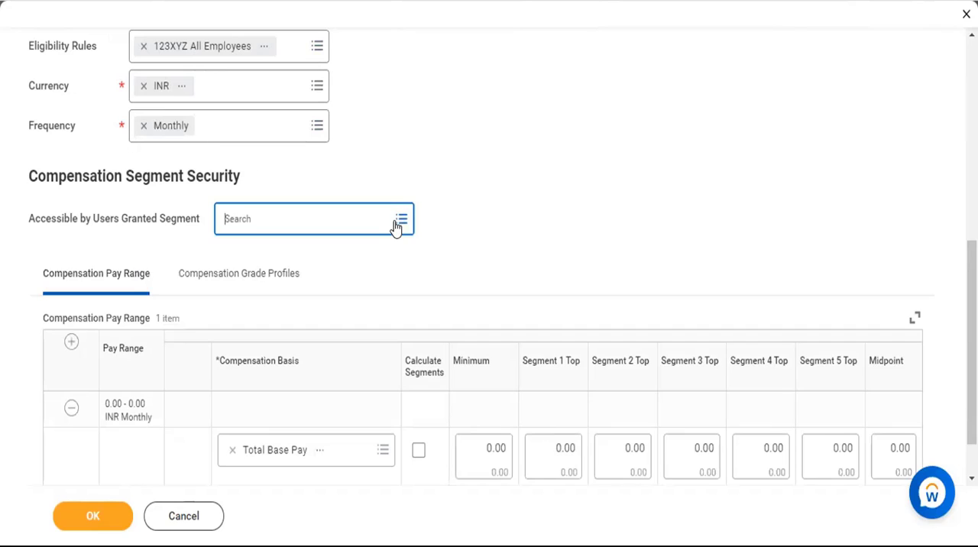
{"action": "left_click", "coordinate": [396, 228]}
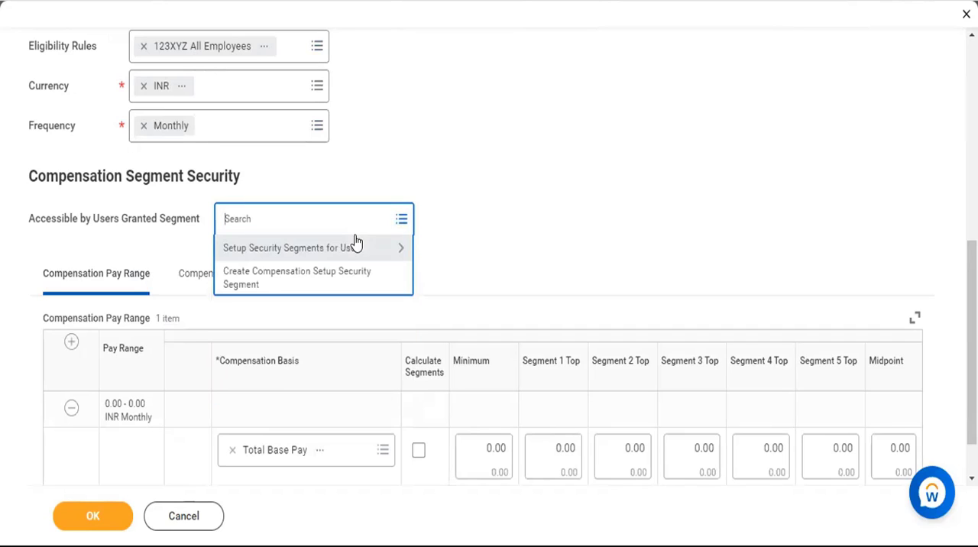
{"action": "left_click", "coordinate": [312, 248]}
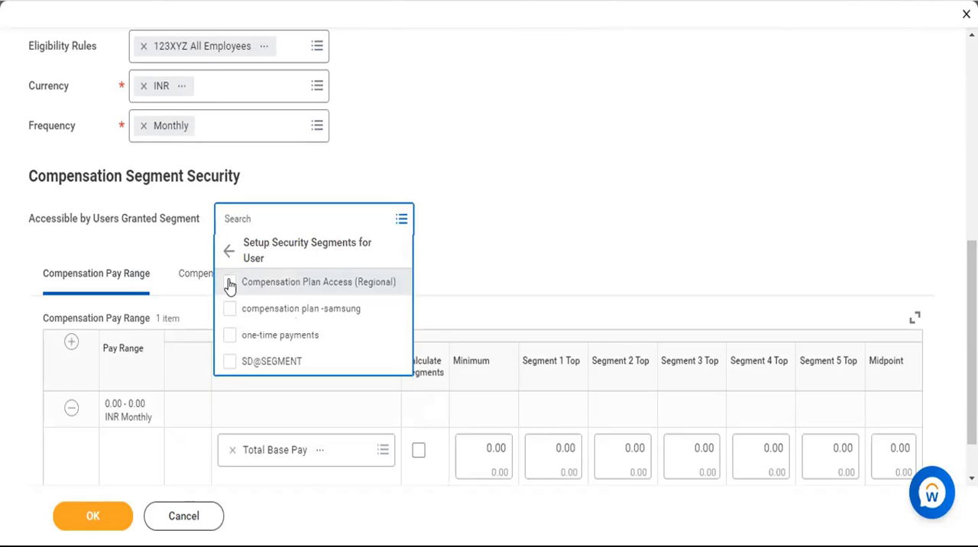
{"action": "left_click", "coordinate": [230, 284]}
Try calculating segments automatically for the Total Base Pay range with a minimum of 1,000.
{"action": "scroll", "coordinate": [519, 197], "scroll_direction": "down", "scroll_amount": 1}
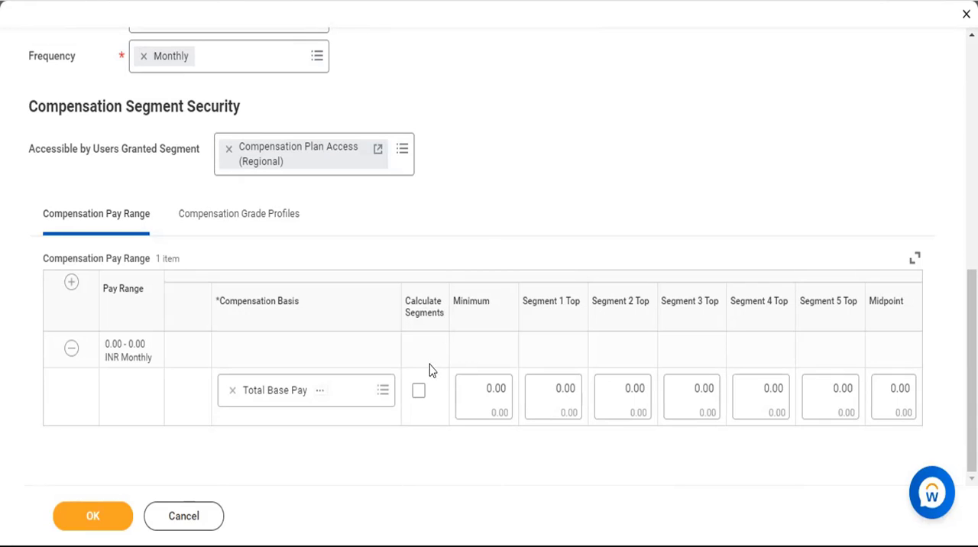
{"action": "left_click", "coordinate": [419, 392]}
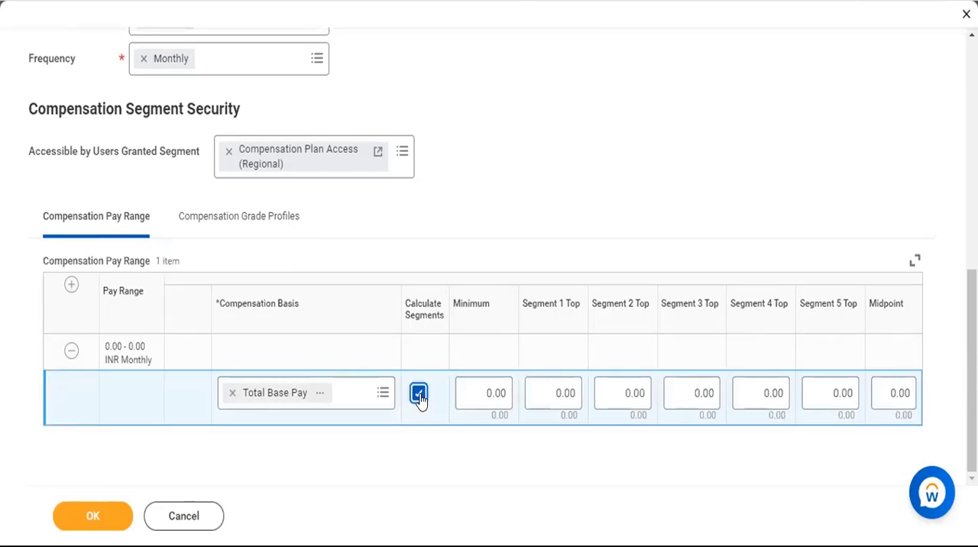
{"action": "left_click", "coordinate": [475, 392]}
{"action": "type", "text": "100"}
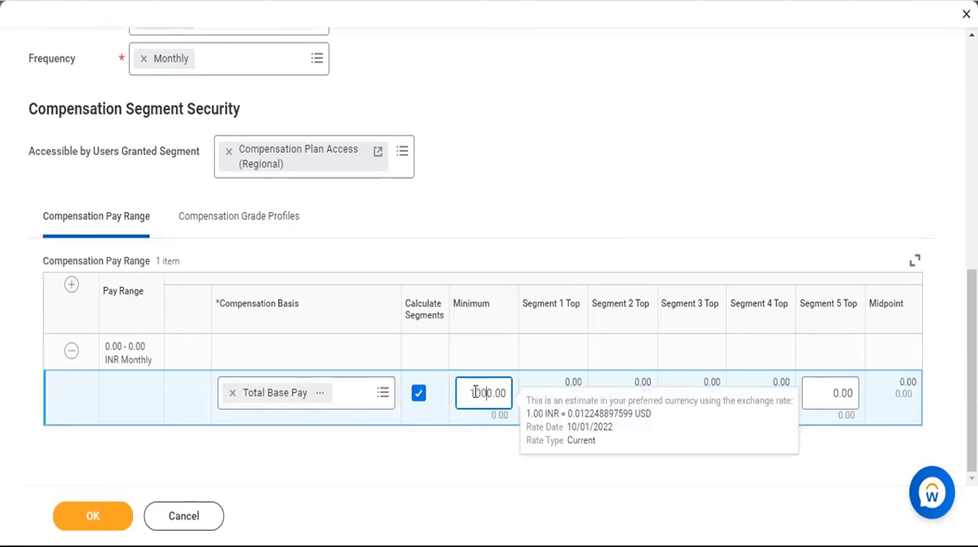
{"action": "left_click", "coordinate": [701, 348]}
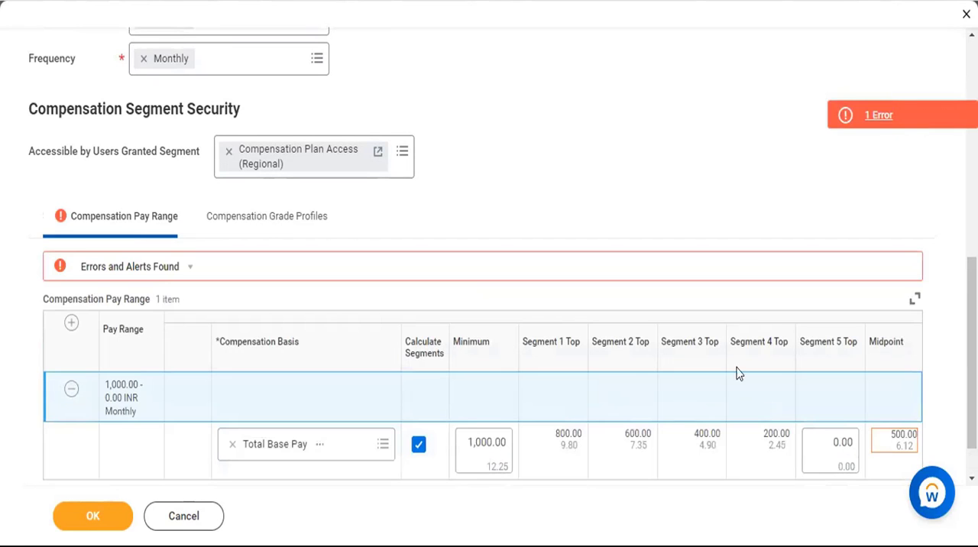
Review the details of the pay range error and reduce the Total Base Pay minimum to 100.
{"action": "scroll", "coordinate": [601, 378], "scroll_direction": "down", "scroll_amount": 1}
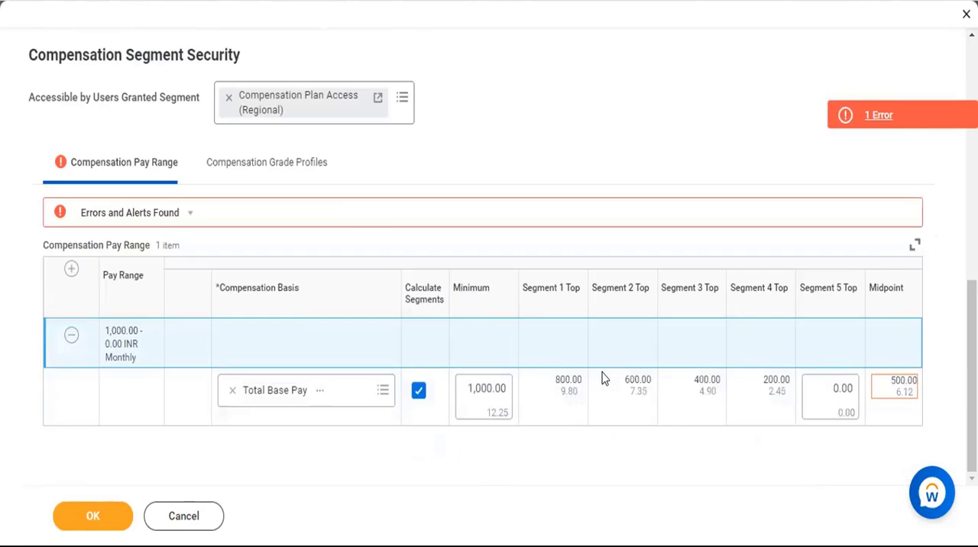
{"action": "left_click", "coordinate": [306, 217]}
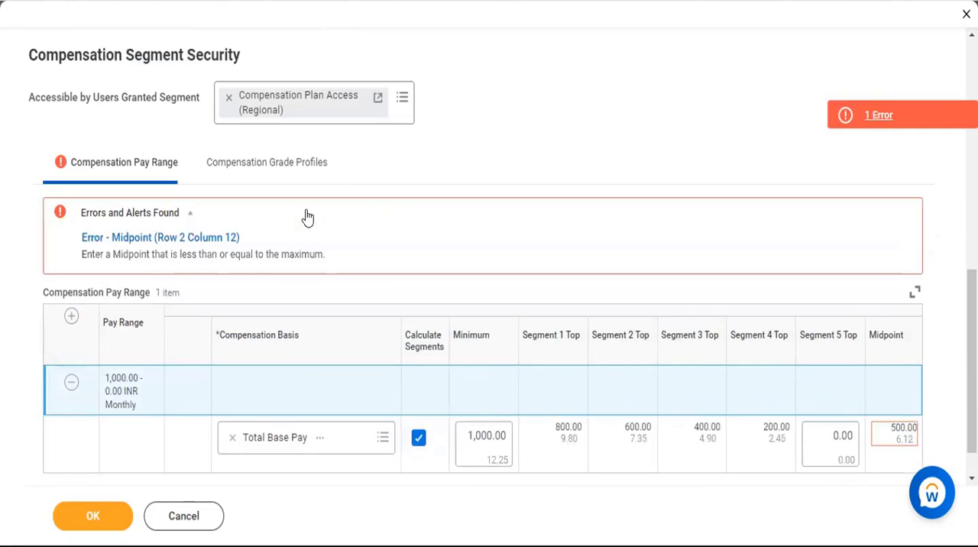
{"action": "left_click", "coordinate": [307, 217]}
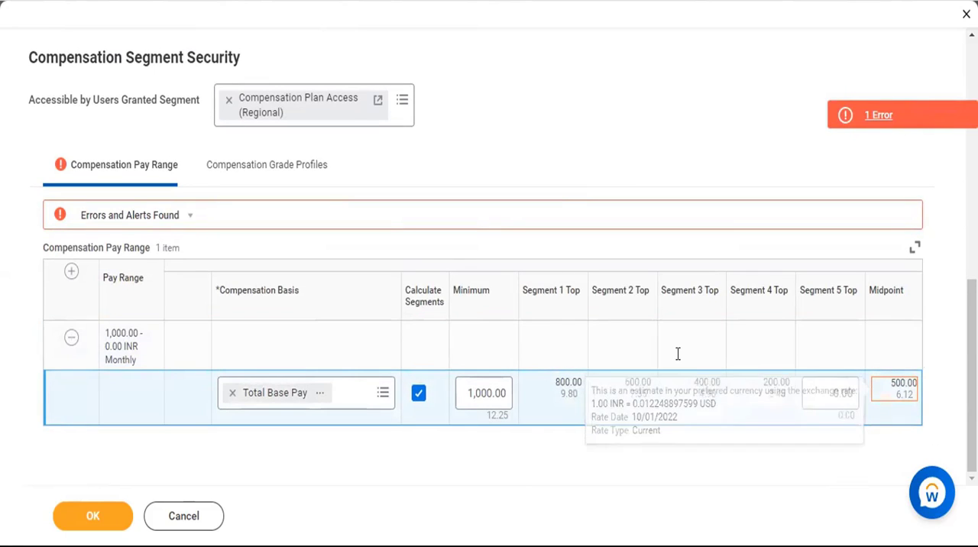
{"action": "left_click", "coordinate": [479, 391]}
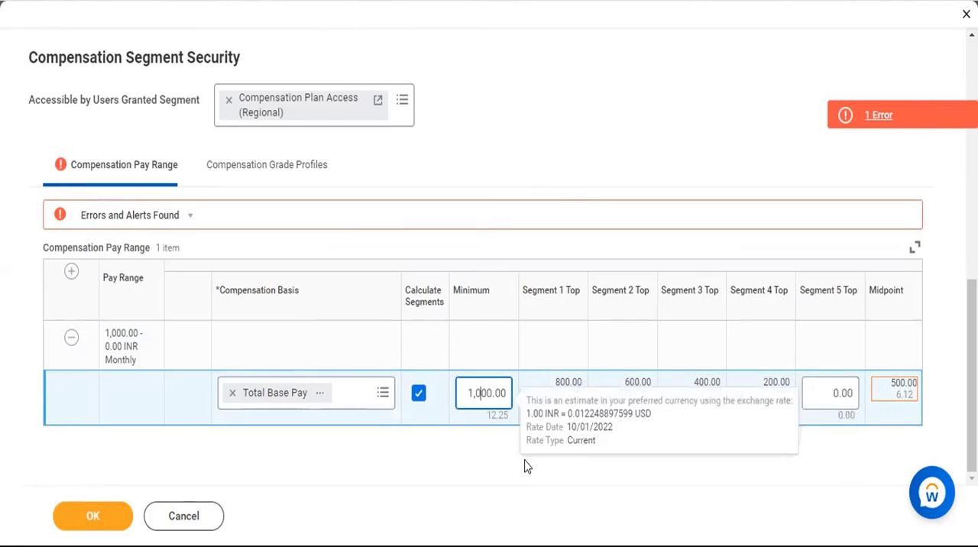
{"action": "key", "text": "BackSpace"}
{"action": "key", "text": "BackSpace"}
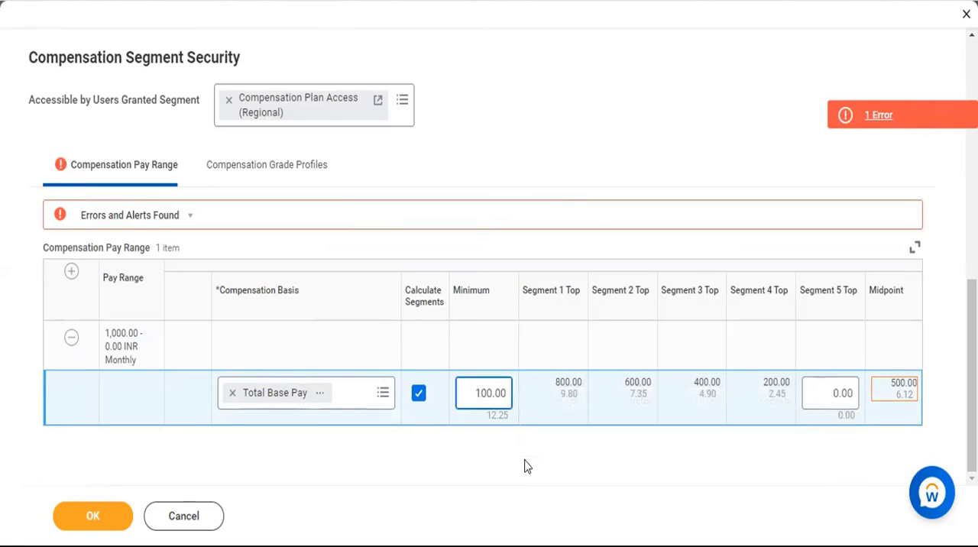
{"action": "left_click", "coordinate": [596, 170]}
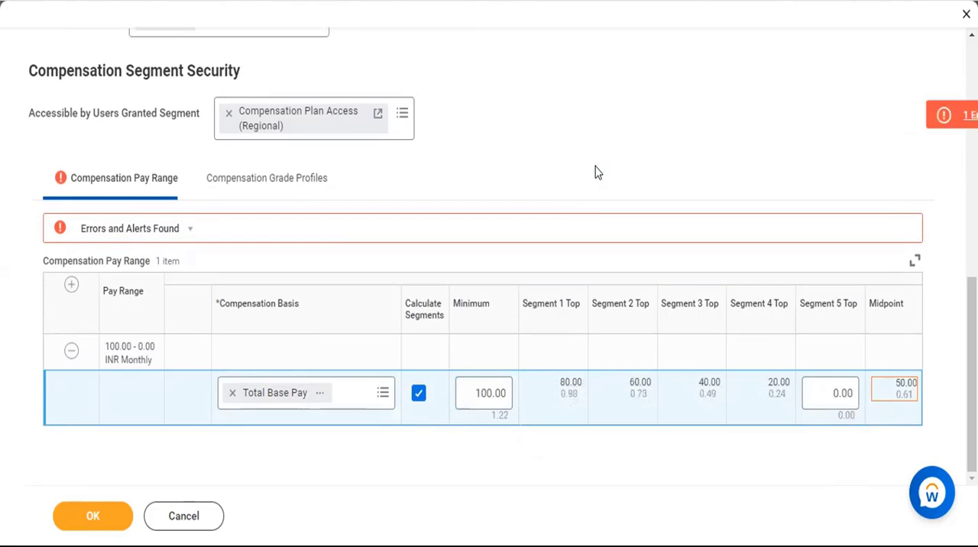
Clear the Total Base Pay minimum back to 0 and turn off Calculate Segments for that row.
{"action": "left_click", "coordinate": [491, 392]}
{"action": "key", "text": "BackSpace"}
{"action": "key", "text": "BackSpace"}
{"action": "key", "text": "BackSpace"}
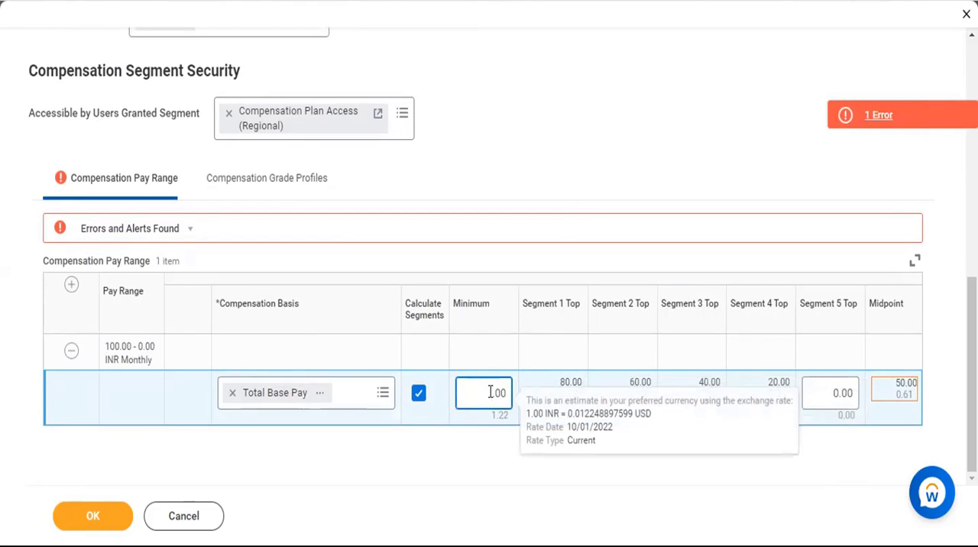
{"action": "left_click", "coordinate": [552, 125]}
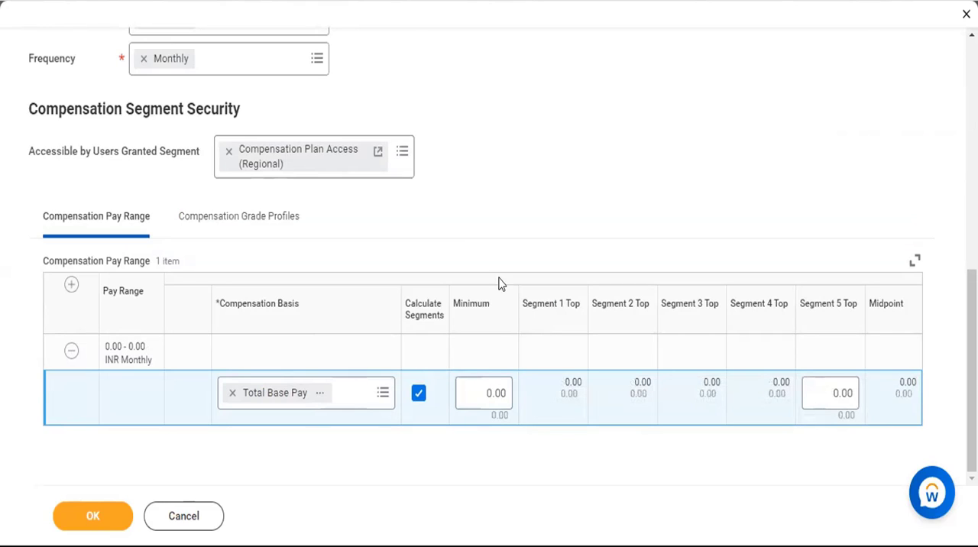
{"action": "left_click", "coordinate": [418, 394]}
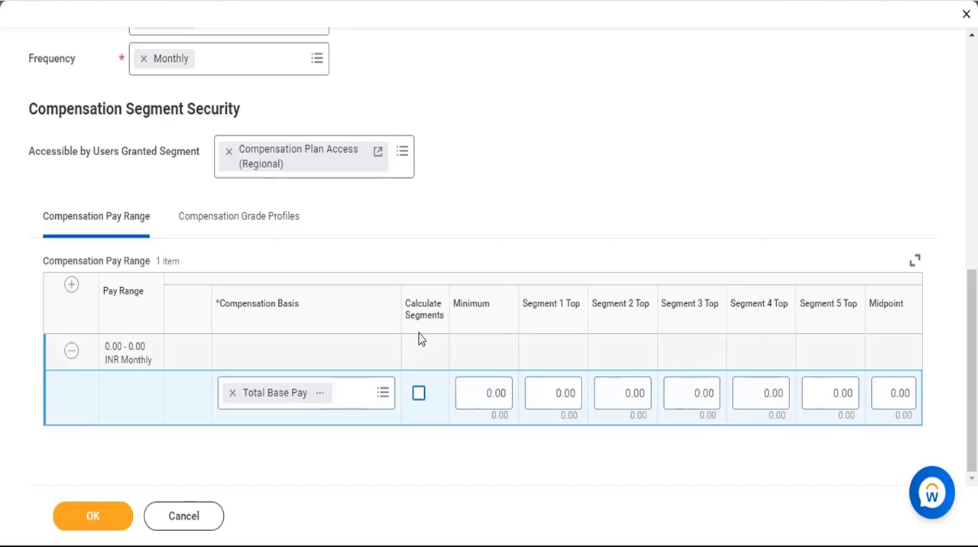
Set the minimum of the Total Base Pay range to 17,500.
{"action": "left_click", "coordinate": [475, 395]}
{"action": "type", "text": "1750"}
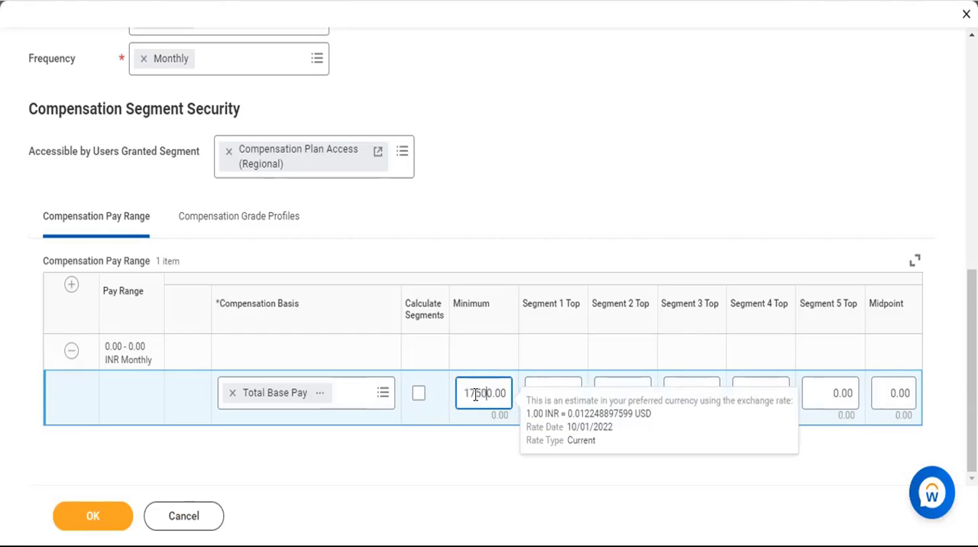
{"action": "type", "text": "0"}
{"action": "key", "text": "BackSpace"}
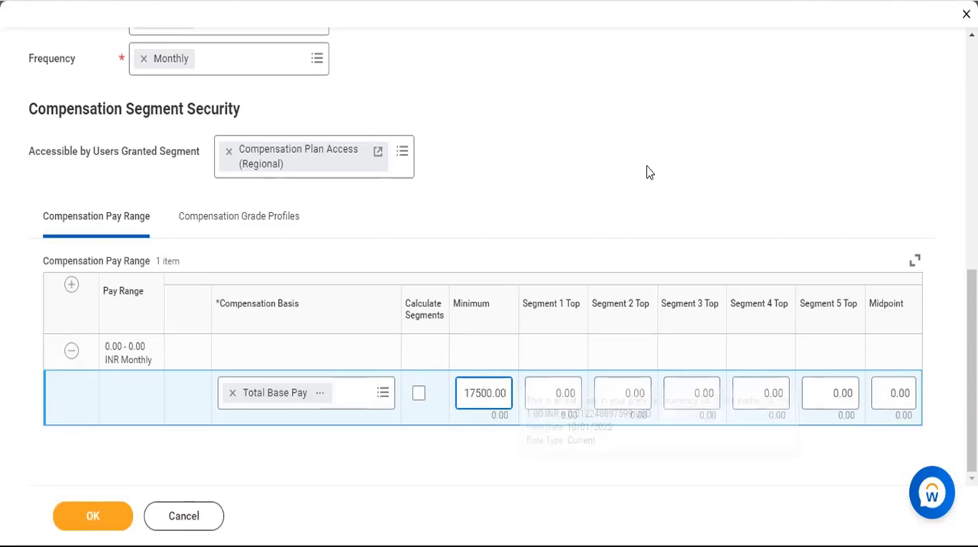
{"action": "left_click", "coordinate": [647, 172]}
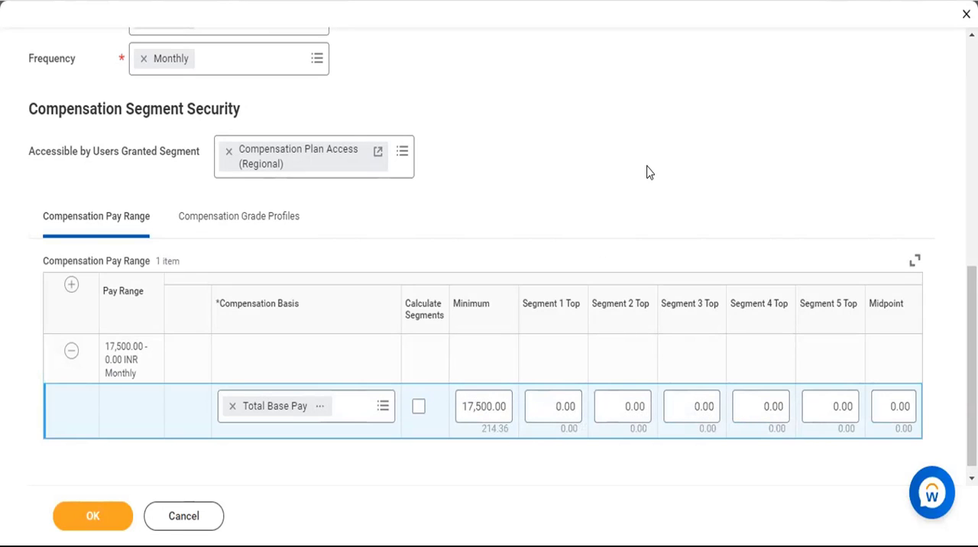
{"action": "scroll", "coordinate": [492, 125], "scroll_direction": "up", "scroll_amount": 1}
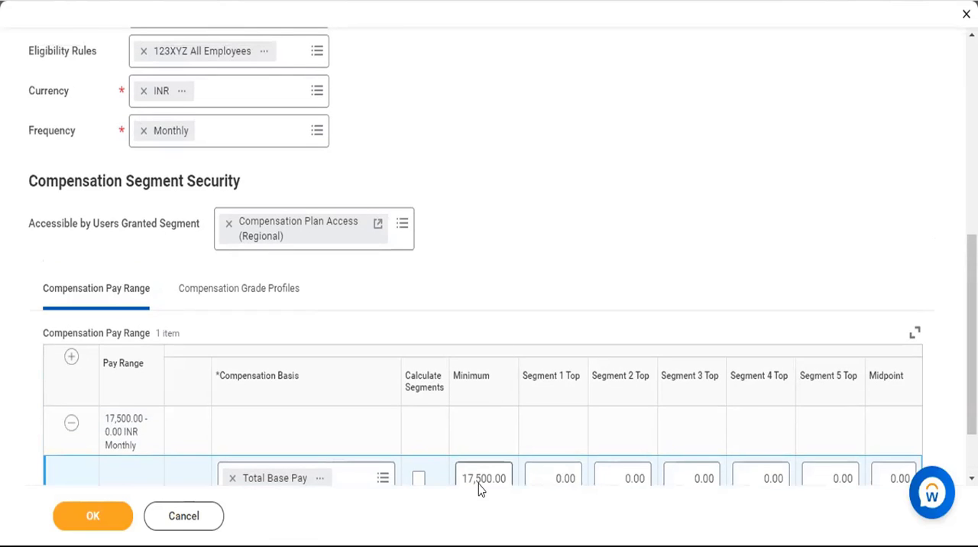
{"action": "scroll", "coordinate": [483, 369], "scroll_direction": "up", "scroll_amount": 3}
{"action": "scroll", "coordinate": [483, 369], "scroll_direction": "up", "scroll_amount": 2}
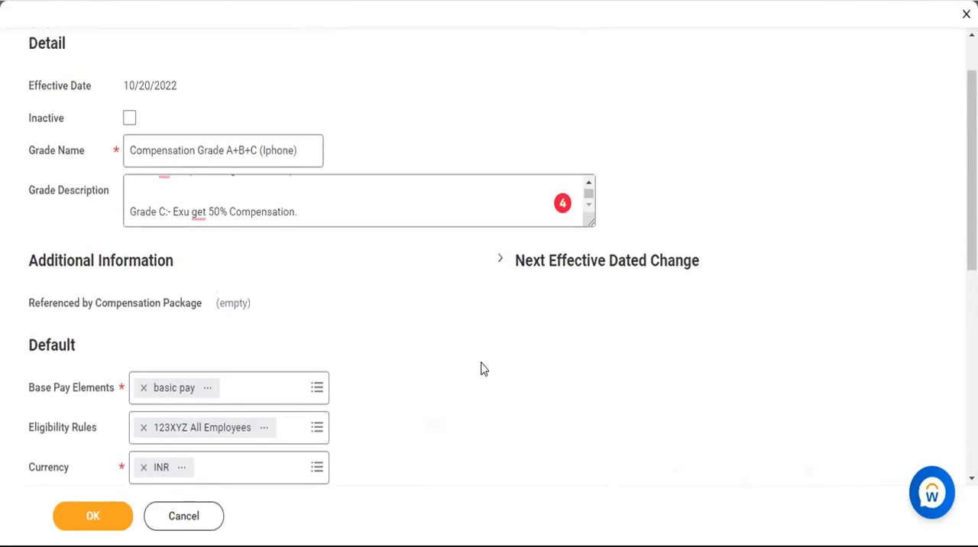
{"action": "scroll", "coordinate": [449, 251], "scroll_direction": "down", "scroll_amount": 6}
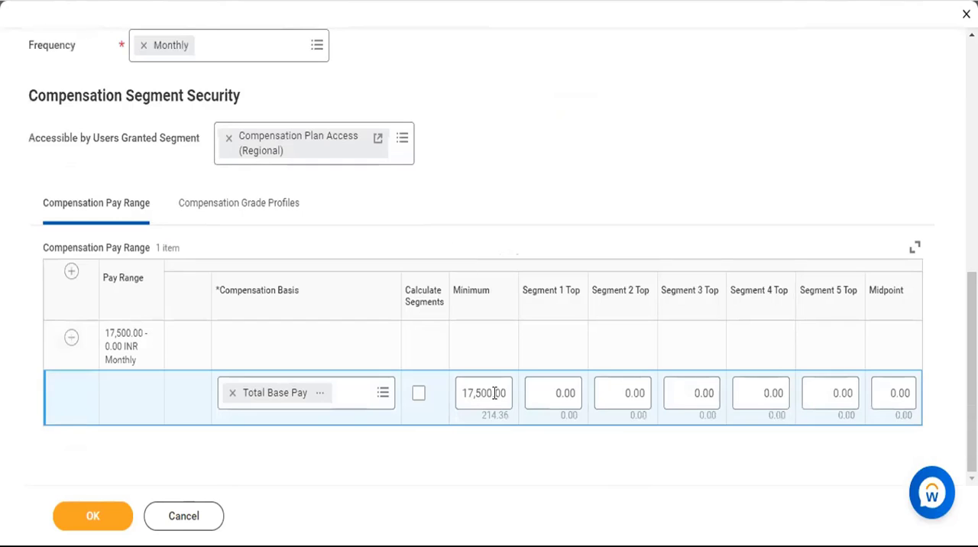
{"action": "left_click", "coordinate": [494, 393]}
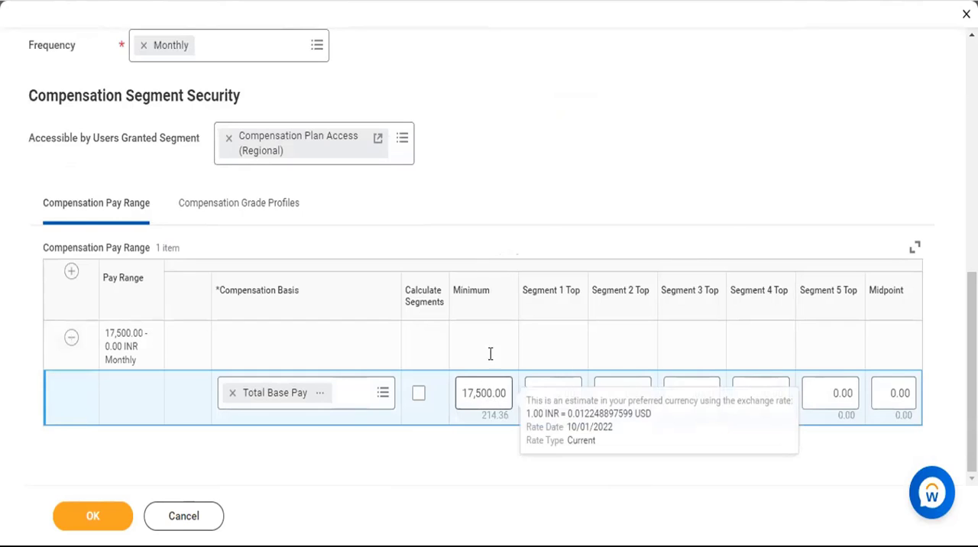
Open the compensation grade profiles and make the profile accessible to users granted the Compensation Plan Access (Regional) segment.
{"action": "left_click", "coordinate": [214, 216]}
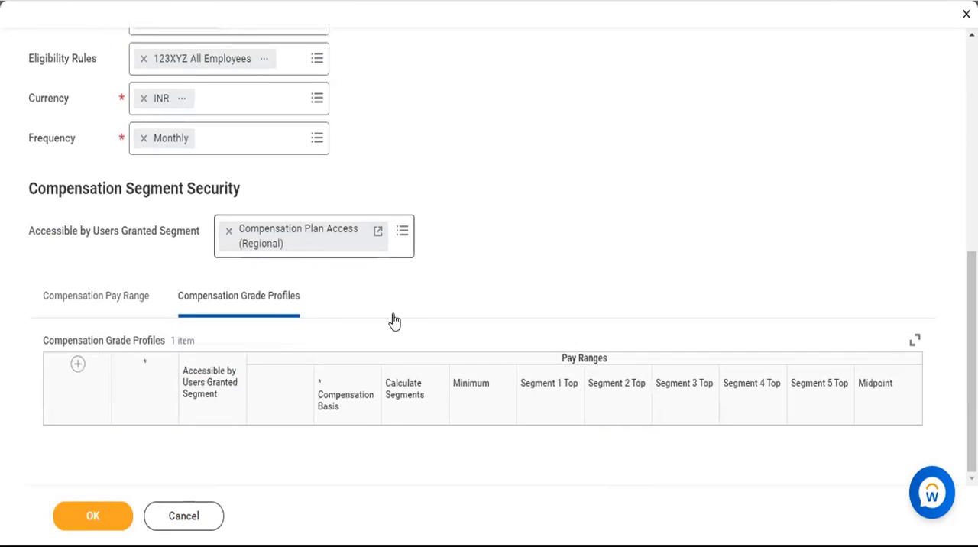
{"action": "scroll", "coordinate": [398, 326], "scroll_direction": "down", "scroll_amount": 1}
{"action": "scroll", "coordinate": [158, 332], "scroll_direction": "down", "scroll_amount": 1}
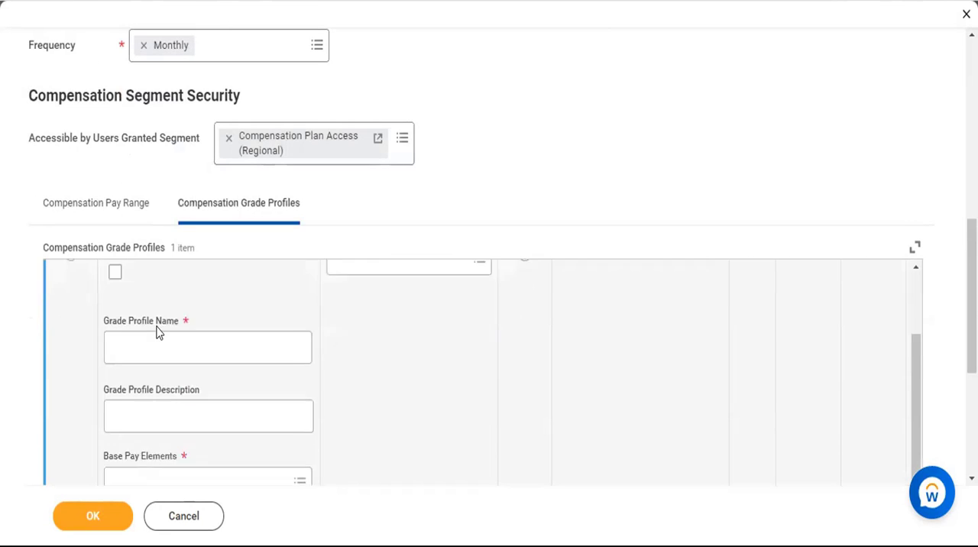
{"action": "scroll", "coordinate": [176, 339], "scroll_direction": "down", "scroll_amount": 1}
{"action": "scroll", "coordinate": [229, 346], "scroll_direction": "up", "scroll_amount": 3}
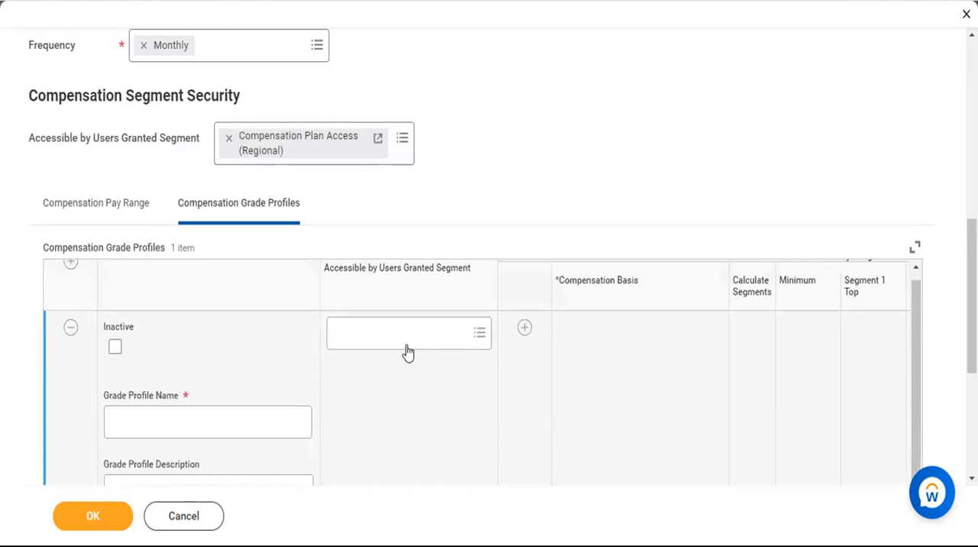
{"action": "left_click", "coordinate": [479, 334]}
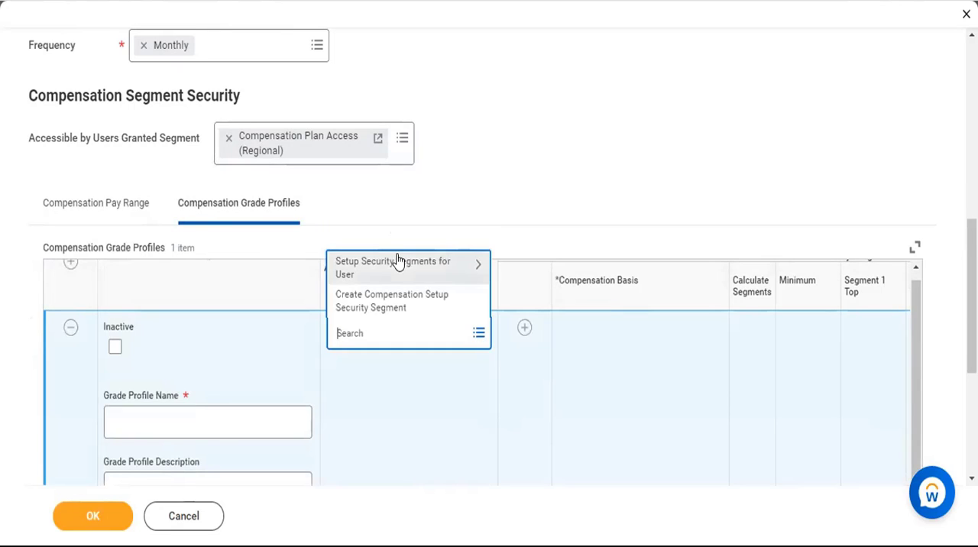
{"action": "left_click", "coordinate": [391, 264]}
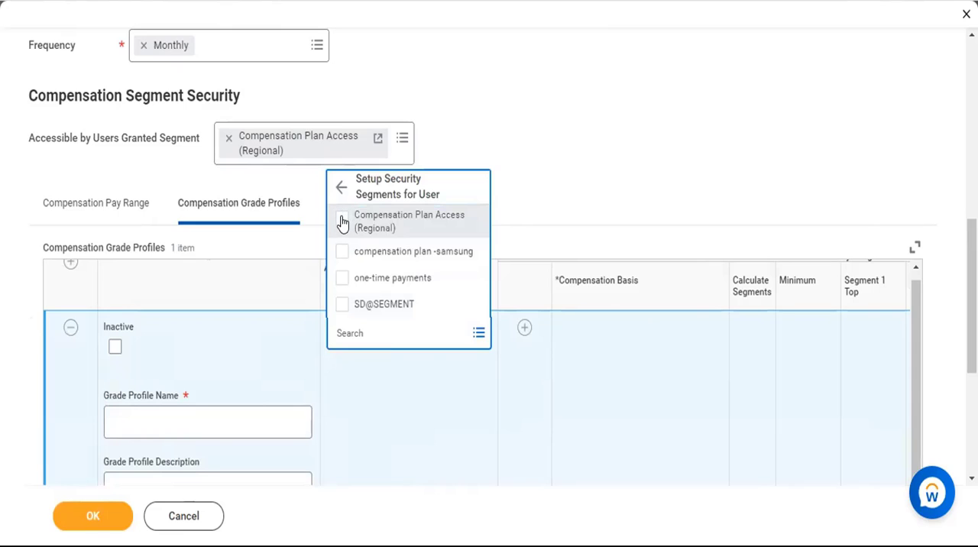
{"action": "left_click", "coordinate": [343, 221]}
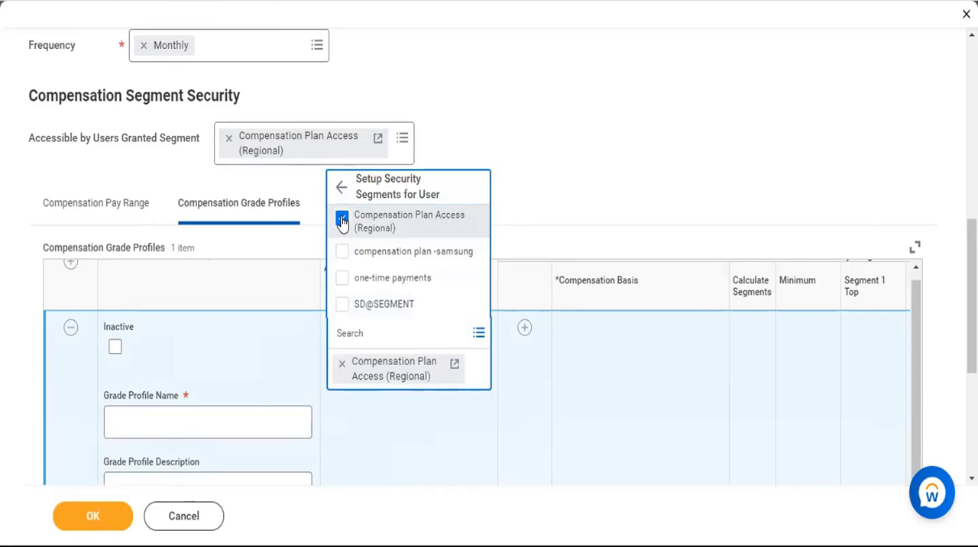
{"action": "left_click", "coordinate": [625, 215]}
Copy the grade name "Compensation Grade A+B+C (Iphone)" into the grade profile's name.
{"action": "scroll", "coordinate": [625, 221], "scroll_direction": "down", "scroll_amount": 4}
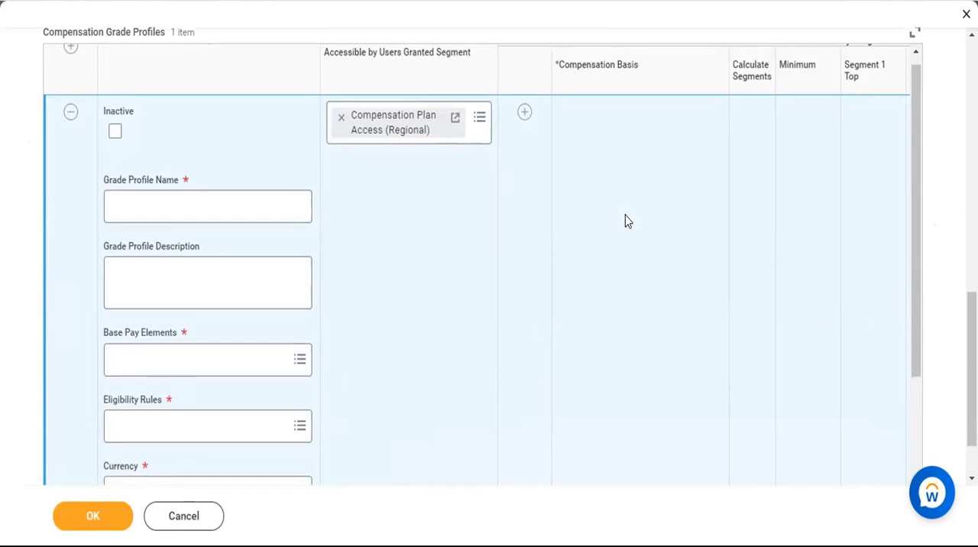
{"action": "left_click", "coordinate": [224, 142]}
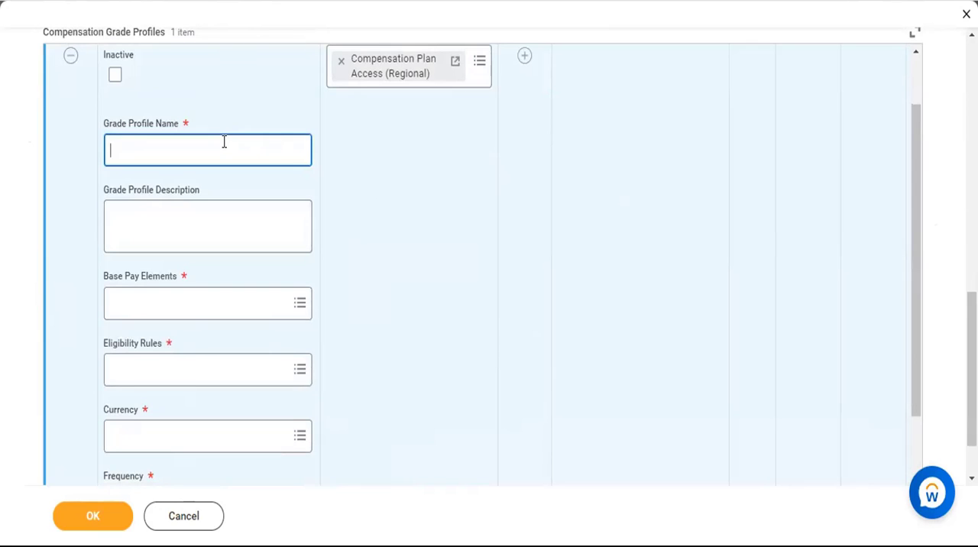
{"action": "scroll", "coordinate": [224, 141], "scroll_direction": "up", "scroll_amount": 10}
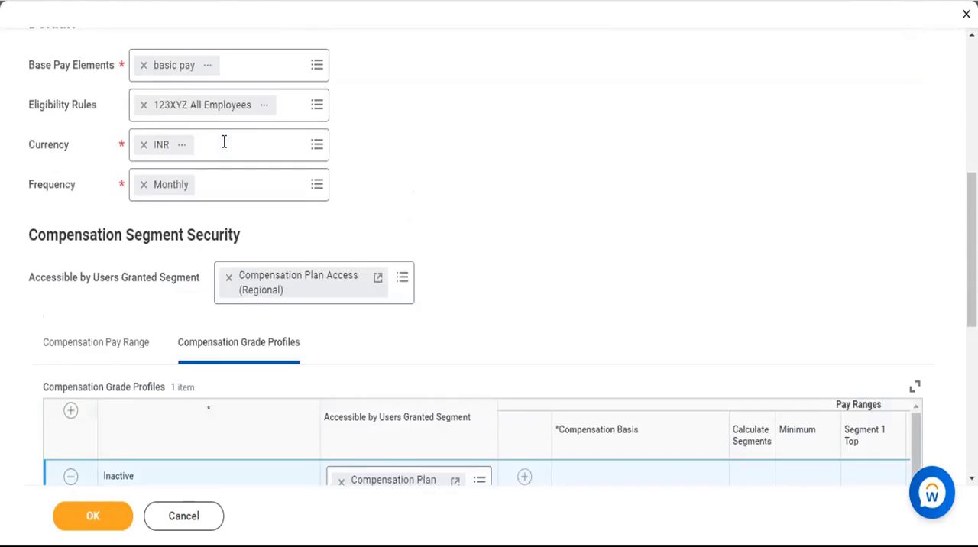
{"action": "left_click", "coordinate": [225, 176]}
{"action": "triple_click", "coordinate": [225, 177]}
{"action": "key", "text": "ctrl+c"}
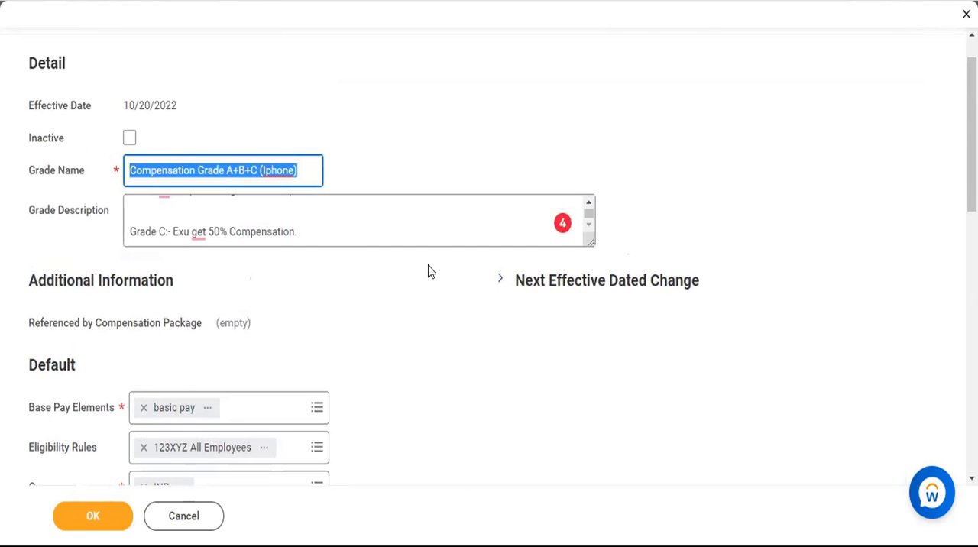
{"action": "scroll", "coordinate": [428, 271], "scroll_direction": "down", "scroll_amount": 8}
{"action": "left_click", "coordinate": [232, 267]}
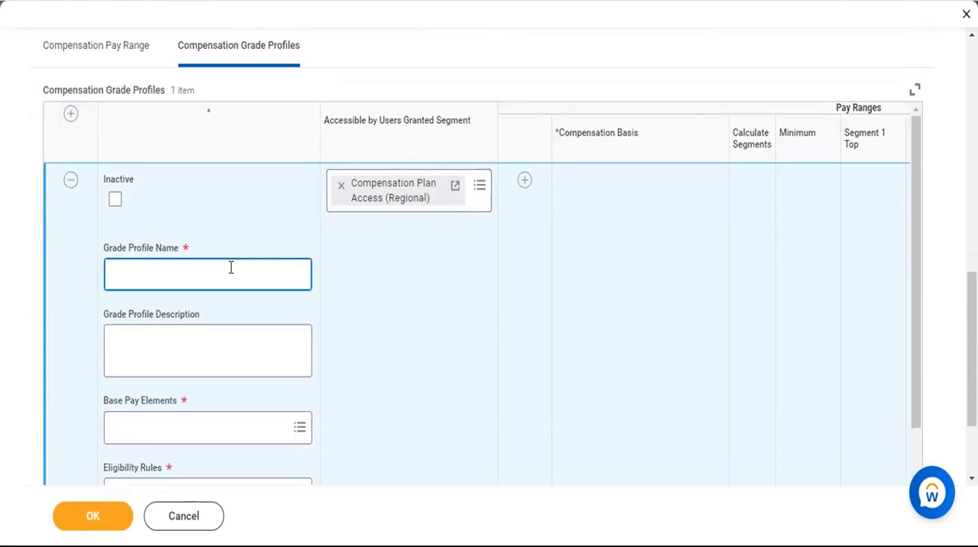
{"action": "key", "text": "ctrl+v"}
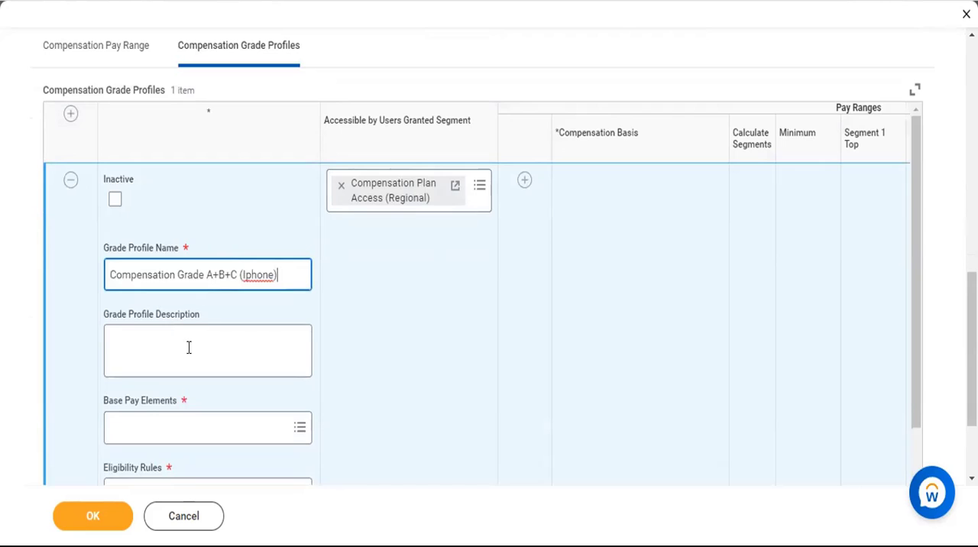
Copy the full grade description into the grade profile's description.
{"action": "left_click", "coordinate": [188, 347]}
{"action": "scroll", "coordinate": [283, 156], "scroll_direction": "up", "scroll_amount": 10}
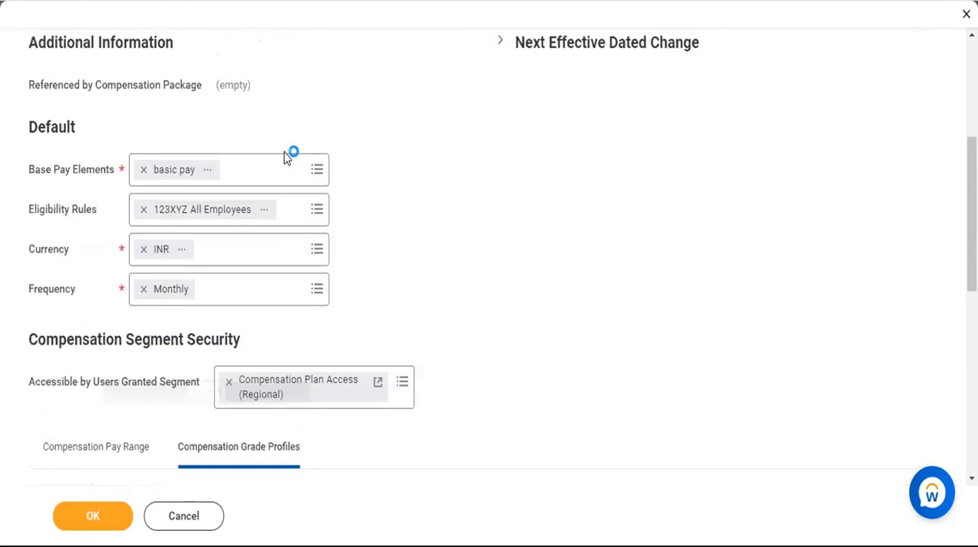
{"action": "left_click", "coordinate": [285, 166]}
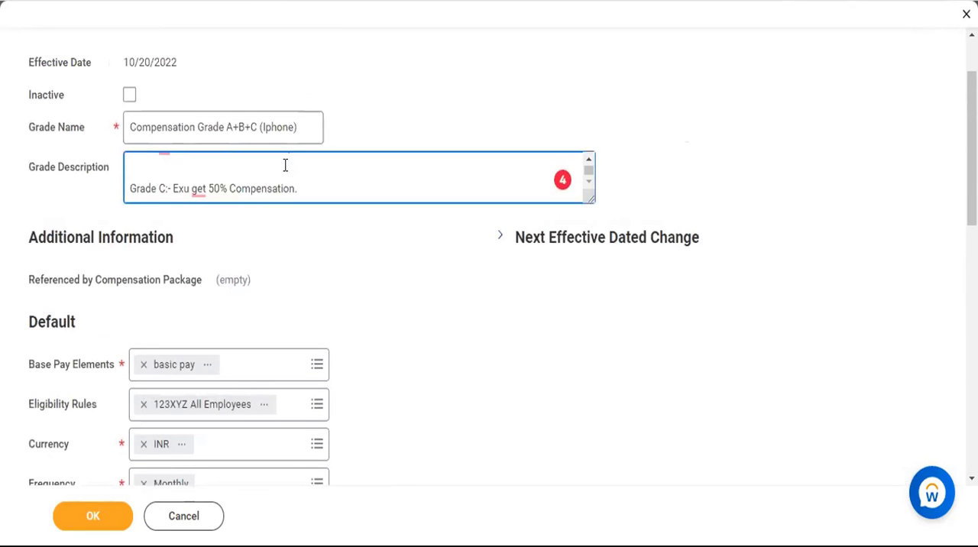
{"action": "key", "text": "ctrl+a"}
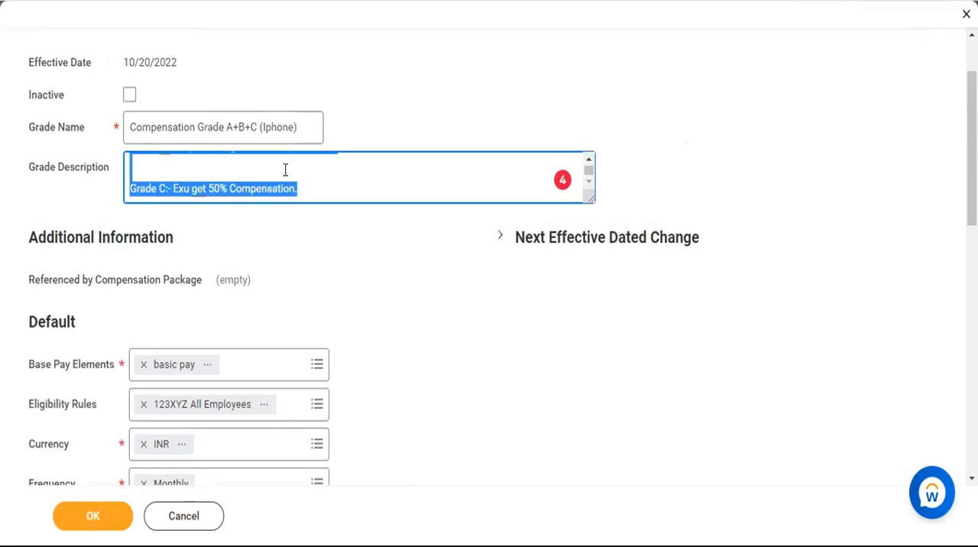
{"action": "scroll", "coordinate": [285, 169], "scroll_direction": "down", "scroll_amount": 3}
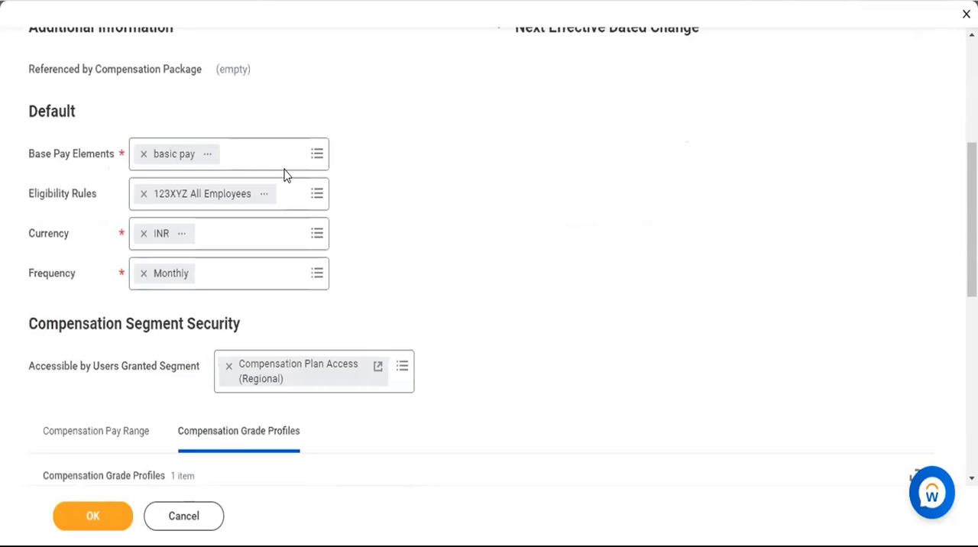
{"action": "scroll", "coordinate": [245, 370], "scroll_direction": "down", "scroll_amount": 4}
{"action": "left_click", "coordinate": [243, 367]}
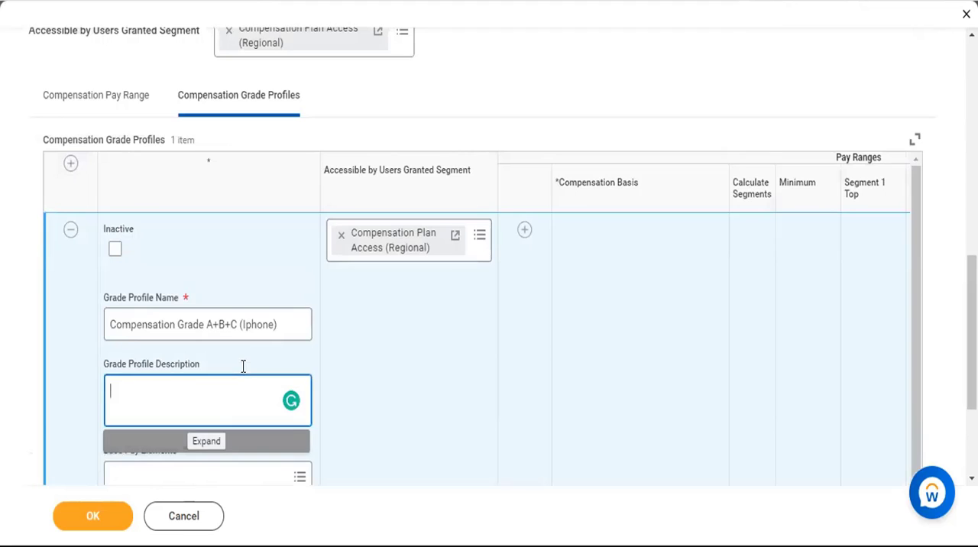
{"action": "key", "text": "ctrl+v"}
Search for "Basi" and assign basic pay as the grade profile's base pay element.
{"action": "scroll", "coordinate": [275, 330], "scroll_direction": "down", "scroll_amount": 2}
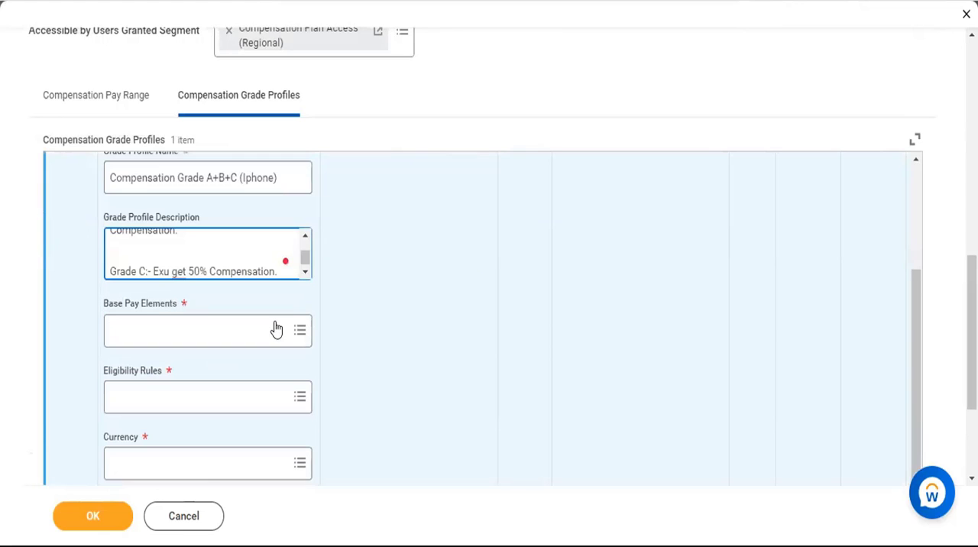
{"action": "left_click", "coordinate": [276, 322]}
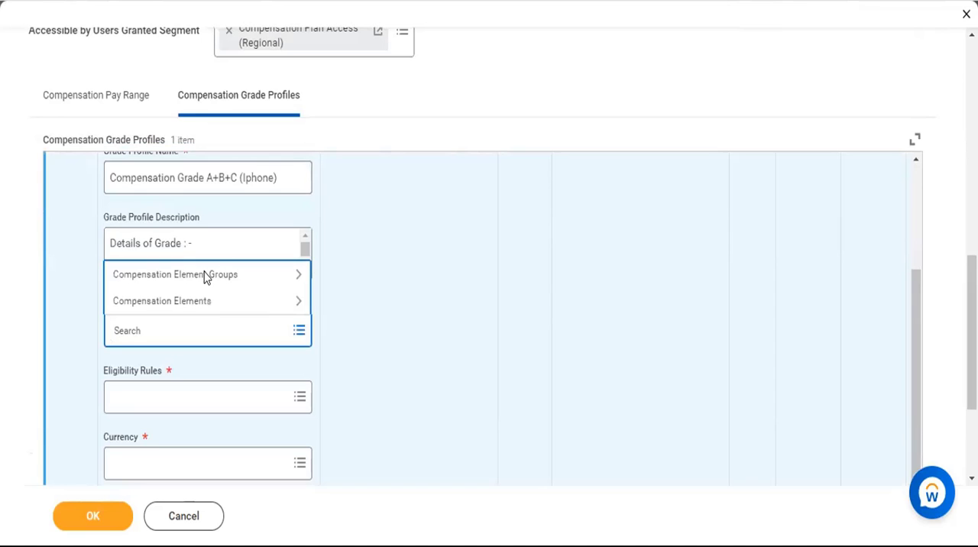
{"action": "left_click", "coordinate": [204, 274]}
{"action": "type", "text": "Basi"}
{"action": "key", "text": "Return"}
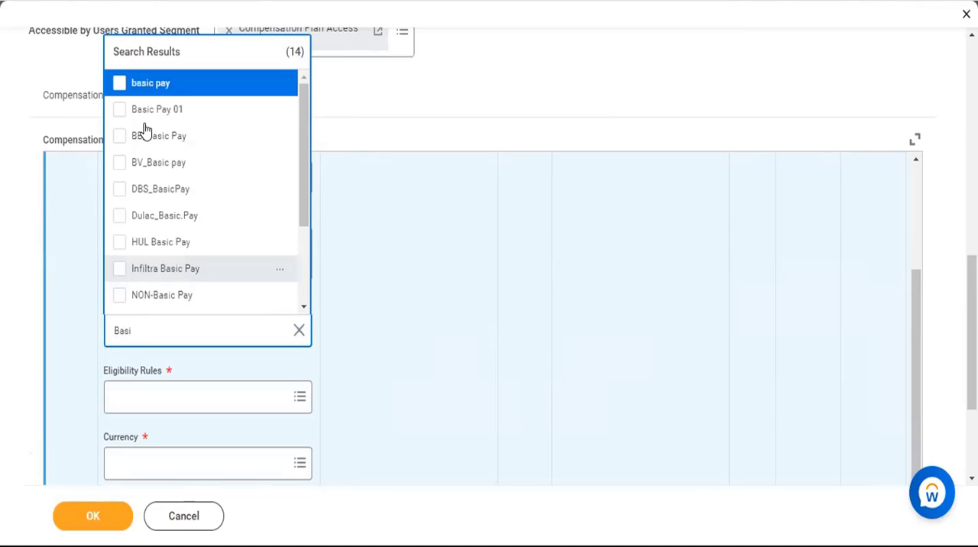
{"action": "key", "text": "Return"}
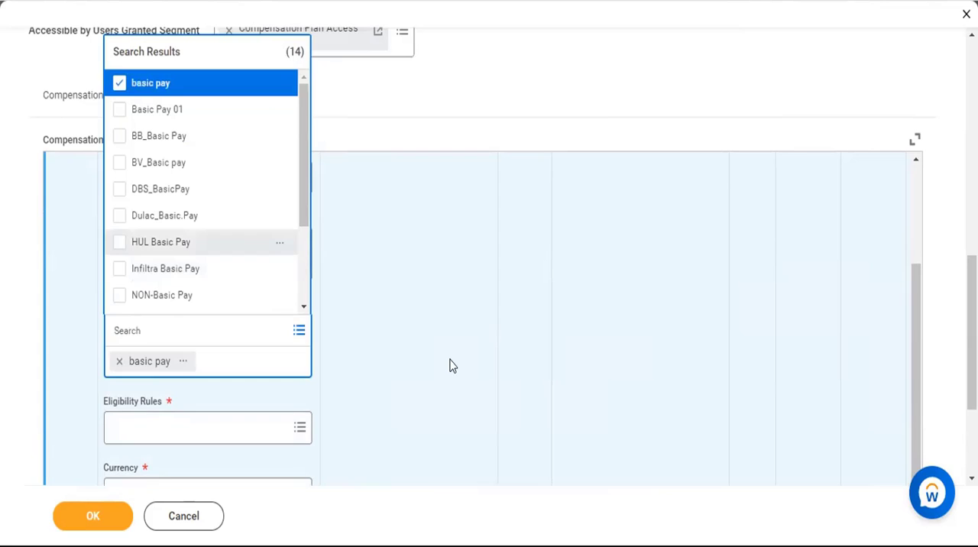
{"action": "left_click", "coordinate": [450, 366]}
Assign the 123XYZ All Employees eligibility rule to the grade profile.
{"action": "scroll", "coordinate": [272, 256], "scroll_direction": "down", "scroll_amount": 2}
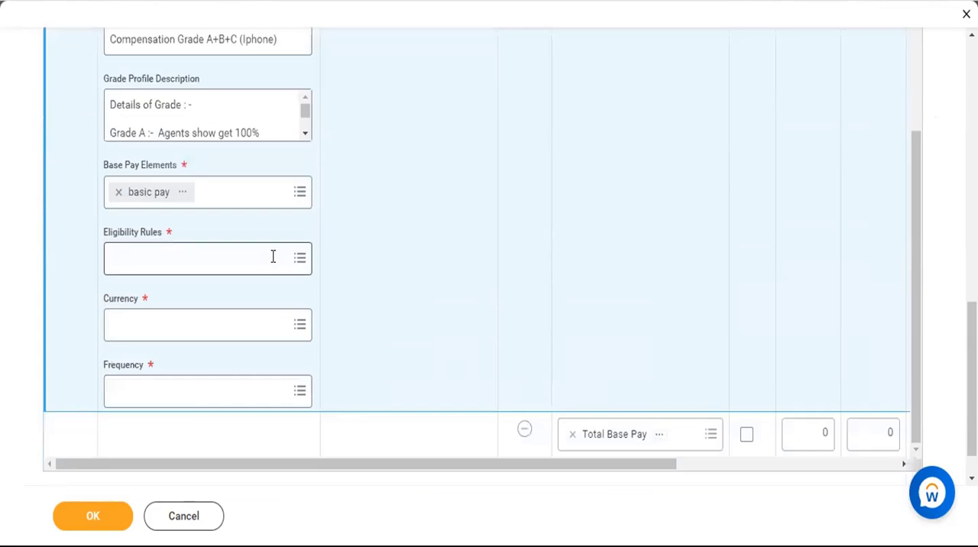
{"action": "left_click", "coordinate": [273, 257]}
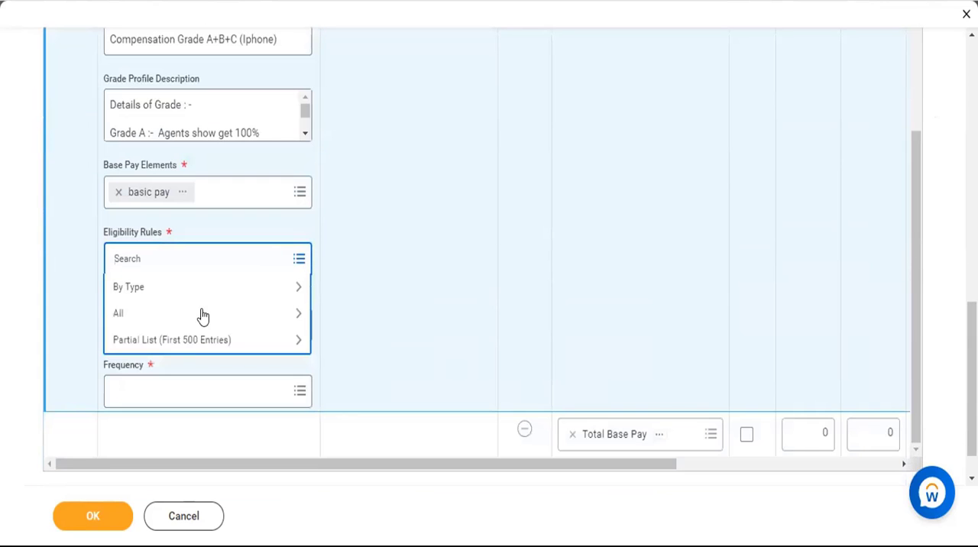
{"action": "left_click", "coordinate": [191, 341]}
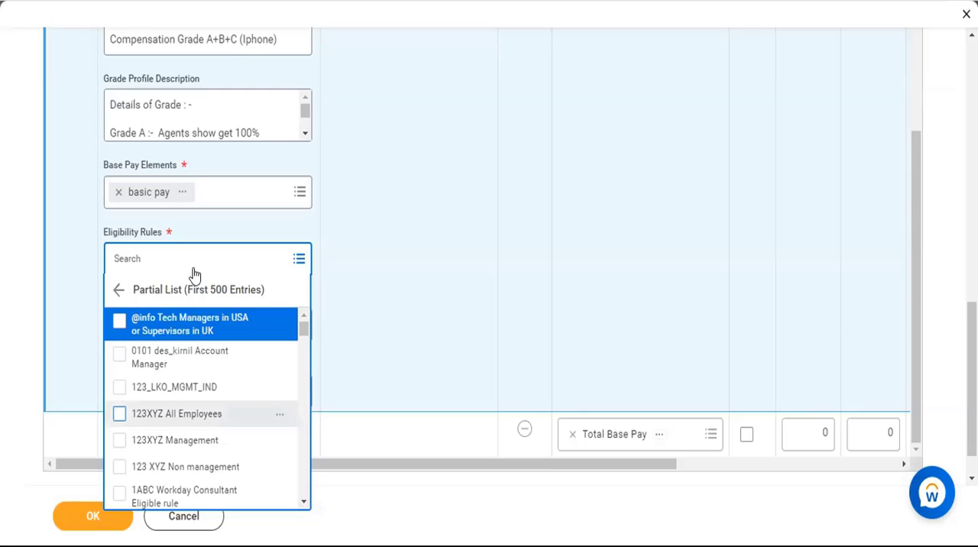
{"action": "left_click", "coordinate": [133, 167]}
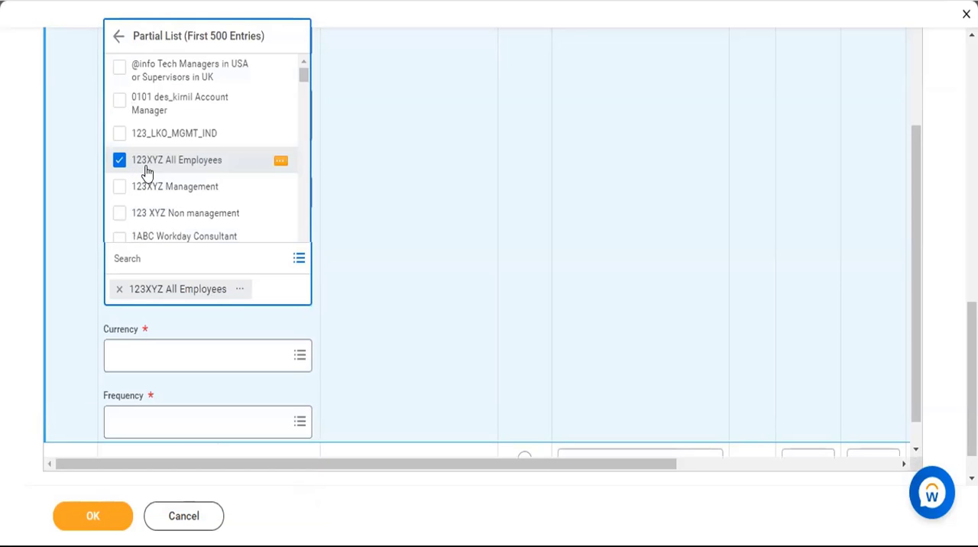
{"action": "left_click", "coordinate": [405, 329]}
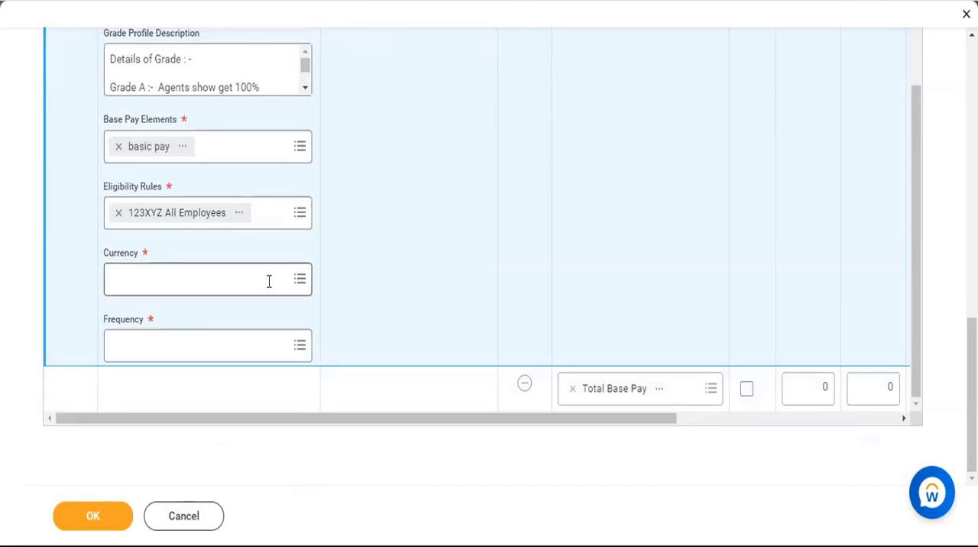
Set the grade profile's currency to INR and its frequency to Monthly.
{"action": "left_click", "coordinate": [269, 282]}
{"action": "type", "text": "inr"}
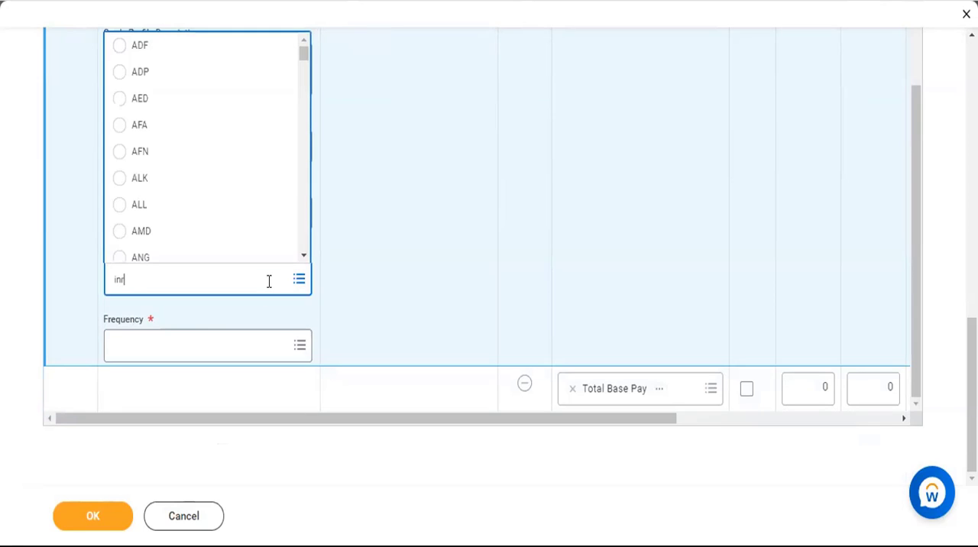
{"action": "key", "text": "Return"}
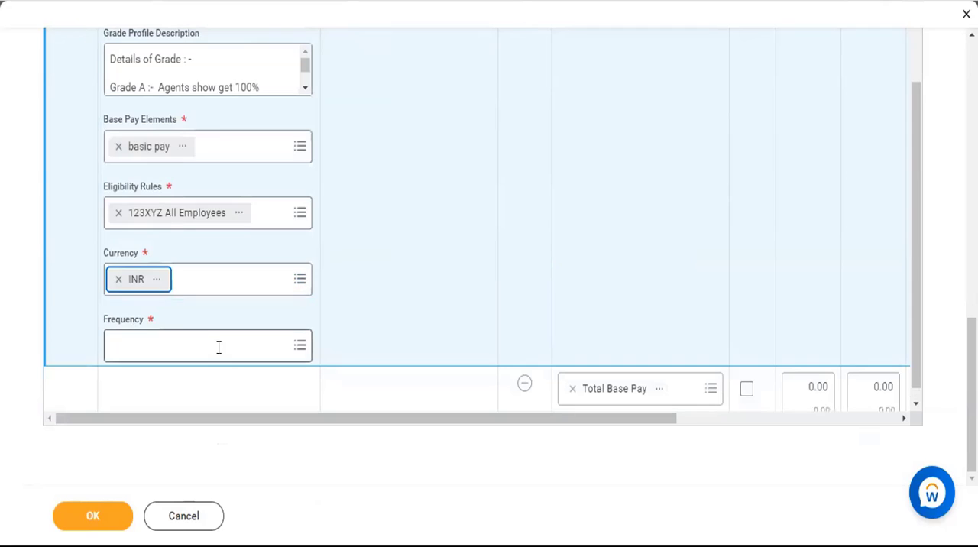
{"action": "left_click", "coordinate": [218, 348]}
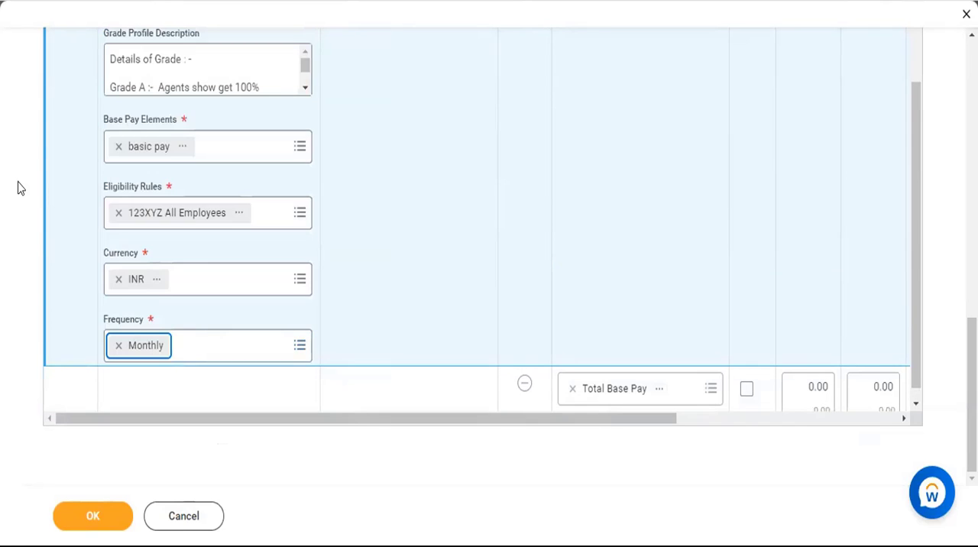
{"action": "left_click", "coordinate": [336, 180]}
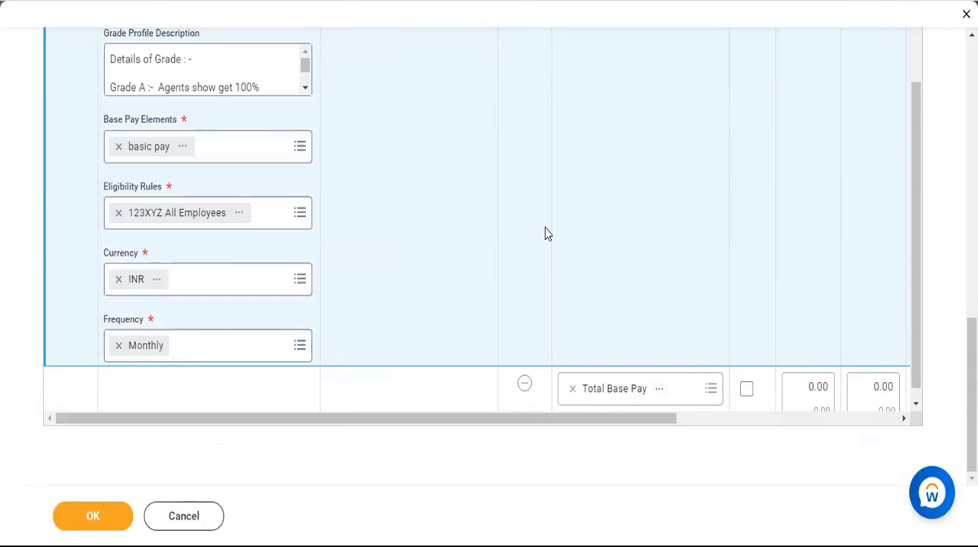
{"action": "scroll", "coordinate": [548, 234], "scroll_direction": "down", "scroll_amount": 1}
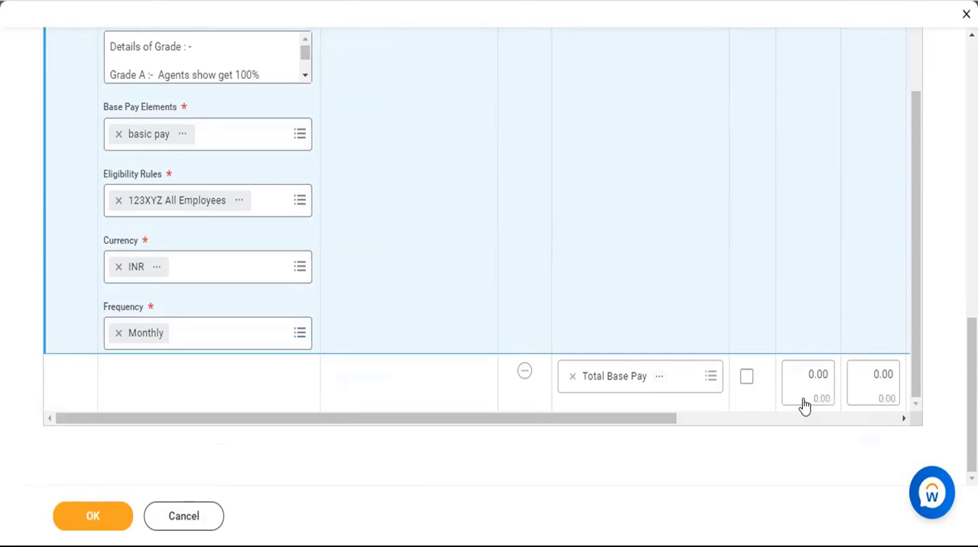
Set the minimum of the grade profile's Total Base Pay range to 17,500.
{"action": "mouse_move", "coordinate": [809, 375]}
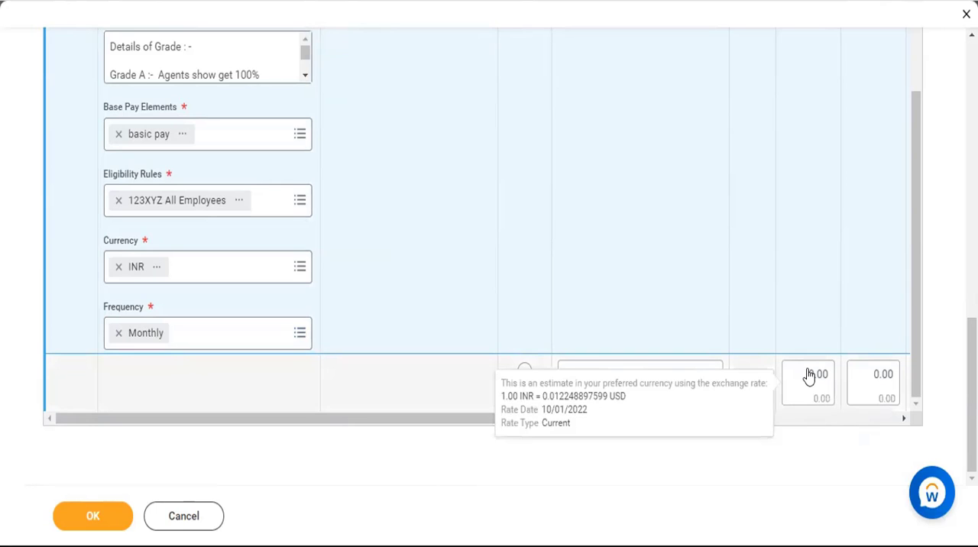
{"action": "left_click", "coordinate": [808, 370]}
{"action": "type", "text": "1"}
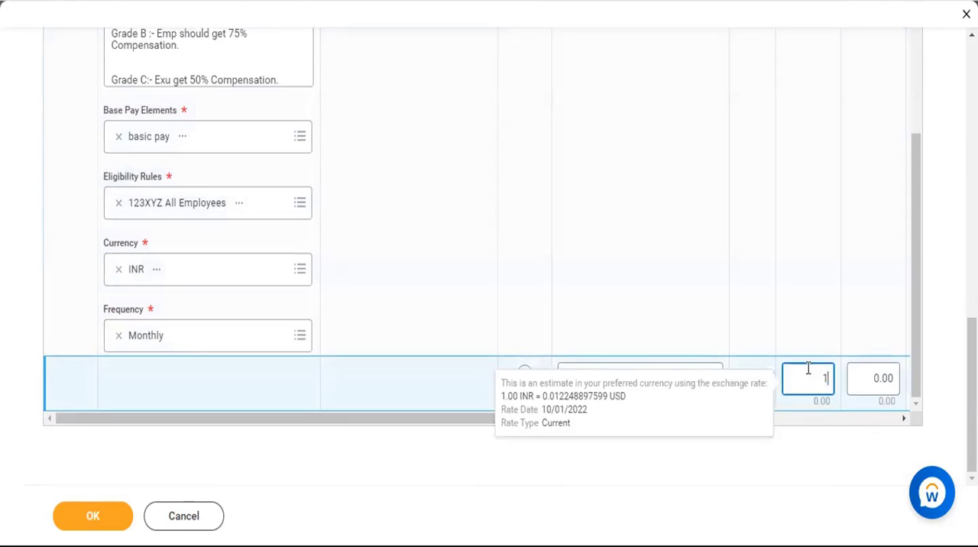
{"action": "type", "text": "7,500"}
{"action": "left_click", "coordinate": [762, 467]}
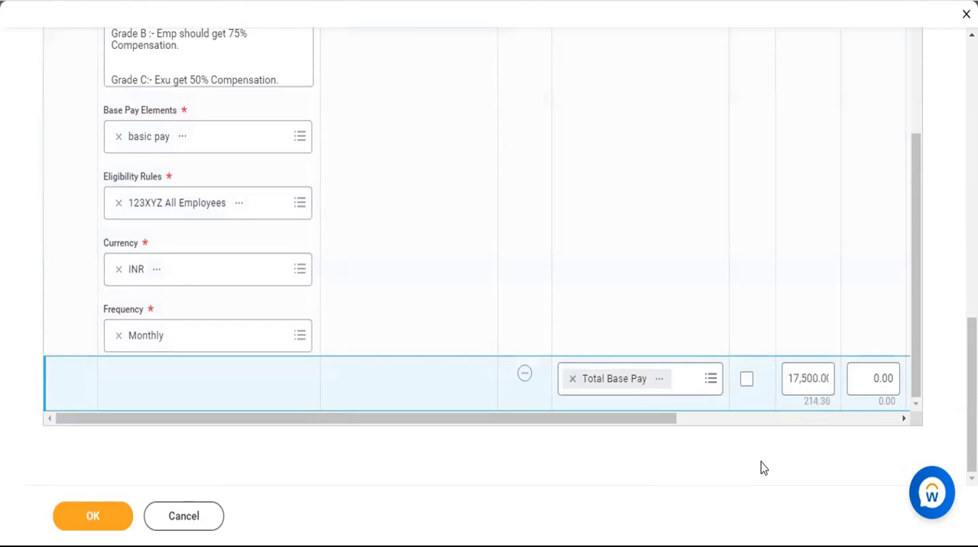
Review the grade's profile, pay range section, default settings and segment security, and inspect the Next Effective Dated Change section.
{"action": "scroll", "coordinate": [543, 262], "scroll_direction": "up", "scroll_amount": 4}
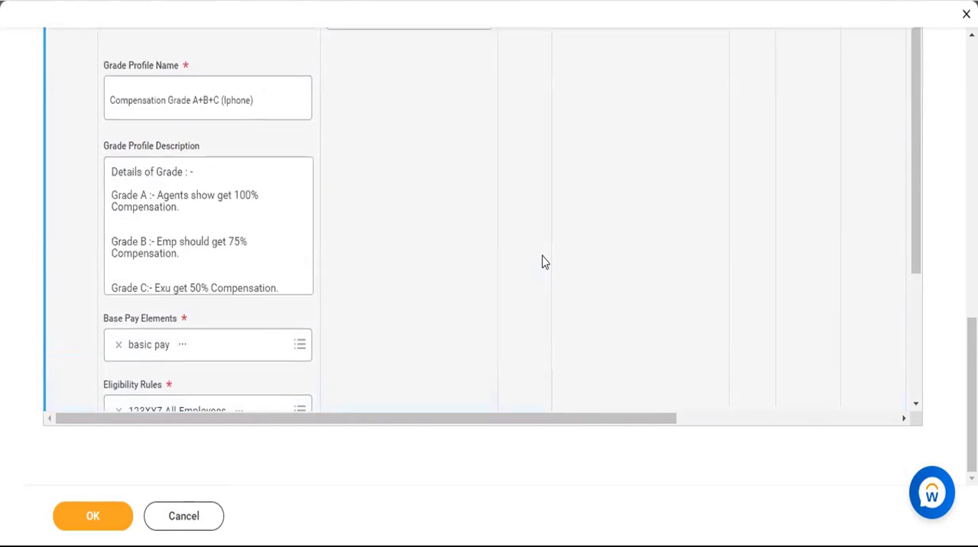
{"action": "scroll", "coordinate": [543, 262], "scroll_direction": "up", "scroll_amount": 3}
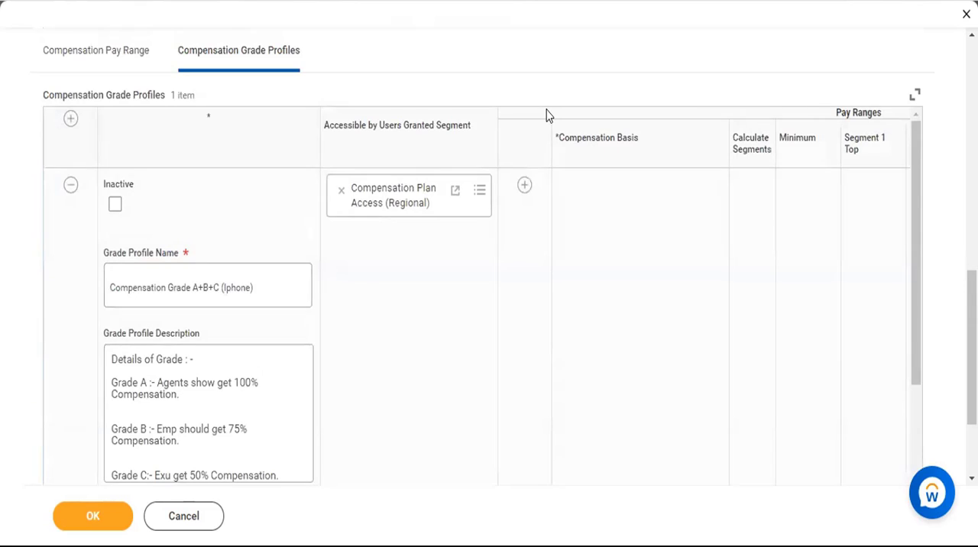
{"action": "scroll", "coordinate": [546, 116], "scroll_direction": "up", "scroll_amount": 3}
{"action": "scroll", "coordinate": [547, 115], "scroll_direction": "up", "scroll_amount": 4}
{"action": "left_click", "coordinate": [81, 411]}
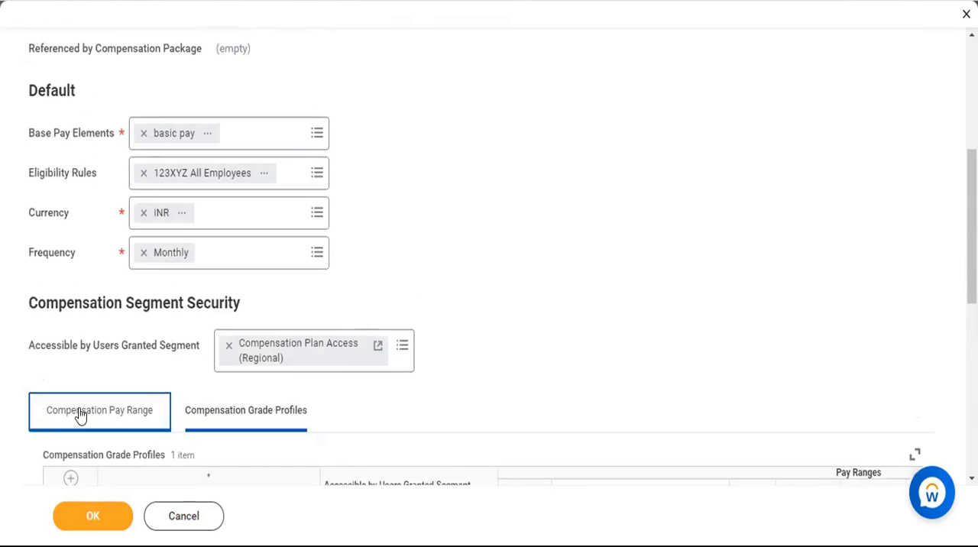
{"action": "scroll", "coordinate": [496, 242], "scroll_direction": "up", "scroll_amount": 5}
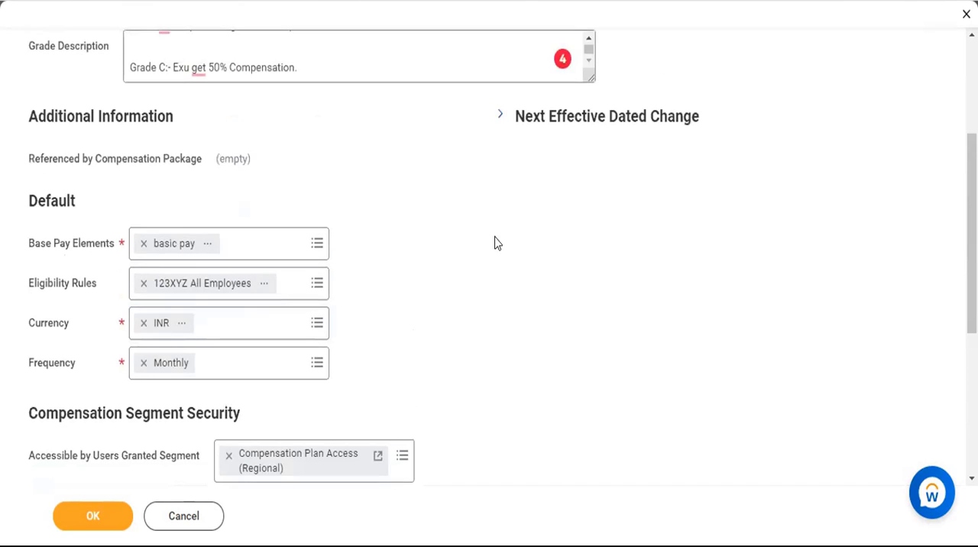
{"action": "left_click", "coordinate": [586, 329]}
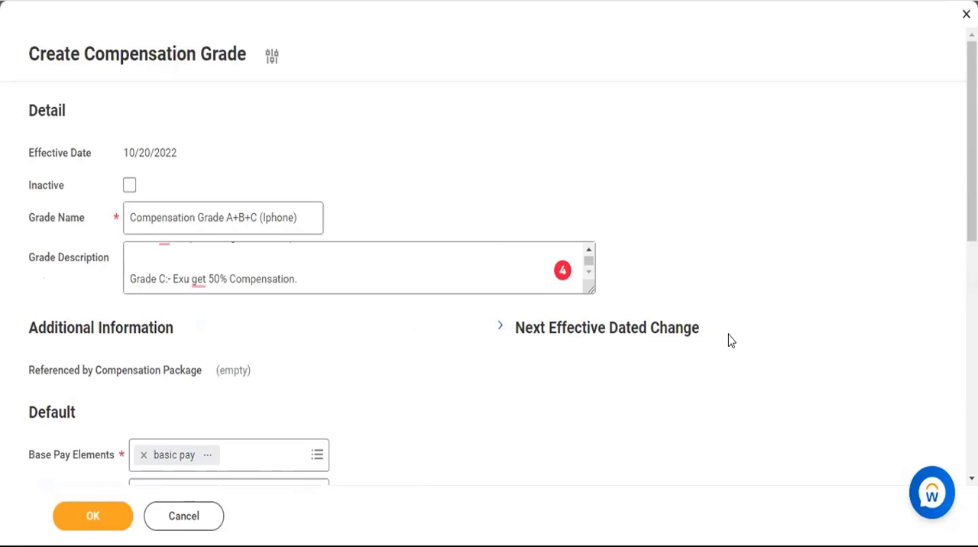
{"action": "scroll", "coordinate": [730, 341], "scroll_direction": "down", "scroll_amount": 4}
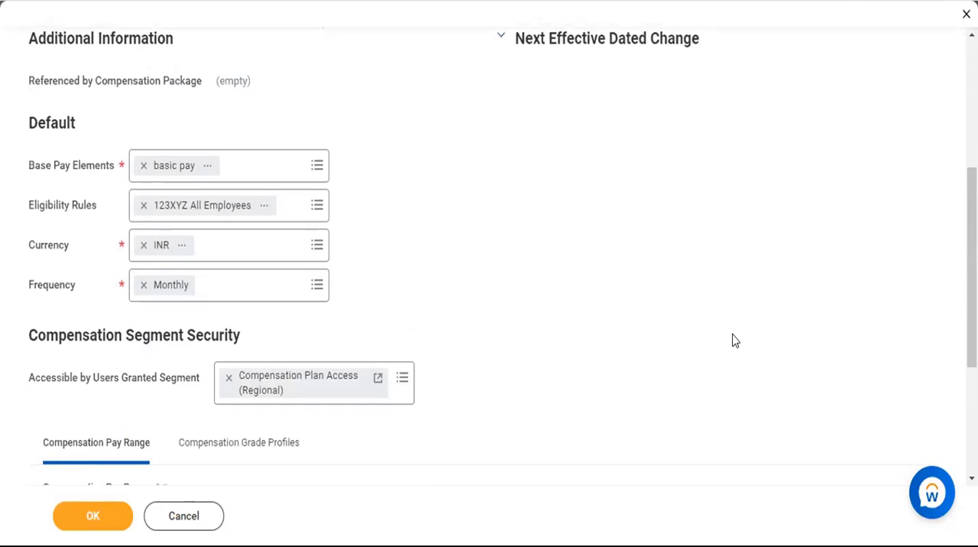
{"action": "scroll", "coordinate": [732, 341], "scroll_direction": "down", "scroll_amount": 3}
{"action": "scroll", "coordinate": [732, 341], "scroll_direction": "up", "scroll_amount": 7}
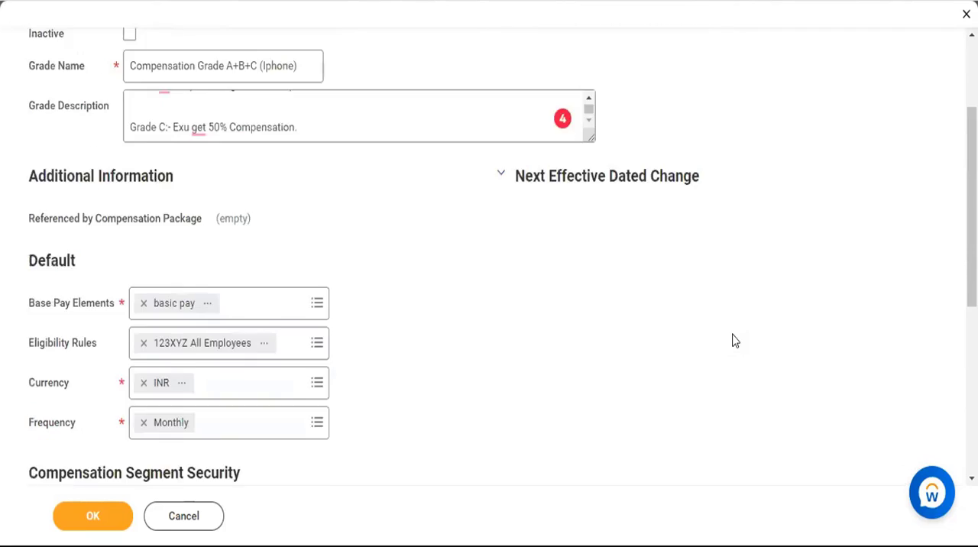
{"action": "left_click", "coordinate": [620, 330]}
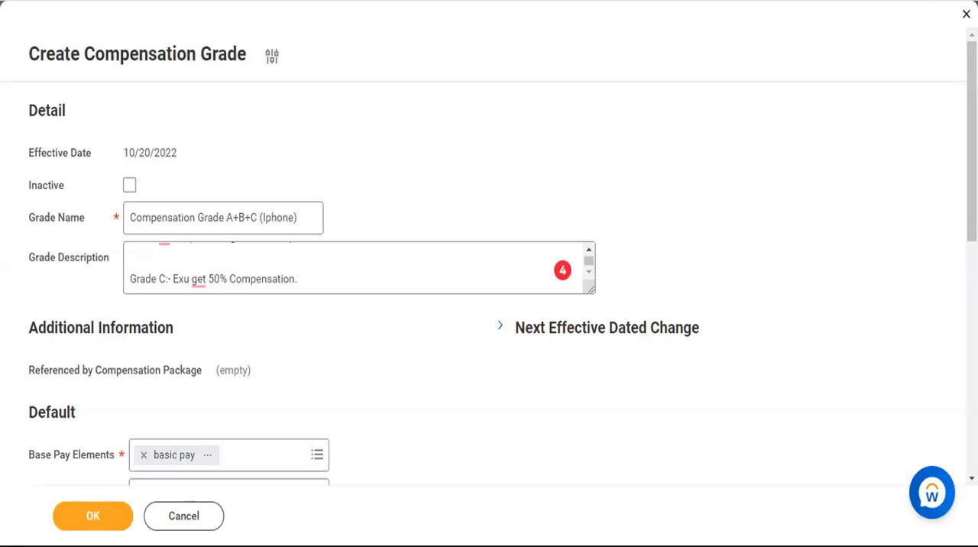
Check the entries of the new compensation grade and try to submit it.
{"action": "scroll", "coordinate": [339, 355], "scroll_direction": "down", "scroll_amount": 7}
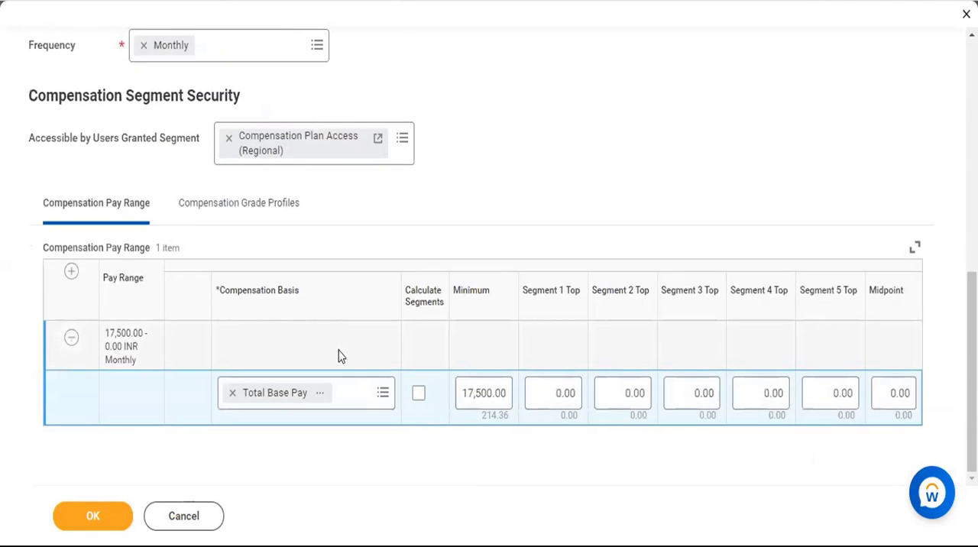
{"action": "scroll", "coordinate": [511, 99], "scroll_direction": "up", "scroll_amount": 2}
{"action": "scroll", "coordinate": [503, 101], "scroll_direction": "up", "scroll_amount": 5}
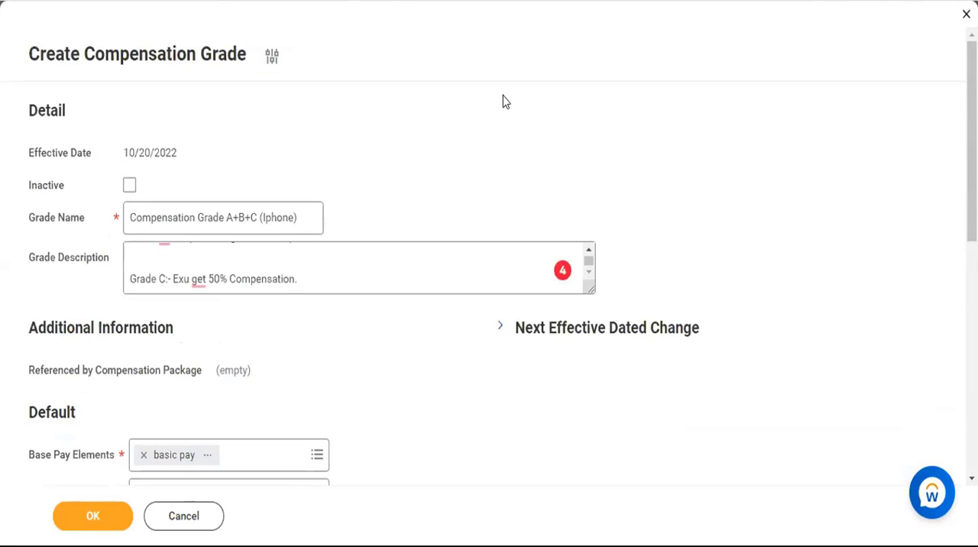
{"action": "scroll", "coordinate": [503, 103], "scroll_direction": "down", "scroll_amount": 5}
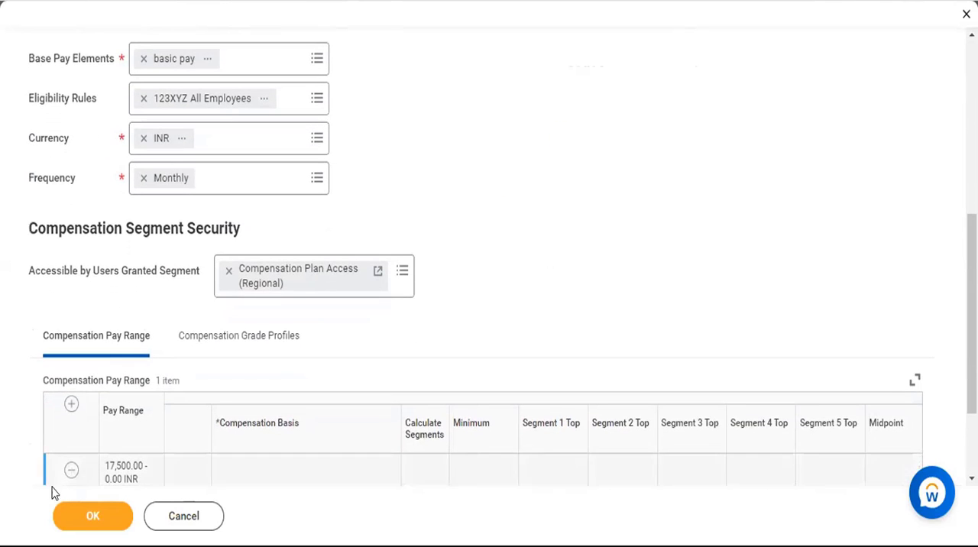
{"action": "left_click", "coordinate": [73, 521]}
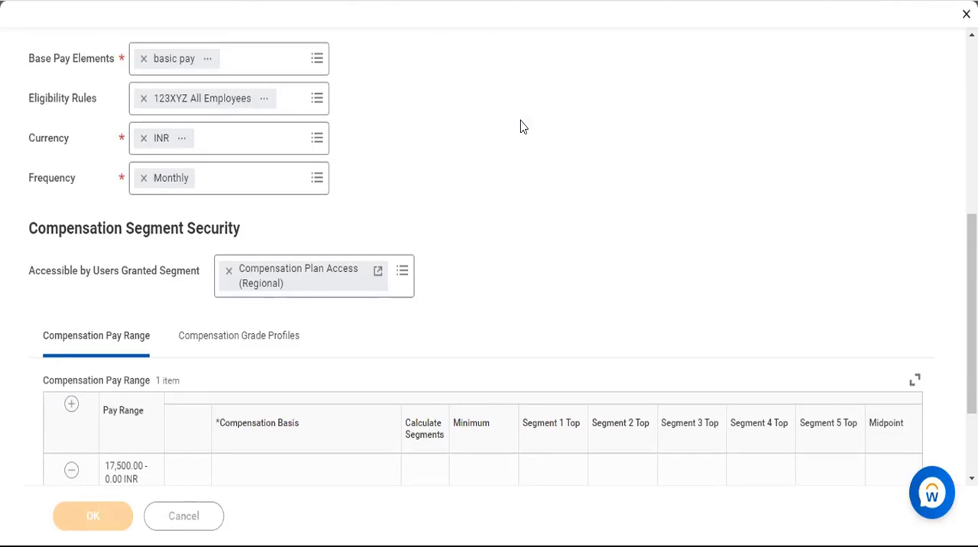
Examine the grade profile's entries and expand the errors and alerts listed for it.
{"action": "scroll", "coordinate": [466, 244], "scroll_direction": "down", "scroll_amount": 3}
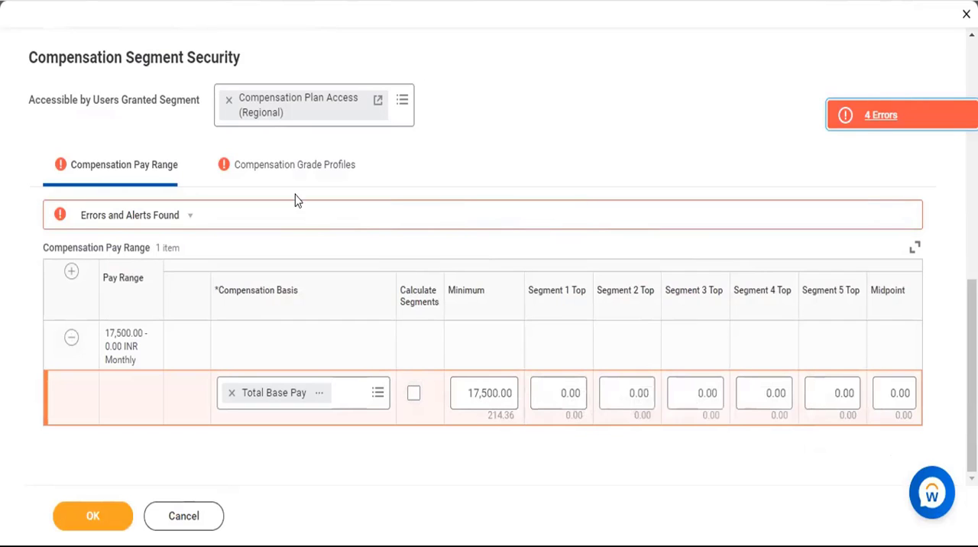
{"action": "left_click", "coordinate": [283, 174]}
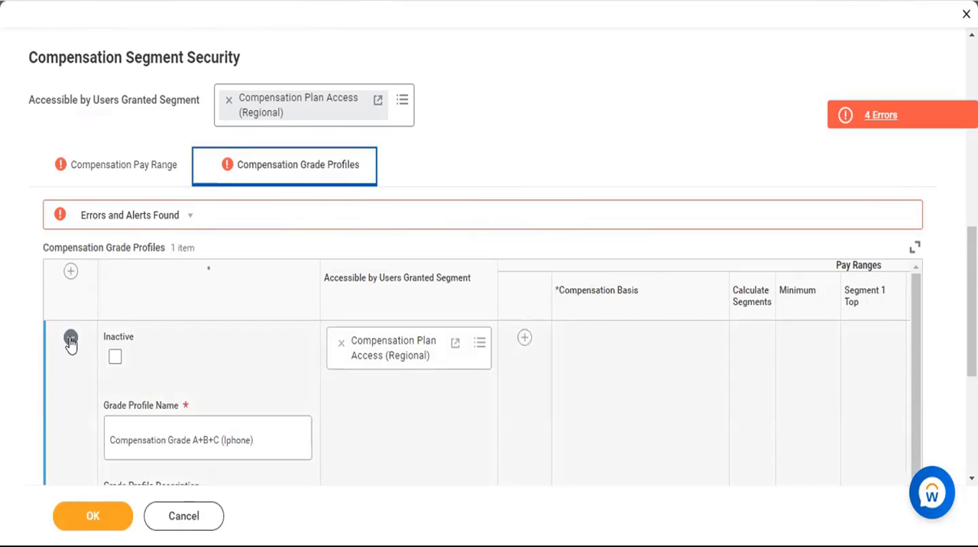
{"action": "scroll", "coordinate": [283, 396], "scroll_direction": "down", "scroll_amount": 2}
{"action": "scroll", "coordinate": [283, 396], "scroll_direction": "down", "scroll_amount": 5}
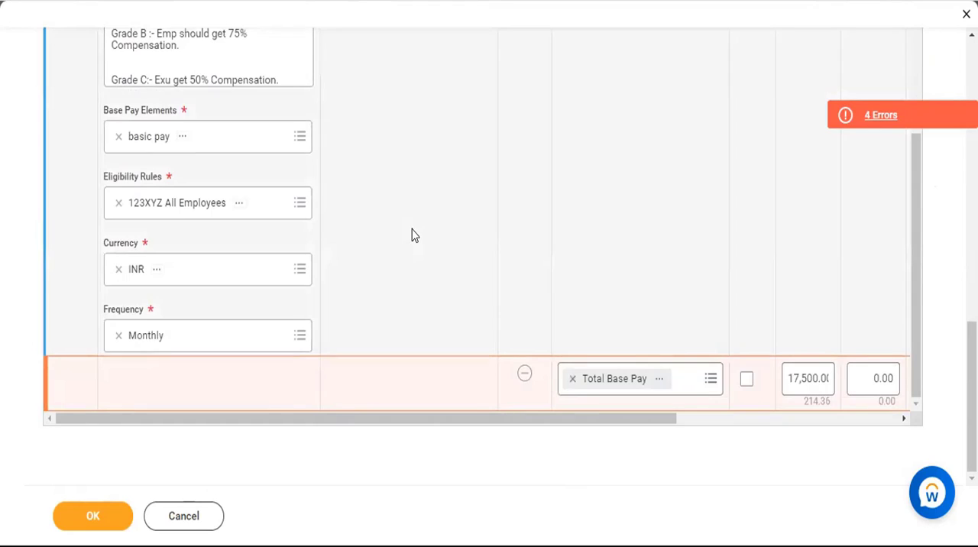
{"action": "scroll", "coordinate": [411, 235], "scroll_direction": "up", "scroll_amount": 2}
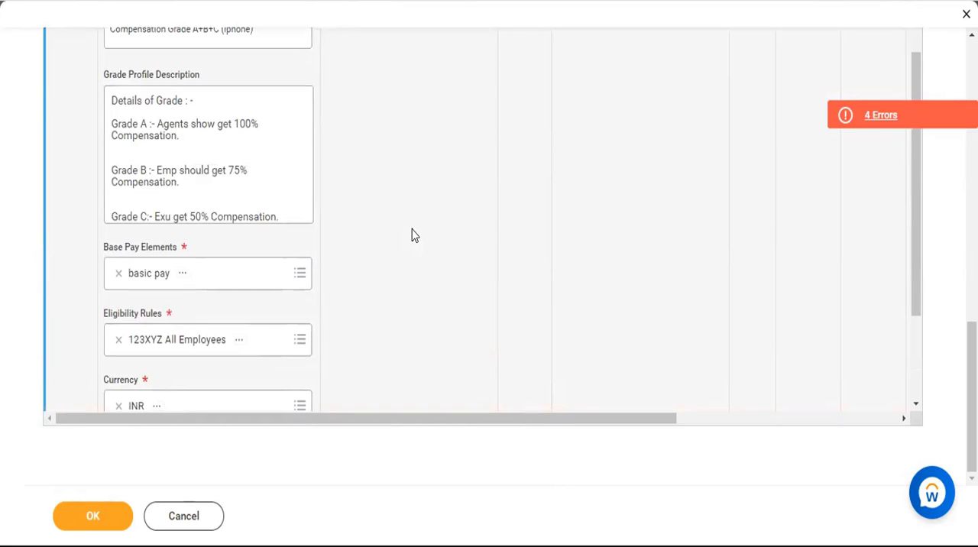
{"action": "scroll", "coordinate": [411, 235], "scroll_direction": "up", "scroll_amount": 5}
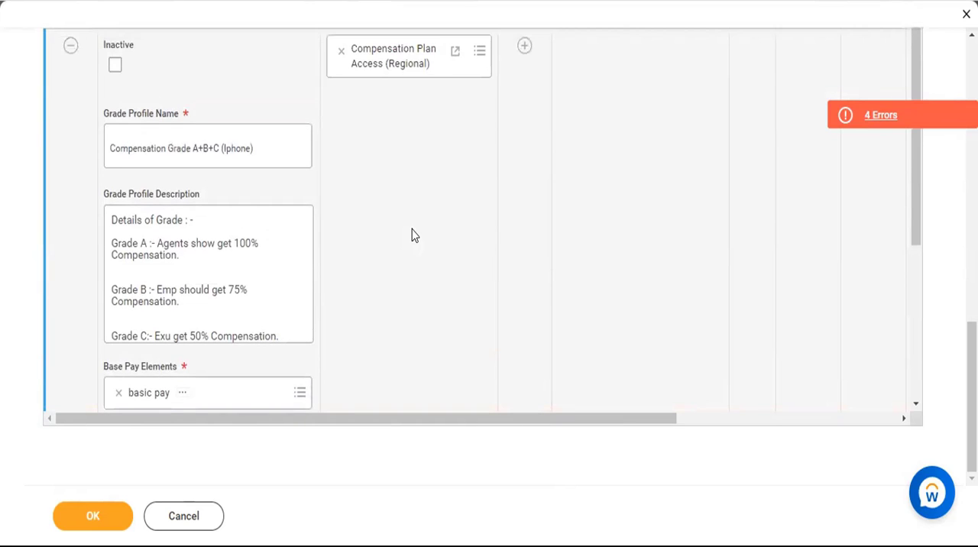
{"action": "left_click", "coordinate": [165, 201]}
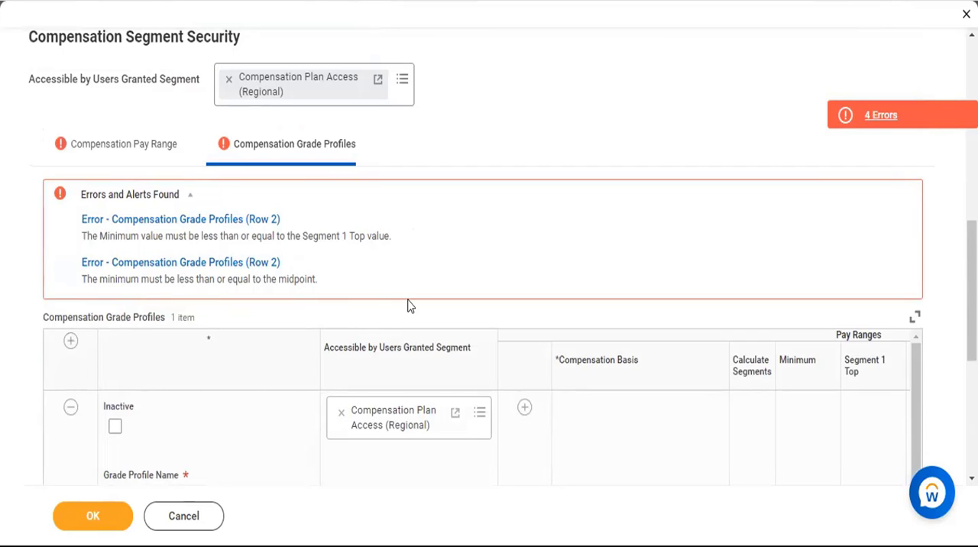
Set Segment 1 Top and Segment 2 Top of the grade profile's Total Base Pay range to 3,000 each.
{"action": "scroll", "coordinate": [408, 306], "scroll_direction": "down", "scroll_amount": 5}
{"action": "scroll", "coordinate": [408, 305], "scroll_direction": "down", "scroll_amount": 3}
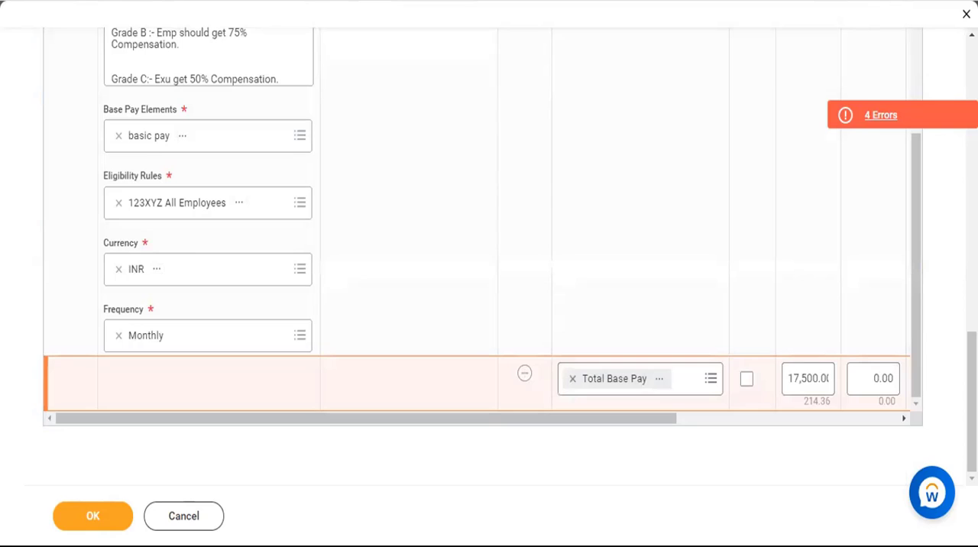
{"action": "left_click_drag", "start_coordinate": [601, 422], "coordinate": [848, 448]}
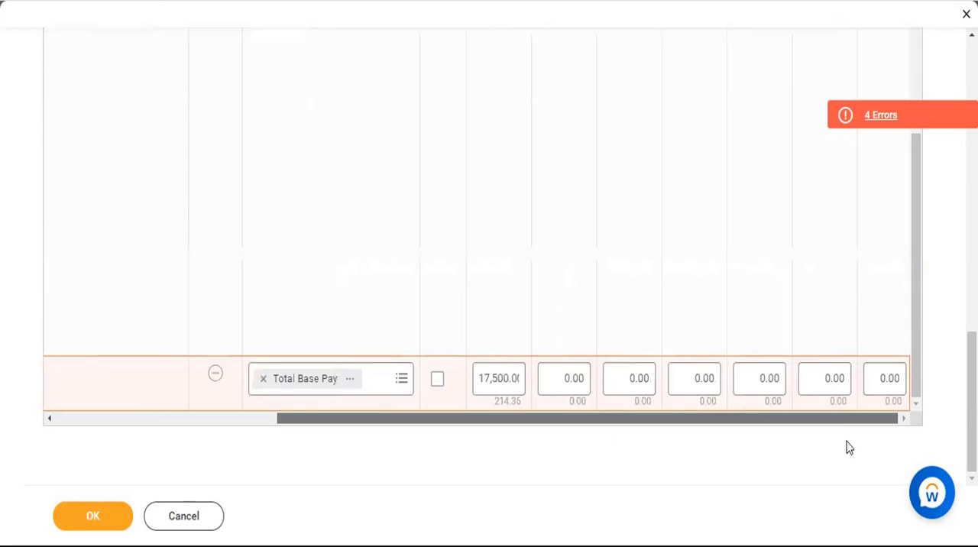
{"action": "left_click", "coordinate": [561, 373]}
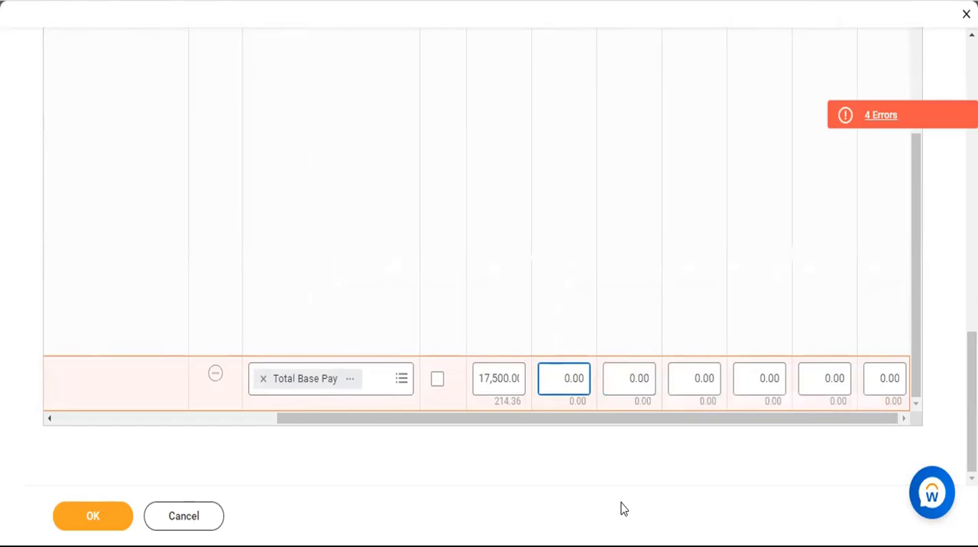
{"action": "type", "text": "300"}
{"action": "left_click", "coordinate": [635, 385]}
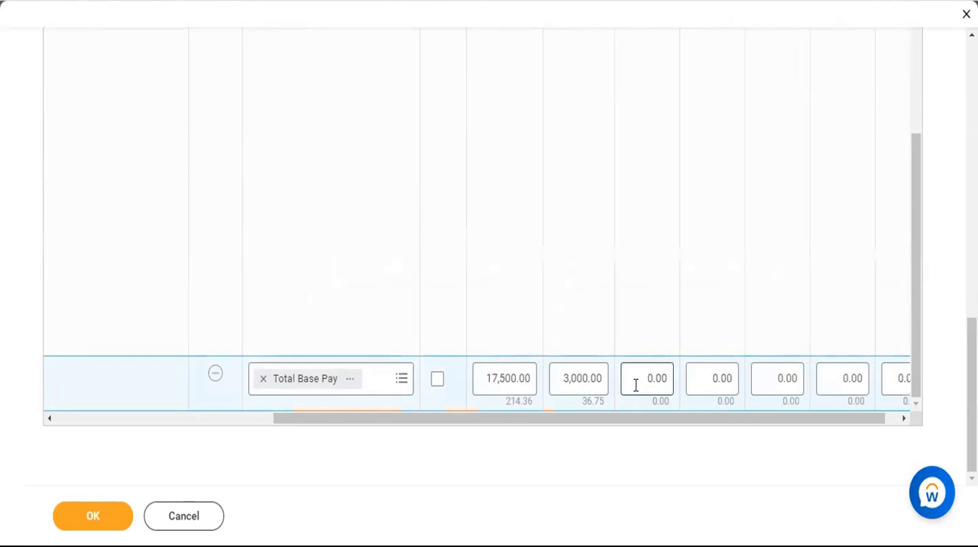
{"action": "left_click", "coordinate": [635, 386]}
{"action": "type", "text": "300"}
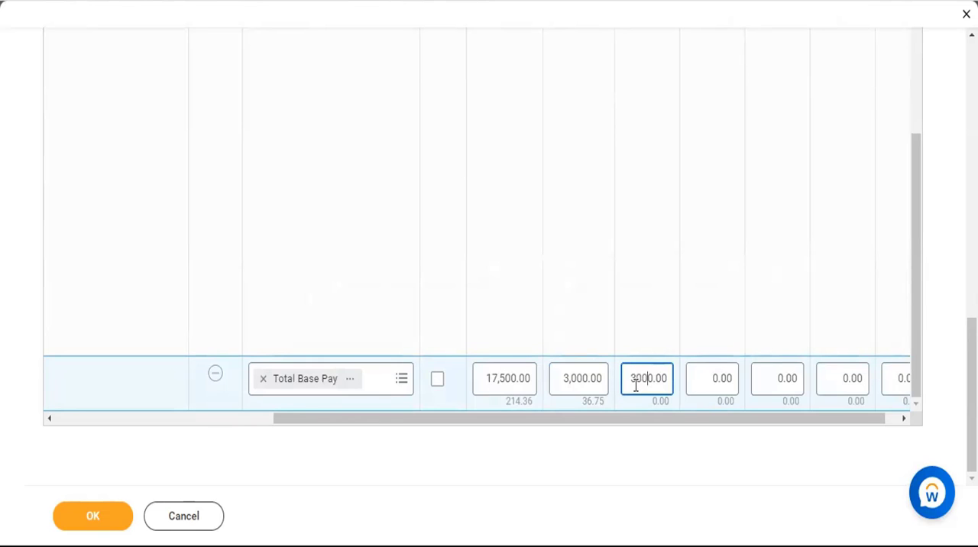
Set Segment 3 Top, Segment 4 Top and Segment 5 Top of the grade profile's Total Base Pay range to 3,000 each.
{"action": "left_click", "coordinate": [702, 379]}
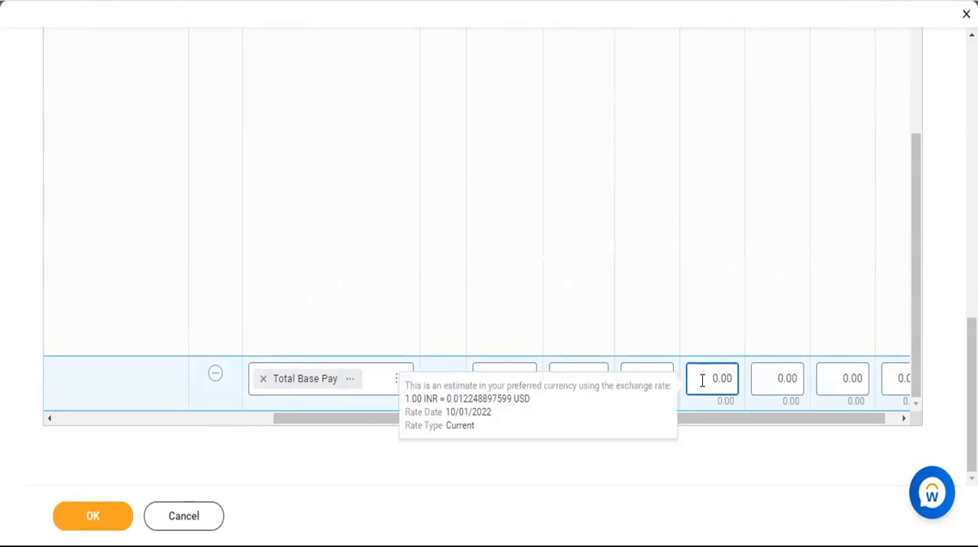
{"action": "type", "text": "300"}
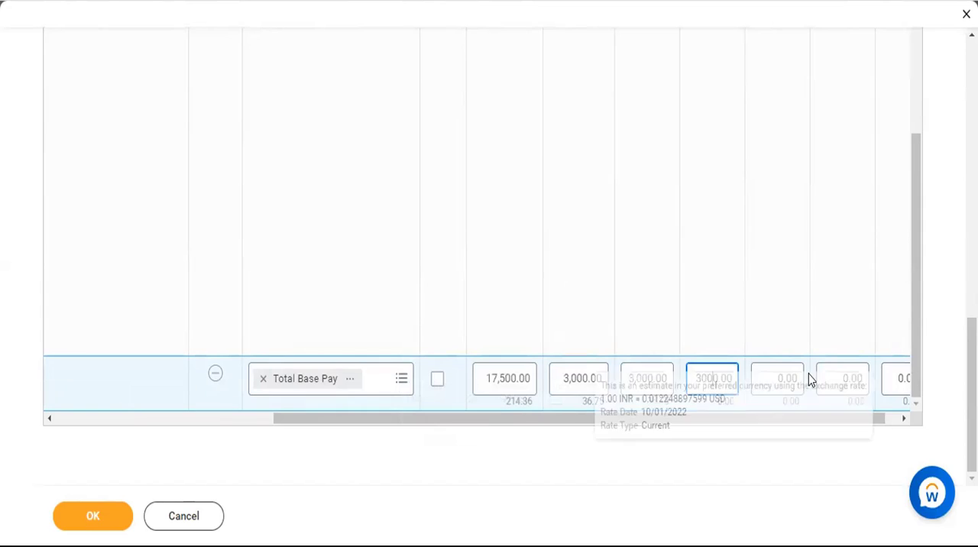
{"action": "left_click", "coordinate": [772, 380]}
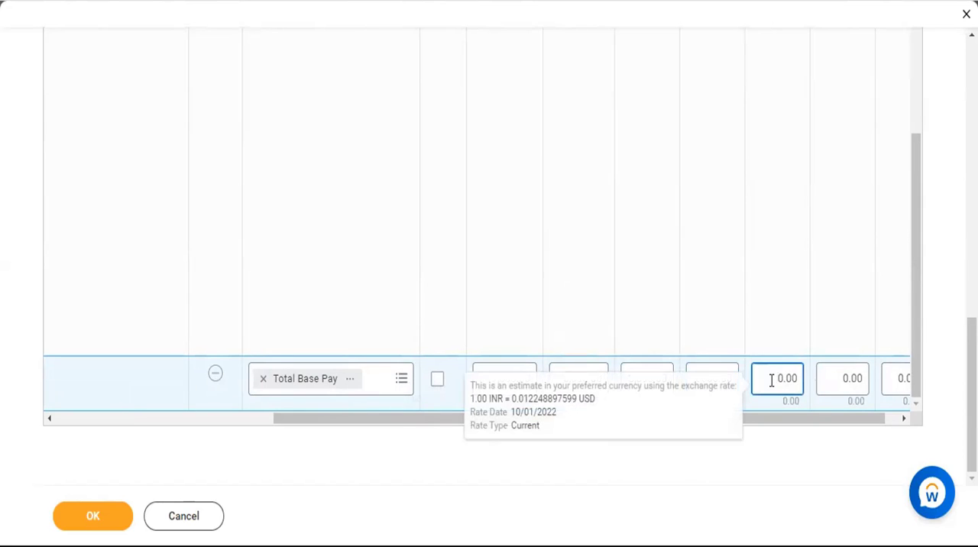
{"action": "type", "text": "300"}
{"action": "left_click", "coordinate": [834, 377]}
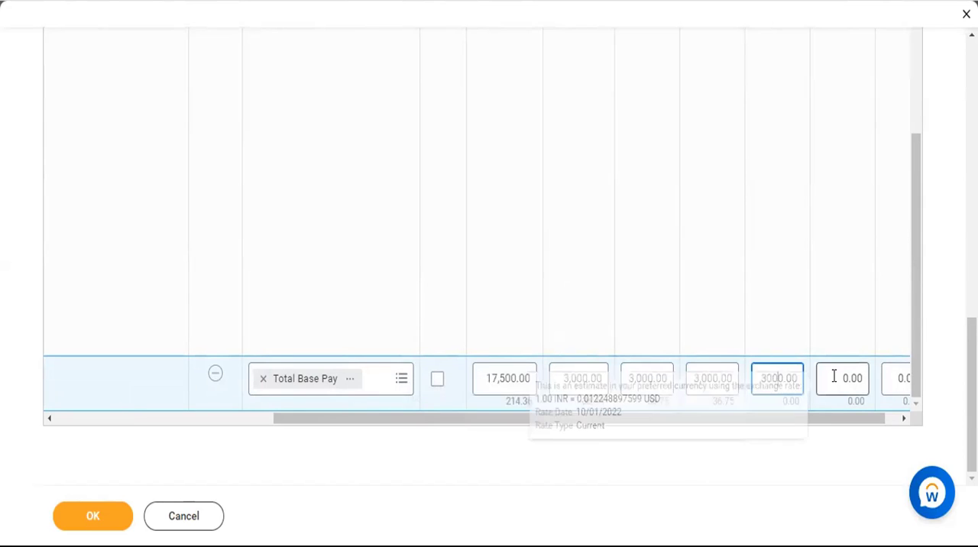
{"action": "type", "text": "300"}
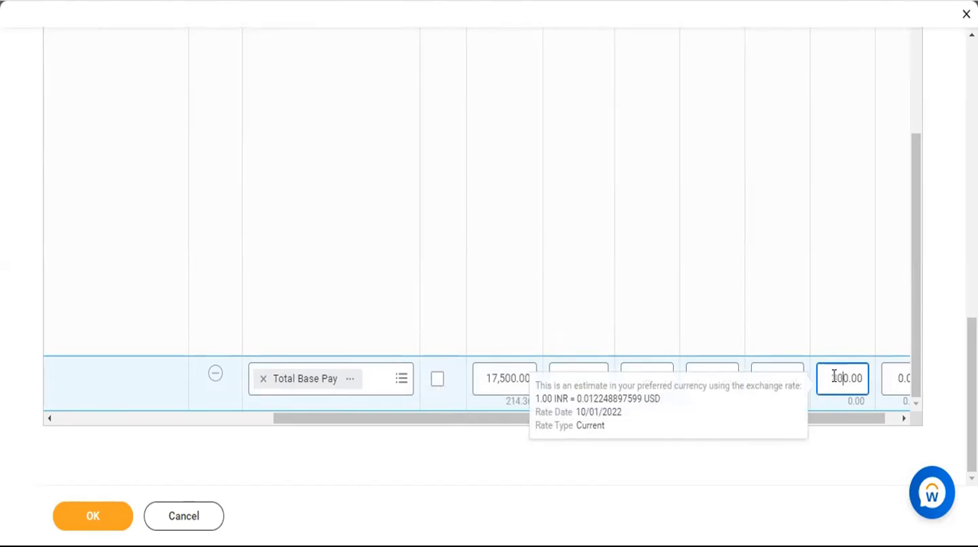
Set the midpoint of the grade profile's Total Base Pay range to 2,500.
{"action": "left_click", "coordinate": [903, 419]}
{"action": "left_click", "coordinate": [877, 379]}
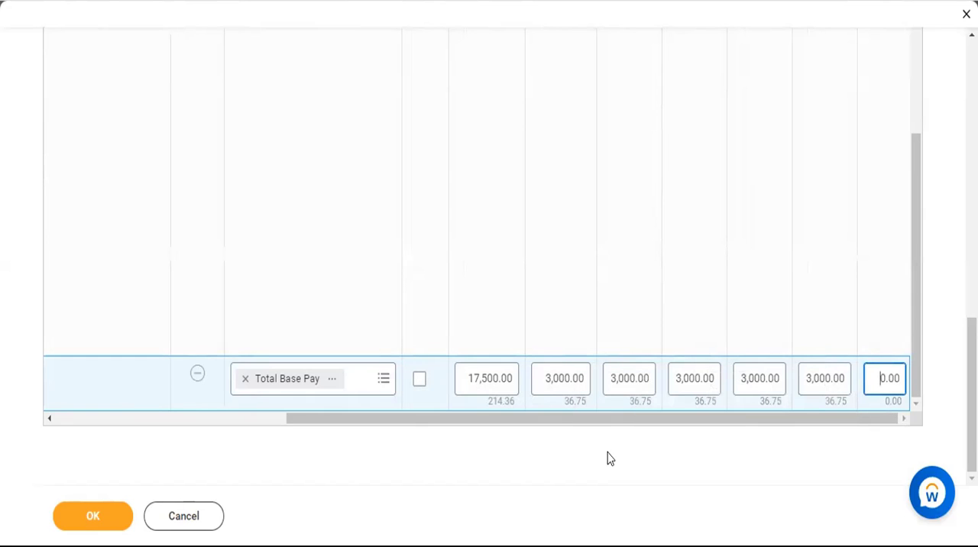
{"action": "type", "text": "250"}
{"action": "left_click", "coordinate": [640, 444]}
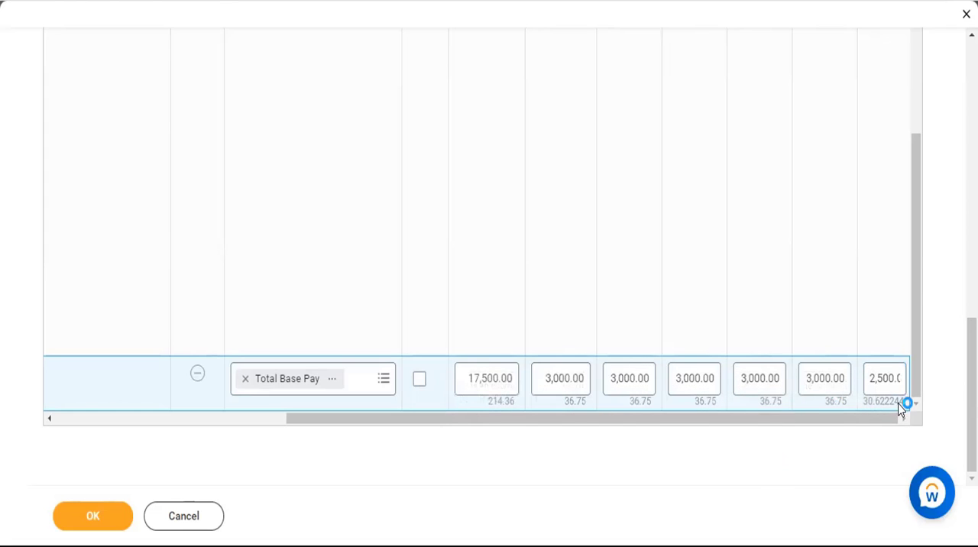
{"action": "mouse_move", "coordinate": [582, 413]}
{"action": "mouse_move", "coordinate": [787, 417]}
In the grade's Compensation Pay Range, set Segment 1 Top and Segment 2 Top for Total Base Pay to 3,000 each.
{"action": "scroll", "coordinate": [249, 451], "scroll_direction": "up", "scroll_amount": 5}
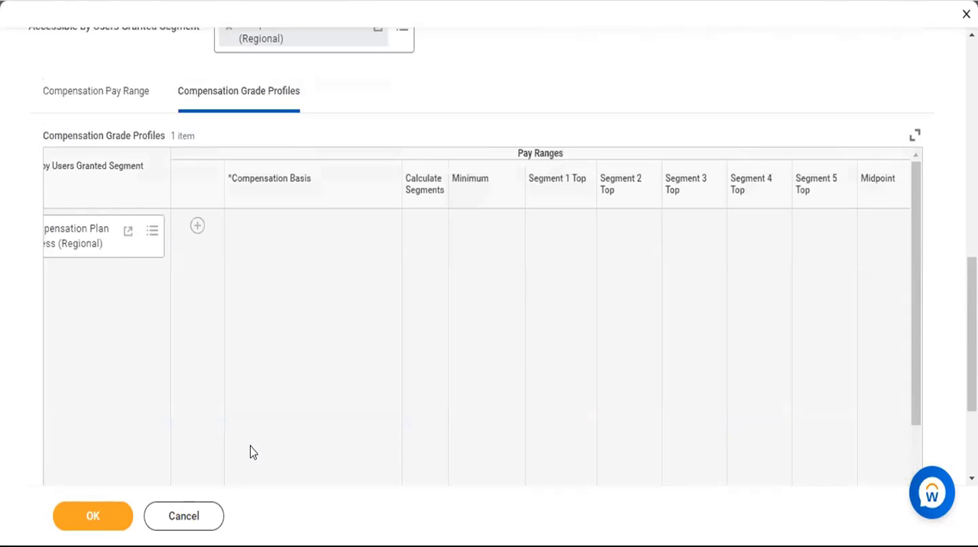
{"action": "scroll", "coordinate": [250, 452], "scroll_direction": "up", "scroll_amount": 3}
{"action": "left_click", "coordinate": [115, 279]}
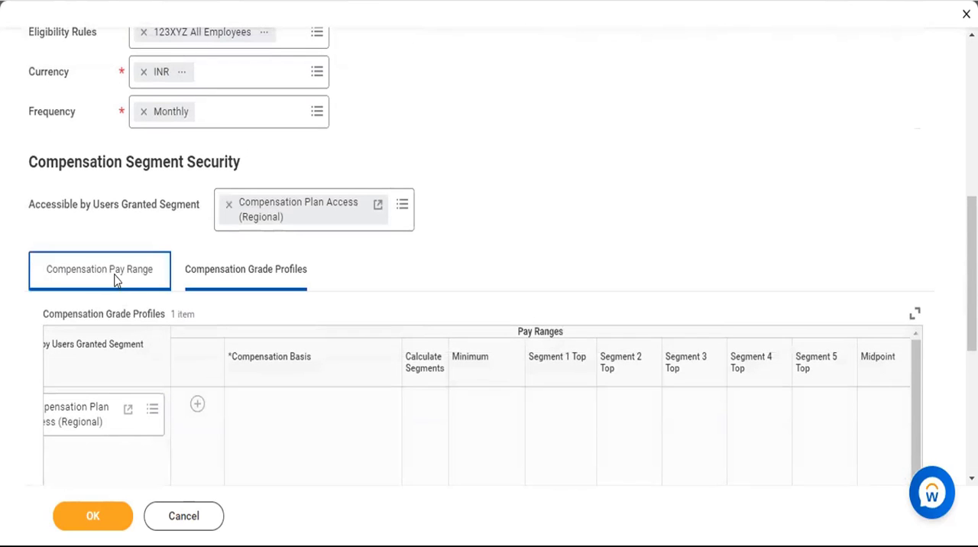
{"action": "scroll", "coordinate": [600, 416], "scroll_direction": "down", "scroll_amount": 1}
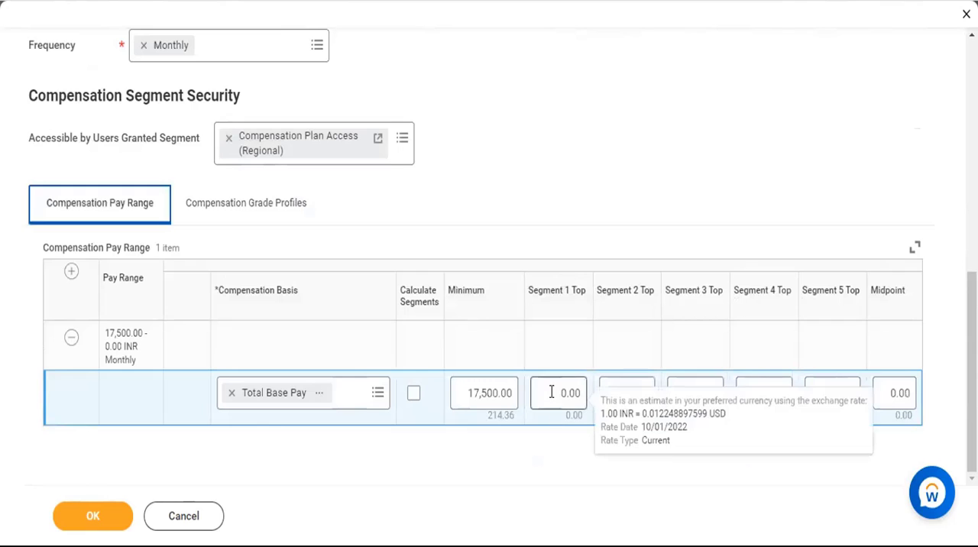
{"action": "left_click", "coordinate": [551, 392]}
{"action": "type", "text": "300"}
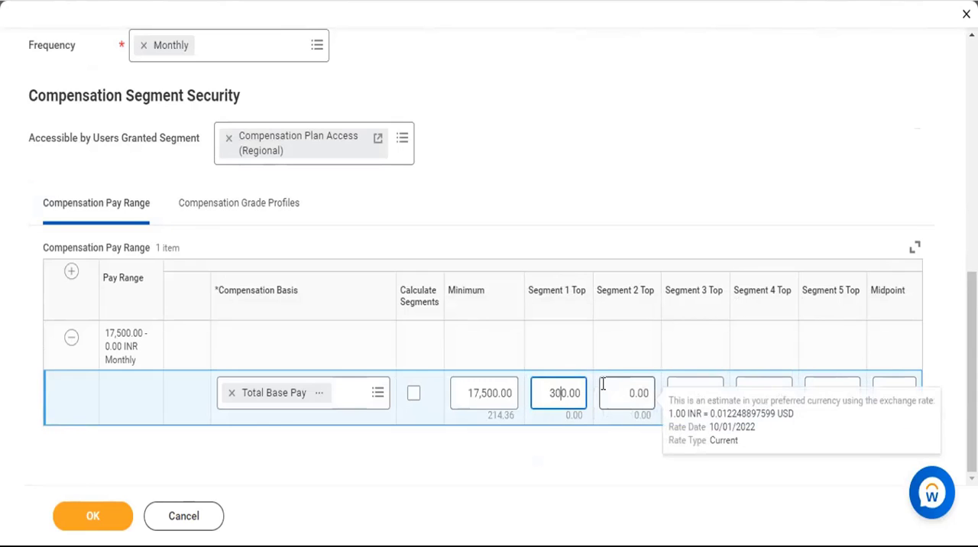
{"action": "type", "text": "0"}
{"action": "left_click", "coordinate": [602, 384]}
{"action": "type", "text": "300"}
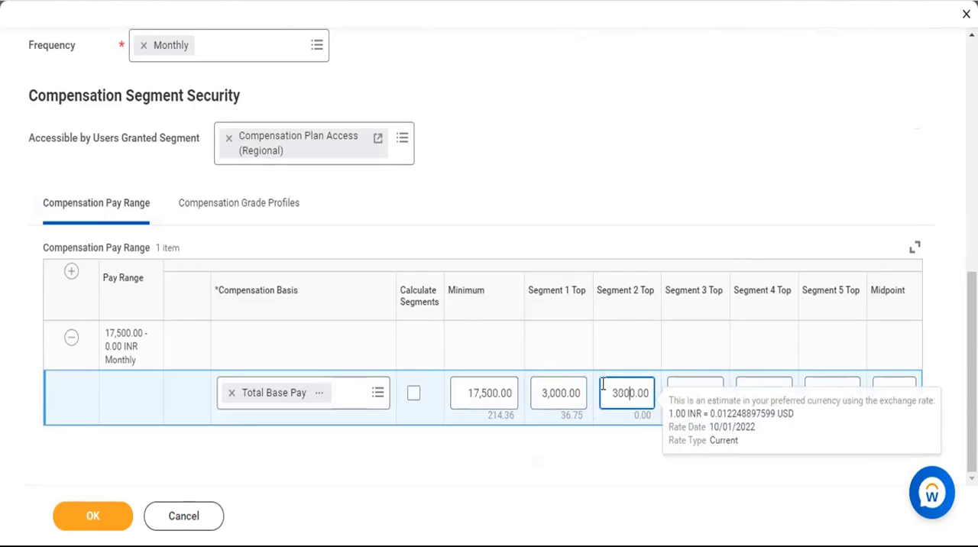
Set Segment 3 Top, Segment 4 Top and Segment 5 Top of the grade's own Total Base Pay range to 3,000 each.
{"action": "left_click", "coordinate": [690, 388]}
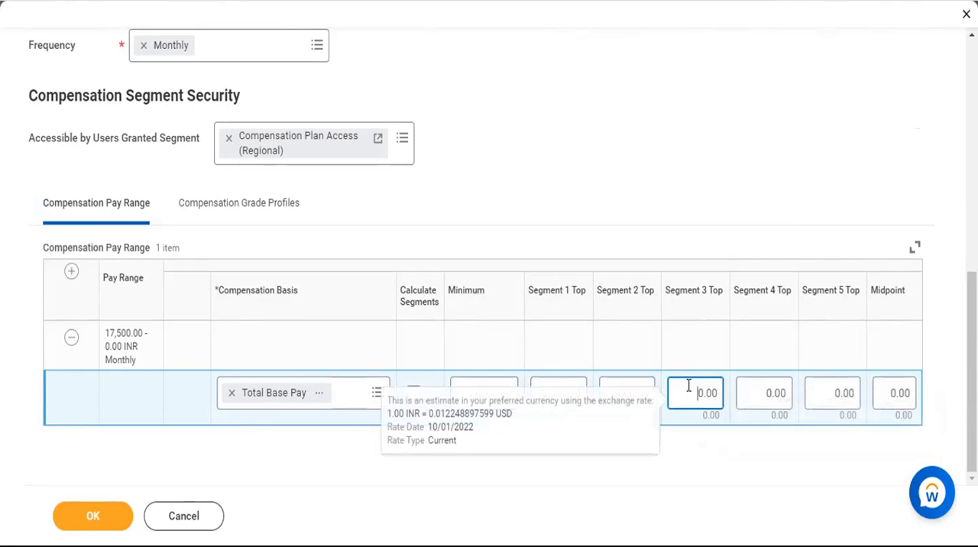
{"action": "type", "text": "300"}
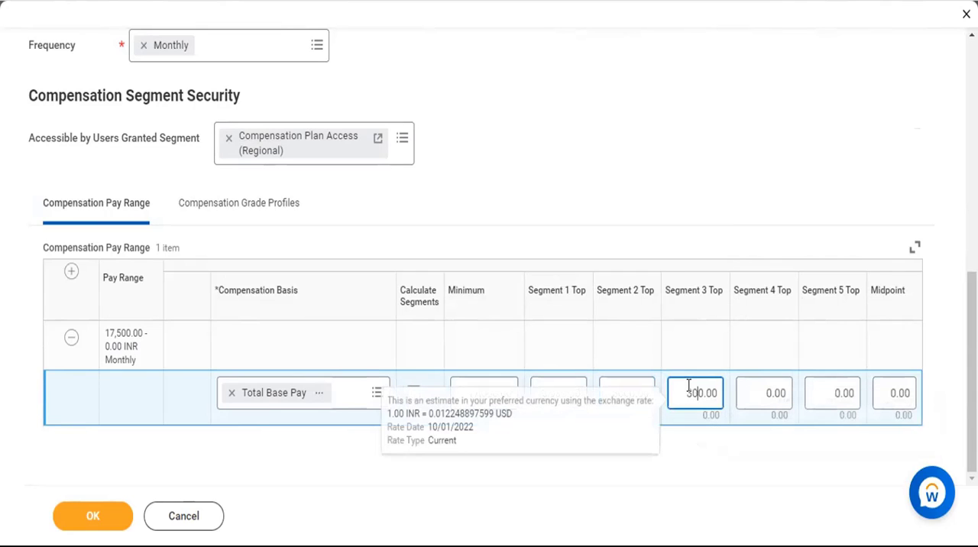
{"action": "left_click", "coordinate": [754, 394]}
{"action": "type", "text": "300"}
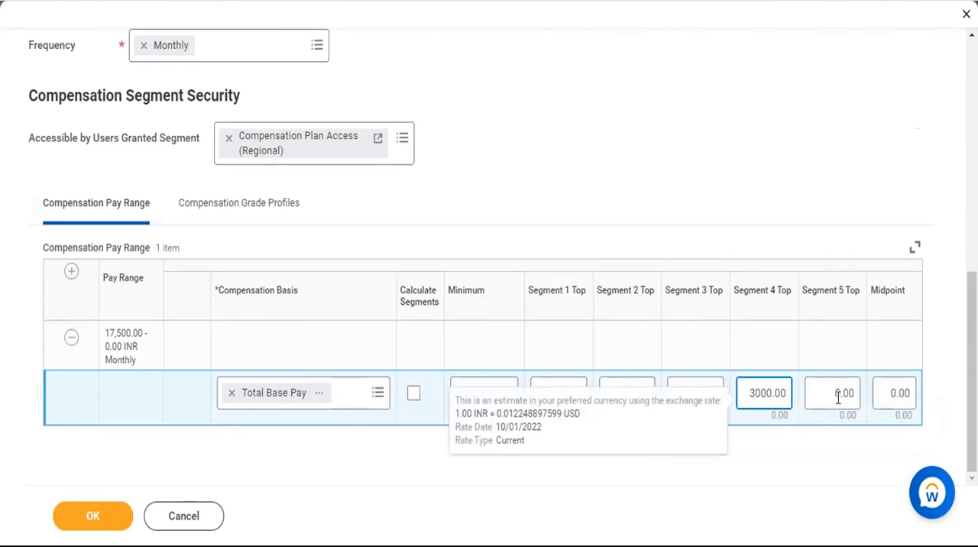
{"action": "left_click", "coordinate": [831, 395]}
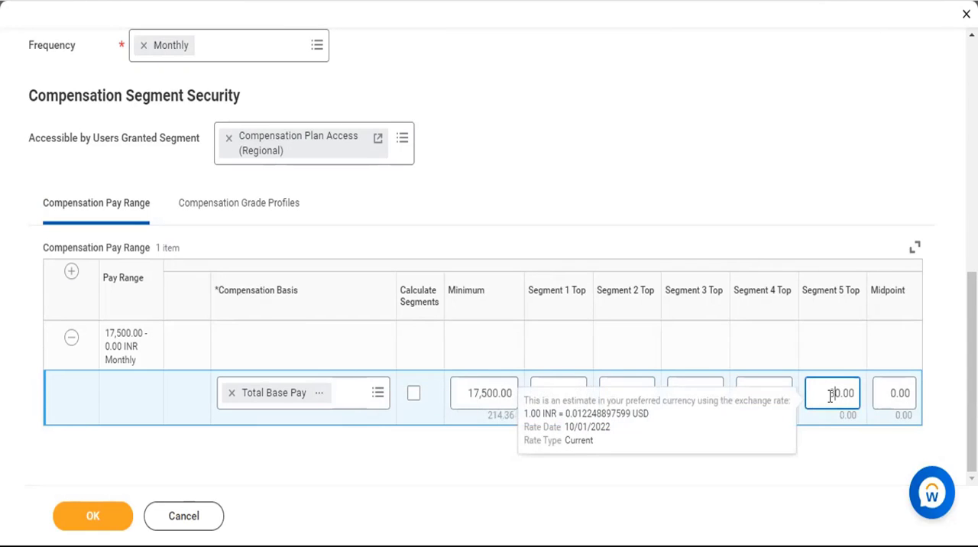
{"action": "type", "text": "300"}
Set the midpoint of the grade's own Total Base Pay range to 2,500.
{"action": "left_click", "coordinate": [894, 394]}
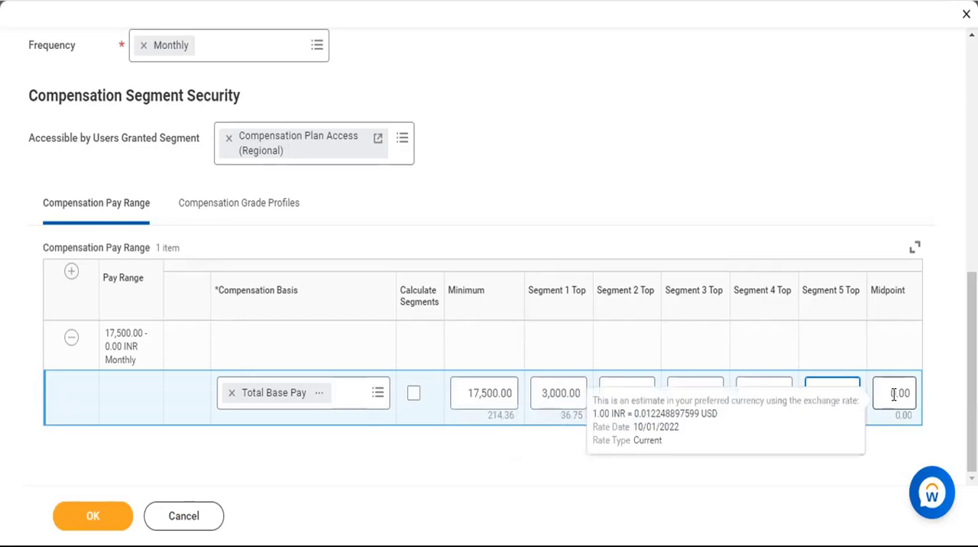
{"action": "left_click", "coordinate": [893, 394]}
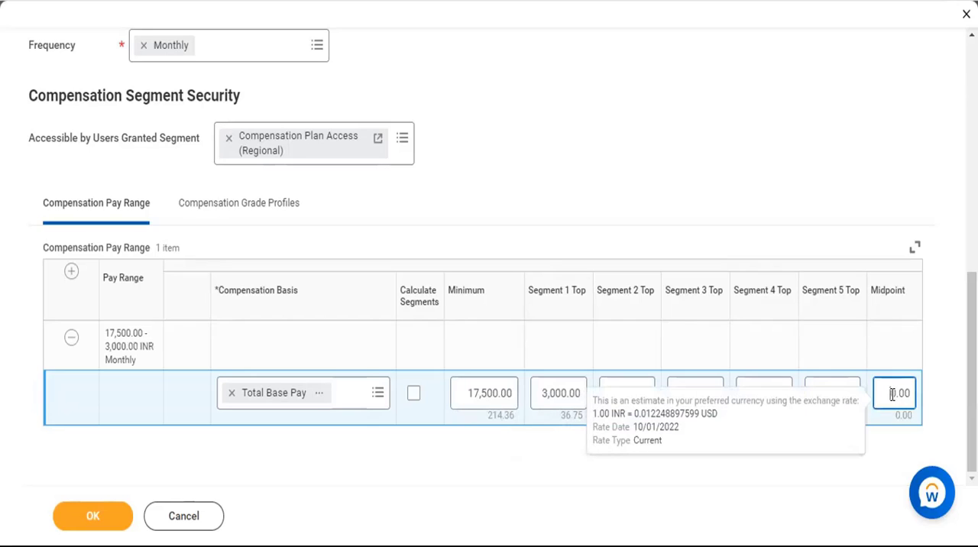
{"action": "type", "text": "250"}
{"action": "left_click", "coordinate": [782, 145]}
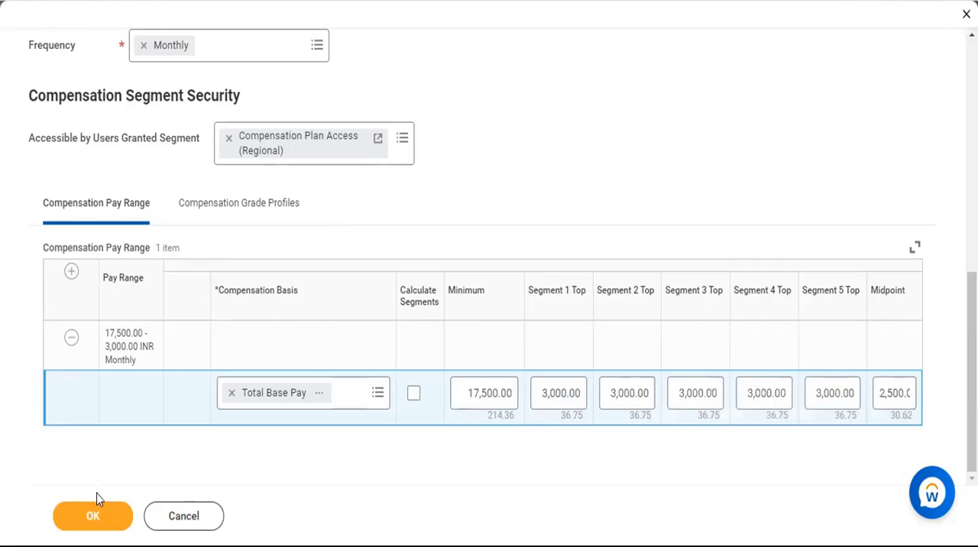
Try to submit the compensation grade, and remove the Total Base Pay row from its Compensation Pay Range.
{"action": "left_click", "coordinate": [95, 517]}
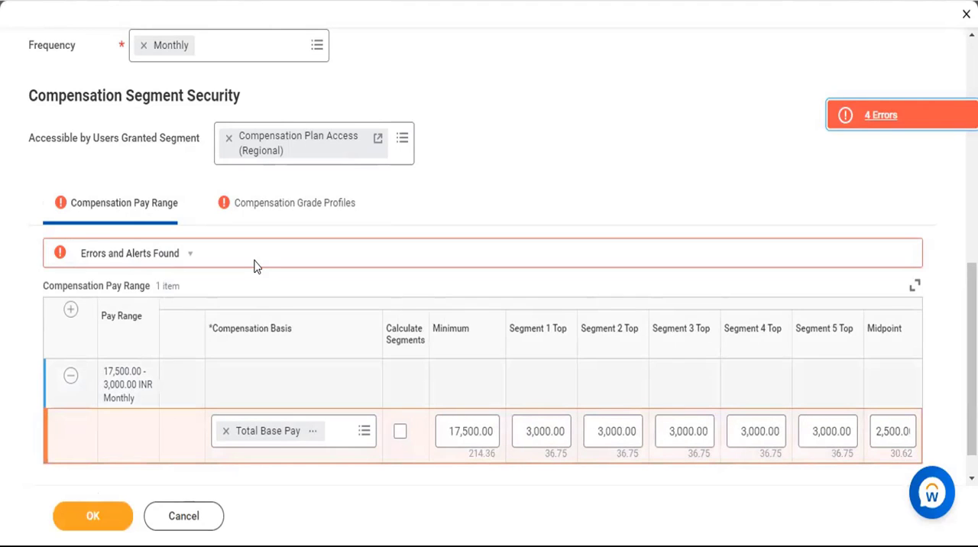
{"action": "left_click", "coordinate": [69, 378]}
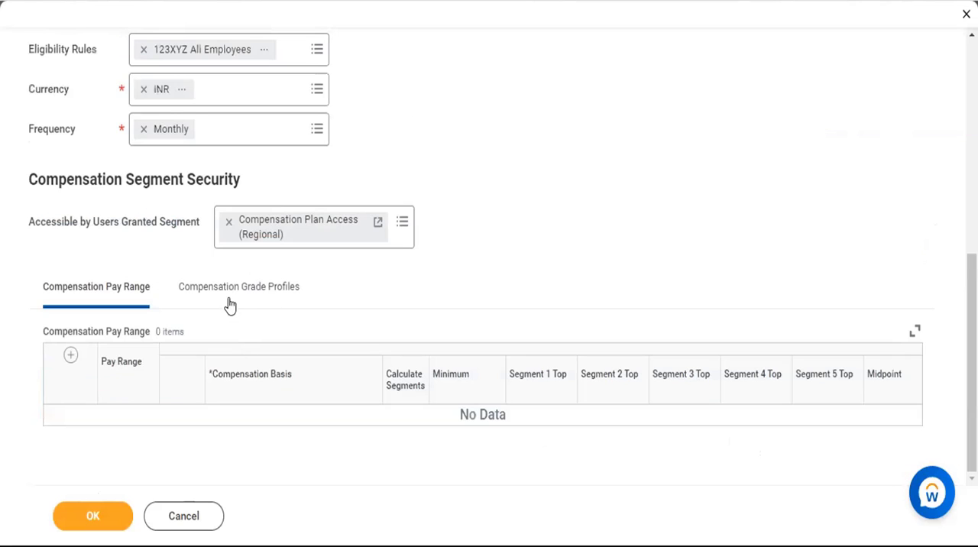
{"action": "left_click", "coordinate": [227, 300]}
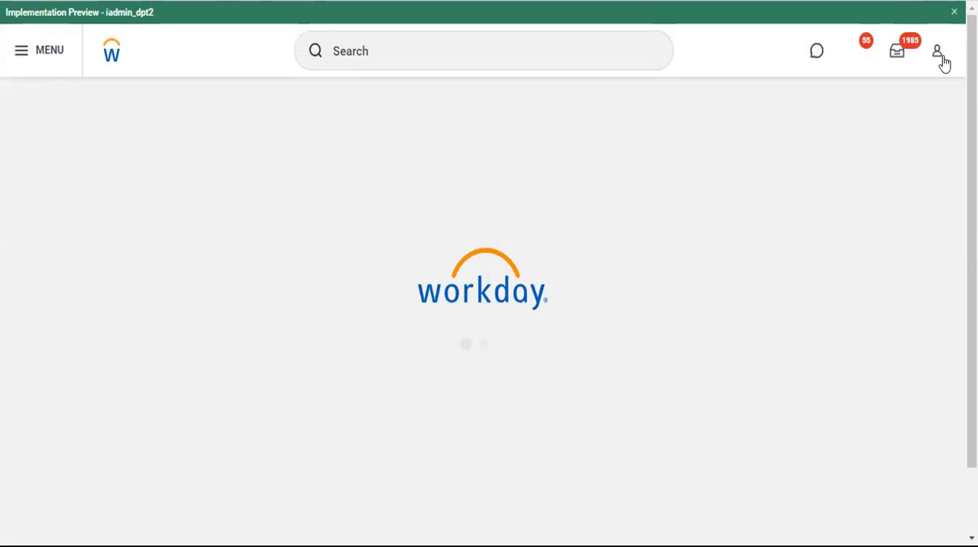
Reopen the most recent Create Compensation Grade draft from the Recovery Assistant.
{"action": "left_click", "coordinate": [938, 55]}
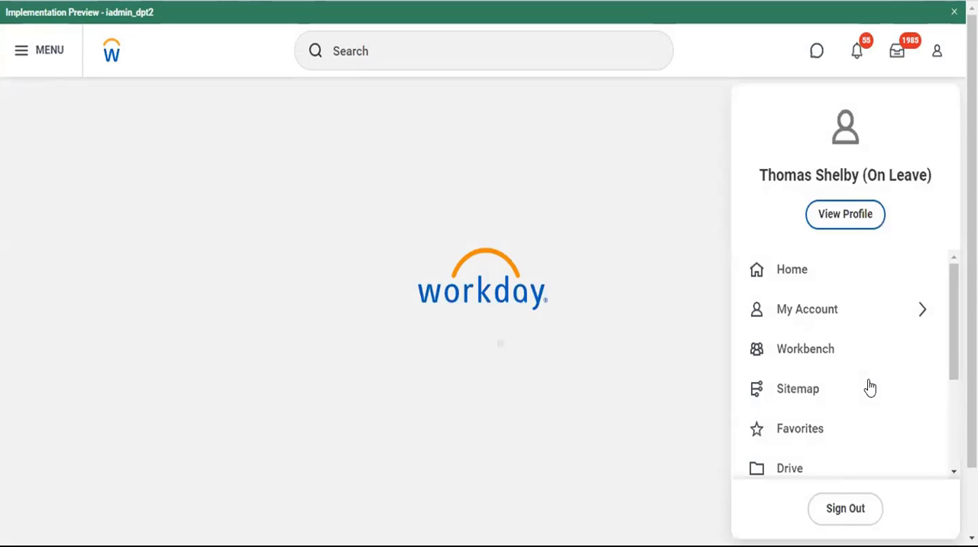
{"action": "scroll", "coordinate": [869, 387], "scroll_direction": "down", "scroll_amount": 2}
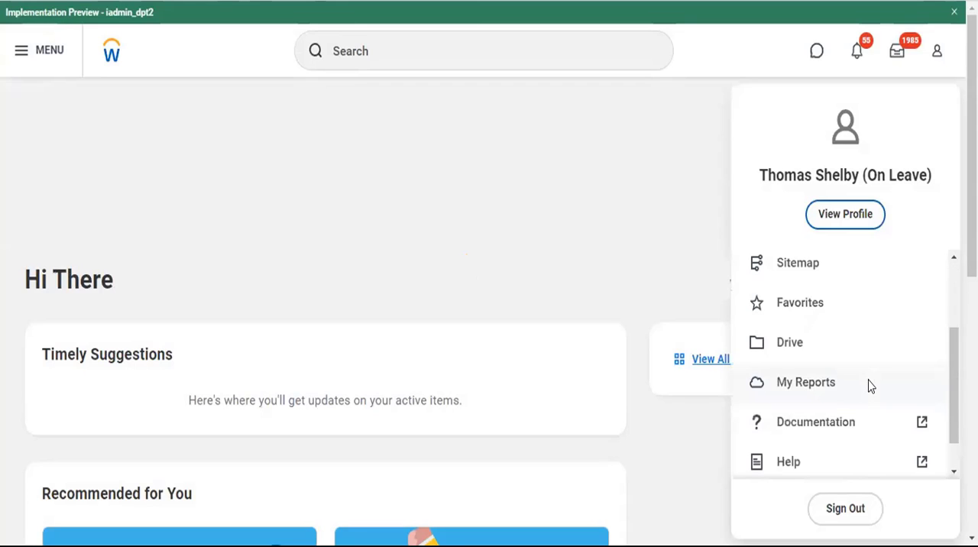
{"action": "scroll", "coordinate": [868, 386], "scroll_direction": "down", "scroll_amount": 1}
{"action": "scroll", "coordinate": [821, 192], "scroll_direction": "down", "scroll_amount": 3}
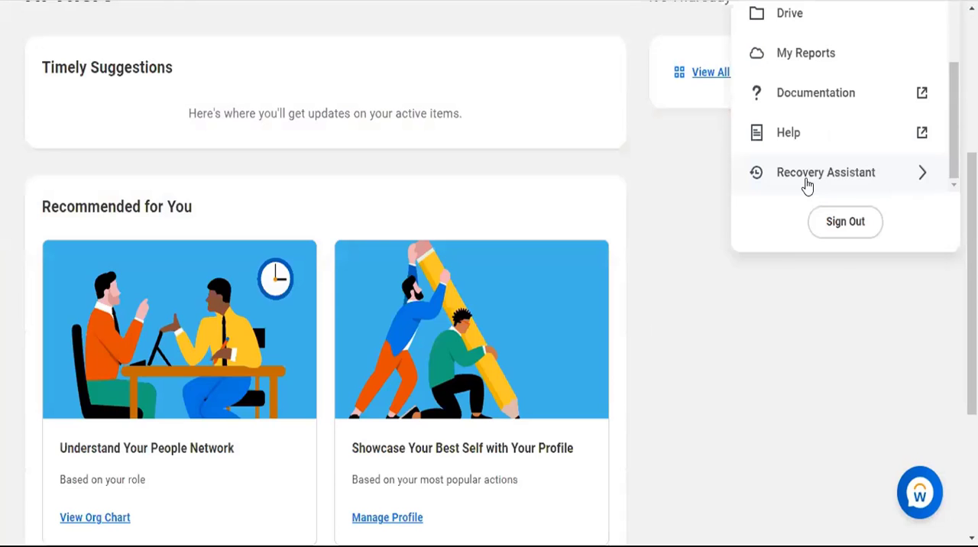
{"action": "left_click", "coordinate": [807, 186]}
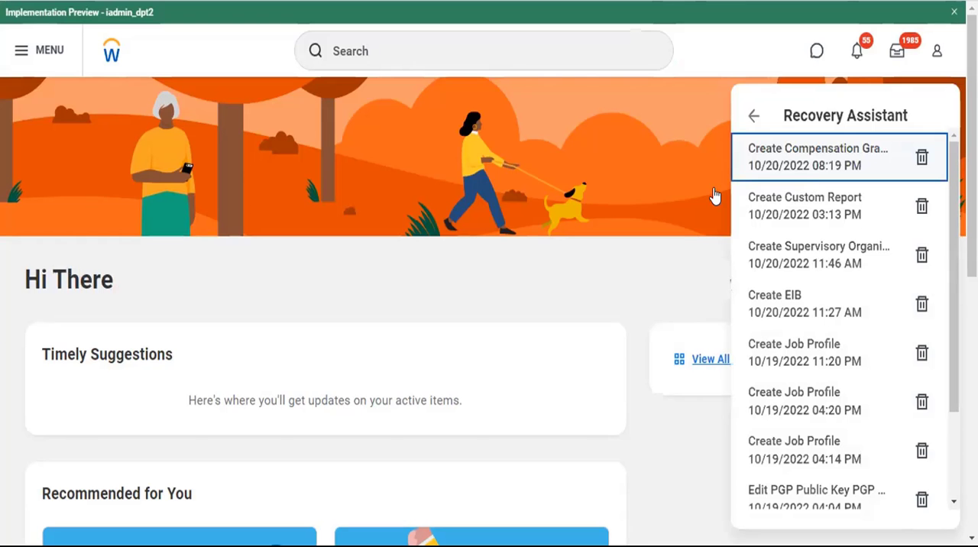
{"action": "left_click", "coordinate": [795, 155]}
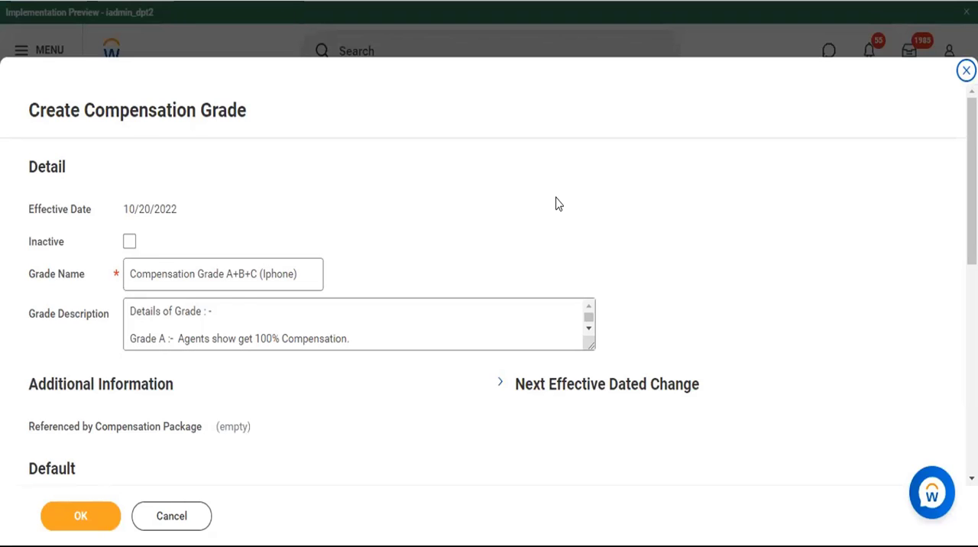
Remove the existing profile row from the recovered grade's Compensation Grade Profiles.
{"action": "scroll", "coordinate": [557, 203], "scroll_direction": "down", "scroll_amount": 2}
{"action": "scroll", "coordinate": [557, 195], "scroll_direction": "down", "scroll_amount": 3}
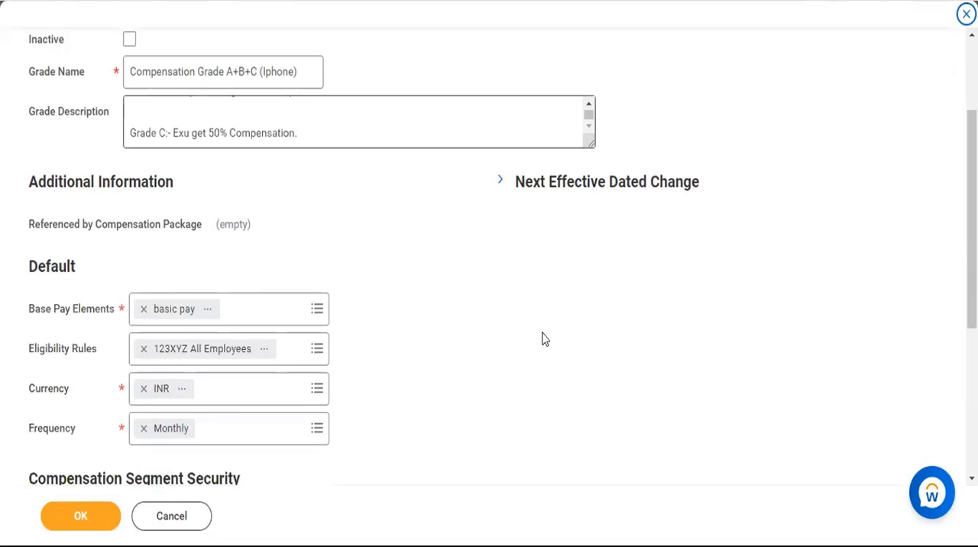
{"action": "scroll", "coordinate": [544, 339], "scroll_direction": "down", "scroll_amount": 3}
{"action": "scroll", "coordinate": [529, 333], "scroll_direction": "down", "scroll_amount": 2}
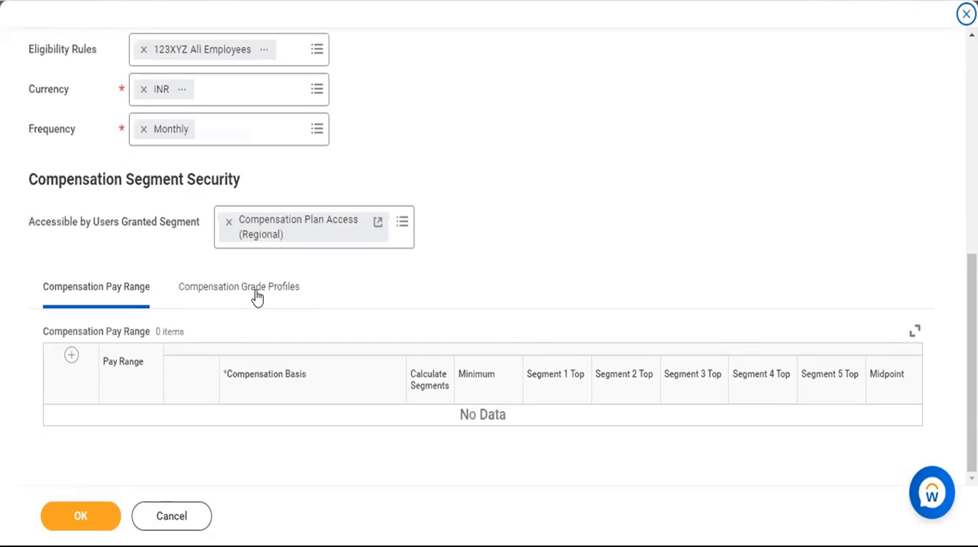
{"action": "left_click", "coordinate": [255, 294]}
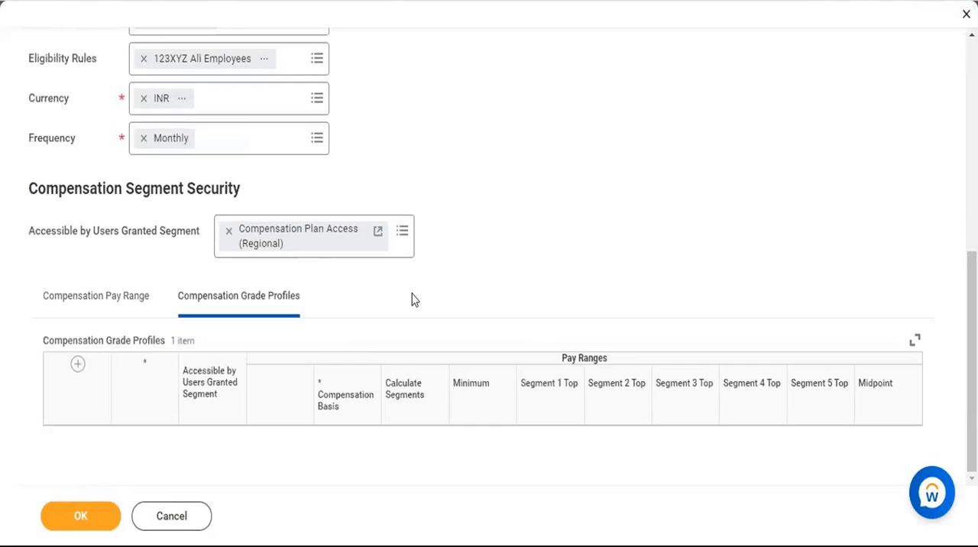
{"action": "left_click", "coordinate": [120, 295]}
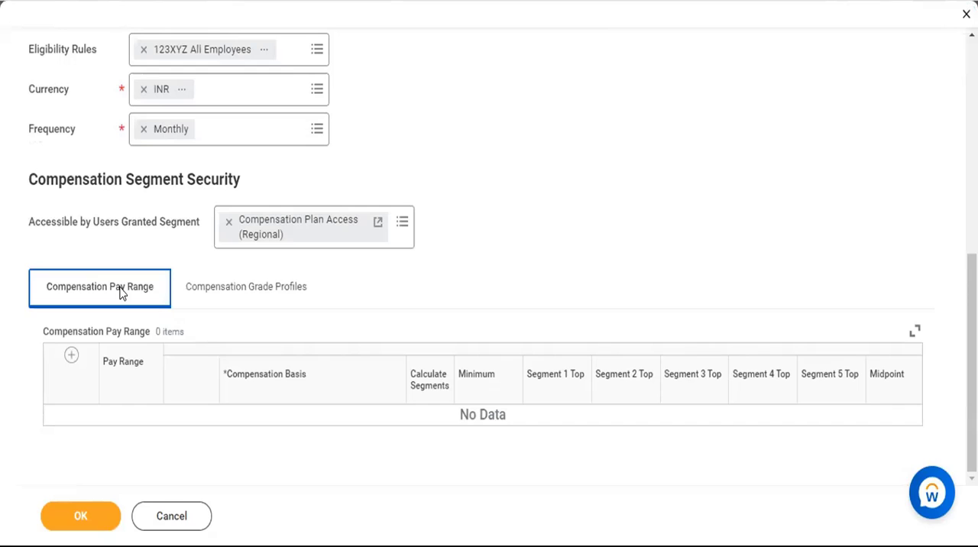
{"action": "left_click", "coordinate": [213, 290]}
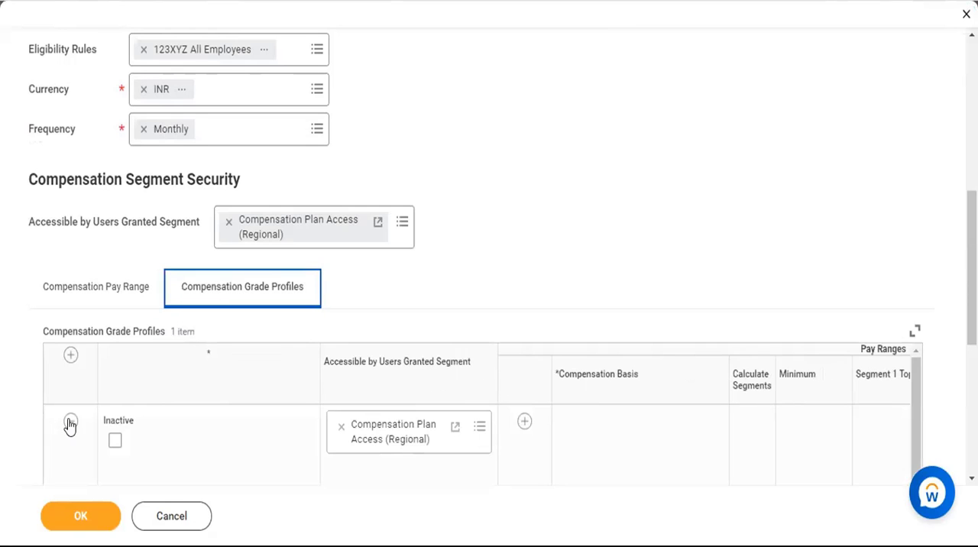
{"action": "left_click", "coordinate": [69, 426]}
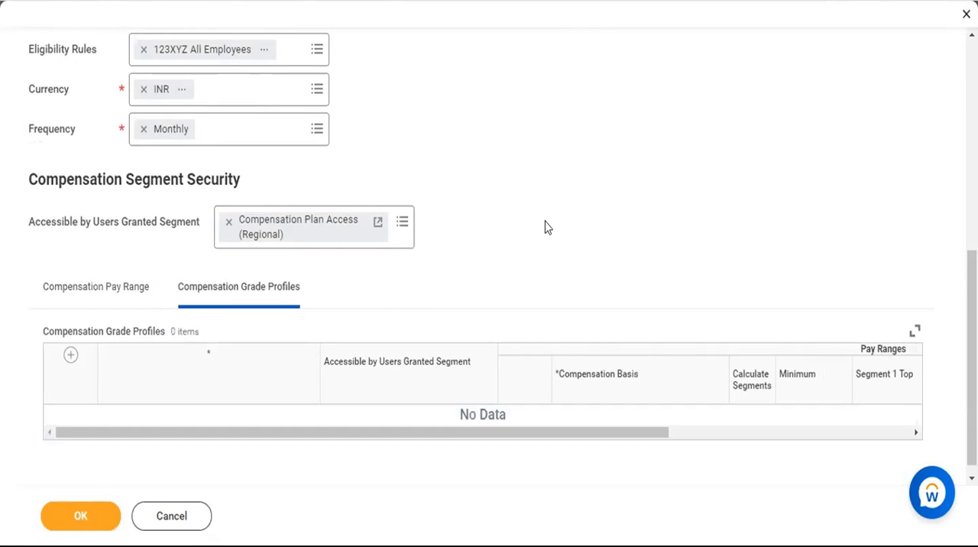
Try to submit the grade without pay ranges or profiles, and read the details of the reported error.
{"action": "scroll", "coordinate": [545, 221], "scroll_direction": "up", "scroll_amount": 2}
{"action": "scroll", "coordinate": [545, 221], "scroll_direction": "up", "scroll_amount": 5}
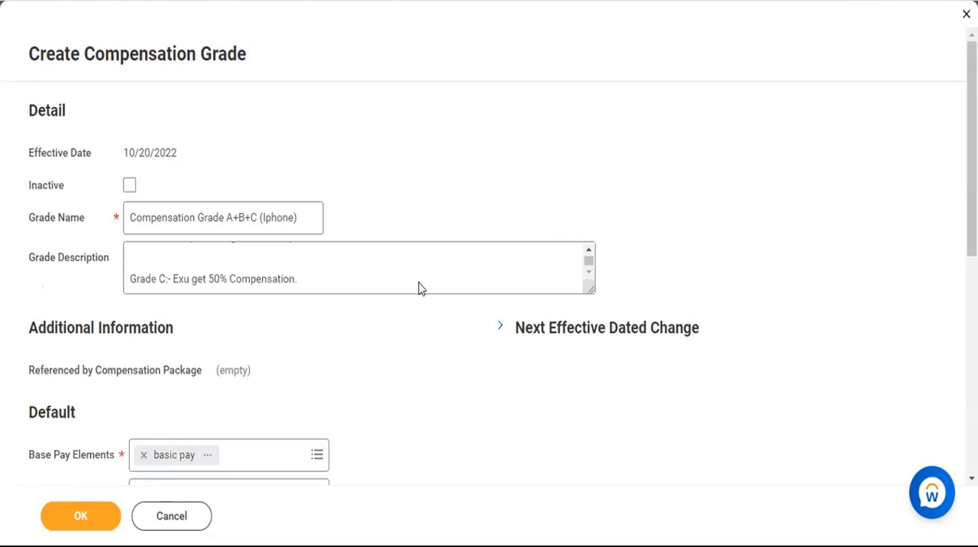
{"action": "key", "text": "Return"}
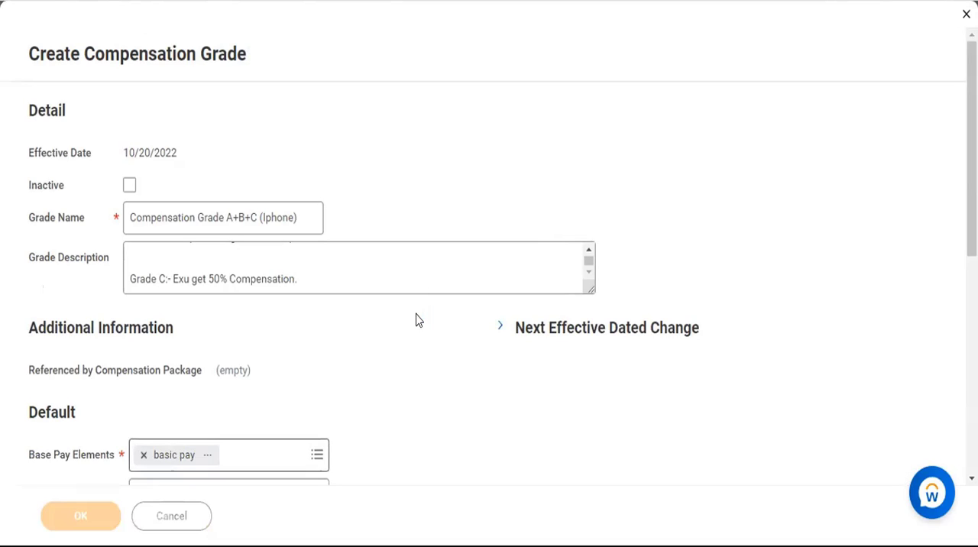
{"action": "scroll", "coordinate": [719, 117], "scroll_direction": "down", "scroll_amount": 2}
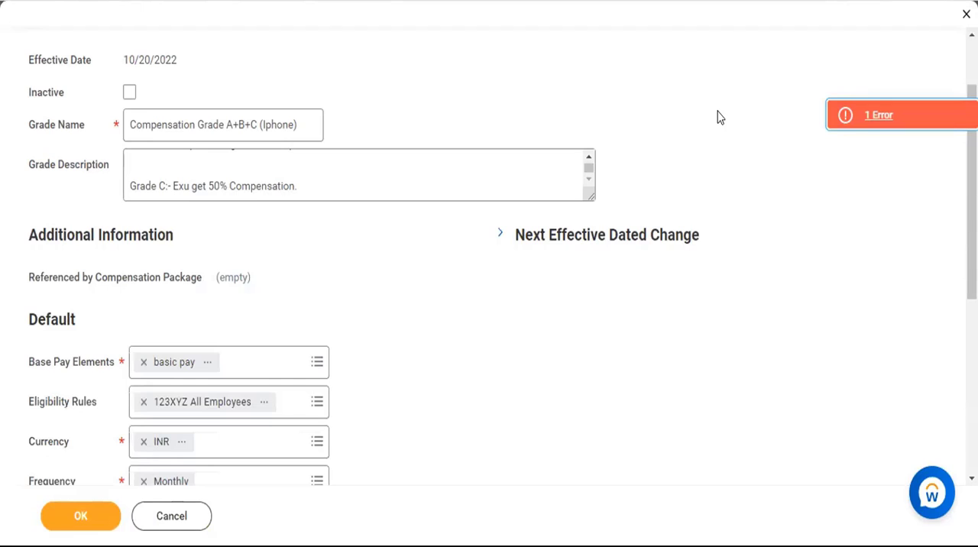
{"action": "scroll", "coordinate": [719, 117], "scroll_direction": "down", "scroll_amount": 5}
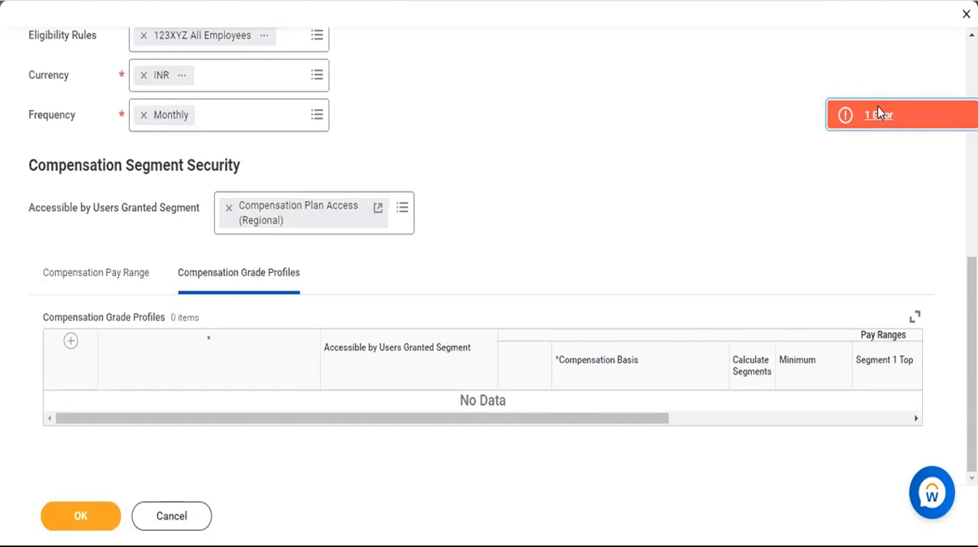
{"action": "left_click", "coordinate": [879, 113]}
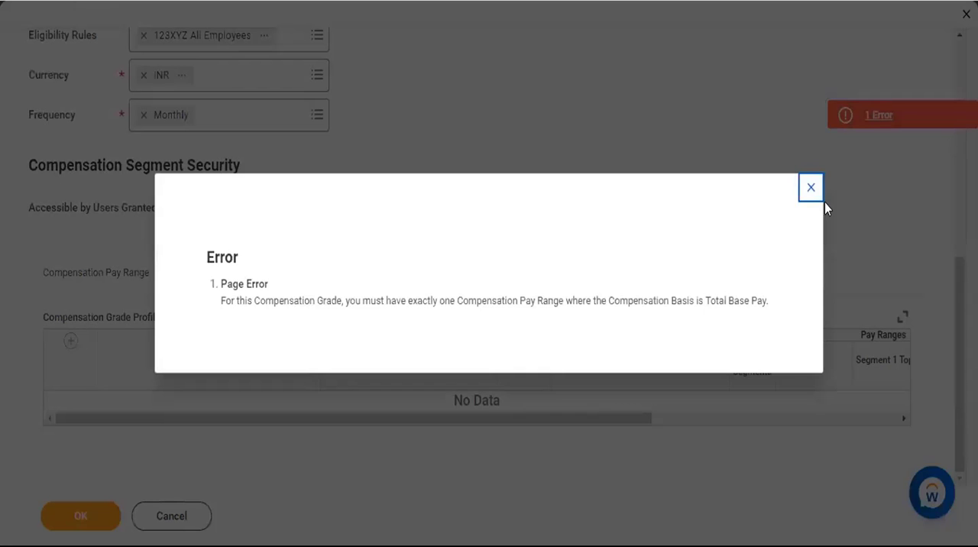
{"action": "left_click", "coordinate": [810, 188]}
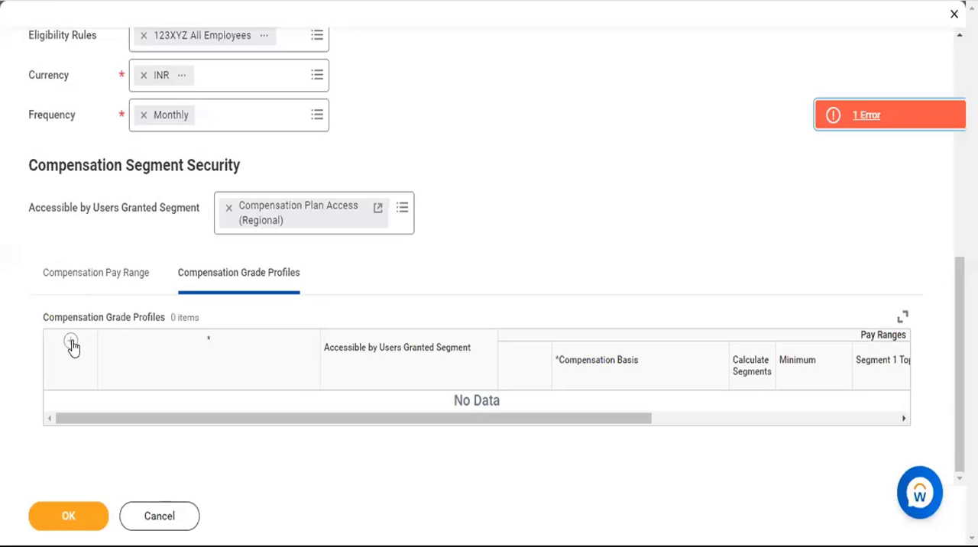
Add a new row to Compensation Grade Profiles and a Total Base Pay row to the Compensation Pay Range.
{"action": "left_click", "coordinate": [71, 341]}
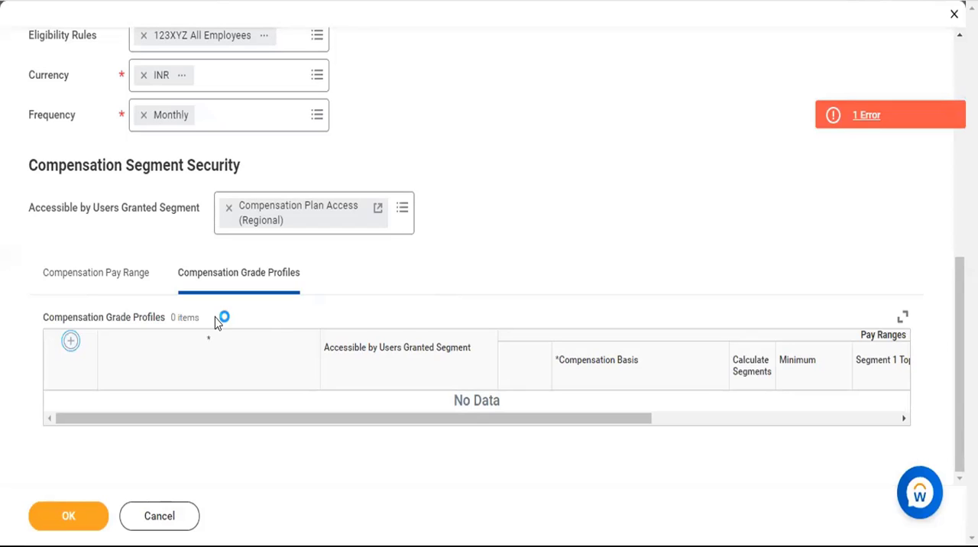
{"action": "left_click", "coordinate": [72, 269]}
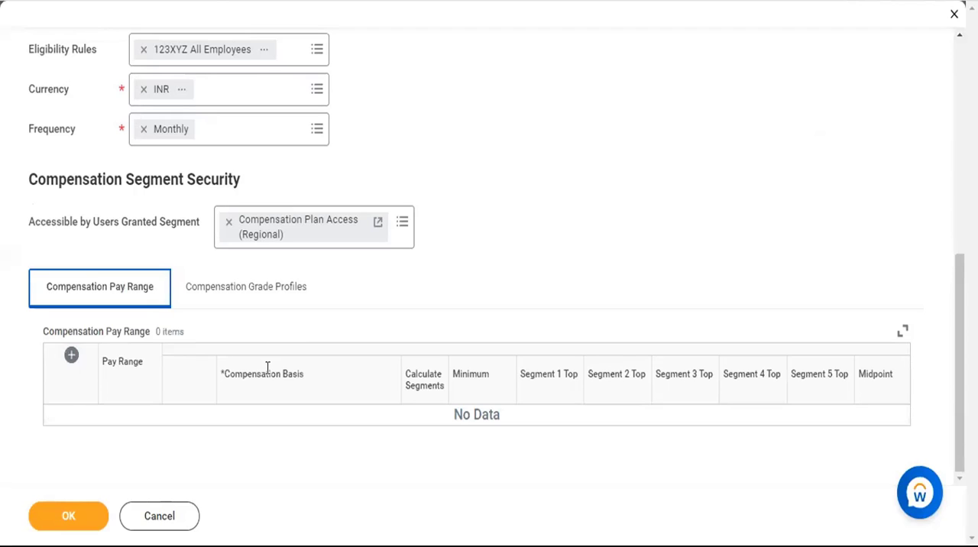
{"action": "scroll", "coordinate": [358, 388], "scroll_direction": "down", "scroll_amount": 1}
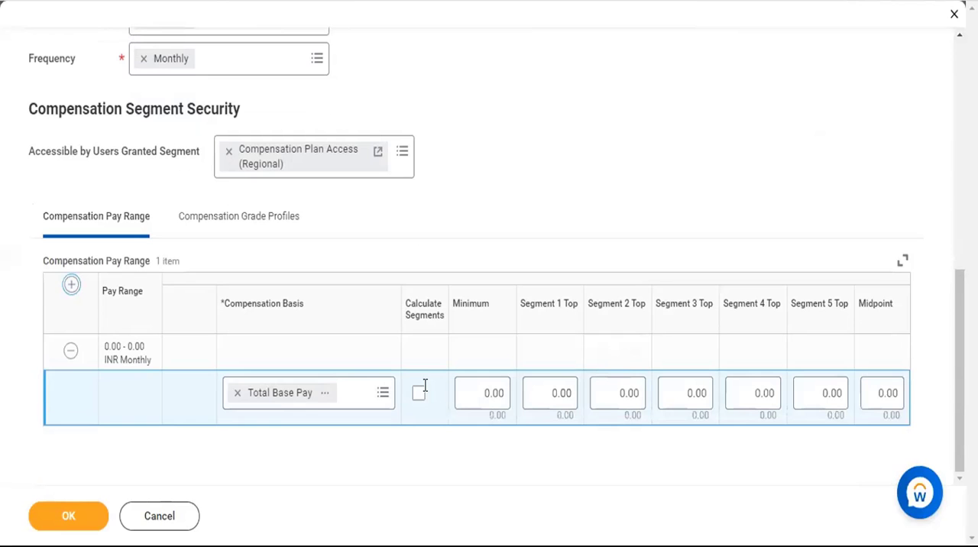
Make the new grade profile accessible by users granted the segment Compensation Plan Access (Regional).
{"action": "left_click", "coordinate": [222, 212]}
{"action": "scroll", "coordinate": [143, 387], "scroll_direction": "down", "scroll_amount": 1}
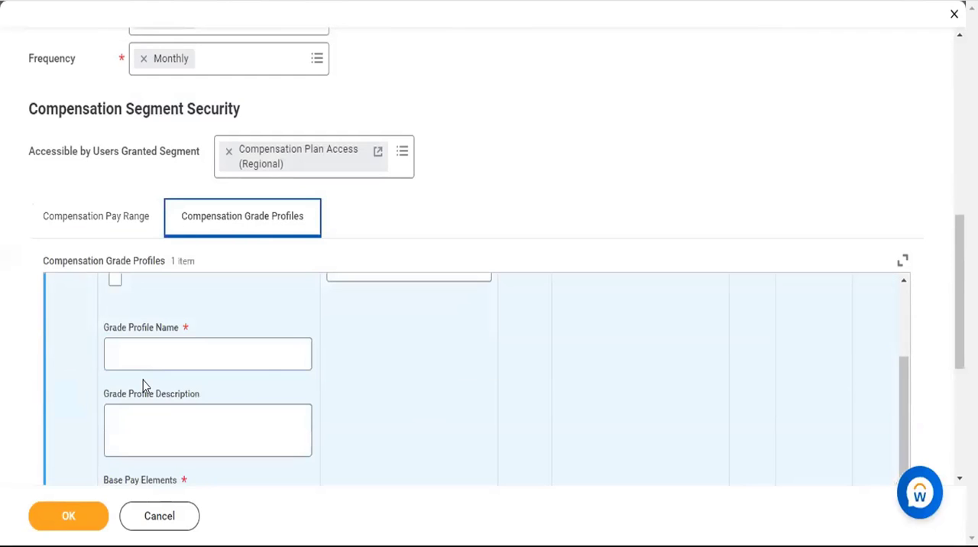
{"action": "scroll", "coordinate": [405, 374], "scroll_direction": "up", "scroll_amount": 1}
{"action": "left_click", "coordinate": [411, 364]}
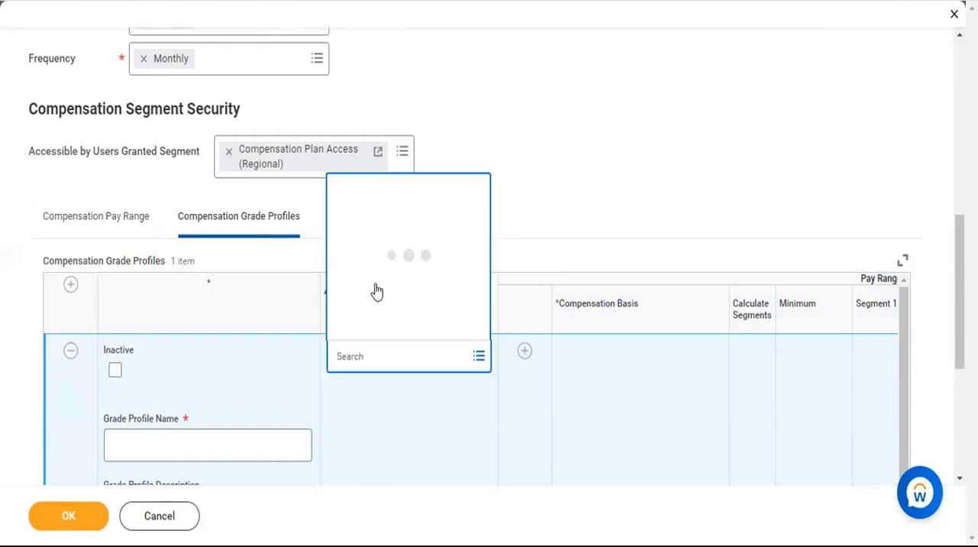
{"action": "left_click", "coordinate": [360, 298]}
{"action": "left_click", "coordinate": [526, 120]}
Copy the Grade Name "Compensation Grade A+B+C (Iphone)" into the new profile's Grade Profile Name.
{"action": "scroll", "coordinate": [380, 196], "scroll_direction": "up", "scroll_amount": 3}
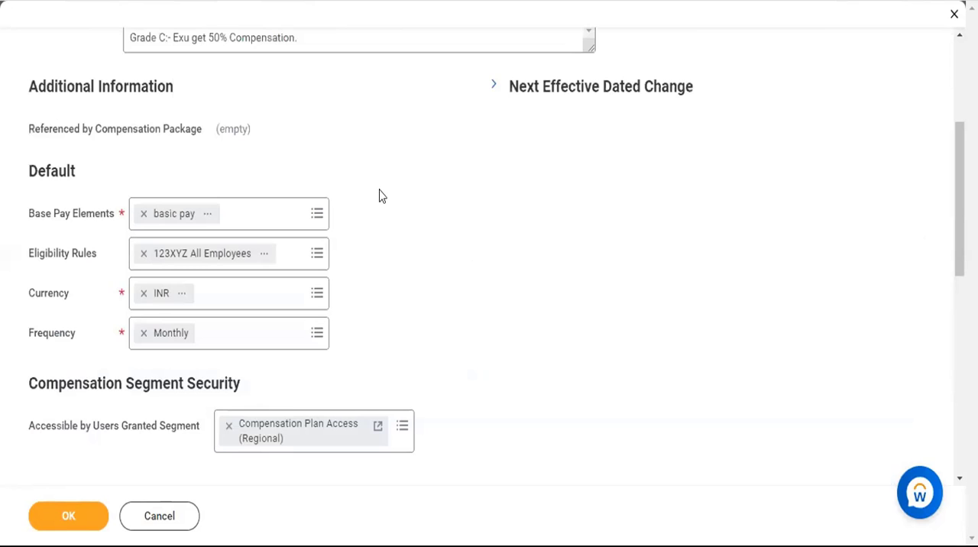
{"action": "scroll", "coordinate": [380, 195], "scroll_direction": "up", "scroll_amount": 2}
{"action": "triple_click", "coordinate": [265, 141]}
{"action": "key", "text": "ctrl+c"}
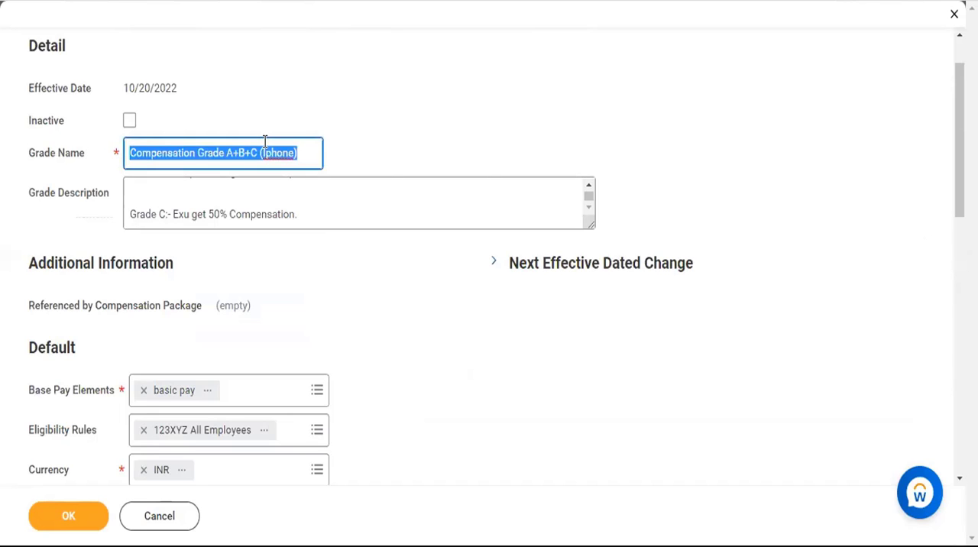
{"action": "scroll", "coordinate": [373, 298], "scroll_direction": "down", "scroll_amount": 6}
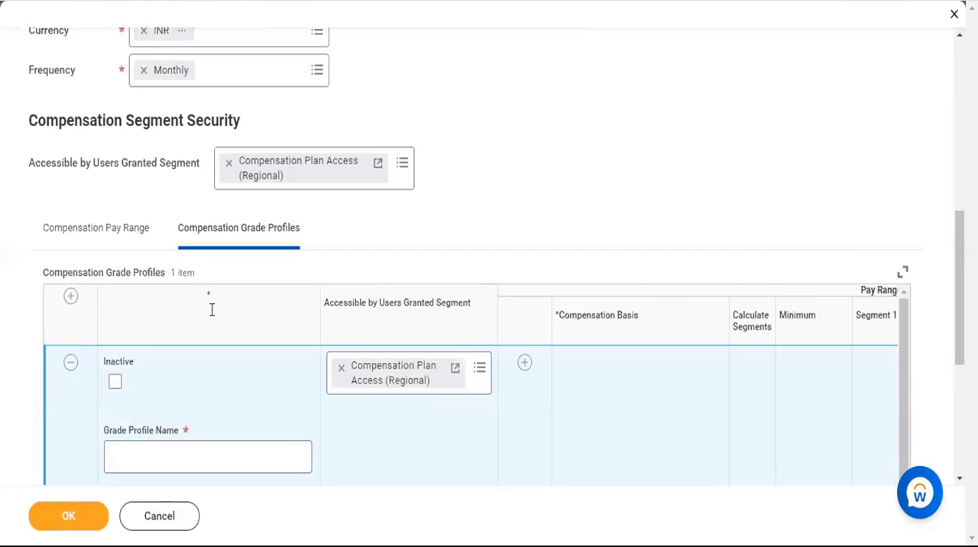
{"action": "scroll", "coordinate": [211, 308], "scroll_direction": "down", "scroll_amount": 2}
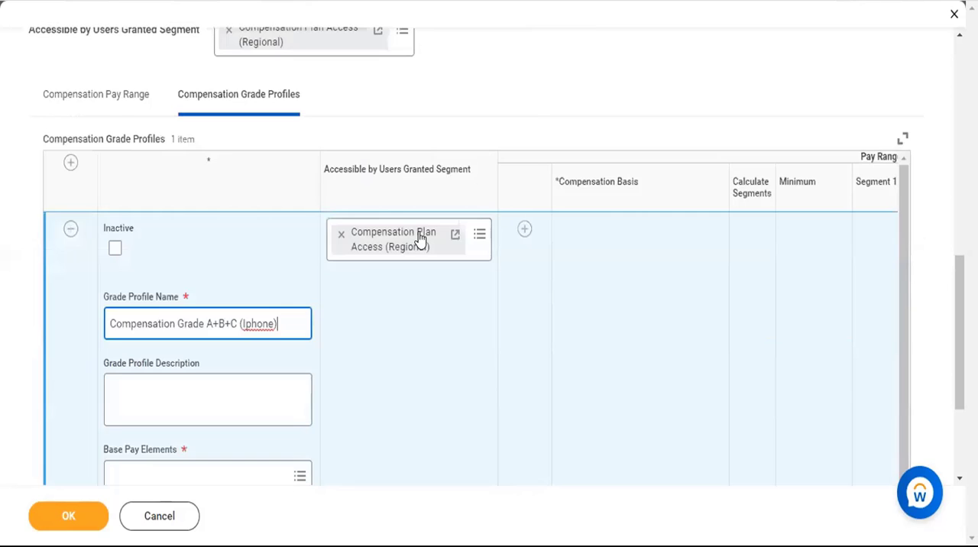
Fill in the new profile's Grade Profile Description with "Compensation Grade A+B+C (Iphone)".
{"action": "scroll", "coordinate": [418, 238], "scroll_direction": "up", "scroll_amount": 5}
{"action": "scroll", "coordinate": [418, 239], "scroll_direction": "up", "scroll_amount": 1}
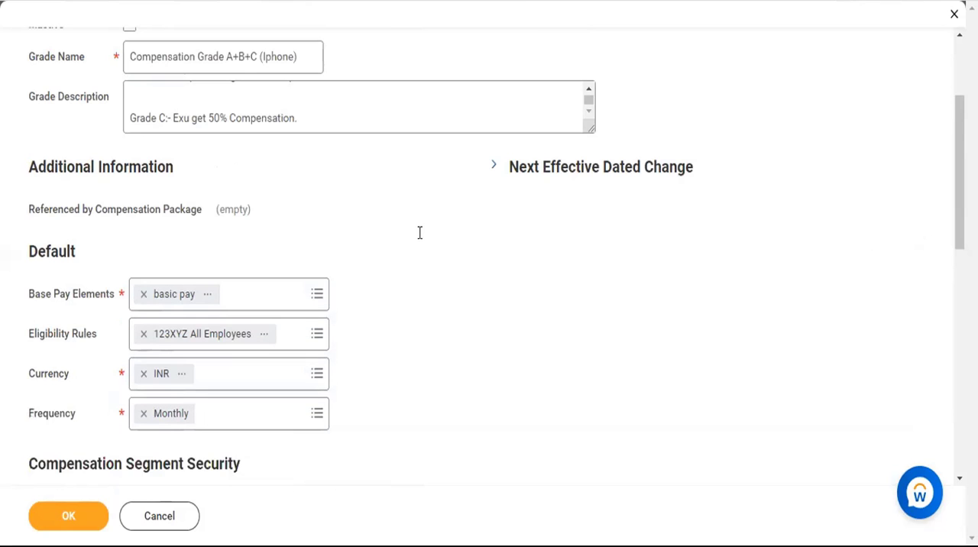
{"action": "scroll", "coordinate": [420, 231], "scroll_direction": "up", "scroll_amount": 1}
{"action": "left_click", "coordinate": [420, 232]}
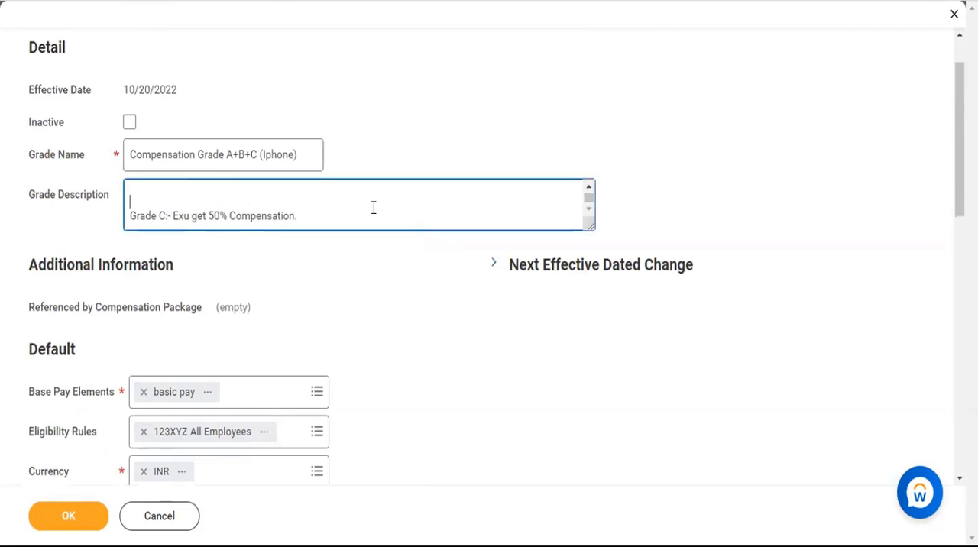
{"action": "key", "text": "ctrl+a"}
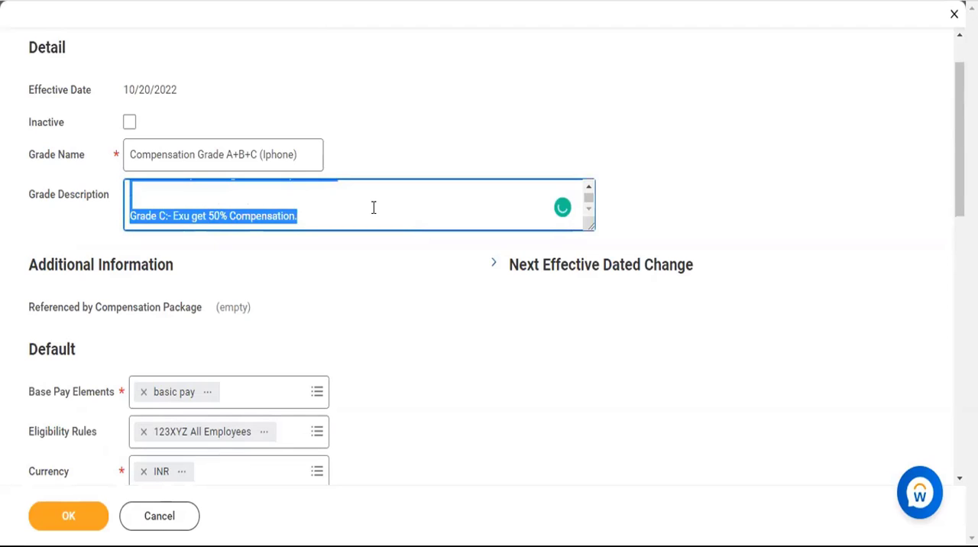
{"action": "key", "text": "alt+Tab"}
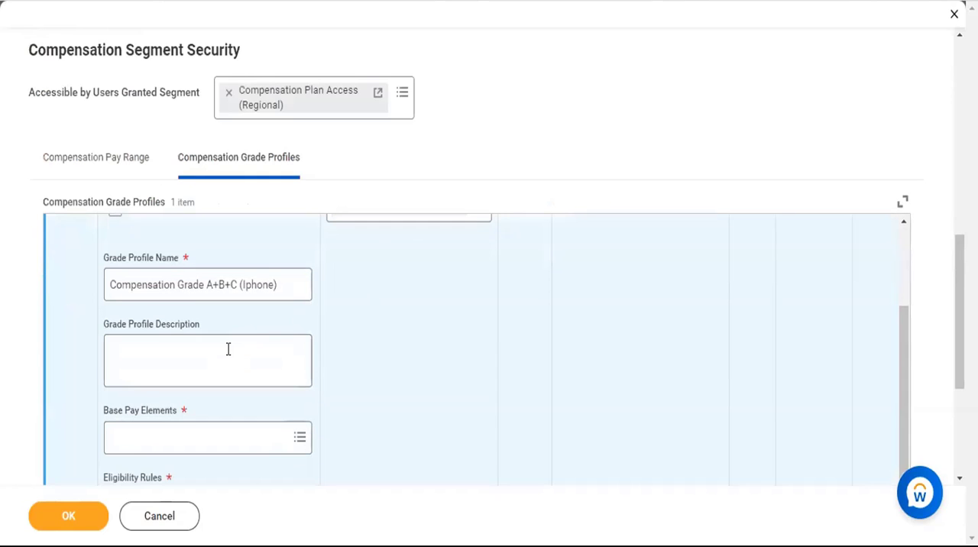
{"action": "left_click", "coordinate": [228, 349]}
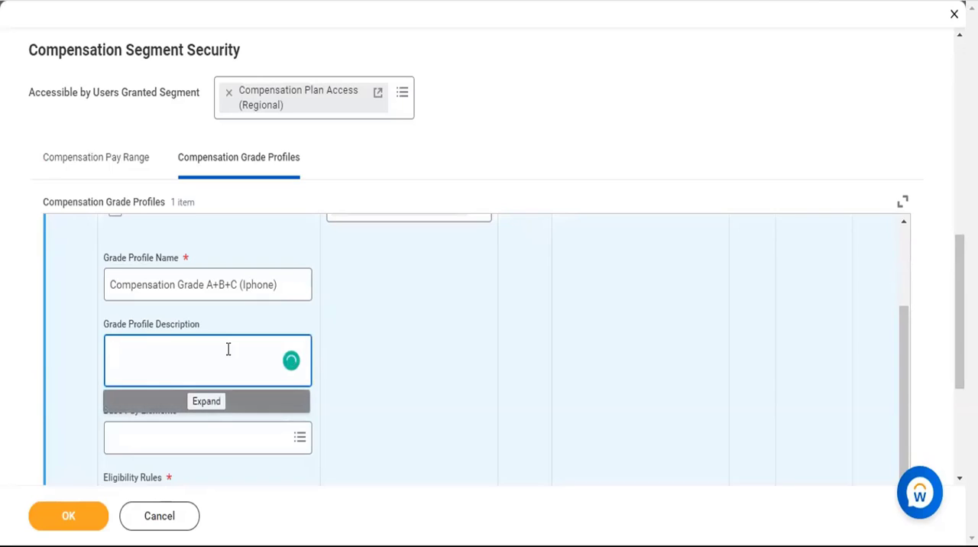
{"action": "key", "text": "ctrl+v"}
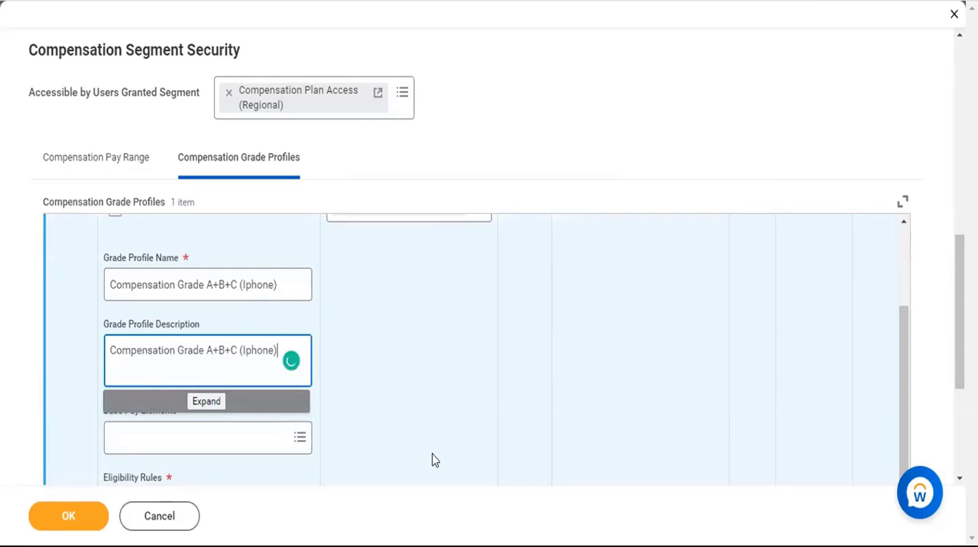
Search the base pay elements for "basi" and assign basic pay to the new grade profile.
{"action": "left_click", "coordinate": [261, 431]}
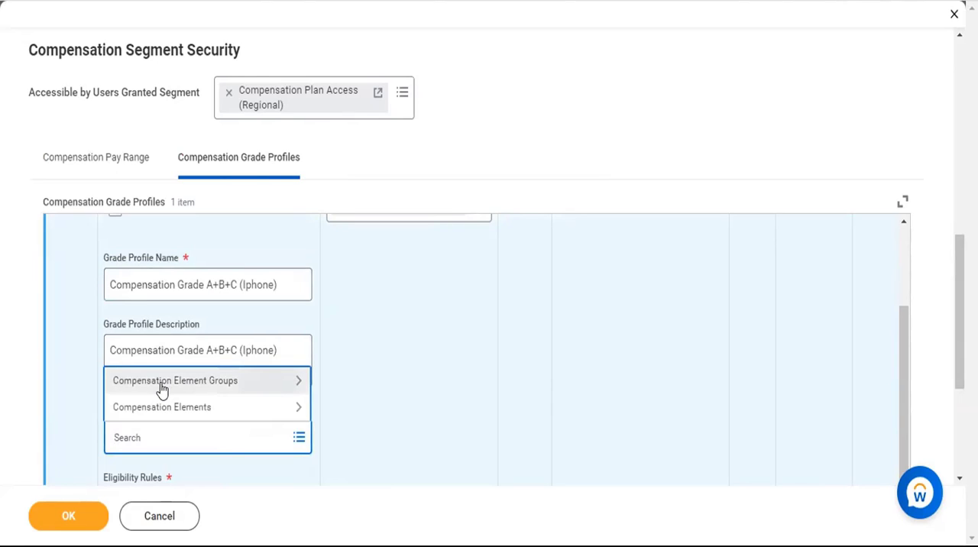
{"action": "left_click", "coordinate": [162, 386]}
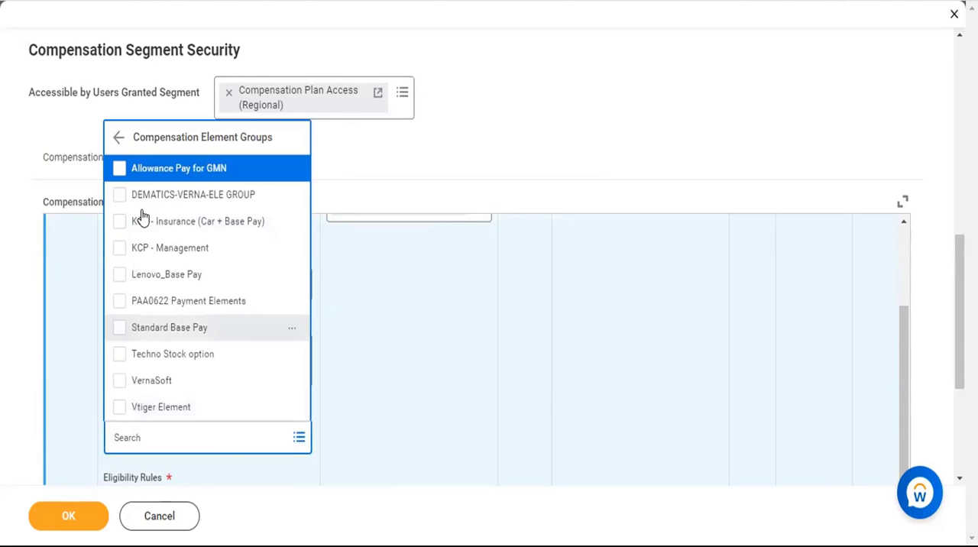
{"action": "left_click", "coordinate": [176, 445]}
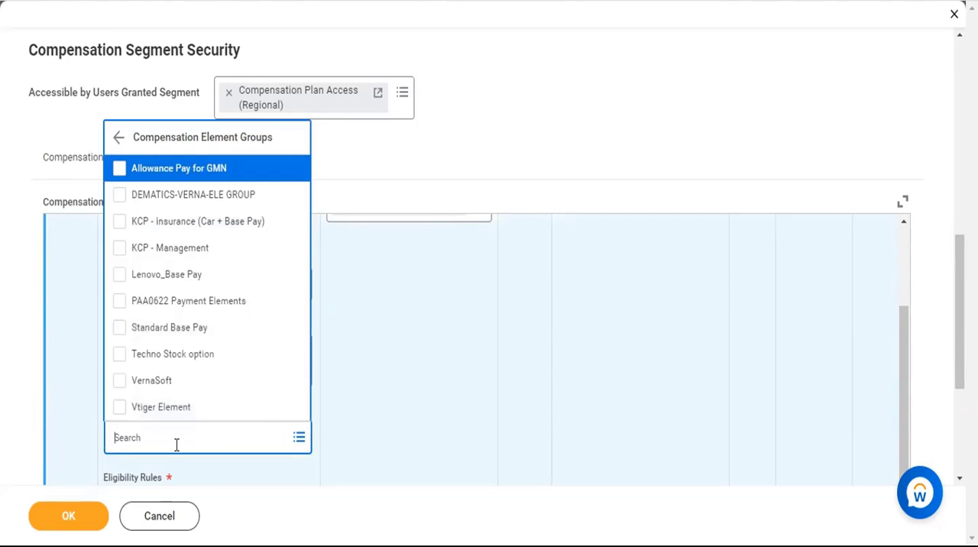
{"action": "type", "text": "basi"}
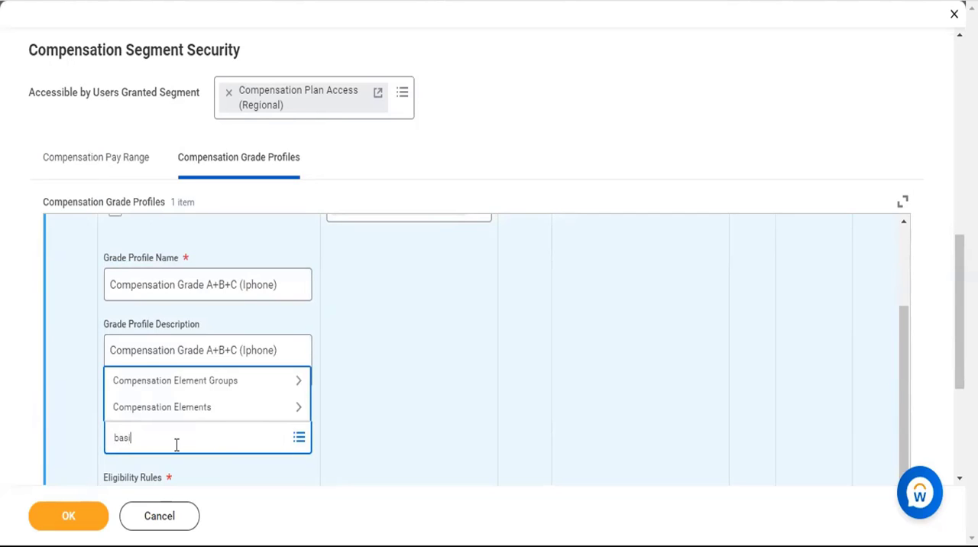
{"action": "key", "text": "Return"}
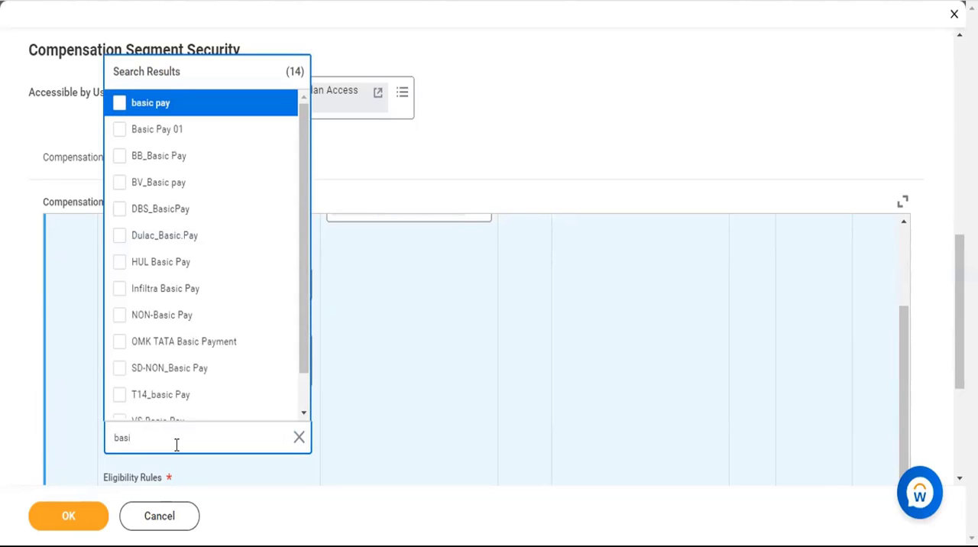
{"action": "left_click", "coordinate": [119, 103]}
{"action": "left_click", "coordinate": [461, 158]}
{"action": "scroll", "coordinate": [461, 158], "scroll_direction": "down", "scroll_amount": 5}
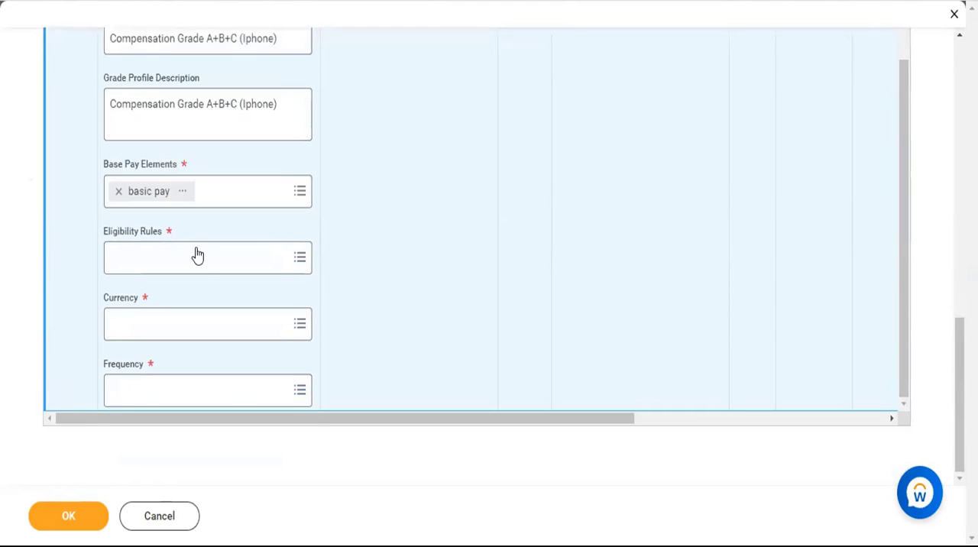
Assign the eligibility rule 123XYZ All Employees to the new grade profile from the partial list of rules.
{"action": "left_click", "coordinate": [208, 264]}
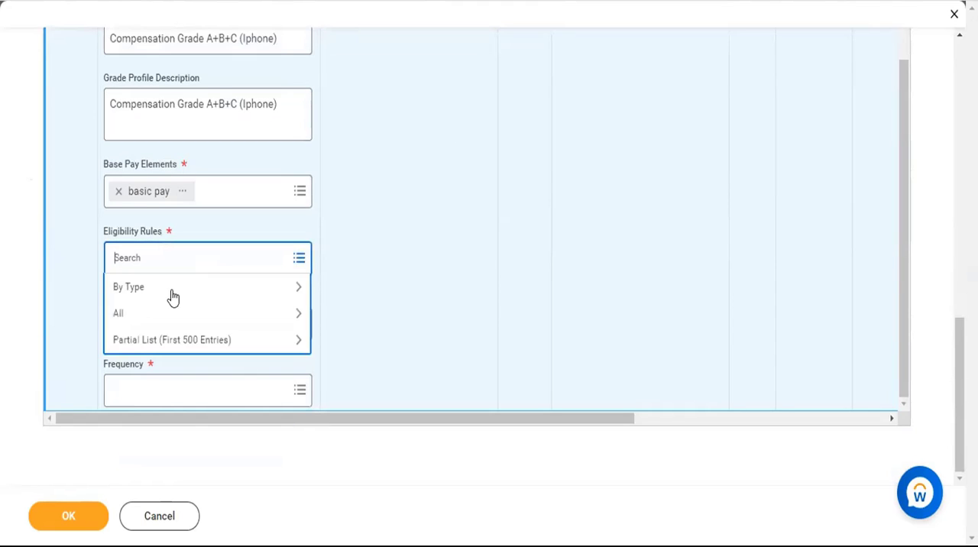
{"action": "left_click", "coordinate": [147, 343]}
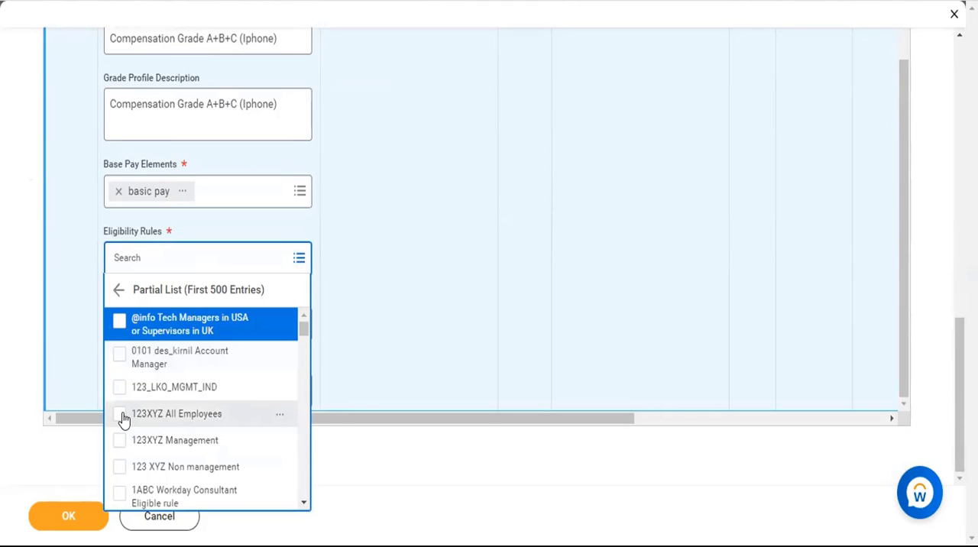
{"action": "left_click", "coordinate": [120, 415]}
{"action": "left_click", "coordinate": [412, 306]}
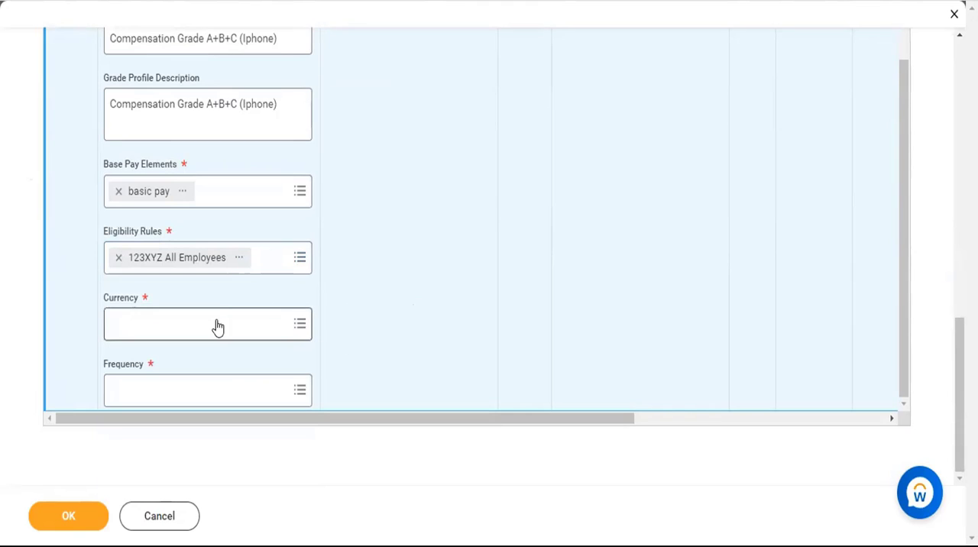
Set the grade profile's Currency to INR and its Frequency to Monthly.
{"action": "left_click", "coordinate": [217, 321]}
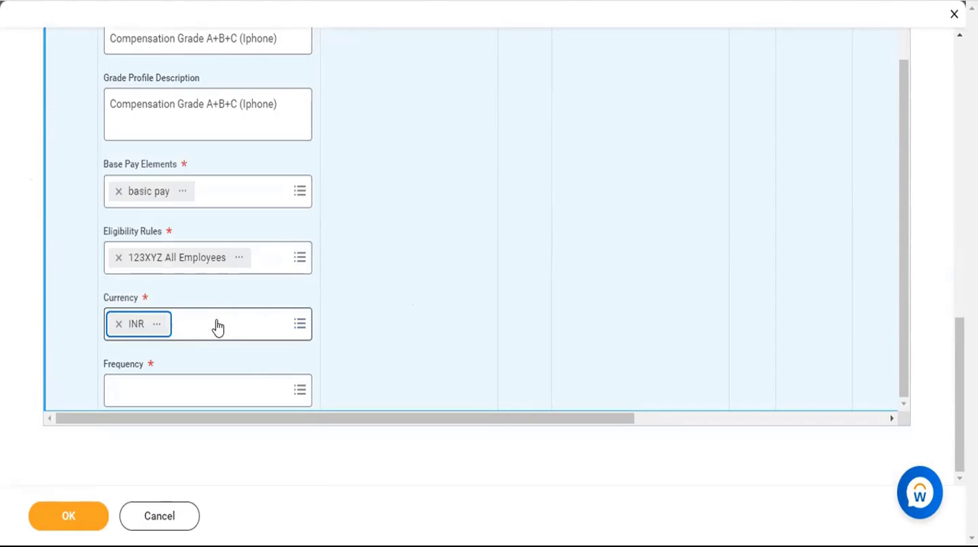
{"action": "left_click", "coordinate": [214, 394]}
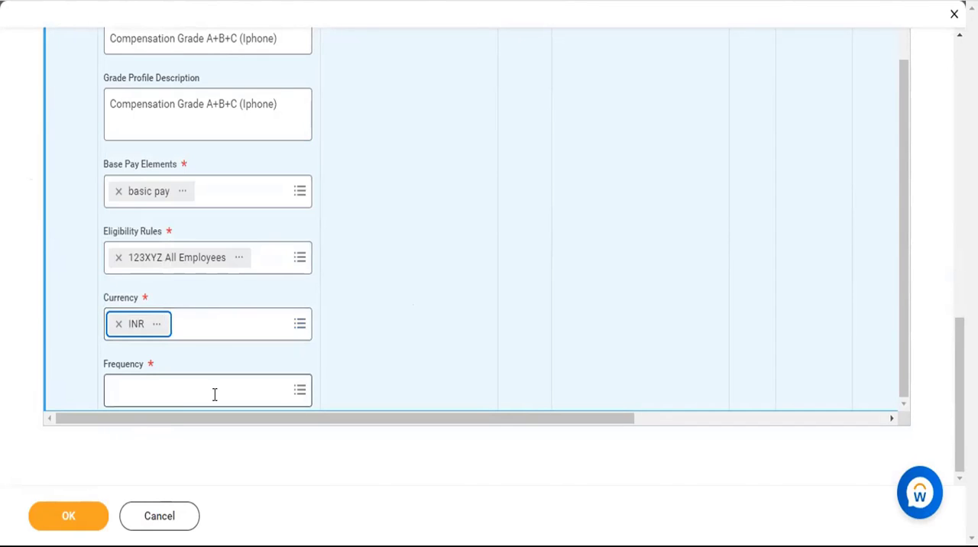
{"action": "type", "text": "MONT"}
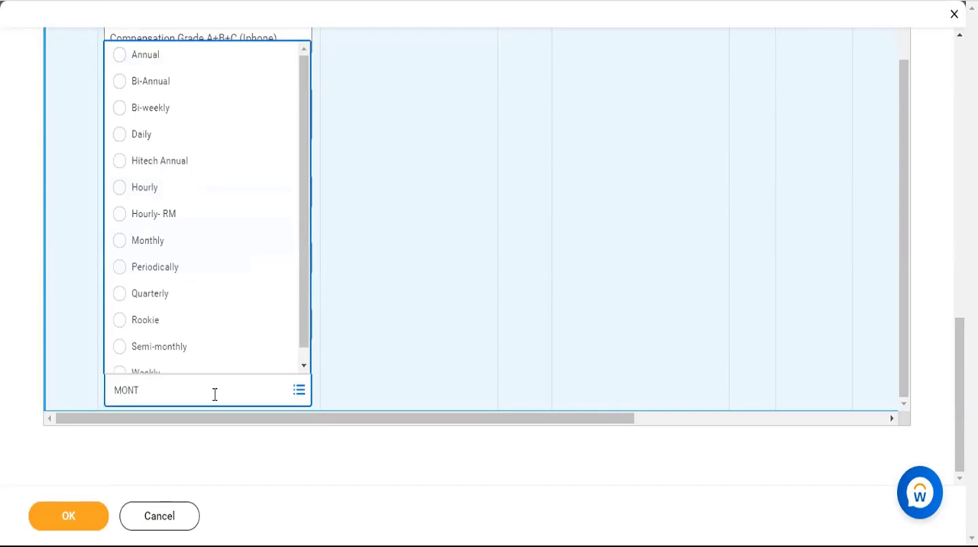
{"action": "left_click", "coordinate": [122, 244]}
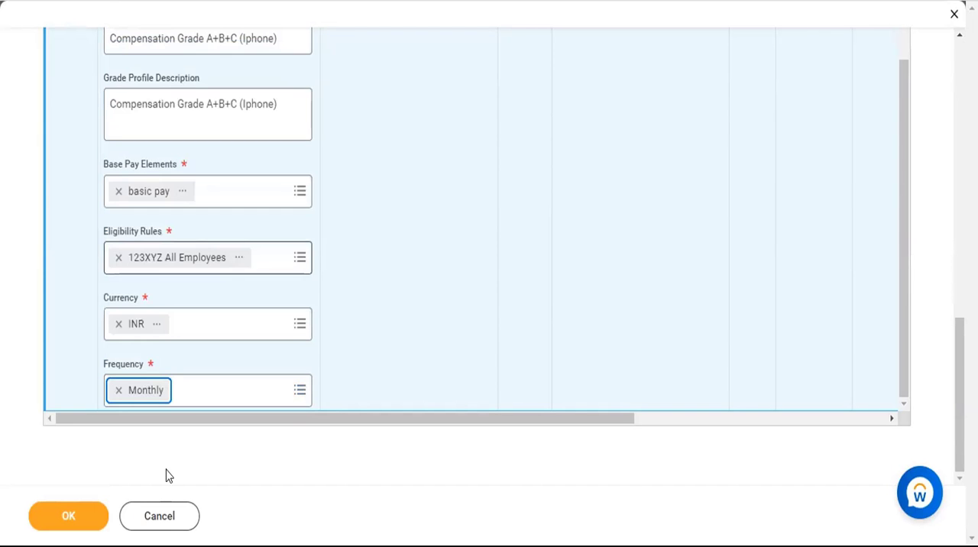
Return to the Compensation Pay Range and try to submit the compensation grade.
{"action": "scroll", "coordinate": [229, 462], "scroll_direction": "up", "scroll_amount": 4}
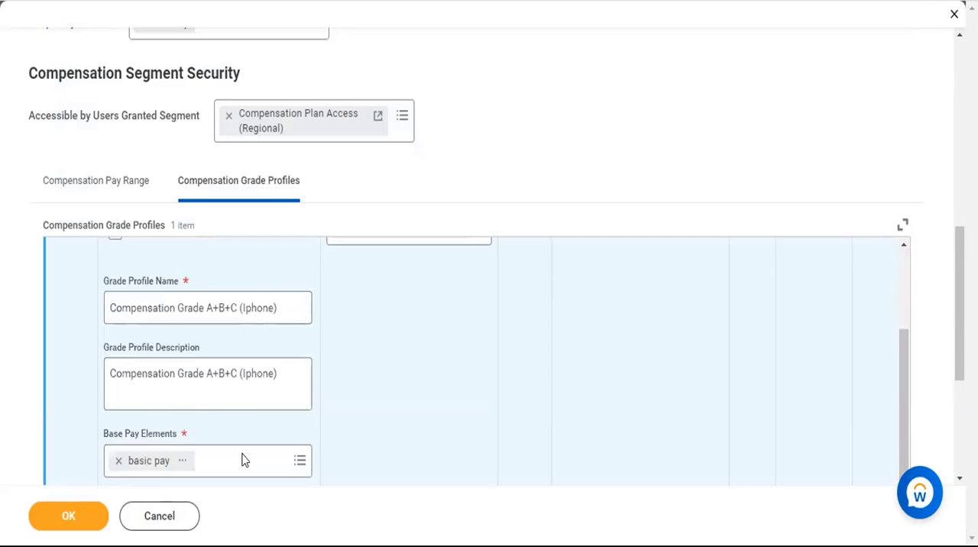
{"action": "scroll", "coordinate": [130, 229], "scroll_direction": "up", "scroll_amount": 2}
{"action": "left_click", "coordinate": [109, 200]}
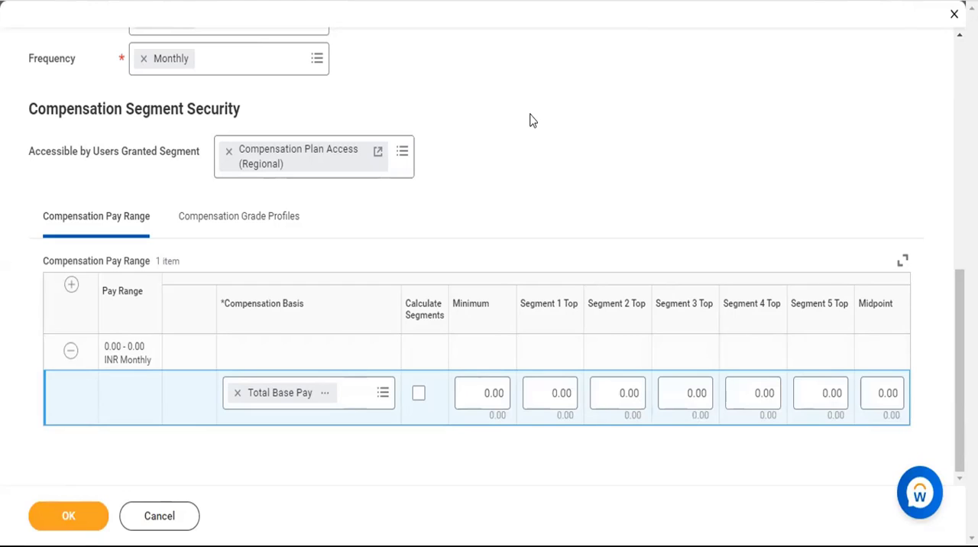
{"action": "left_click", "coordinate": [73, 527]}
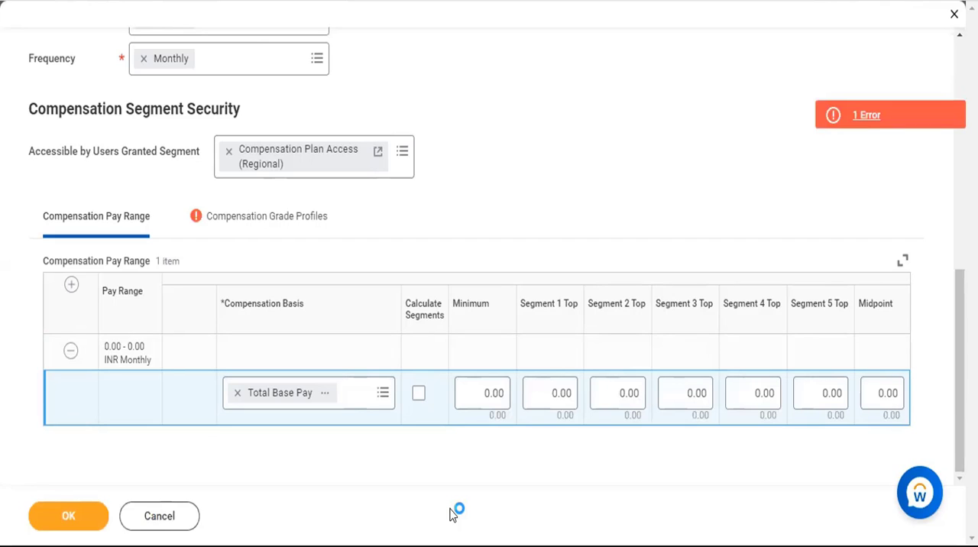
Remove the "Compensation Grade A+B+C (Iphone)" row from the Compensation Grade Profiles and submit the compensation grade.
{"action": "left_click", "coordinate": [253, 232]}
{"action": "scroll", "coordinate": [214, 360], "scroll_direction": "down", "scroll_amount": 5}
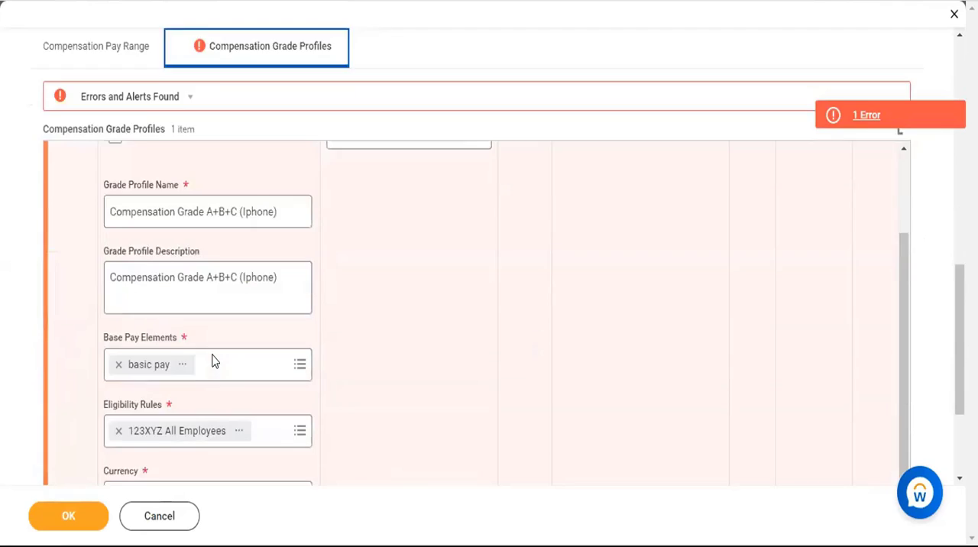
{"action": "scroll", "coordinate": [213, 361], "scroll_direction": "down", "scroll_amount": 3}
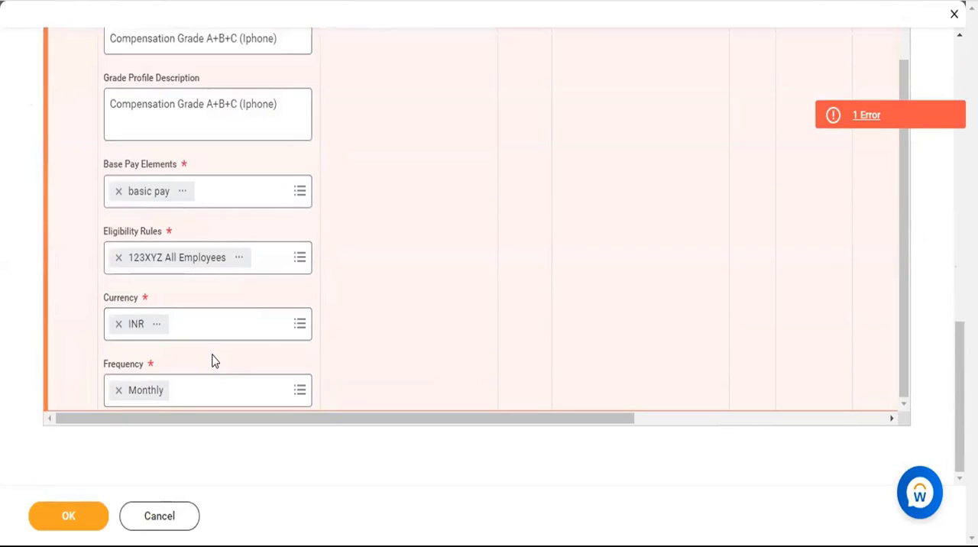
{"action": "scroll", "coordinate": [512, 236], "scroll_direction": "up", "scroll_amount": 2}
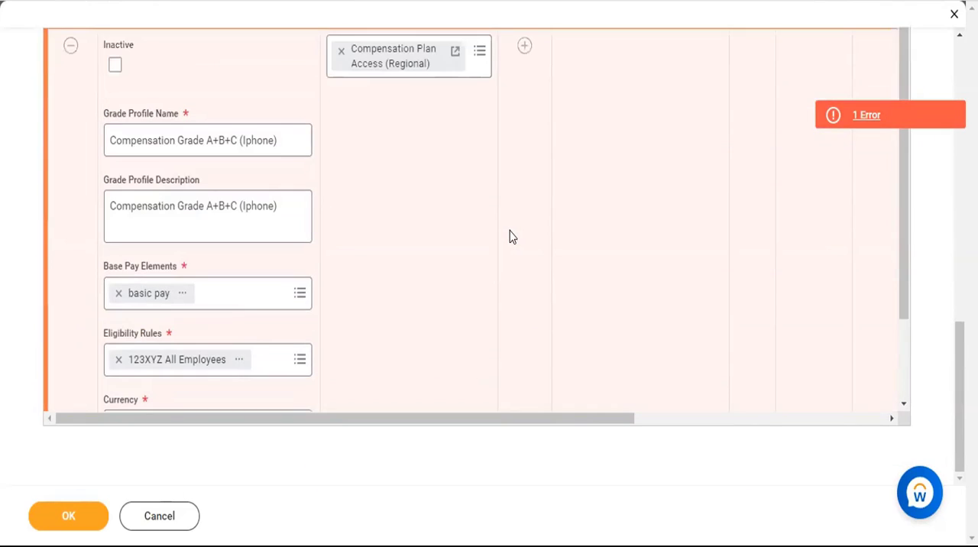
{"action": "scroll", "coordinate": [512, 237], "scroll_direction": "up", "scroll_amount": 5}
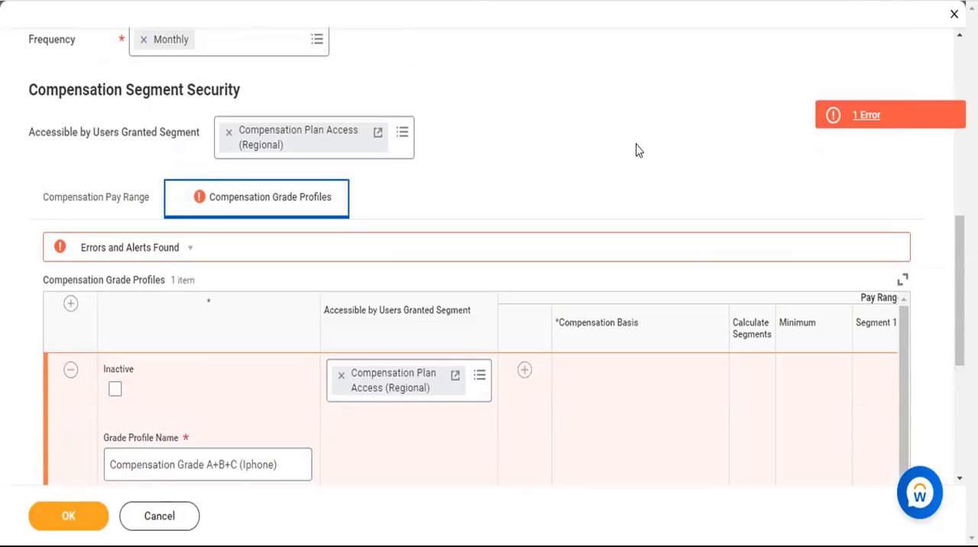
{"action": "left_click", "coordinate": [67, 371]}
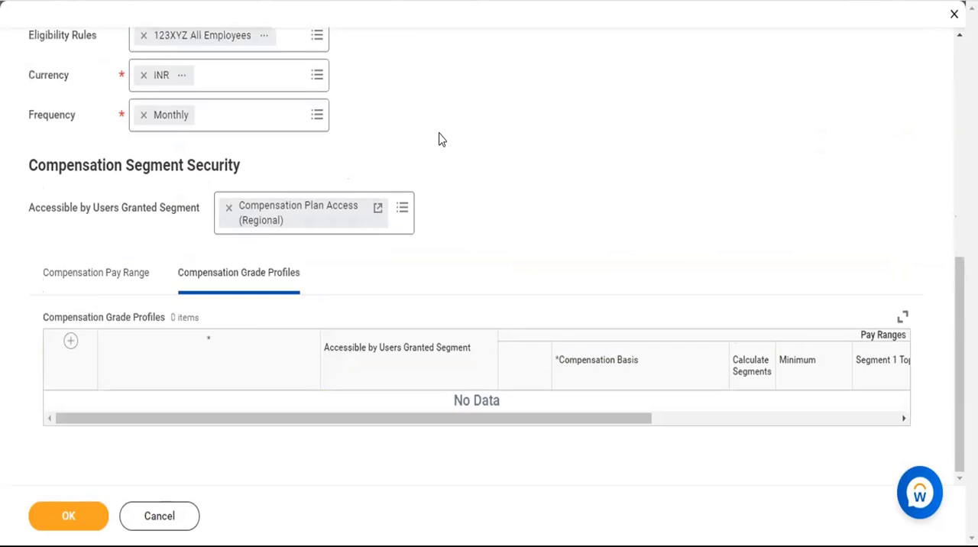
{"action": "left_click", "coordinate": [65, 519]}
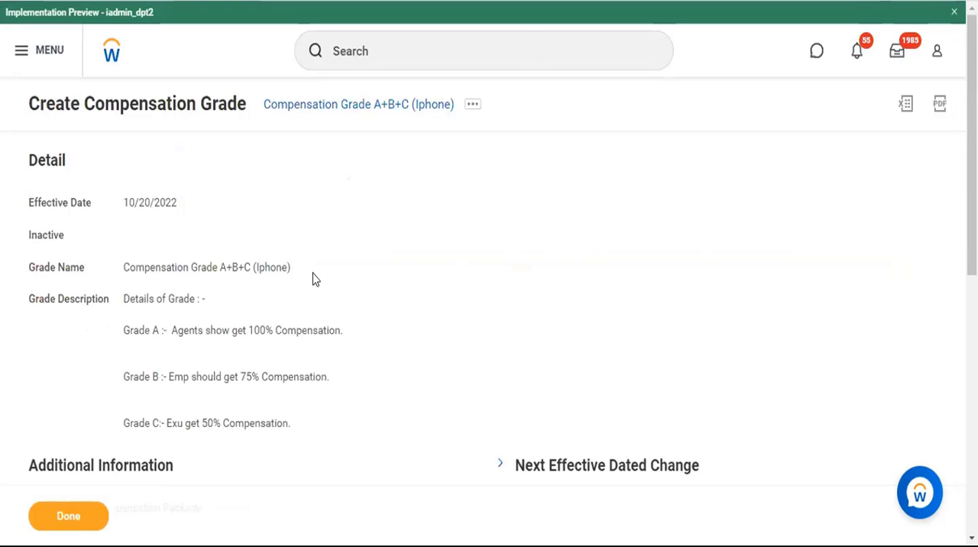
Review the created compensation grade, export it to Excel and open the downloaded workbook.
{"action": "scroll", "coordinate": [312, 278], "scroll_direction": "down", "scroll_amount": 6}
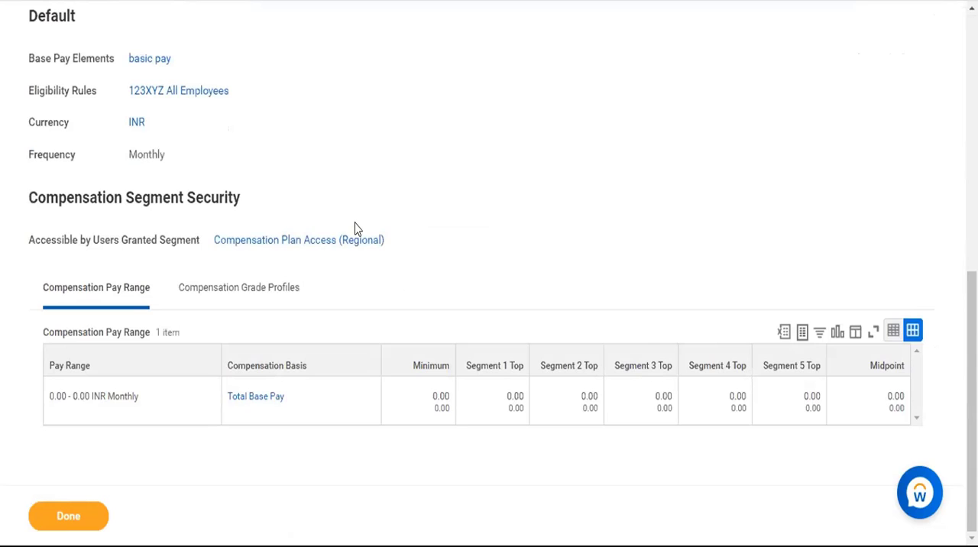
{"action": "scroll", "coordinate": [356, 229], "scroll_direction": "up", "scroll_amount": 5}
{"action": "scroll", "coordinate": [356, 229], "scroll_direction": "up", "scroll_amount": 2}
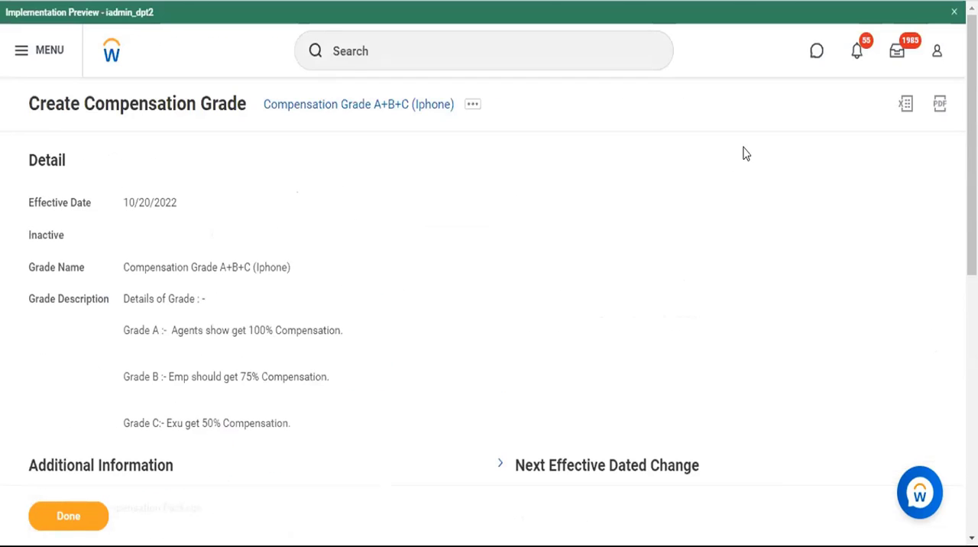
{"action": "left_click", "coordinate": [906, 100]}
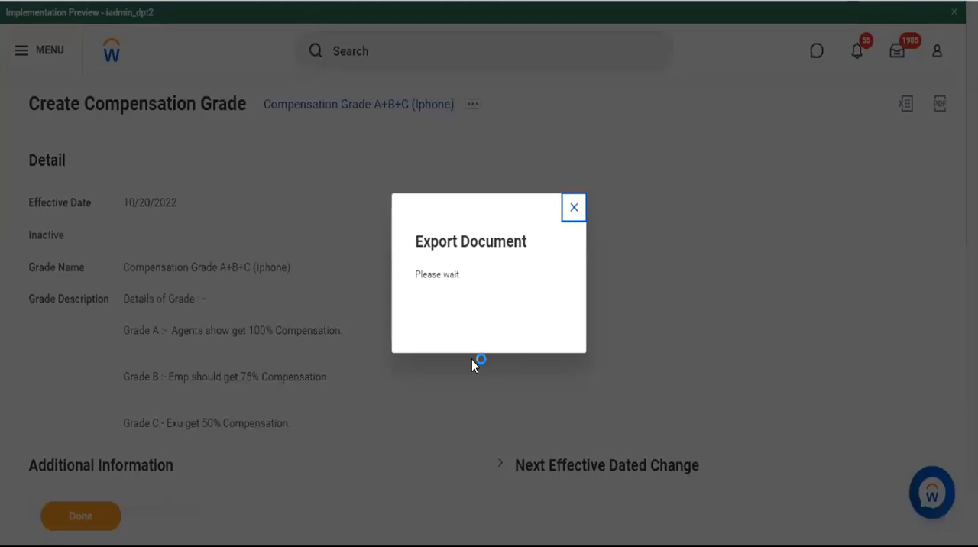
{"action": "left_click", "coordinate": [517, 320]}
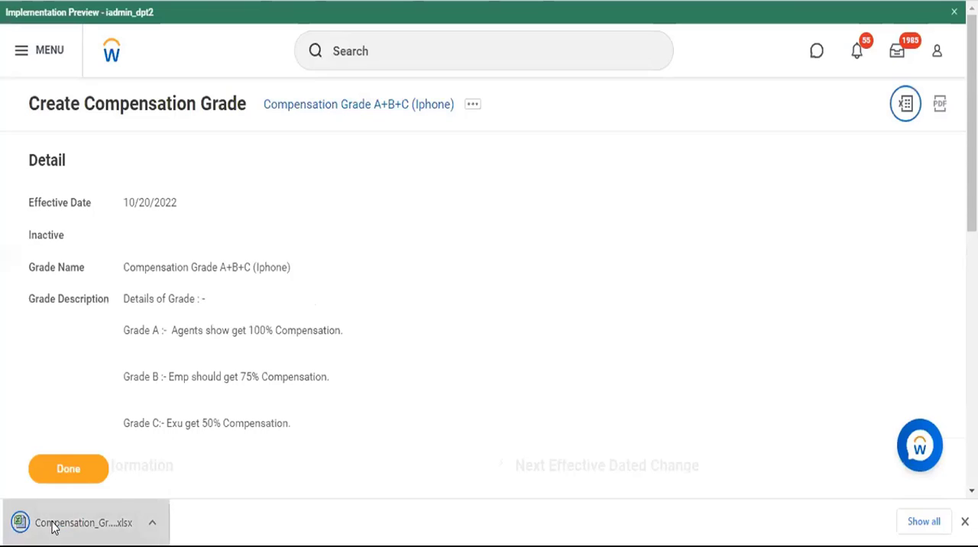
{"action": "left_click", "coordinate": [53, 525]}
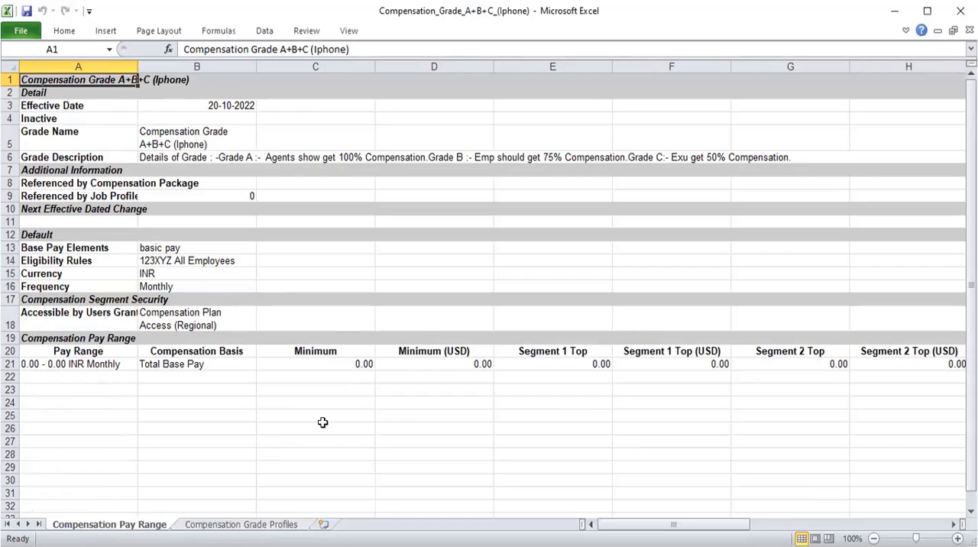
Replace the Pay Range entry in cell A21 of the Compensation Pay Range sheet with "17,500 Rs/-".
{"action": "left_click", "coordinate": [550, 362]}
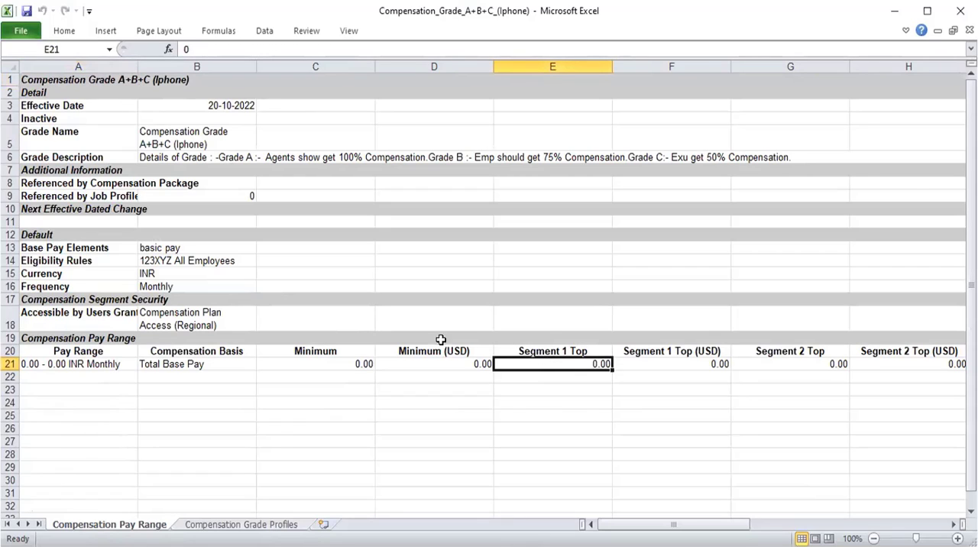
{"action": "left_click", "coordinate": [73, 359]}
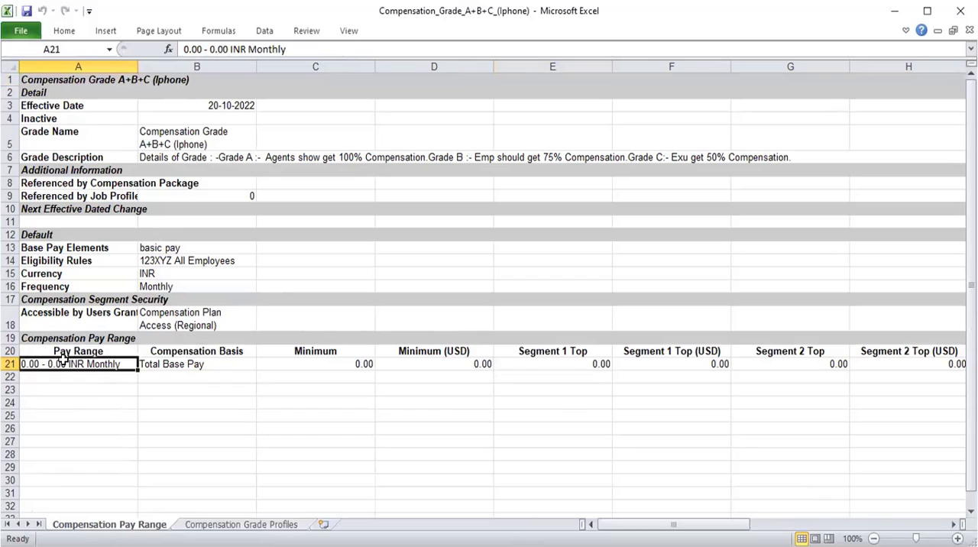
{"action": "left_click", "coordinate": [227, 48]}
{"action": "key", "text": "BackSpace"}
{"action": "key", "text": "Delete"}
{"action": "key", "text": "Delete"}
{"action": "key", "text": "Delete"}
{"action": "key", "text": "Delete"}
{"action": "key", "text": "Delete"}
{"action": "key", "text": "Delete"}
{"action": "key", "text": "Delete"}
{"action": "key", "text": "Delete"}
{"action": "key", "text": "Delete"}
{"action": "key", "text": "Delete"}
{"action": "key", "text": "Delete"}
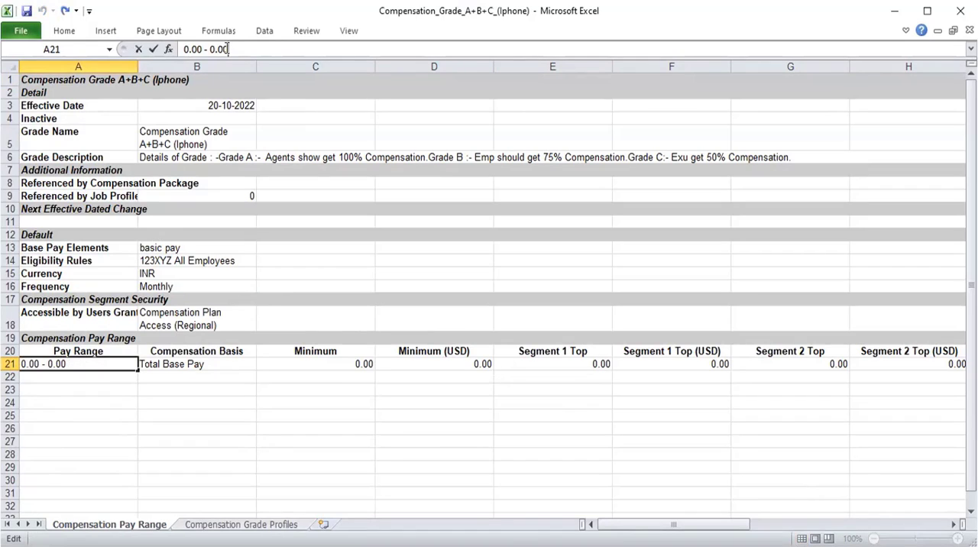
{"action": "key", "text": "BackSpace"}
{"action": "key", "text": "BackSpace"}
{"action": "key", "text": "BackSpace"}
{"action": "key", "text": "BackSpace"}
{"action": "key", "text": "BackSpace"}
{"action": "key", "text": "BackSpace"}
{"action": "key", "text": "BackSpace"}
{"action": "key", "text": "BackSpace"}
{"action": "key", "text": "BackSpace"}
{"action": "key", "text": "BackSpace"}
{"action": "key", "text": "BackSpace"}
{"action": "type", "text": "1"}
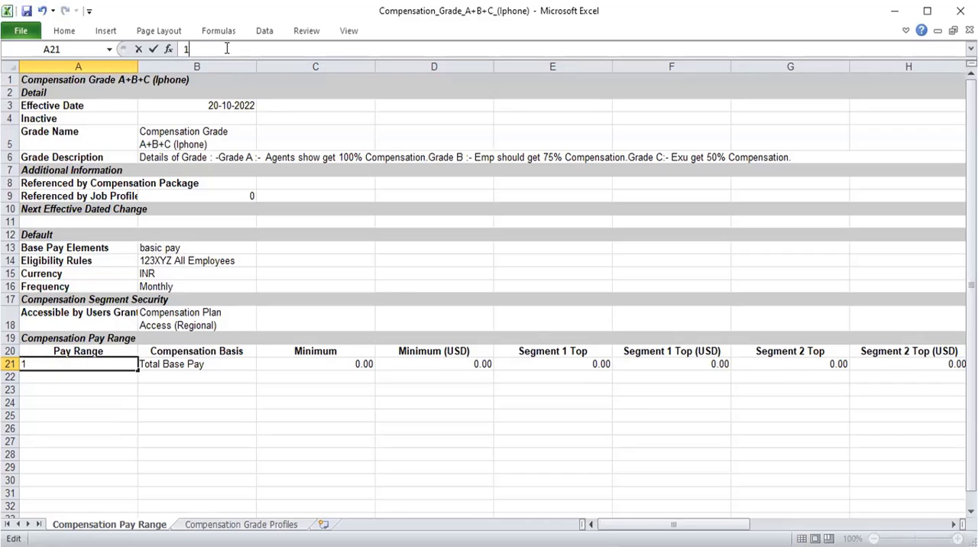
{"action": "type", "text": "7,500 r"}
{"action": "key", "text": "BackSpace"}
{"action": "type", "text": "Rs/-"}
{"action": "key", "text": "Return"}
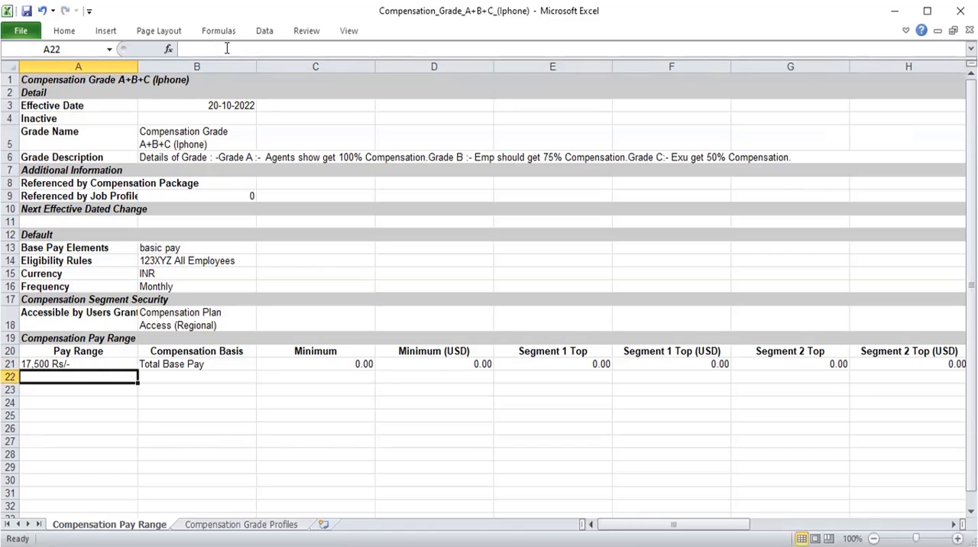
Look through the Minimum and Segment Top cells of the Total Base Pay entry in row 21.
{"action": "key", "text": "Up"}
{"action": "key", "text": "Right"}
{"action": "key", "text": "Right"}
{"action": "key", "text": "Right"}
{"action": "key", "text": "Right"}
{"action": "key", "text": "Right"}
{"action": "key", "text": "Right"}
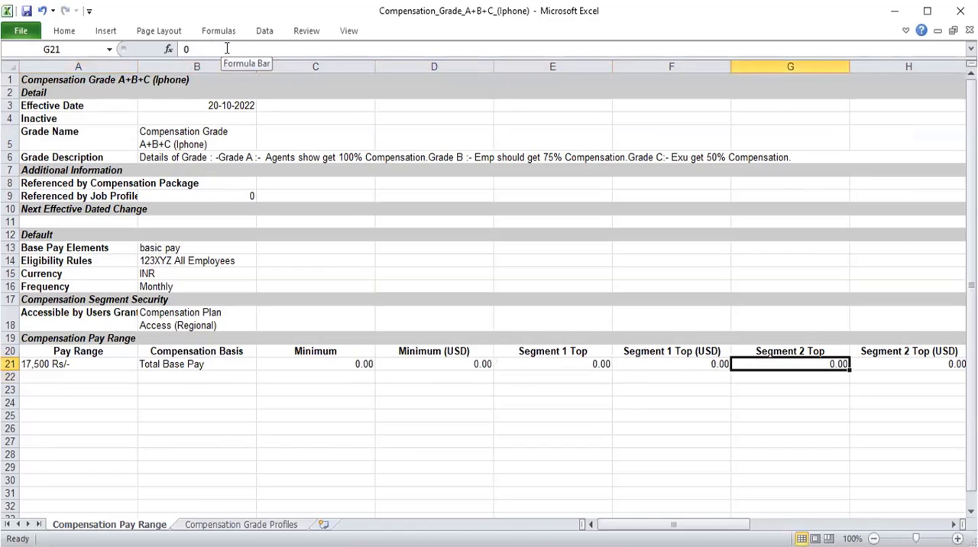
{"action": "key", "text": "Right"}
{"action": "key", "text": "Right"}
{"action": "key", "text": "Right"}
{"action": "key", "text": "Right"}
{"action": "key", "text": "Left"}
{"action": "key", "text": "Left"}
{"action": "key", "text": "Left"}
{"action": "key", "text": "Left"}
{"action": "key", "text": "Left"}
{"action": "key", "text": "Left"}
{"action": "key", "text": "Left"}
{"action": "key", "text": "Left"}
{"action": "key", "text": "Left"}
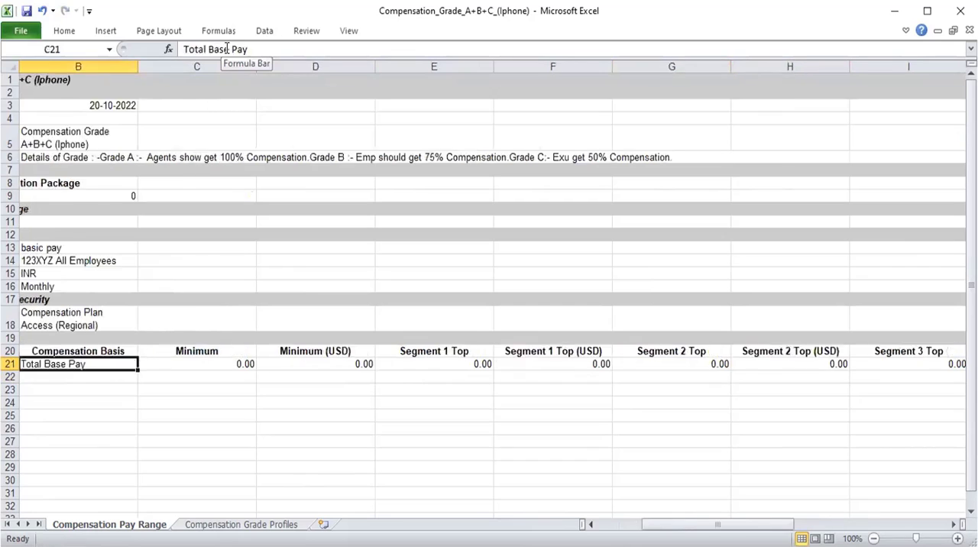
{"action": "key", "text": "Right"}
{"action": "key", "text": "Right"}
{"action": "key", "text": "Right"}
{"action": "key", "text": "Right"}
{"action": "key", "text": "Right"}
{"action": "key", "text": "Right"}
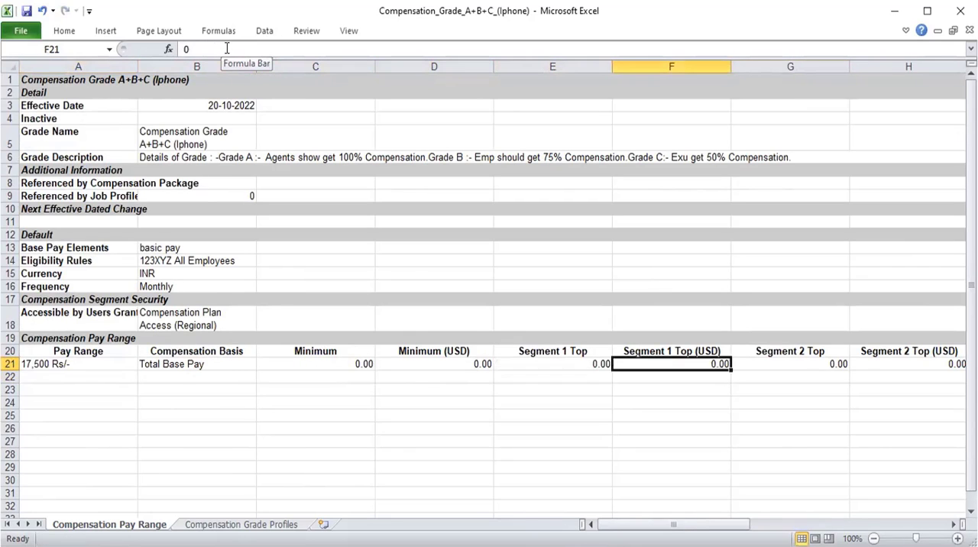
Enter 3,000 in the Segment 1 Top (USD) and Segment 2 Top cells of the Total Base Pay entry in row 21.
{"action": "key", "text": "Left"}
{"action": "key", "text": "Left"}
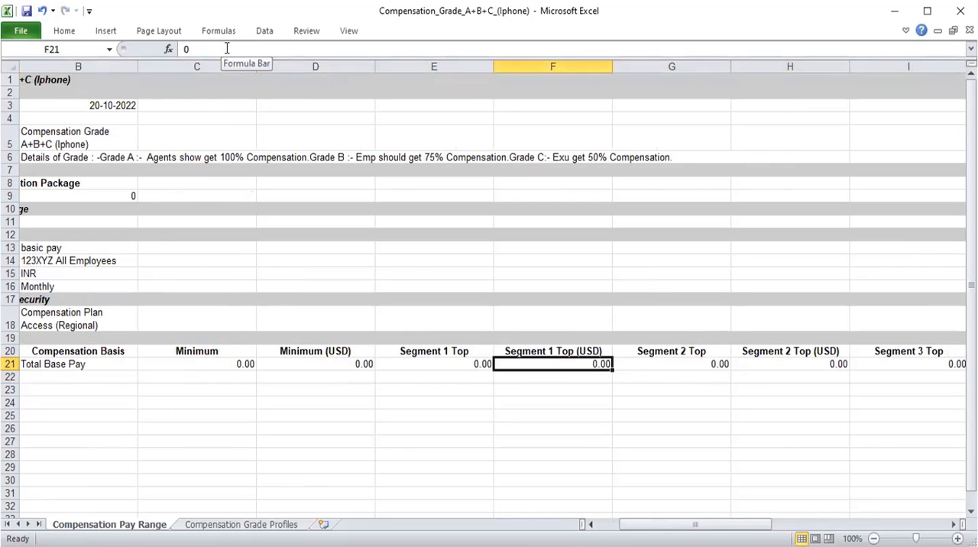
{"action": "type", "text": "3000"}
{"action": "key", "text": "Tab"}
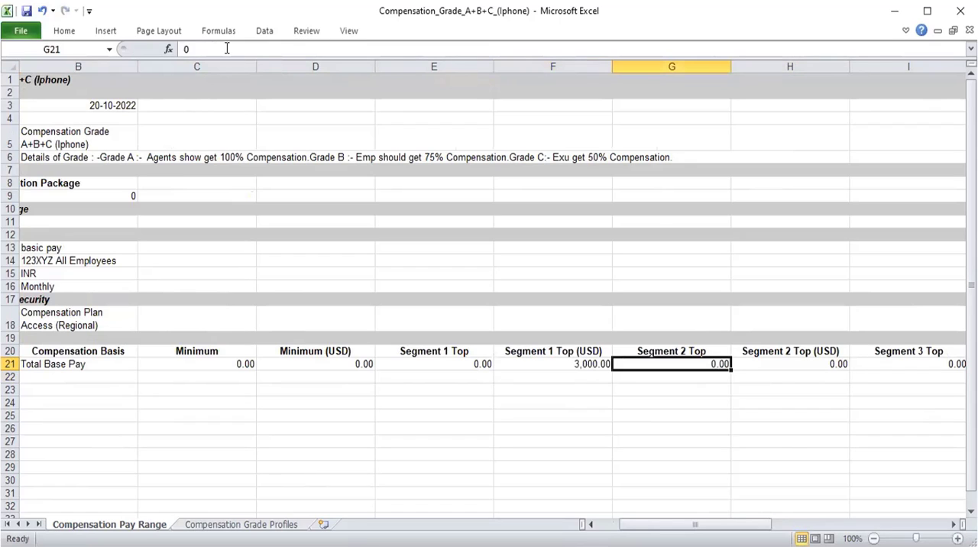
{"action": "type", "text": "3,000"}
{"action": "key", "text": "Tab"}
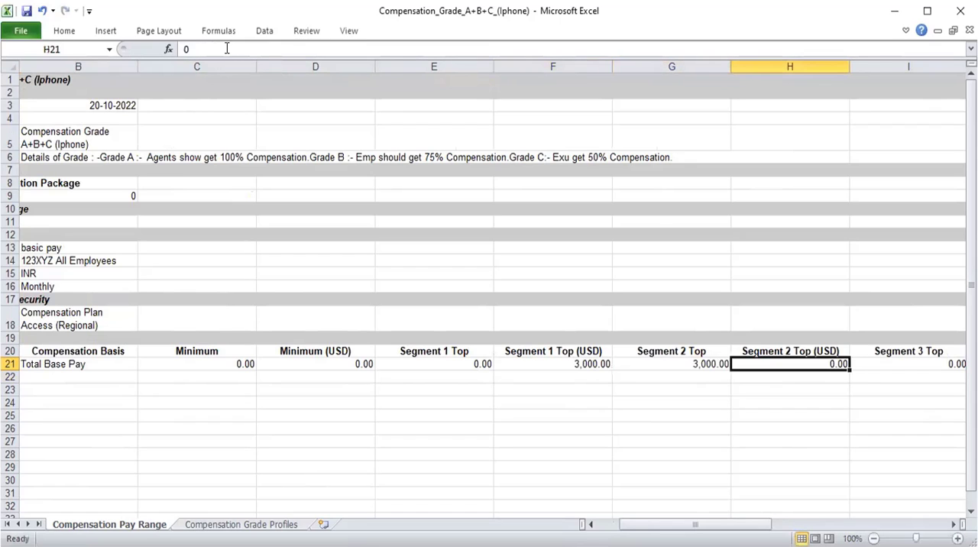
Set the Segment 2 Top (USD) cell in row 21 to "NA".
{"action": "type", "text": "30"}
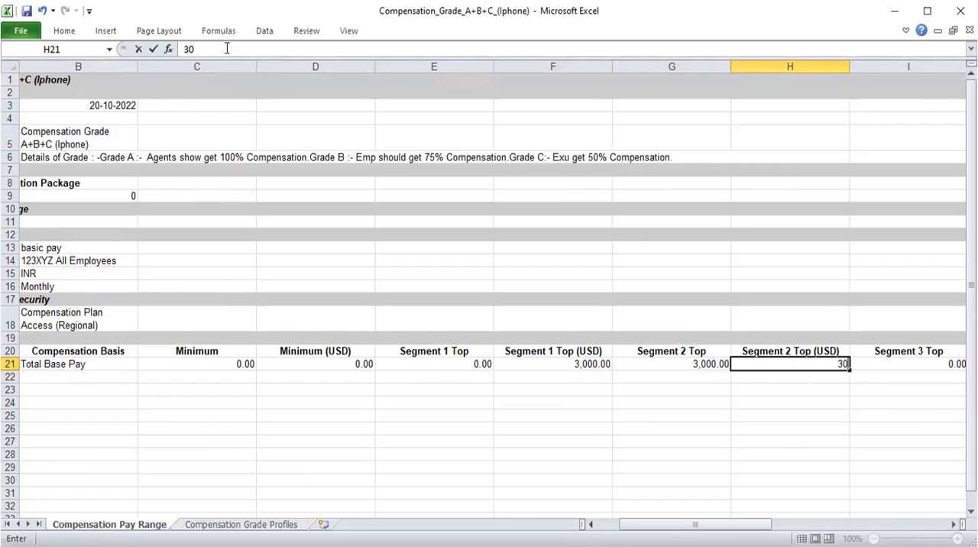
{"action": "key", "text": "BackSpace"}
{"action": "key", "text": "BackSpace"}
{"action": "type", "text": "na"}
{"action": "key", "text": "BackSpace"}
{"action": "key", "text": "BackSpace"}
{"action": "type", "text": "NA"}
{"action": "key", "text": "Tab"}
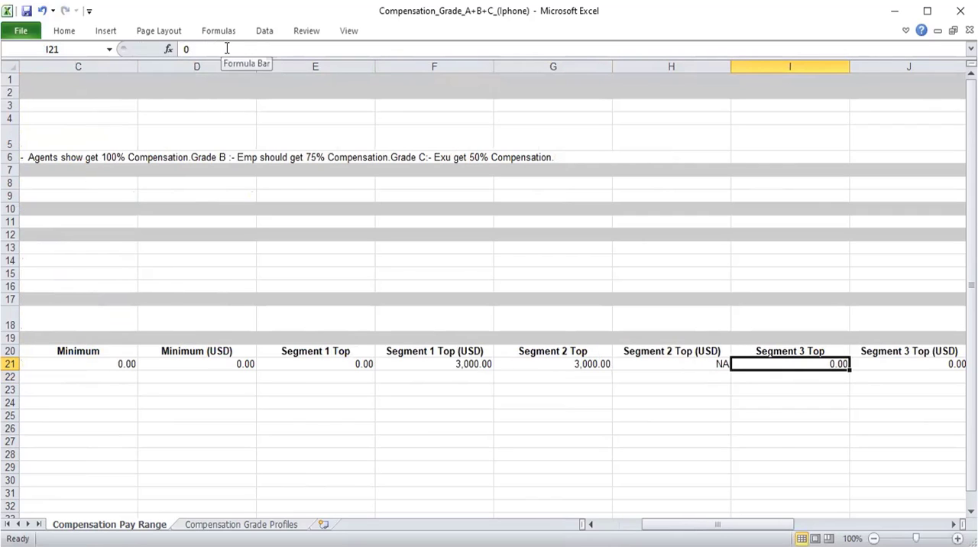
Set Segment 3 Top and Segment 4 Top in row 21 to 3000 and their USD cells to "NA".
{"action": "type", "text": "3000"}
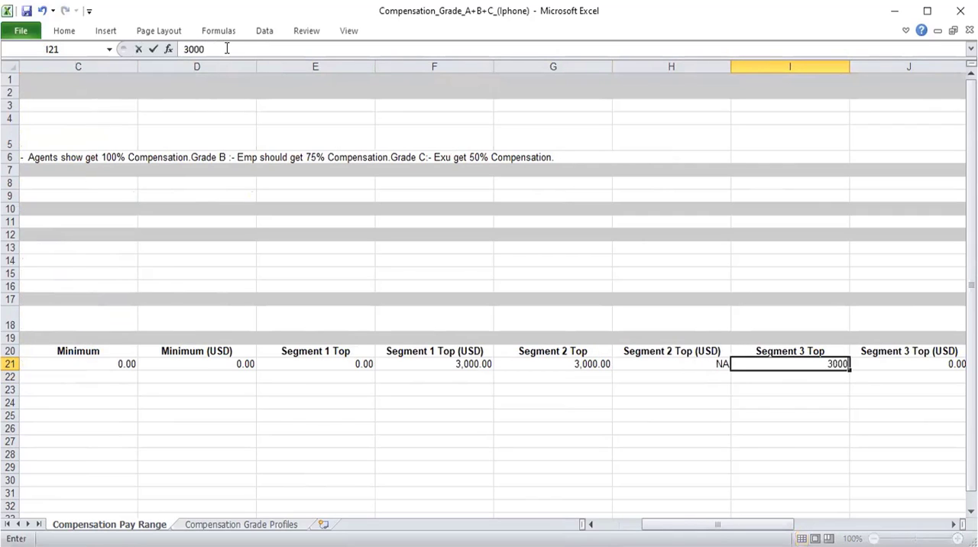
{"action": "key", "text": "Tab"}
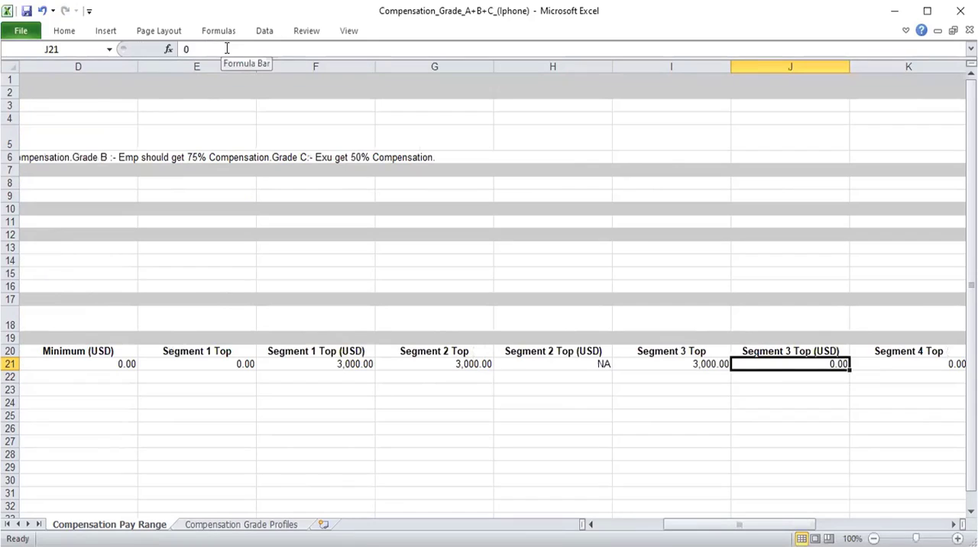
{"action": "type", "text": "NA"}
{"action": "key", "text": "Tab"}
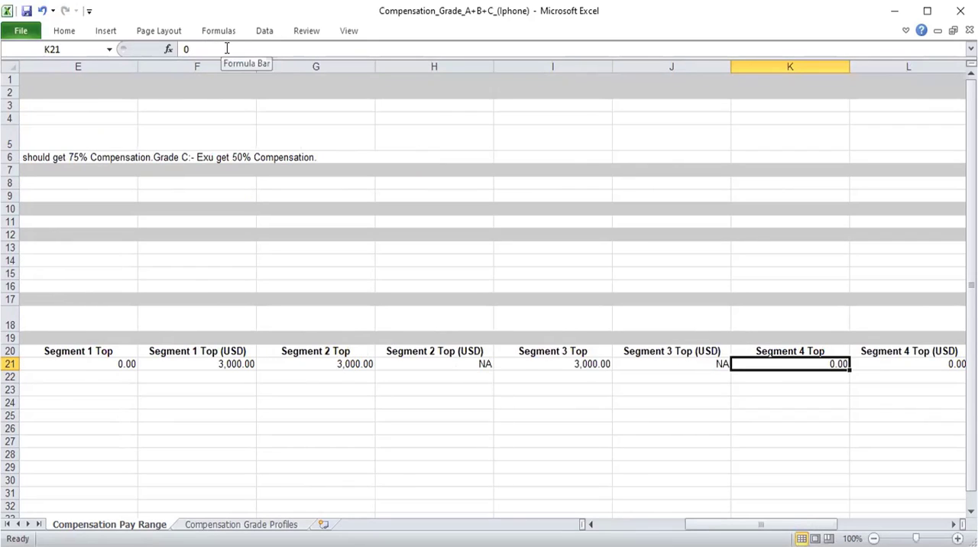
{"action": "type", "text": "3000"}
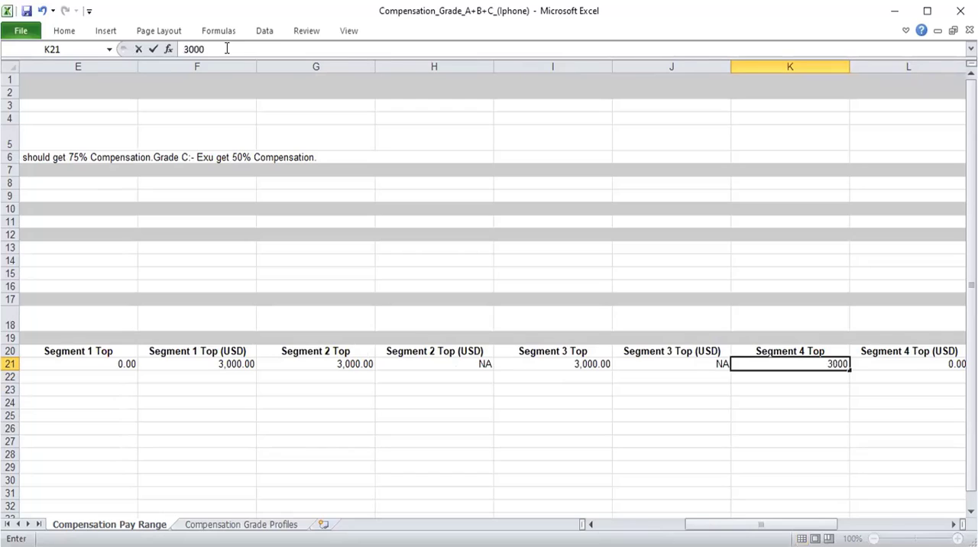
{"action": "key", "text": "Tab"}
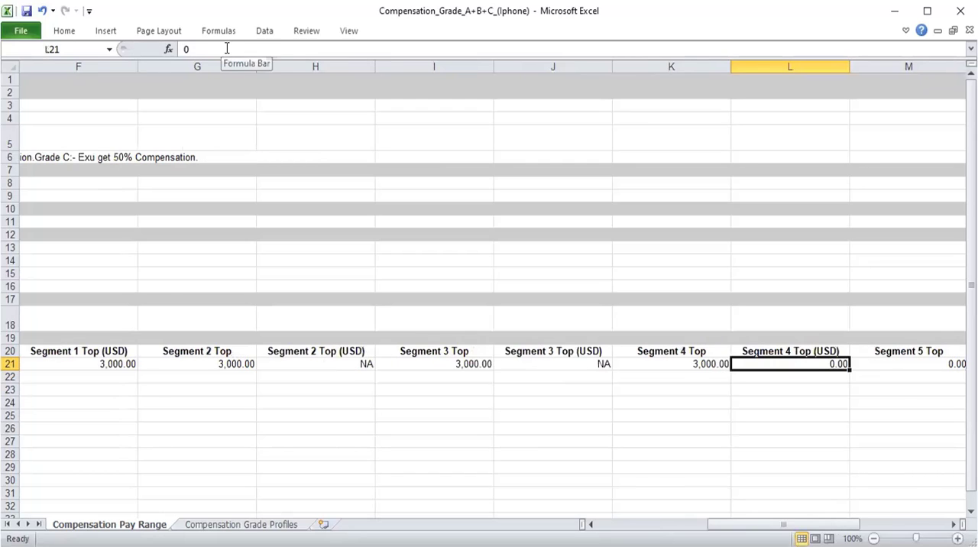
{"action": "type", "text": "NA"}
{"action": "key", "text": "Tab"}
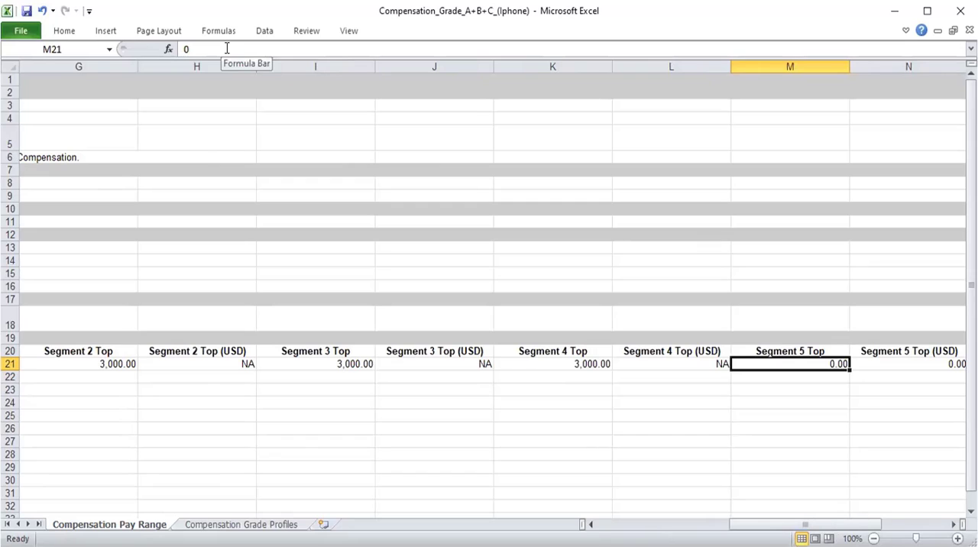
Set Segment 5 Top in row 21 to 2500 and Segment 5 Top (USD) to "NA".
{"action": "type", "text": "2500"}
{"action": "key", "text": "Return"}
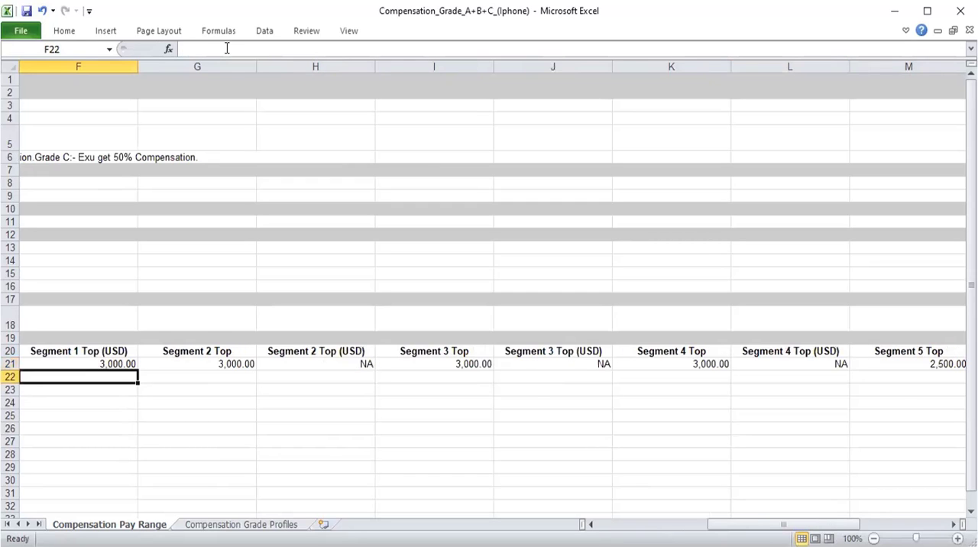
{"action": "key", "text": "Up"}
{"action": "key", "text": "Right"}
{"action": "key", "text": "Right"}
{"action": "key", "text": "Right"}
{"action": "key", "text": "Right"}
{"action": "key", "text": "Right"}
{"action": "key", "text": "Right"}
{"action": "key", "text": "Right"}
{"action": "key", "text": "Right"}
{"action": "key", "text": "Right"}
{"action": "key", "text": "Right"}
{"action": "key", "text": "Right"}
{"action": "key", "text": "Right"}
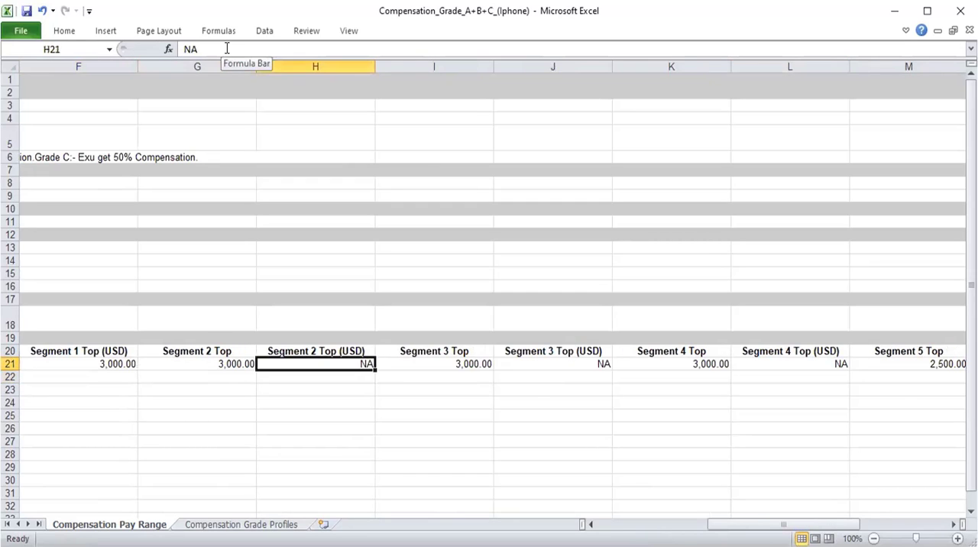
{"action": "key", "text": "Left"}
{"action": "key", "text": "Left"}
{"action": "key", "text": "Left"}
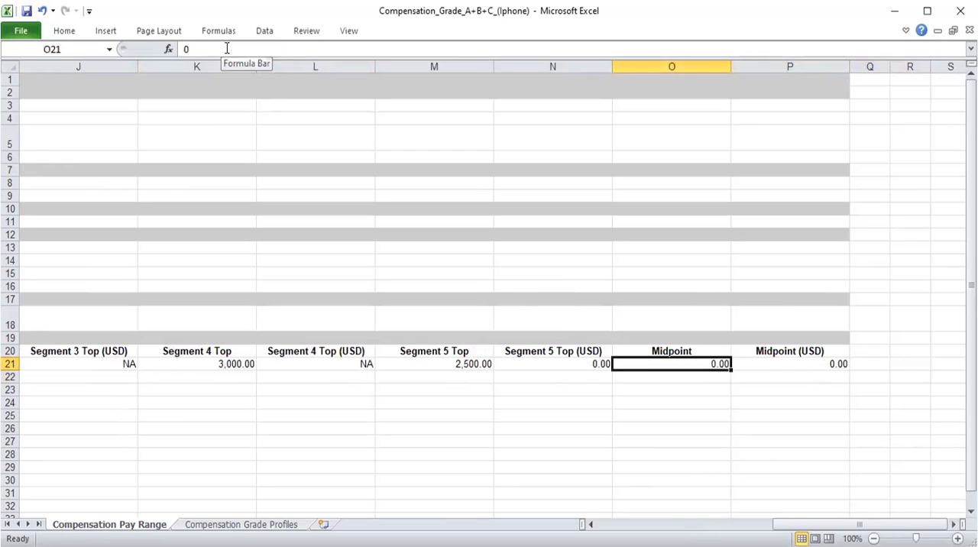
{"action": "key", "text": "Left"}
{"action": "type", "text": "NA"}
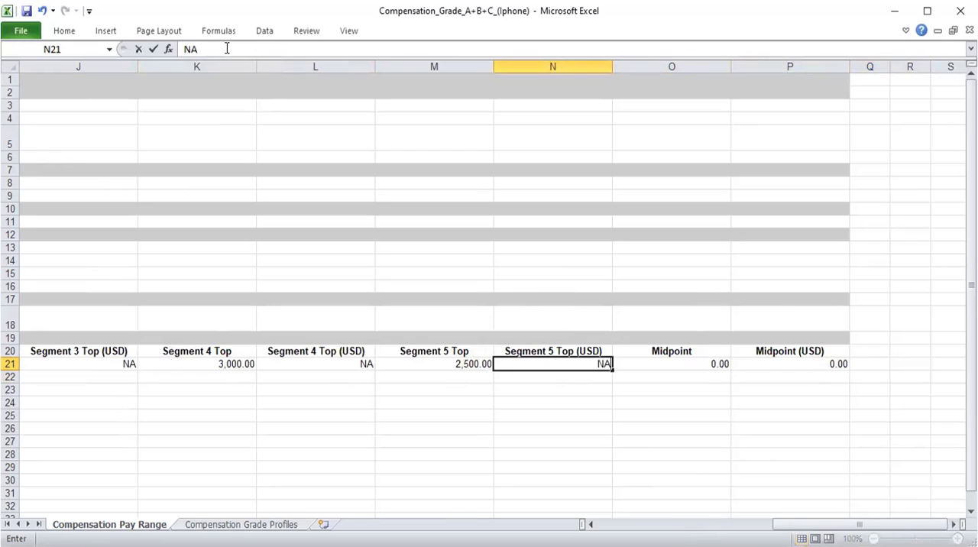
{"action": "key", "text": "Return"}
{"action": "key", "text": "Up"}
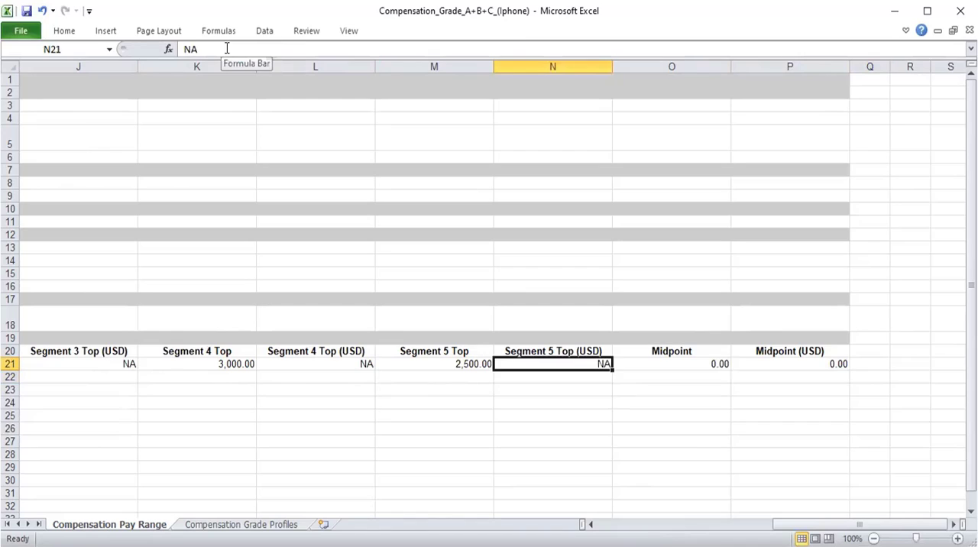
Enter 17500 in the Midpoint cell of row 21.
{"action": "key", "text": "Right"}
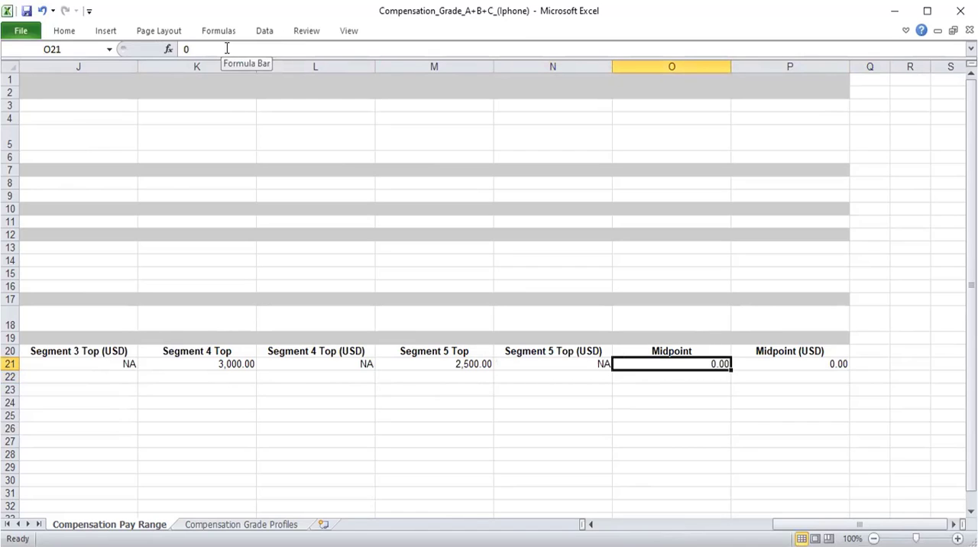
{"action": "type", "text": "17500"}
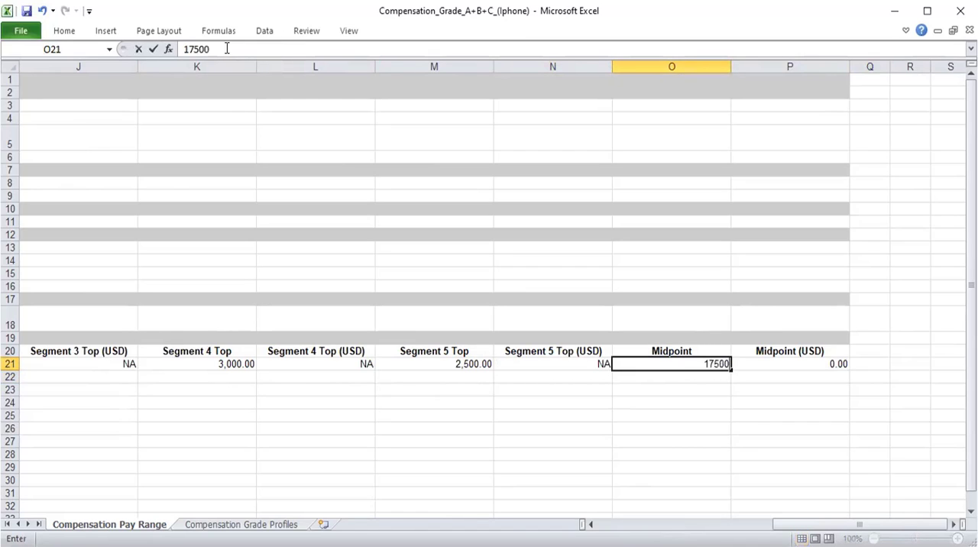
{"action": "key", "text": "Return"}
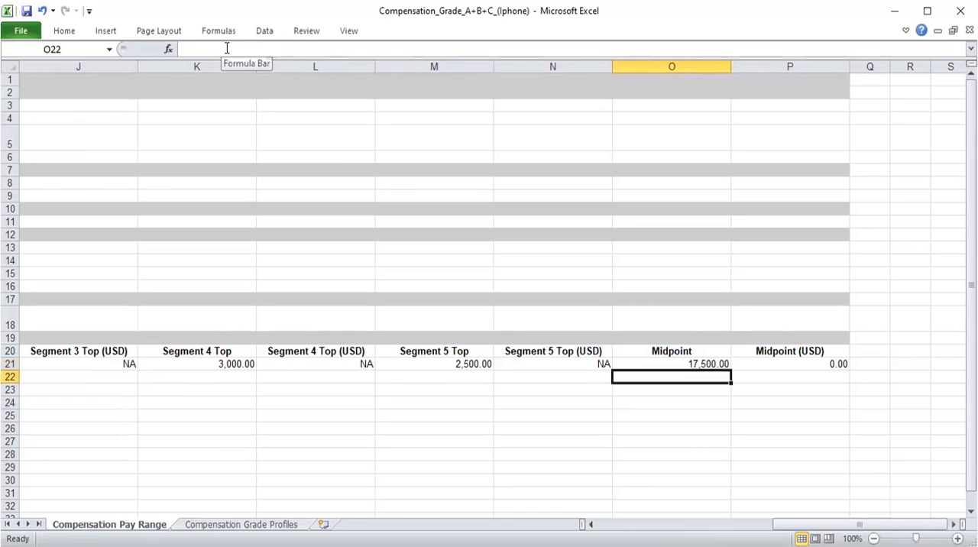
Apply all borders to the cell range A1:B21 of the Compensation Pay Range sheet.
{"action": "key", "text": "Left"}
{"action": "key", "text": "Left"}
{"action": "key", "text": "Left"}
{"action": "key", "text": "Left"}
{"action": "key", "text": "Left"}
{"action": "key", "text": "Left"}
{"action": "key", "text": "Left"}
{"action": "key", "text": "Left"}
{"action": "key", "text": "Left"}
{"action": "key", "text": "Left"}
{"action": "key", "text": "Left"}
{"action": "key", "text": "Left"}
{"action": "key", "text": "Left"}
{"action": "key", "text": "Left"}
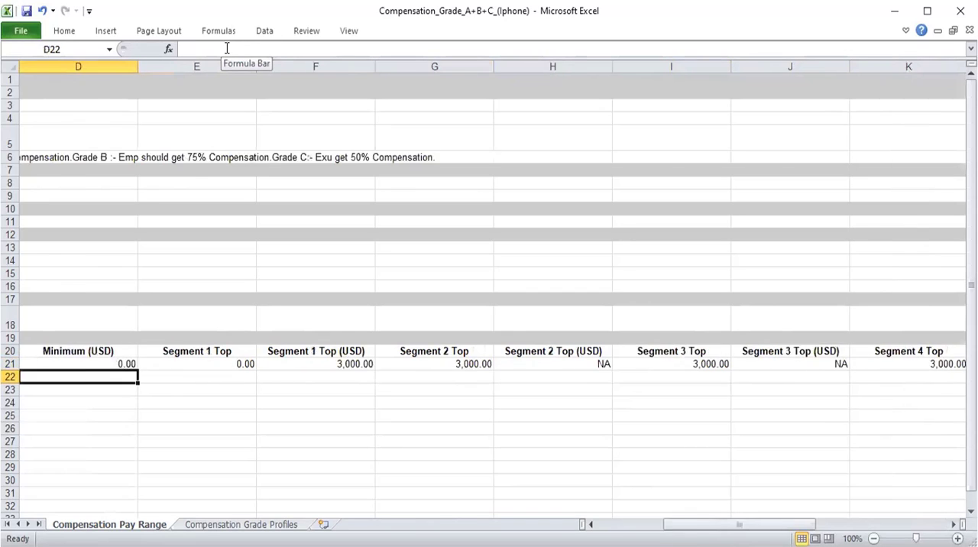
{"action": "key", "text": "Up"}
{"action": "key", "text": "Up"}
{"action": "key", "text": "Up"}
{"action": "key", "text": "Up"}
{"action": "key", "text": "Up"}
{"action": "key", "text": "Up"}
{"action": "key", "text": "Up"}
{"action": "key", "text": "Up"}
{"action": "key", "text": "Up"}
{"action": "key", "text": "Up"}
{"action": "key", "text": "Up"}
{"action": "key", "text": "Up"}
{"action": "key", "text": "Up"}
{"action": "key", "text": "Up"}
{"action": "key", "text": "Up"}
{"action": "key", "text": "Up"}
{"action": "key", "text": "Up"}
{"action": "key", "text": "Up"}
{"action": "key", "text": "Up"}
{"action": "key", "text": "Up"}
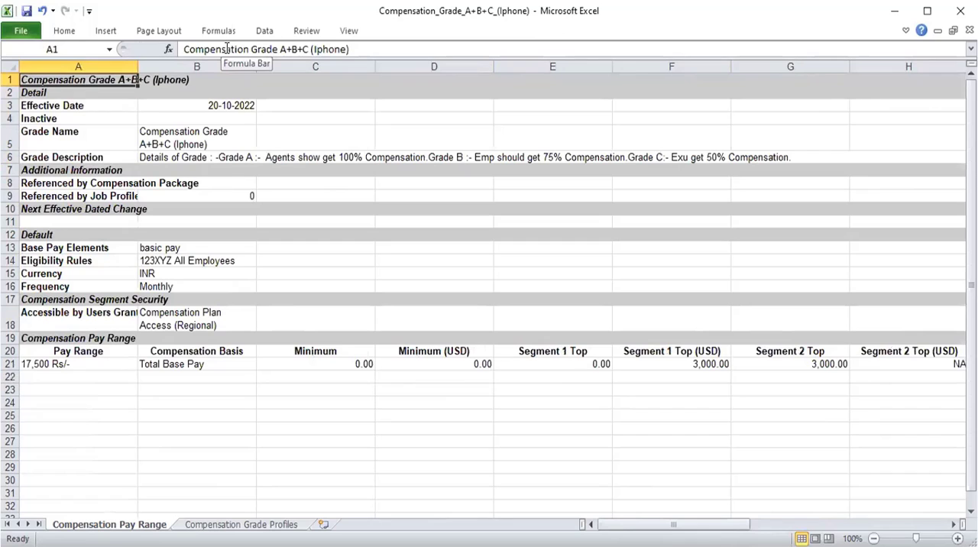
{"action": "key", "text": "shift+Down"}
{"action": "key", "text": "shift+Down"}
{"action": "key", "text": "shift+Down"}
{"action": "key", "text": "shift+Down"}
{"action": "key", "text": "shift+Down"}
{"action": "key", "text": "shift+Down"}
{"action": "key", "text": "shift+Down"}
{"action": "key", "text": "shift+Down"}
{"action": "key", "text": "shift+Down"}
{"action": "key", "text": "shift+Down"}
{"action": "key", "text": "shift+Down"}
{"action": "key", "text": "shift+Down"}
{"action": "key", "text": "shift+Down"}
{"action": "key", "text": "shift+Down"}
{"action": "key", "text": "shift+Down"}
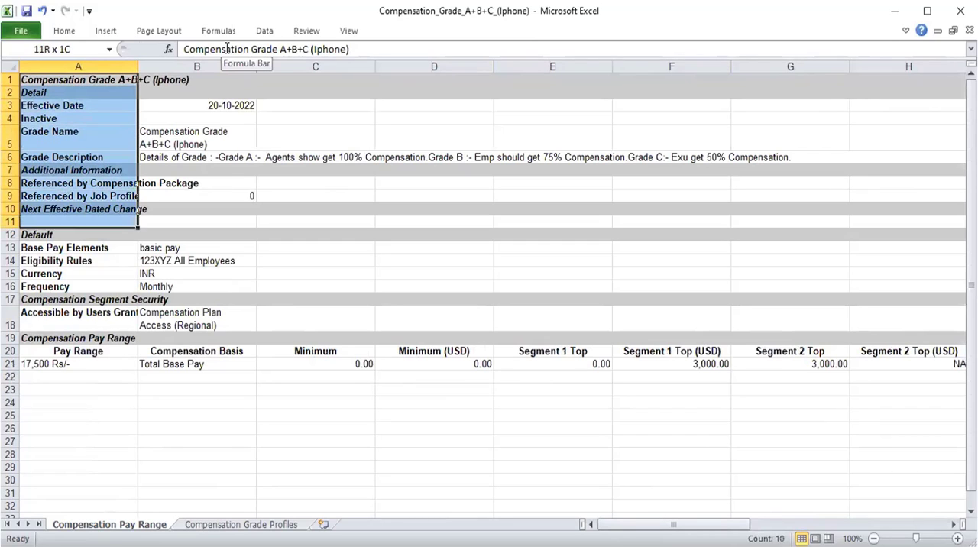
{"action": "key", "text": "shift+Down"}
{"action": "key", "text": "shift+Down"}
{"action": "key", "text": "shift+Down"}
{"action": "key", "text": "shift+Down"}
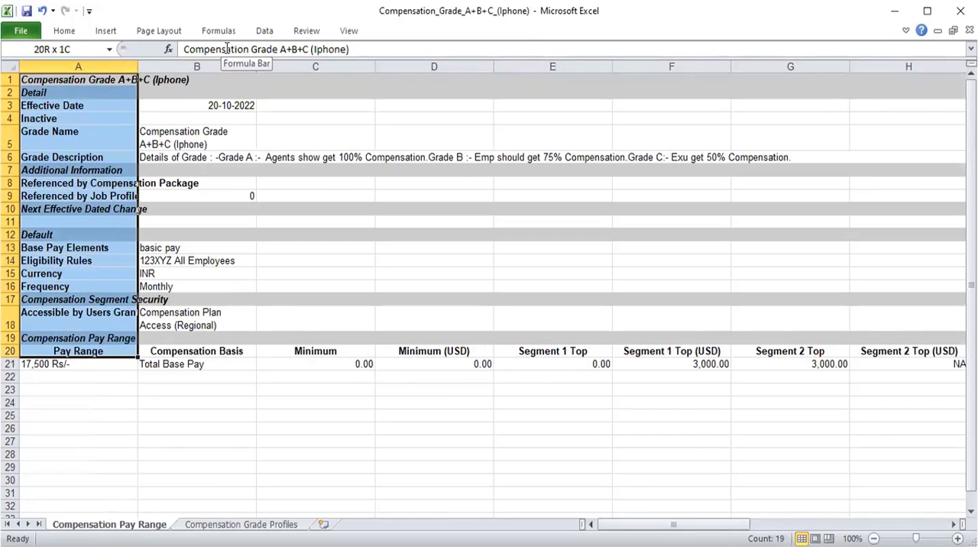
{"action": "key", "text": "shift+Right"}
{"action": "key", "text": "shift+Down"}
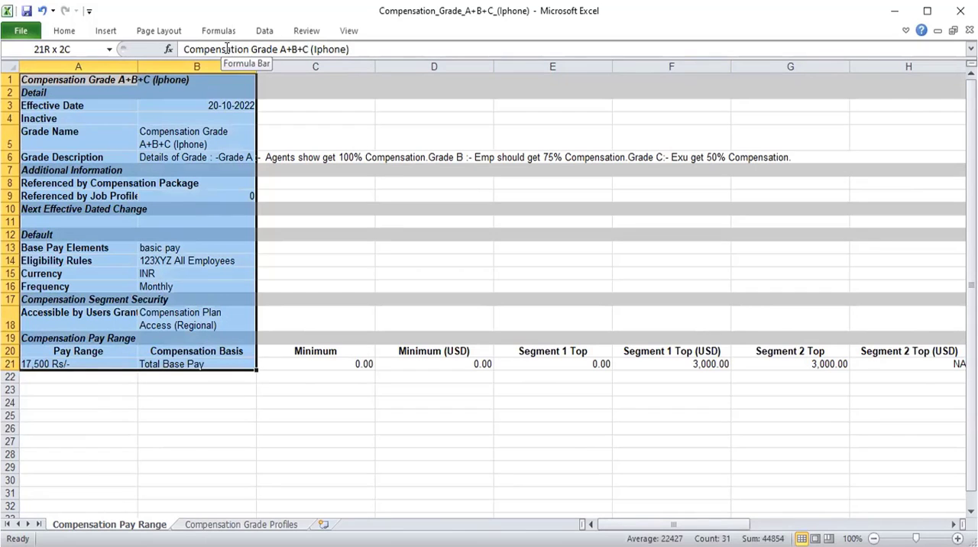
{"action": "left_click", "coordinate": [64, 32]}
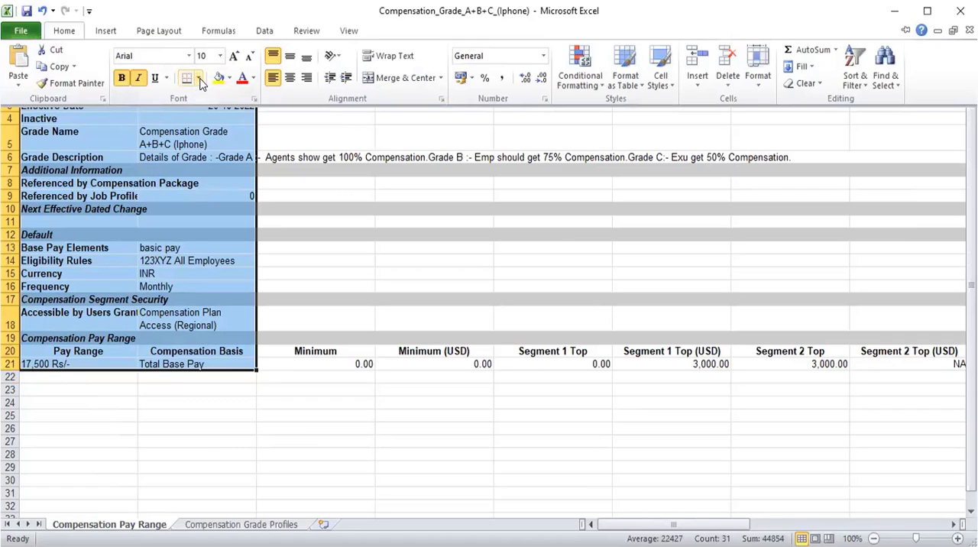
{"action": "left_click", "coordinate": [201, 82]}
{"action": "left_click", "coordinate": [229, 170]}
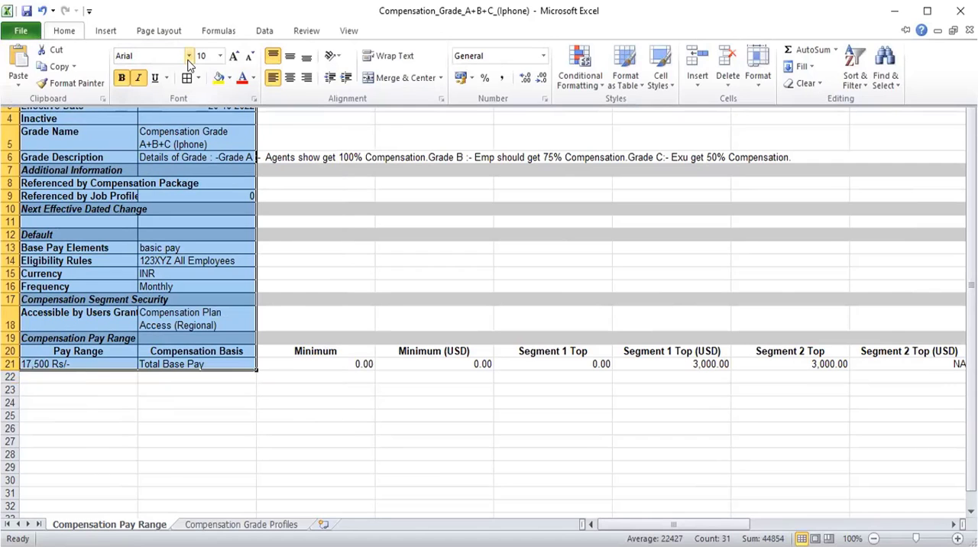
Change the font of the range A1:B21 to Times New Roman at size 12.
{"action": "left_click", "coordinate": [189, 60]}
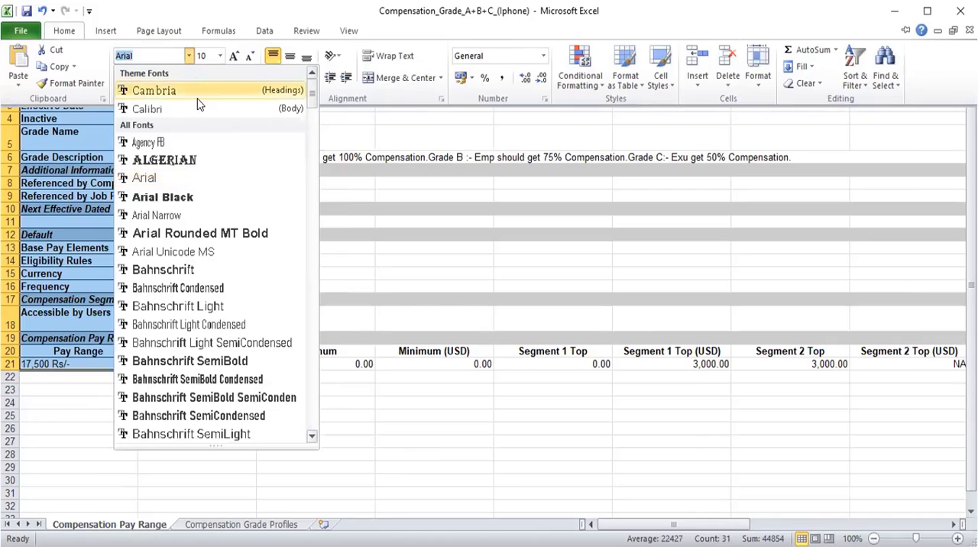
{"action": "type", "text": "Times New Roman"}
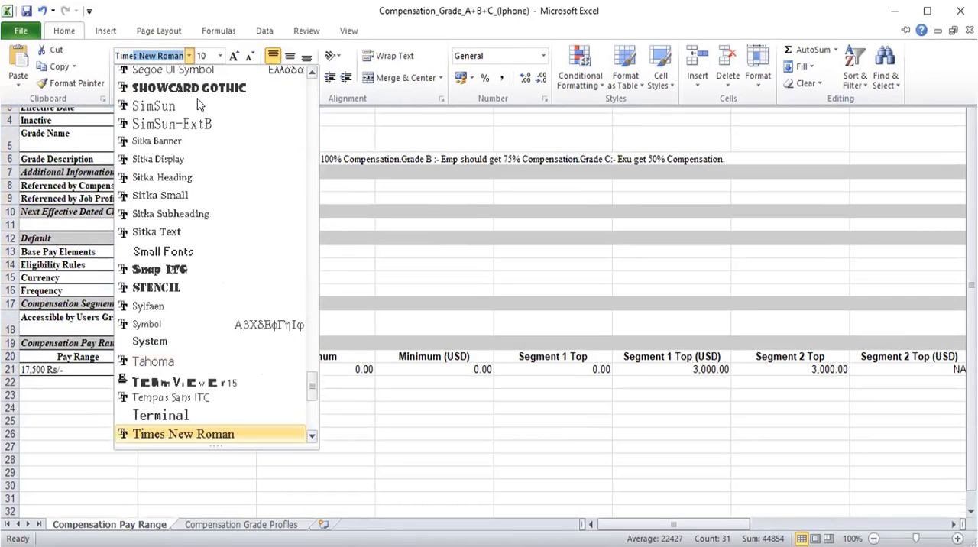
{"action": "key", "text": "Return"}
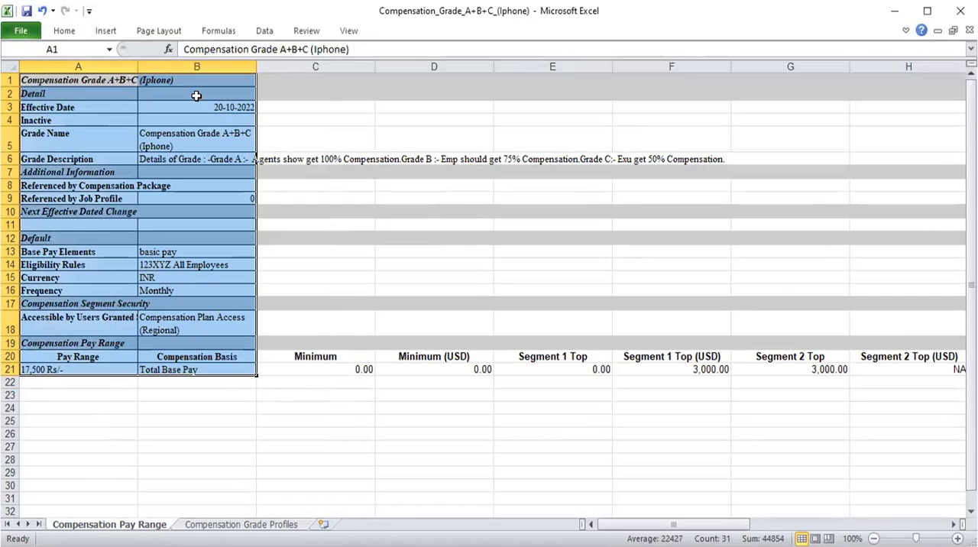
{"action": "left_click", "coordinate": [67, 31]}
{"action": "left_click", "coordinate": [203, 55]}
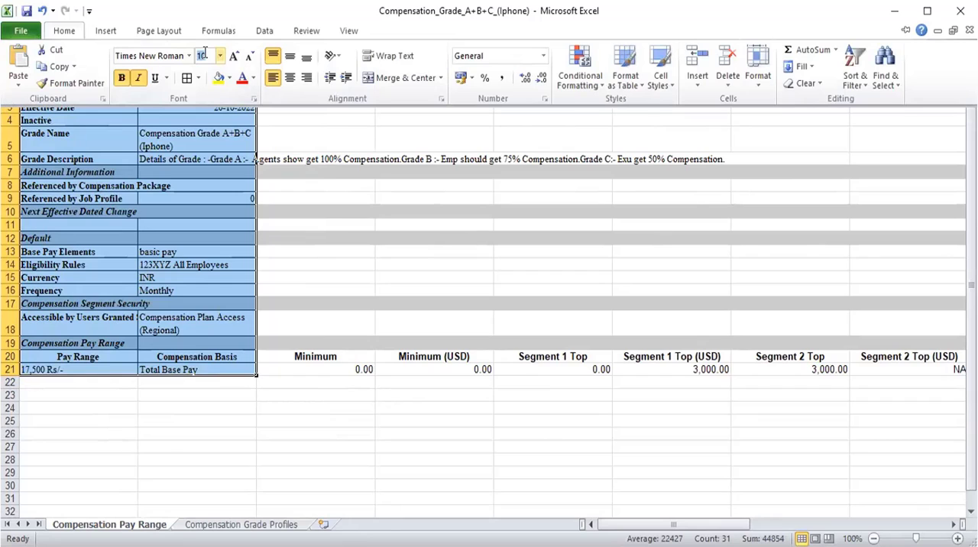
{"action": "type", "text": "12"}
{"action": "key", "text": "Return"}
Center the contents of the pay range columns from Minimum to Midpoint (USD), cells C19:P21, horizontally.
{"action": "key", "text": "Down"}
{"action": "key", "text": "Down"}
{"action": "key", "text": "Down"}
{"action": "key", "text": "Down"}
{"action": "key", "text": "Down"}
{"action": "key", "text": "Down"}
{"action": "key", "text": "Down"}
{"action": "key", "text": "Down"}
{"action": "key", "text": "Down"}
{"action": "key", "text": "Down"}
{"action": "key", "text": "Down"}
{"action": "key", "text": "Down"}
{"action": "key", "text": "Down"}
{"action": "key", "text": "Down"}
{"action": "key", "text": "Down"}
{"action": "key", "text": "Down"}
{"action": "key", "text": "Down"}
{"action": "key", "text": "Down"}
{"action": "key", "text": "Down"}
{"action": "key", "text": "Down"}
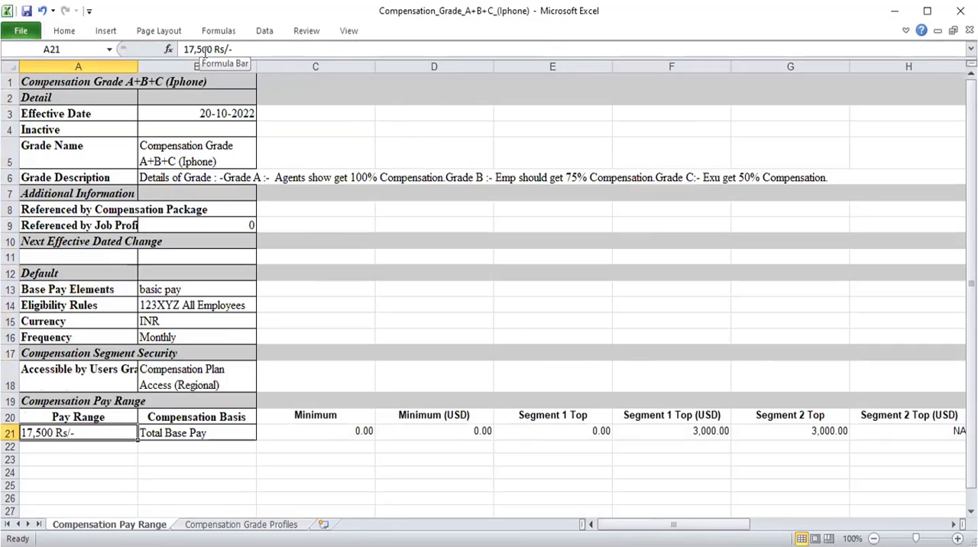
{"action": "key", "text": "Up"}
{"action": "key", "text": "Up"}
{"action": "key", "text": "Up"}
{"action": "key", "text": "Right"}
{"action": "key", "text": "Right"}
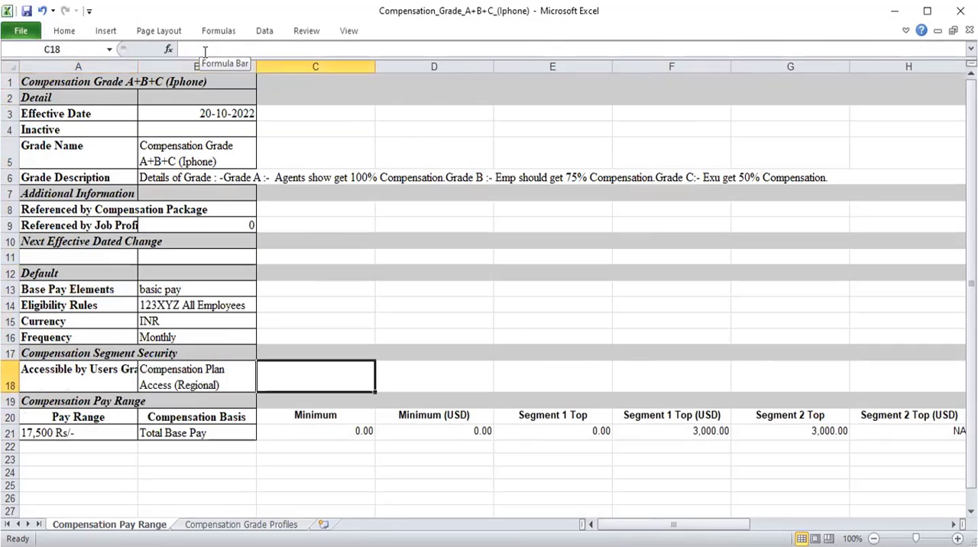
{"action": "key", "text": "Down"}
{"action": "key", "text": "shift+Right"}
{"action": "key", "text": "shift+Right"}
{"action": "key", "text": "shift+Right"}
{"action": "key", "text": "shift+Right"}
{"action": "key", "text": "shift+Right"}
{"action": "key", "text": "shift+Right"}
{"action": "key", "text": "shift+Right"}
{"action": "key", "text": "shift+Right"}
{"action": "key", "text": "shift+Right"}
{"action": "key", "text": "shift+Right"}
{"action": "key", "text": "shift+Right"}
{"action": "key", "text": "shift+Right"}
{"action": "key", "text": "shift+Right"}
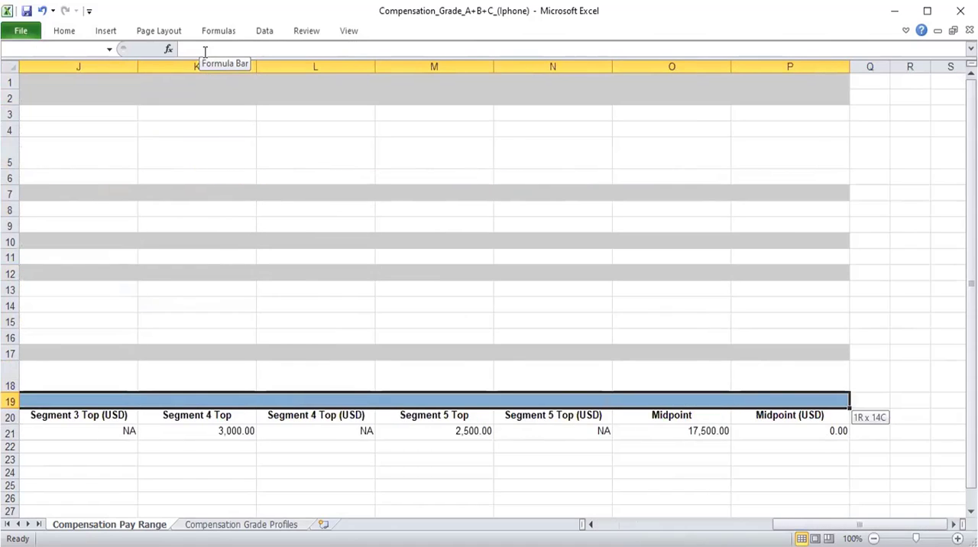
{"action": "key", "text": "shift+Down"}
{"action": "key", "text": "ctrl+shift+Down"}
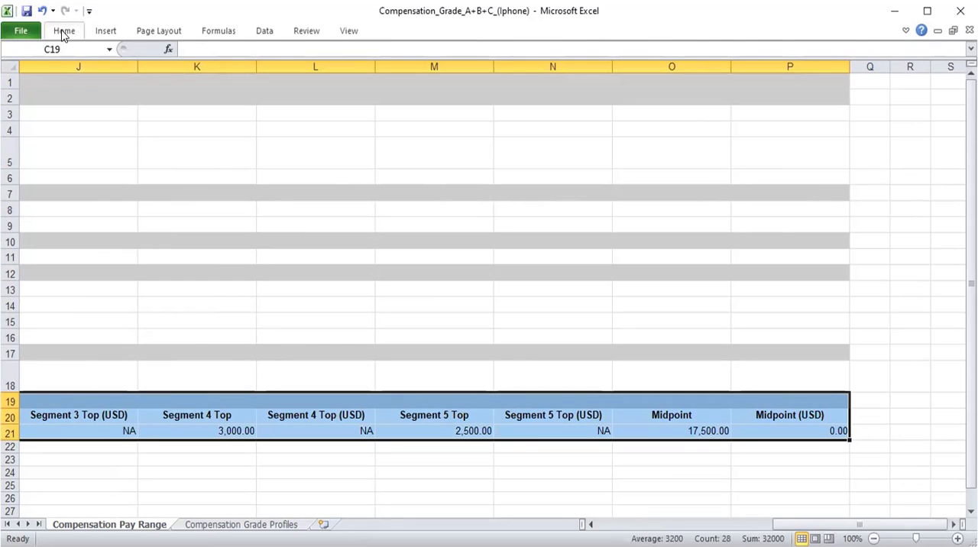
{"action": "left_click", "coordinate": [63, 32]}
{"action": "left_click", "coordinate": [290, 78]}
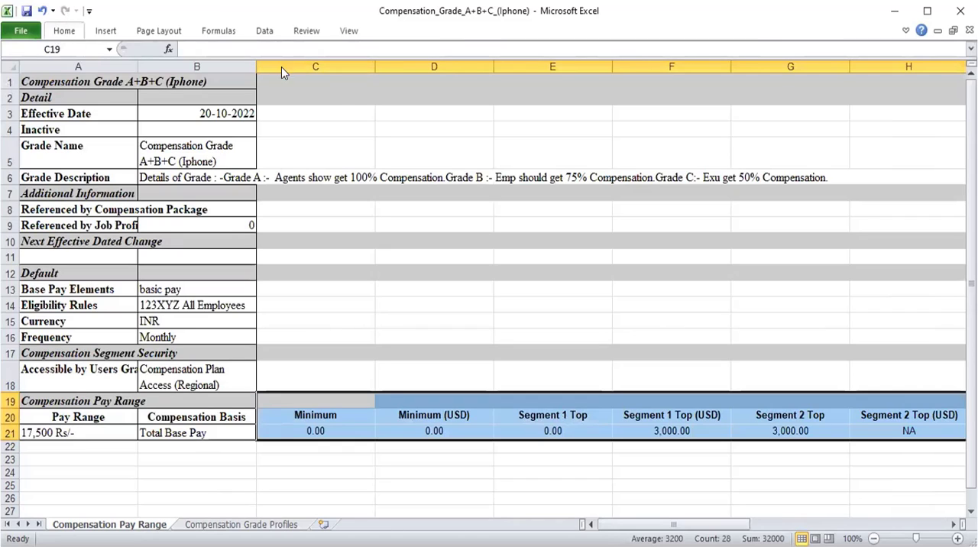
Apply all borders to the pay range columns from Minimum to Midpoint (USD), cells C19:P21.
{"action": "left_click", "coordinate": [61, 32]}
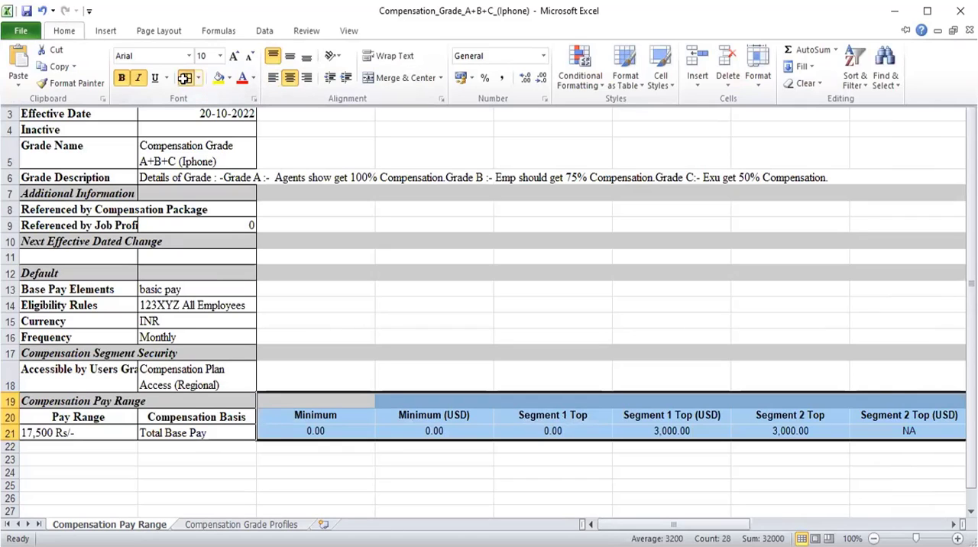
{"action": "left_click", "coordinate": [185, 78]}
{"action": "key", "text": "Down"}
{"action": "key", "text": "Down"}
{"action": "key", "text": "Up"}
{"action": "key", "text": "Up"}
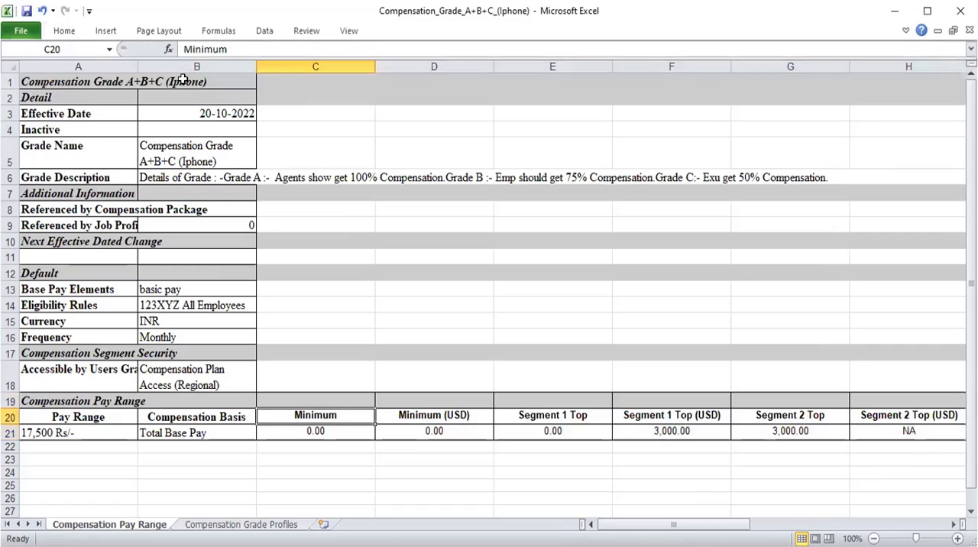
Delete the entire Minimum (USD) column, column D, from the Compensation Pay Range sheet.
{"action": "key", "text": "Right"}
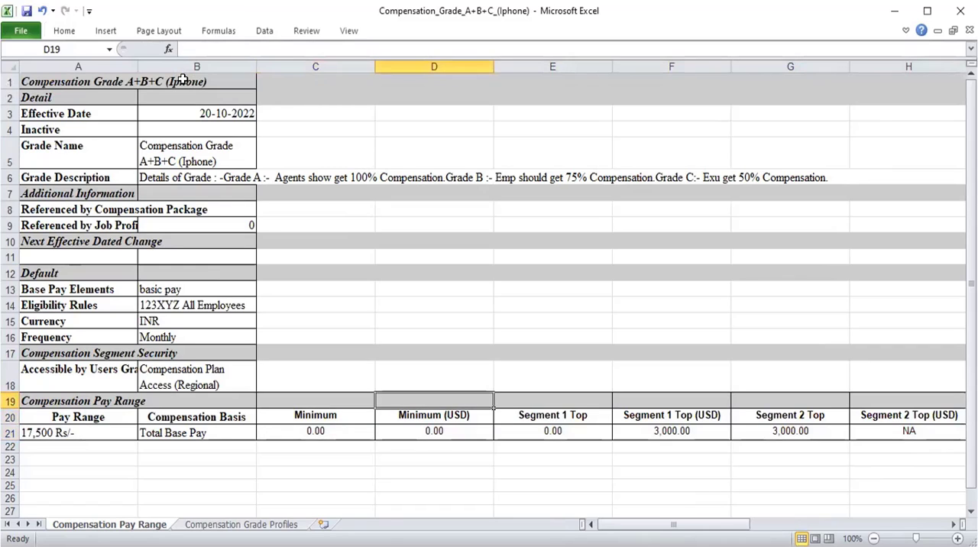
{"action": "key", "text": "ctrl+minus"}
{"action": "key", "text": "Down"}
{"action": "key", "text": "Down"}
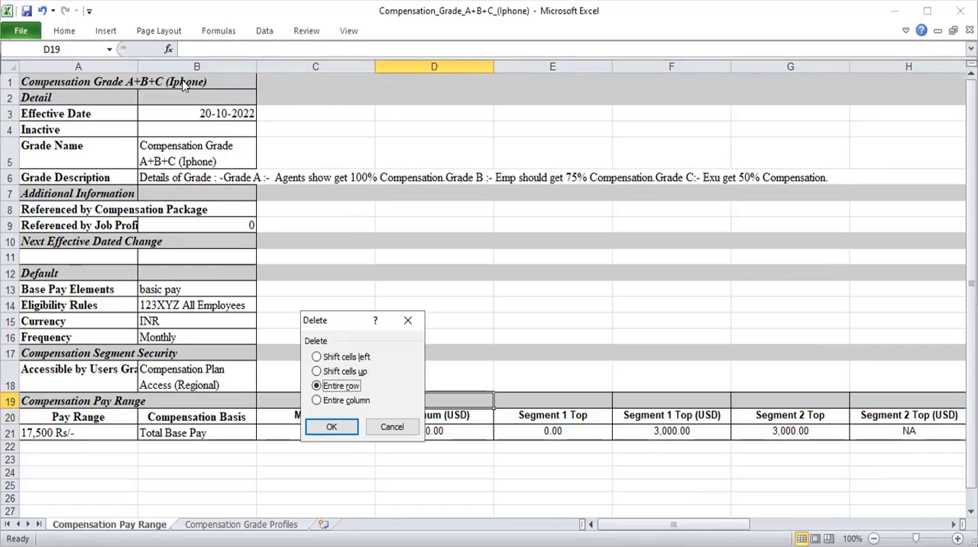
{"action": "key", "text": "Return"}
Delete the entire Segment 1 Top column, the one directly after Minimum, from the pay range sheet.
{"action": "key", "text": "Right"}
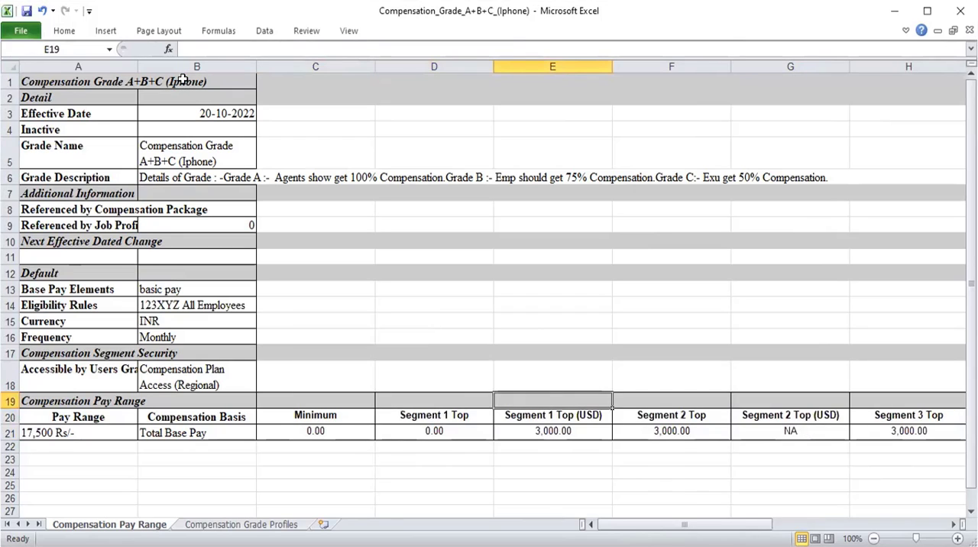
{"action": "key", "text": "Left"}
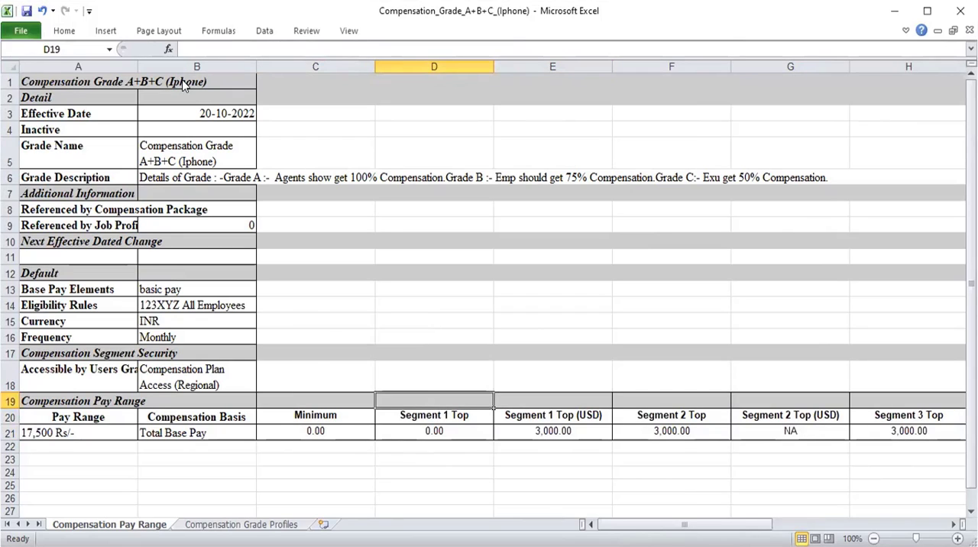
{"action": "key", "text": "ctrl+minus"}
{"action": "key", "text": "Down"}
{"action": "key", "text": "Down"}
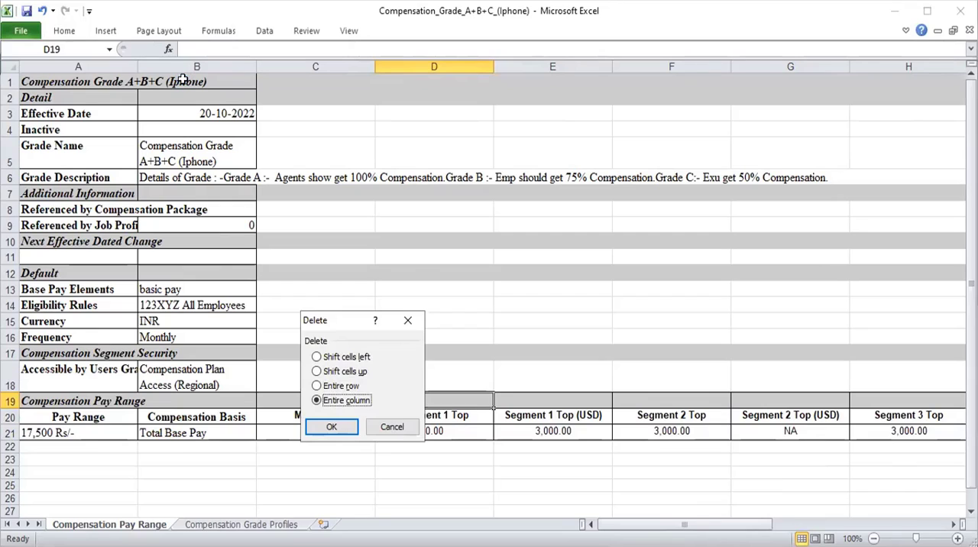
{"action": "key", "text": "Return"}
Rename the Segment 1 Top (USD) header in cell D20 to "Segment 1 Top".
{"action": "key", "text": "Right"}
{"action": "key", "text": "Right"}
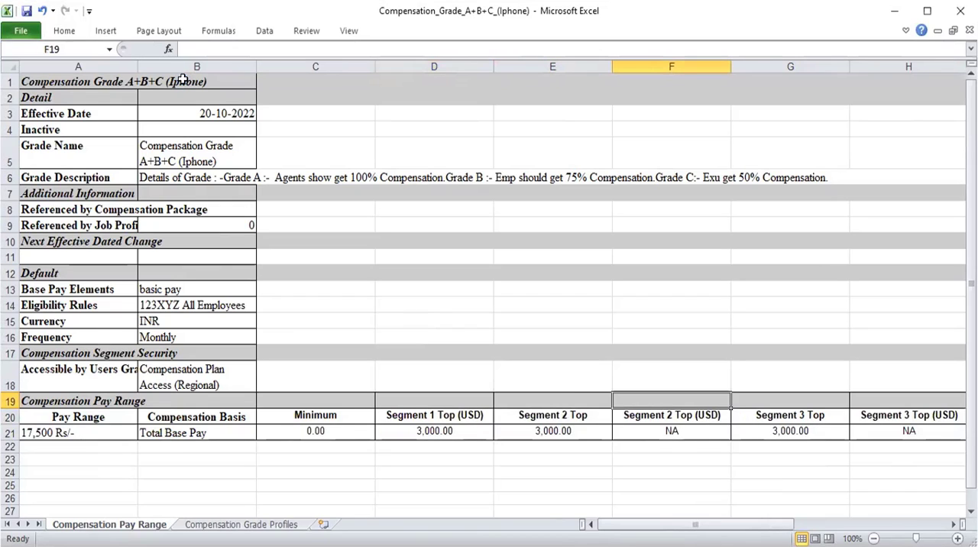
{"action": "key", "text": "Left"}
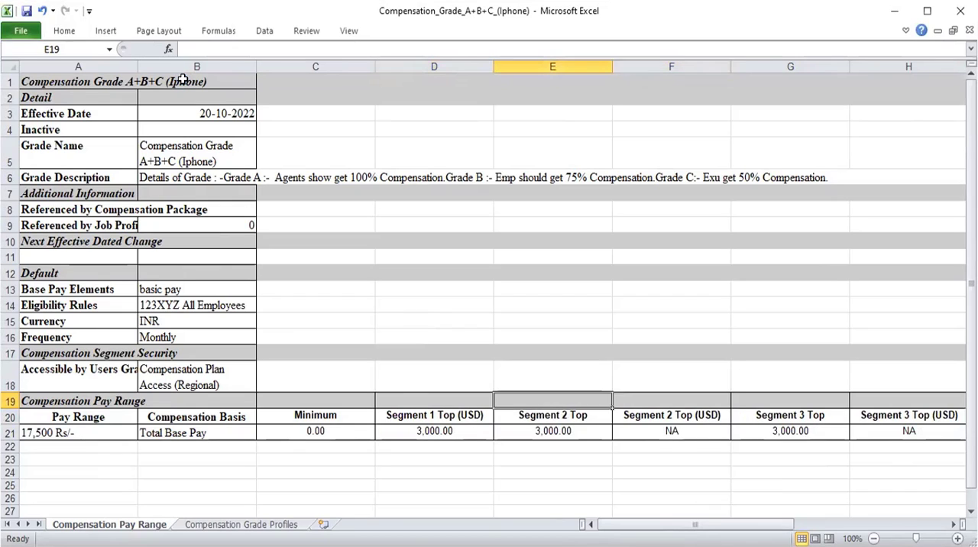
{"action": "key", "text": "Down"}
{"action": "key", "text": "Left"}
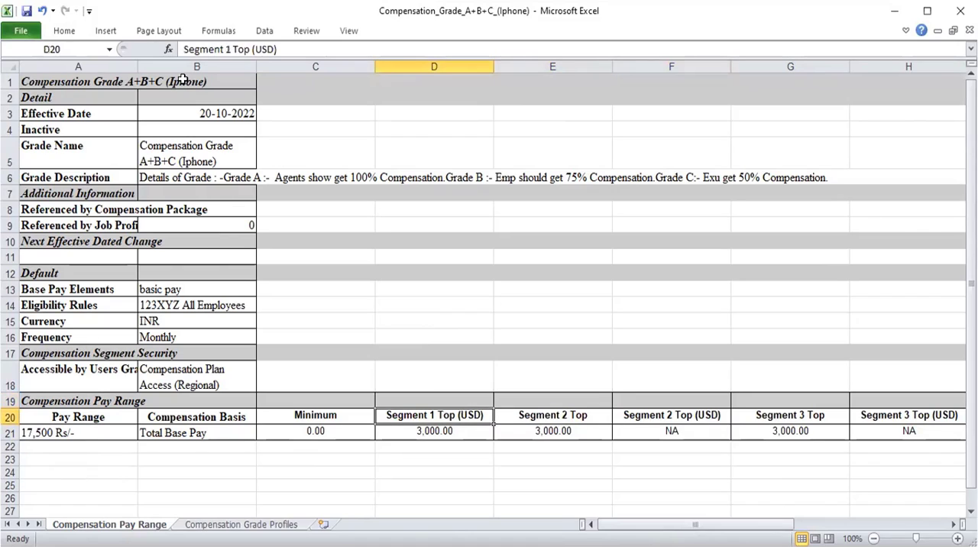
{"action": "left_click", "coordinate": [301, 49]}
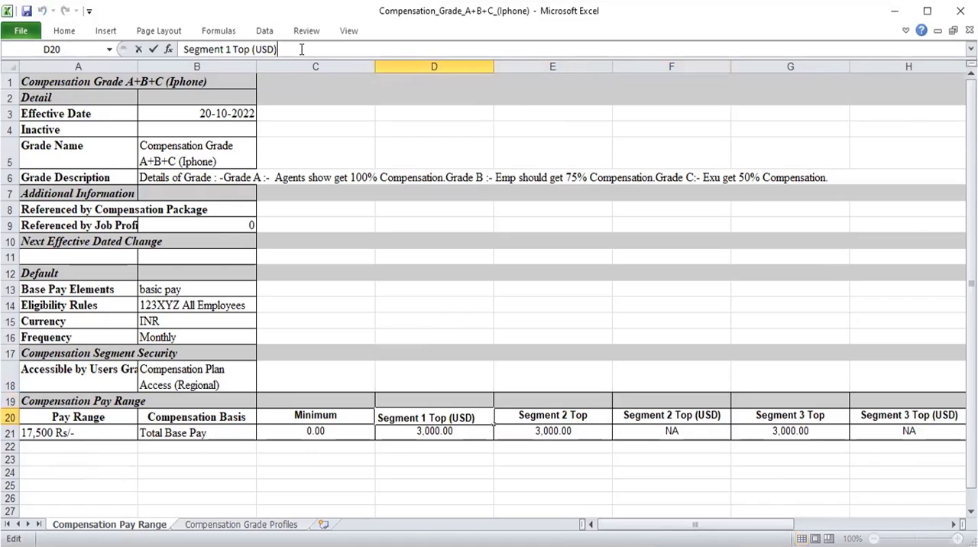
{"action": "key", "text": "BackSpace"}
{"action": "key", "text": "BackSpace"}
{"action": "key", "text": "BackSpace"}
{"action": "key", "text": "BackSpace"}
{"action": "key", "text": "BackSpace"}
{"action": "key", "text": "BackSpace"}
{"action": "key", "text": "Return"}
Delete the entire Segment 2 Top (USD) column from the pay range sheet.
{"action": "key", "text": "Up"}
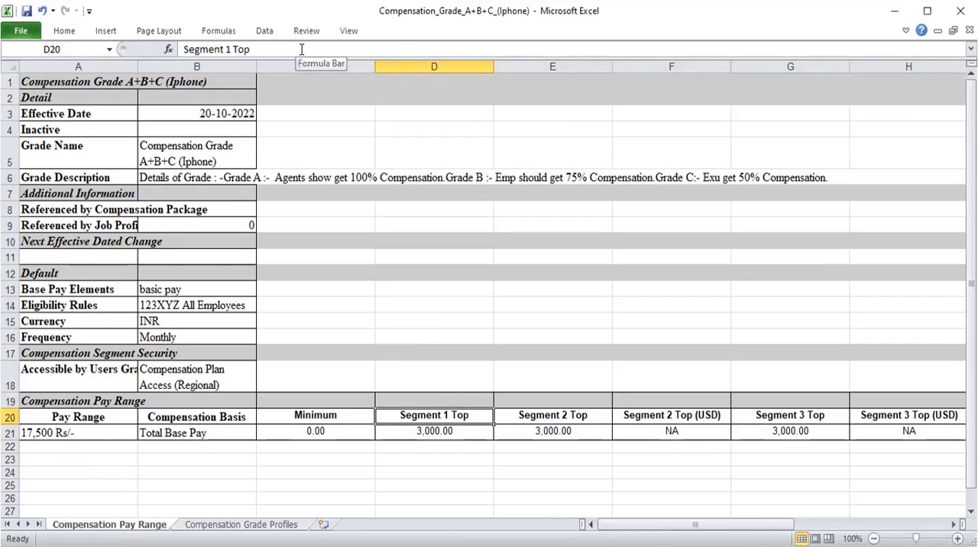
{"action": "key", "text": "Right"}
{"action": "key", "text": "Right"}
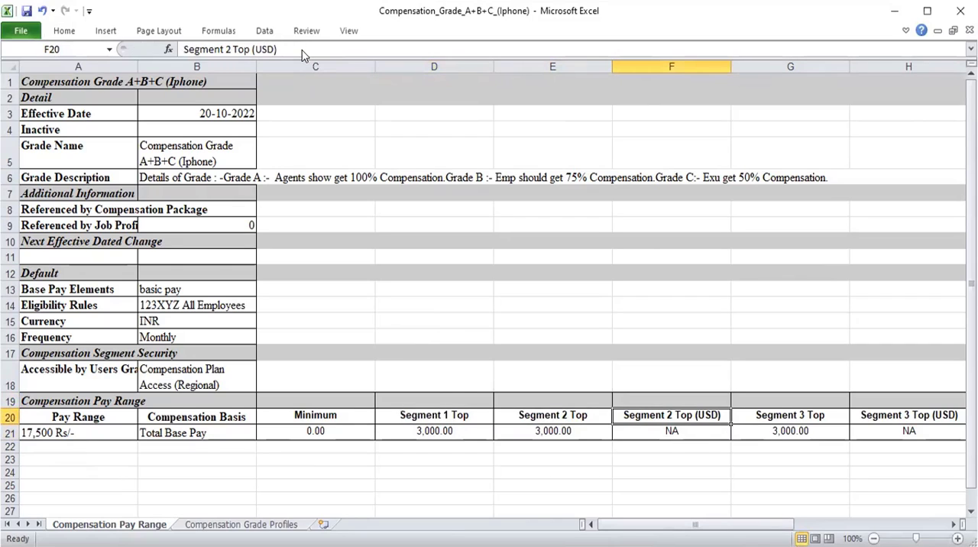
{"action": "key", "text": "ctrl+minus"}
{"action": "key", "text": "c"}
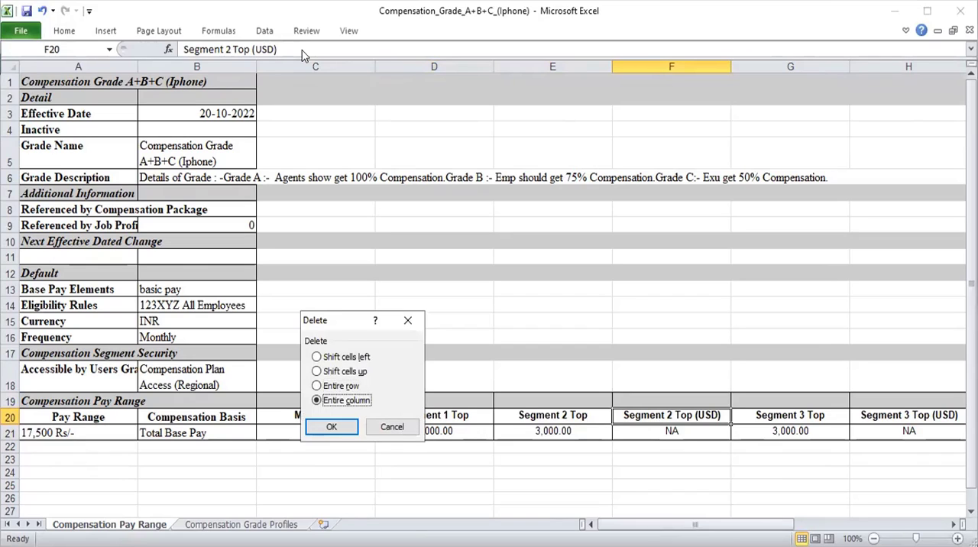
{"action": "key", "text": "Return"}
Delete the entire Segment 3 Top (USD) column from the pay range sheet.
{"action": "key", "text": "Right"}
{"action": "key", "text": "Right"}
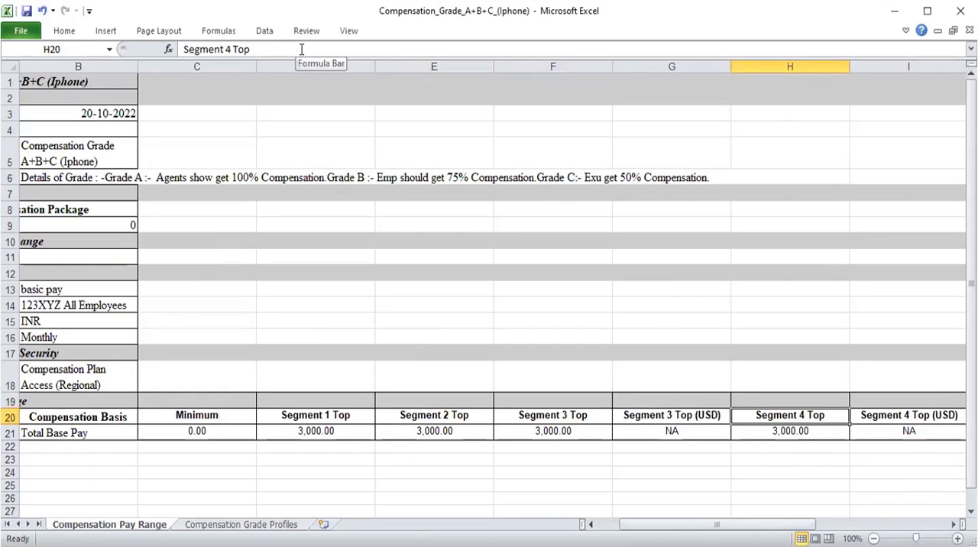
{"action": "key", "text": "Left"}
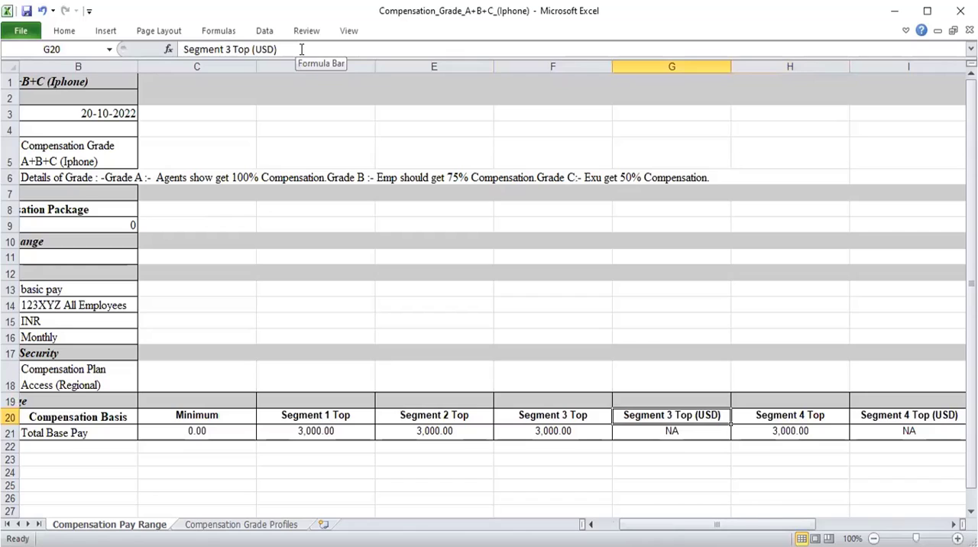
{"action": "key", "text": "ctrl+minus"}
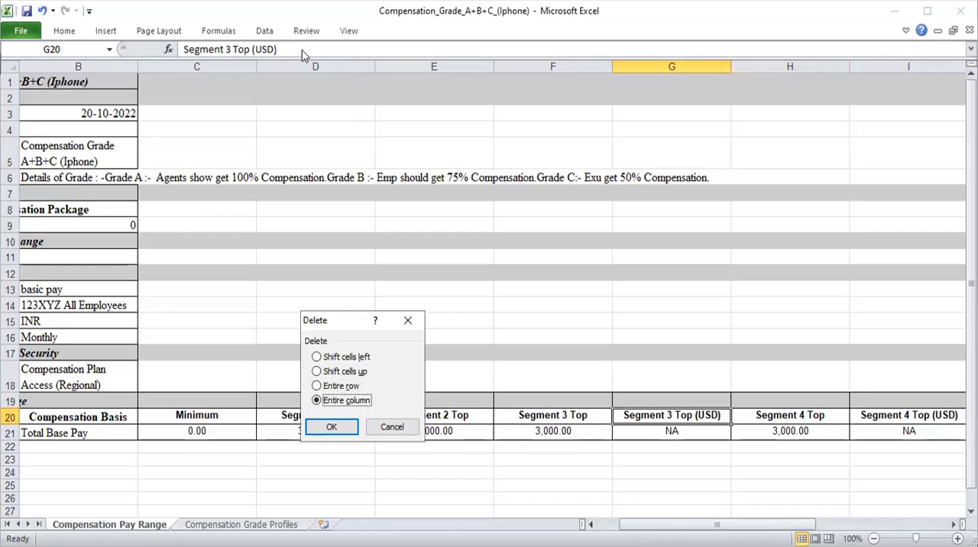
{"action": "key", "text": "Return"}
Delete the entire Segment 4 Top (USD) column from the pay range sheet.
{"action": "key", "text": "Right"}
{"action": "key", "text": "Right"}
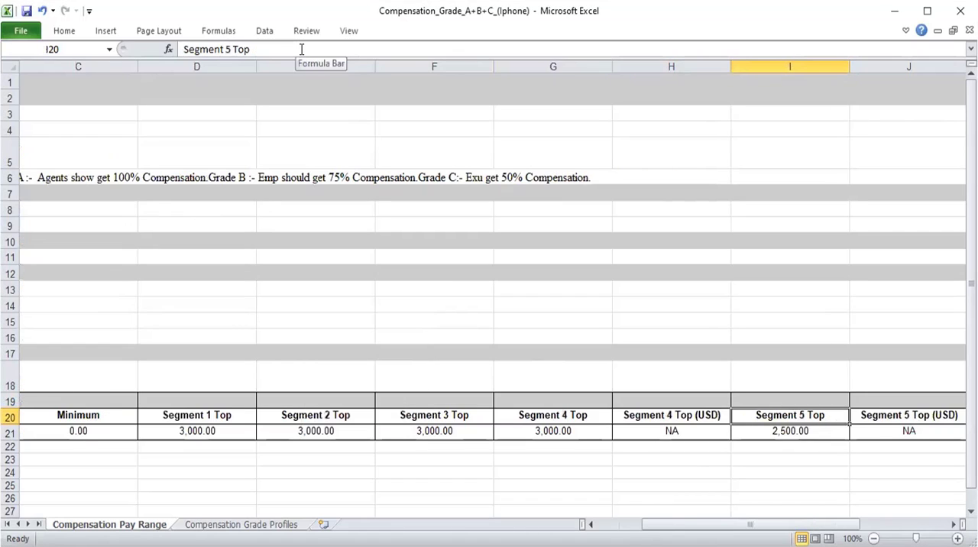
{"action": "key", "text": "Left"}
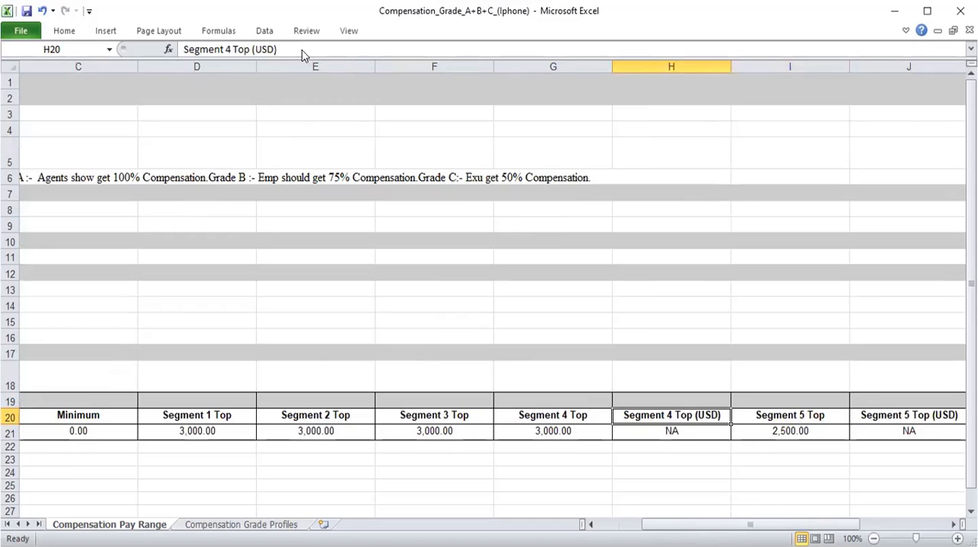
{"action": "key", "text": "ctrl+minus"}
{"action": "key", "text": "Return"}
Delete the entire Segment 5 Top (USD) column from the pay range sheet.
{"action": "key", "text": "Right"}
{"action": "key", "text": "Right"}
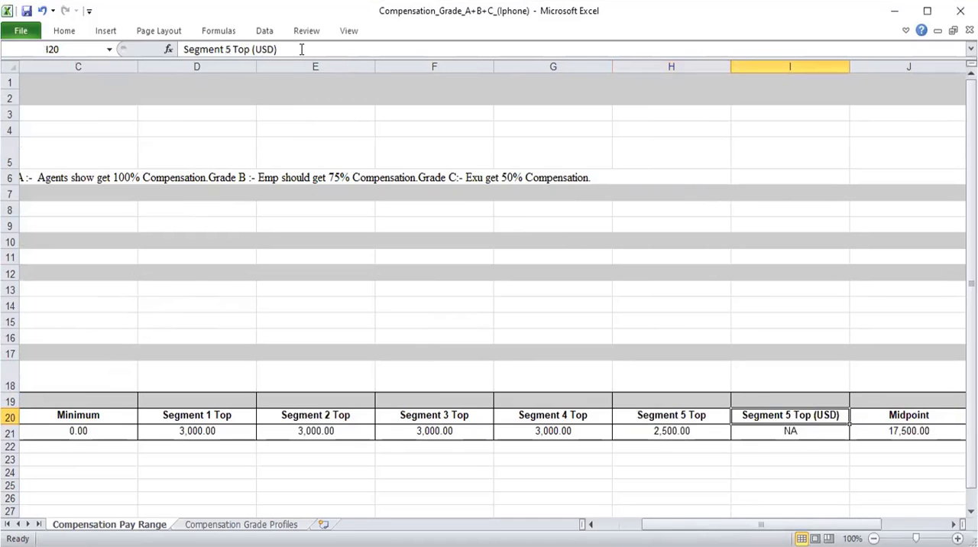
{"action": "key", "text": "Left"}
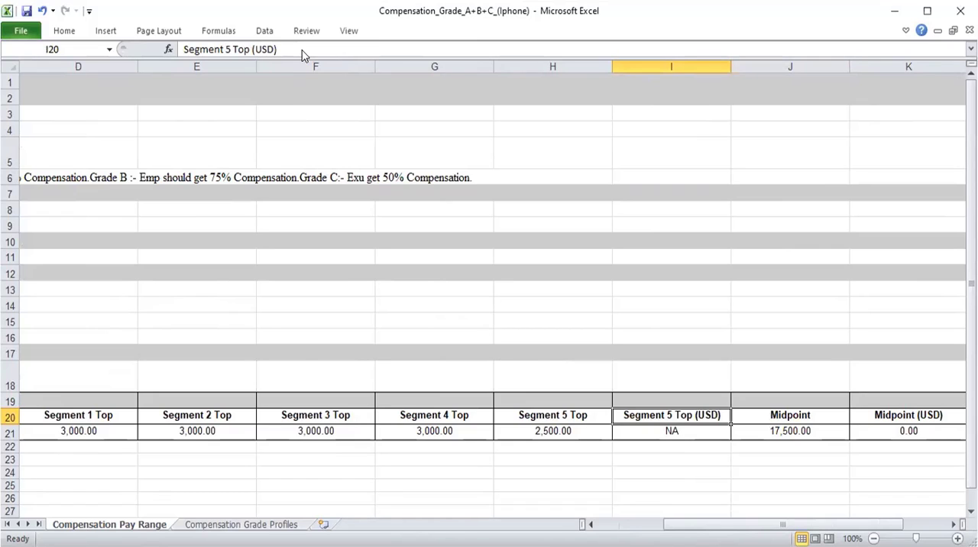
{"action": "key", "text": "ctrl+minus"}
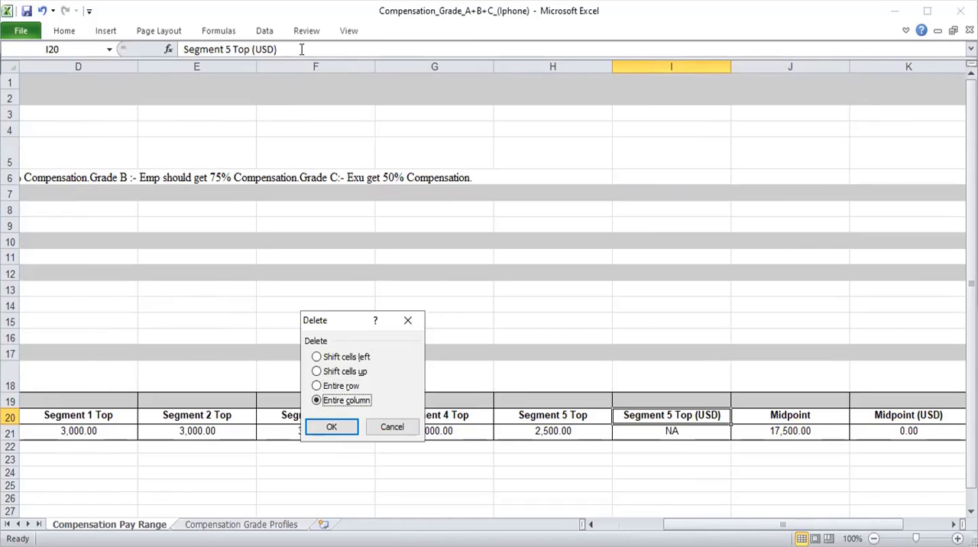
{"action": "key", "text": "Return"}
Review the remaining pay range columns back from Midpoint (USD) and the grade details at the start of the sheet.
{"action": "key", "text": "Right"}
{"action": "key", "text": "Right"}
{"action": "key", "text": "Left"}
{"action": "key", "text": "Down"}
{"action": "key", "text": "Left"}
{"action": "key", "text": "Left"}
{"action": "key", "text": "Left"}
{"action": "key", "text": "Left"}
{"action": "key", "text": "Left"}
{"action": "key", "text": "Left"}
{"action": "key", "text": "Left"}
{"action": "key", "text": "Left"}
{"action": "key", "text": "Left"}
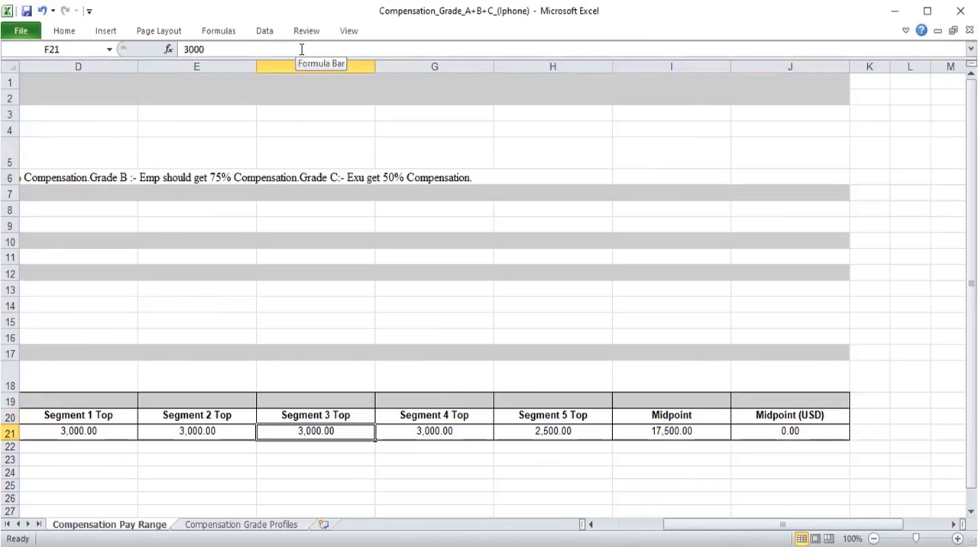
{"action": "key", "text": "Up"}
{"action": "key", "text": "Up"}
{"action": "key", "text": "Up"}
{"action": "key", "text": "Up"}
{"action": "key", "text": "Up"}
{"action": "key", "text": "Up"}
{"action": "key", "text": "Up"}
{"action": "key", "text": "Up"}
{"action": "key", "text": "Up"}
{"action": "key", "text": "Up"}
{"action": "key", "text": "Up"}
{"action": "key", "text": "Up"}
{"action": "key", "text": "Up"}
{"action": "key", "text": "Up"}
{"action": "key", "text": "Up"}
{"action": "key", "text": "Up"}
{"action": "key", "text": "Up"}
{"action": "key", "text": "Up"}
{"action": "key", "text": "Up"}
{"action": "key", "text": "Up"}
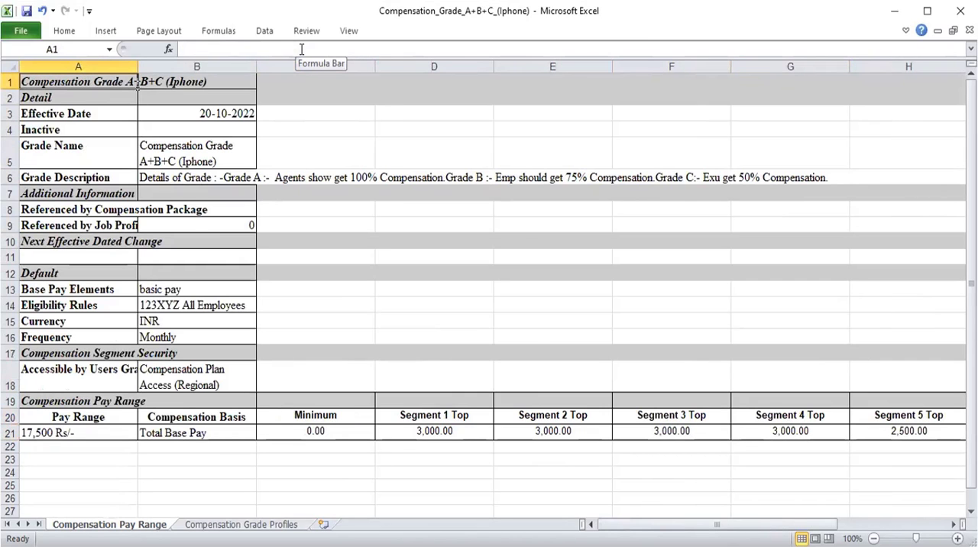
{"action": "key", "text": "Down"}
{"action": "key", "text": "Down"}
{"action": "key", "text": "Down"}
{"action": "key", "text": "Down"}
{"action": "key", "text": "Down"}
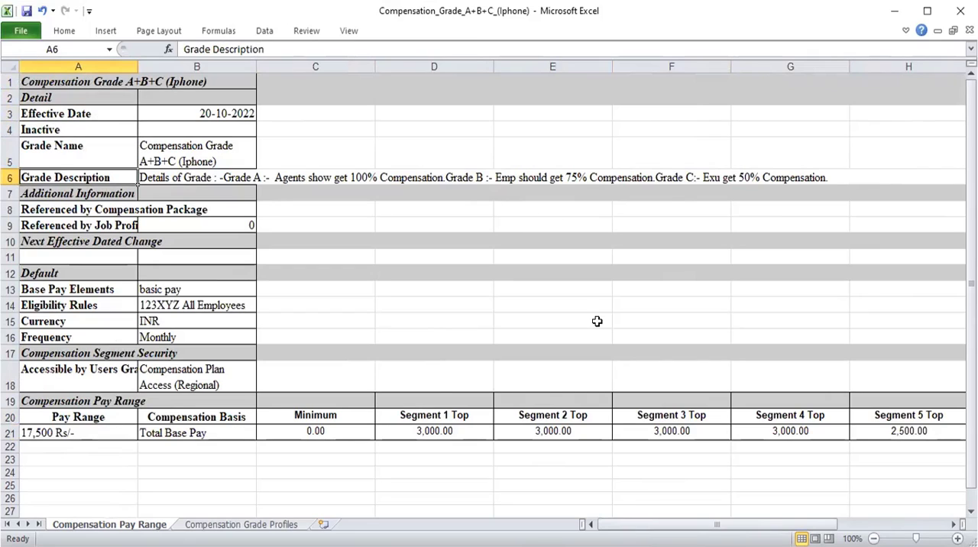
Examine how far the Grade Description text in row 6 extends across the columns.
{"action": "left_click", "coordinate": [260, 178]}
{"action": "key", "text": "Left"}
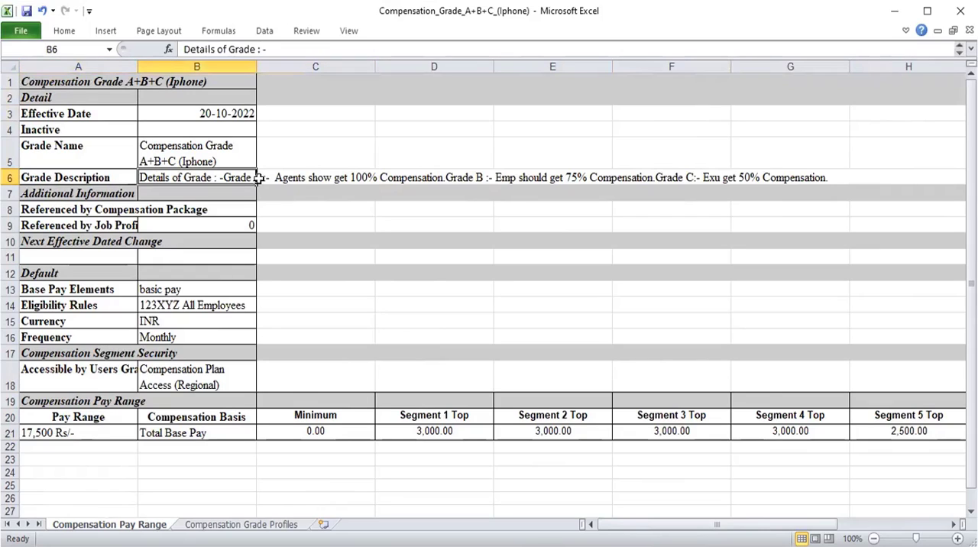
{"action": "key", "text": "Right"}
{"action": "key", "text": "Right"}
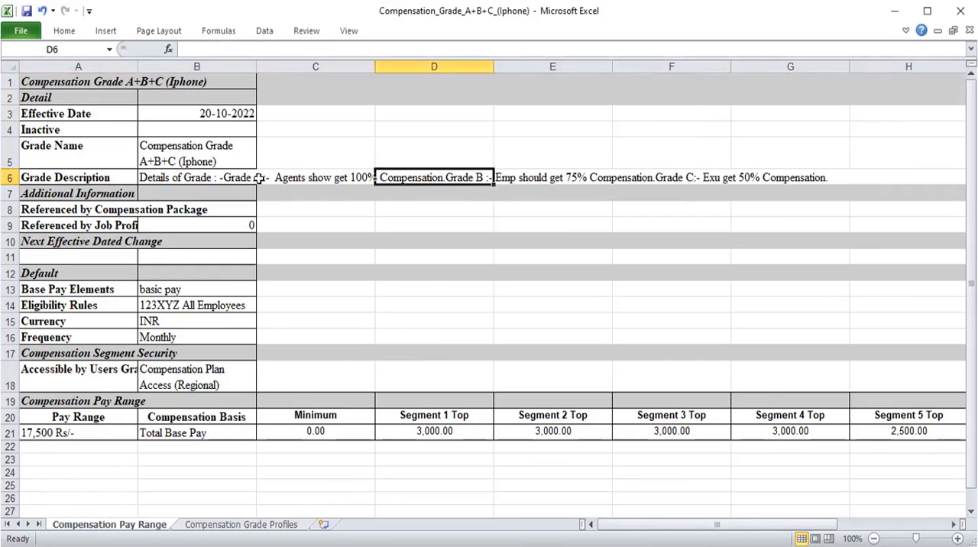
{"action": "key", "text": "Right"}
{"action": "key", "text": "Right"}
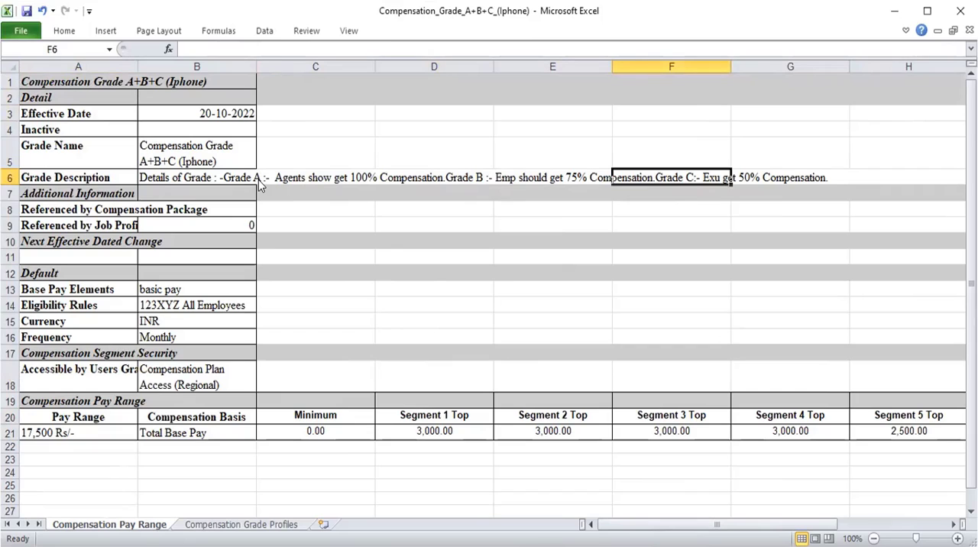
{"action": "key", "text": "Right"}
{"action": "key", "text": "Left"}
{"action": "key", "text": "Home"}
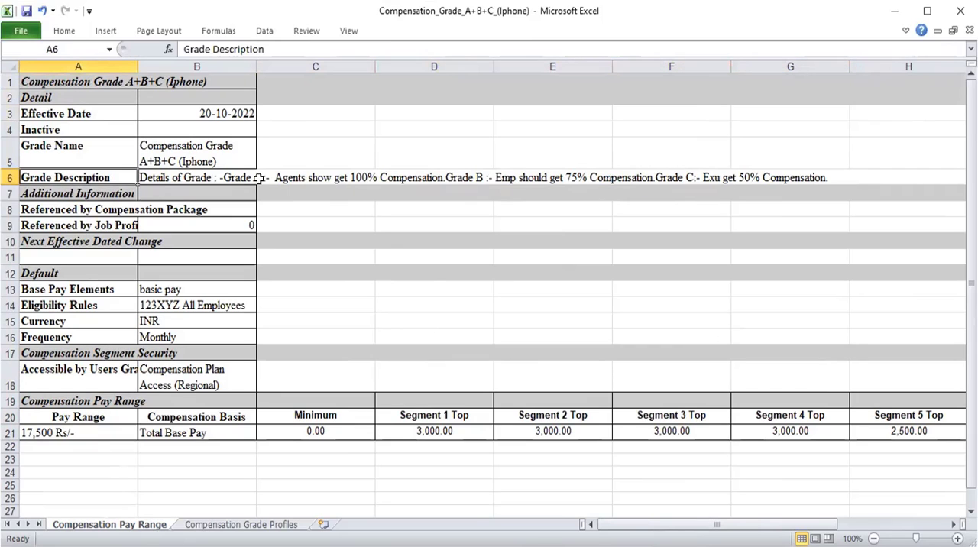
Make the whole Grade Description row, cells A6:G6, bold.
{"action": "key", "text": "shift+Right"}
{"action": "key", "text": "shift+Right"}
{"action": "key", "text": "shift+Right"}
{"action": "key", "text": "shift+Right"}
{"action": "key", "text": "shift+Right"}
{"action": "key", "text": "shift+Right"}
{"action": "key", "text": "shift+Right"}
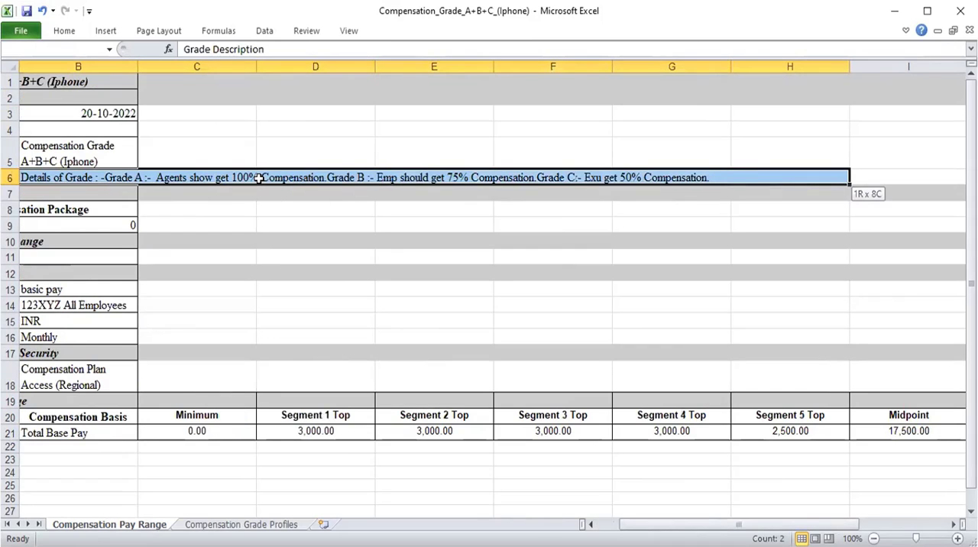
{"action": "key", "text": "shift+Left"}
{"action": "key", "text": "ctrl+b"}
{"action": "key", "text": "Home"}
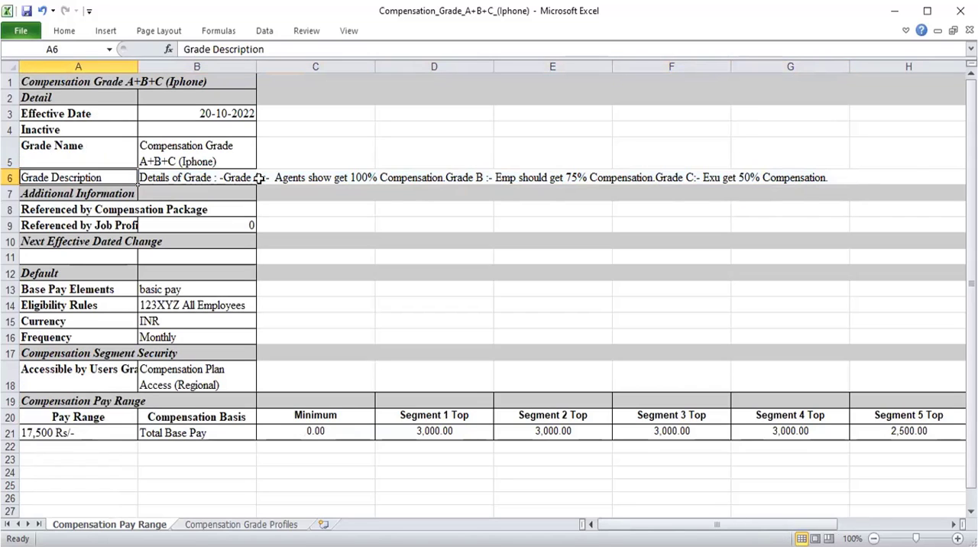
{"action": "key", "text": "shift+Right"}
{"action": "key", "text": "shift+Right"}
{"action": "key", "text": "shift+Right"}
{"action": "key", "text": "shift+Right"}
{"action": "key", "text": "shift+Right"}
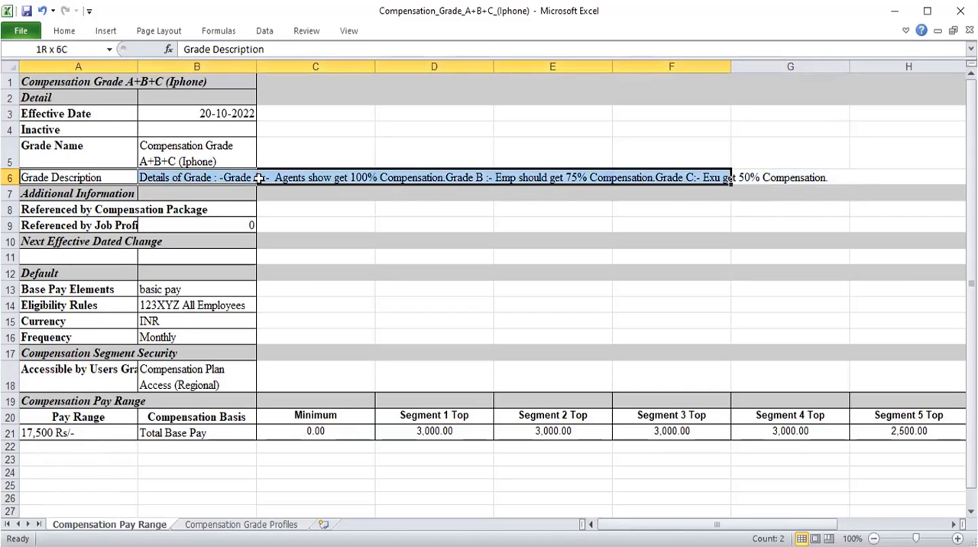
{"action": "key", "text": "shift+Right"}
{"action": "key", "text": "ctrl+b"}
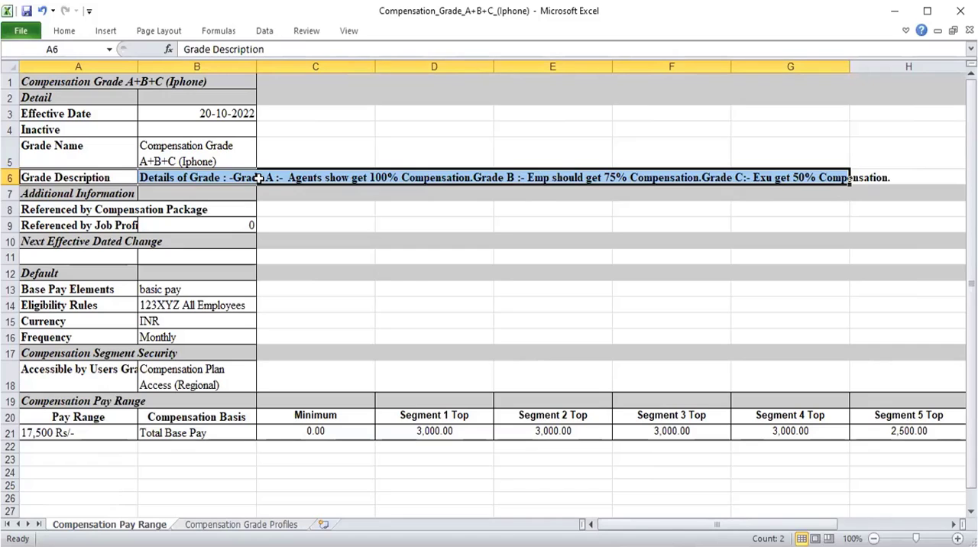
Switch to the Compensation Grade Profiles sheet of the workbook.
{"action": "key", "text": "Down"}
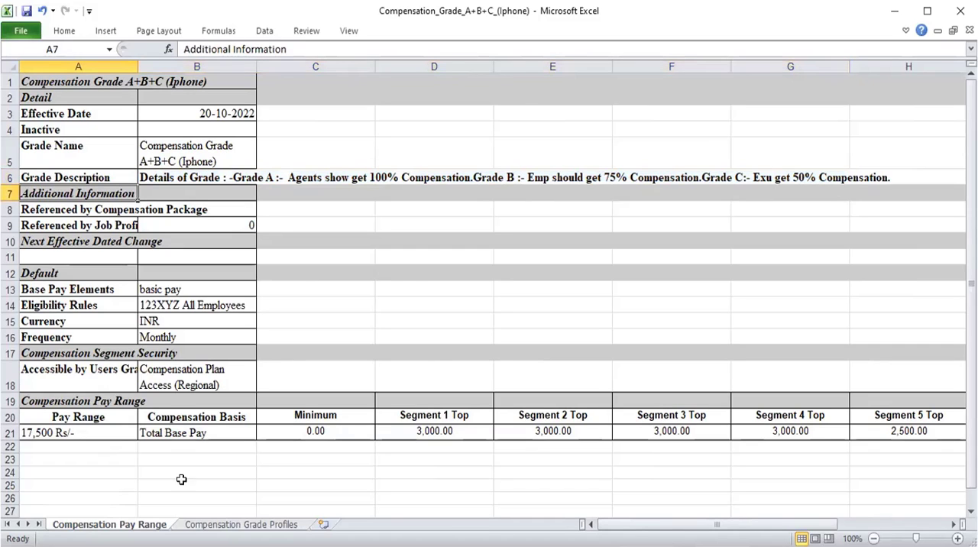
{"action": "left_click", "coordinate": [240, 527]}
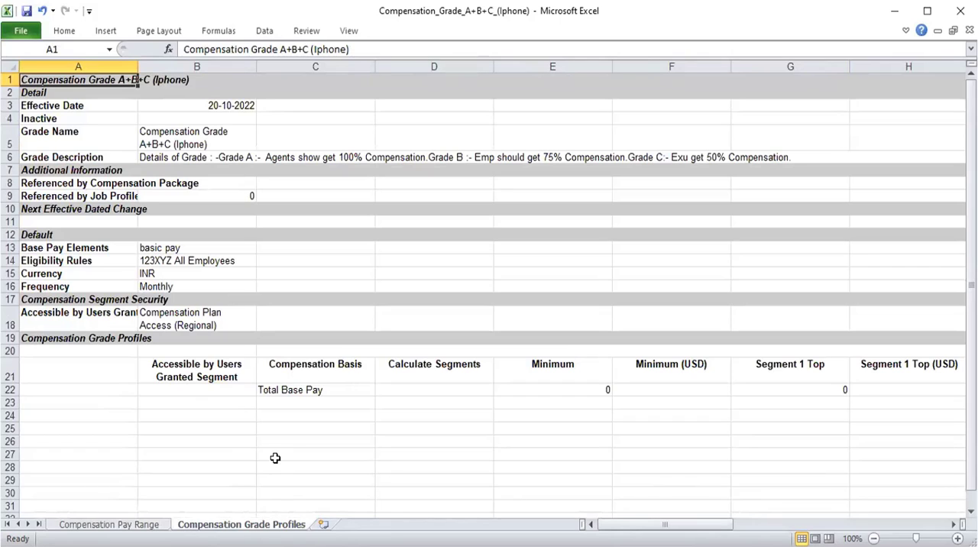
{"action": "left_click", "coordinate": [93, 359]}
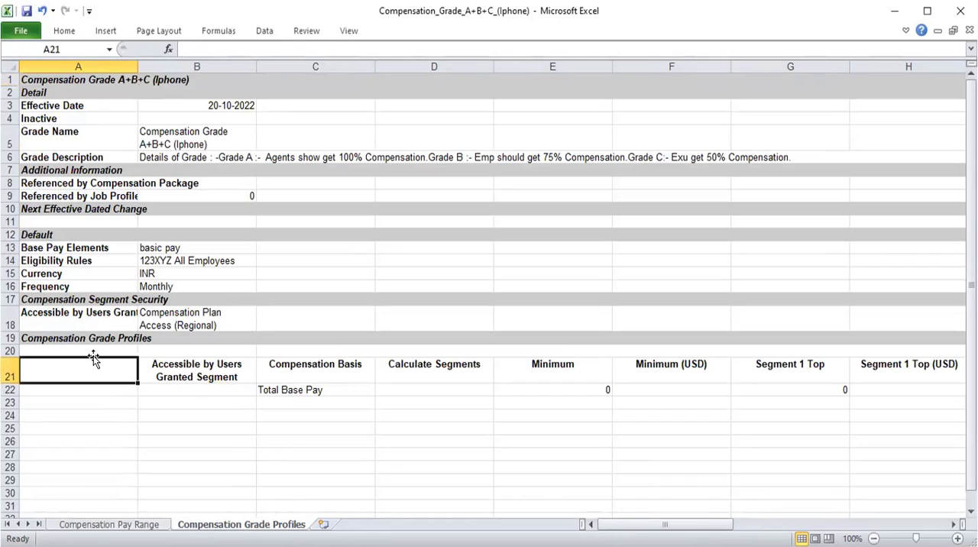
{"action": "key", "text": "Down"}
{"action": "key", "text": "Down"}
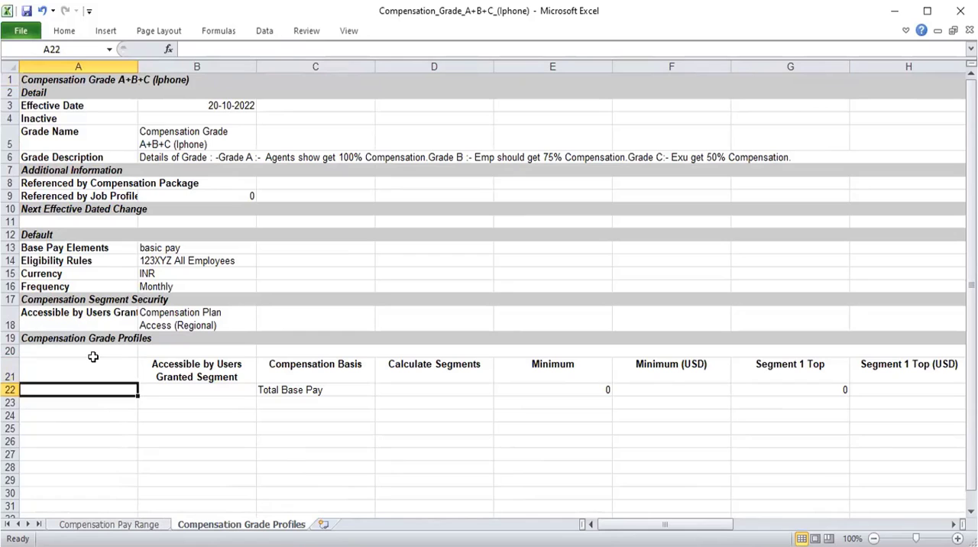
{"action": "key", "text": "shift+Right"}
{"action": "key", "text": "shift+Right"}
{"action": "key", "text": "shift+Right"}
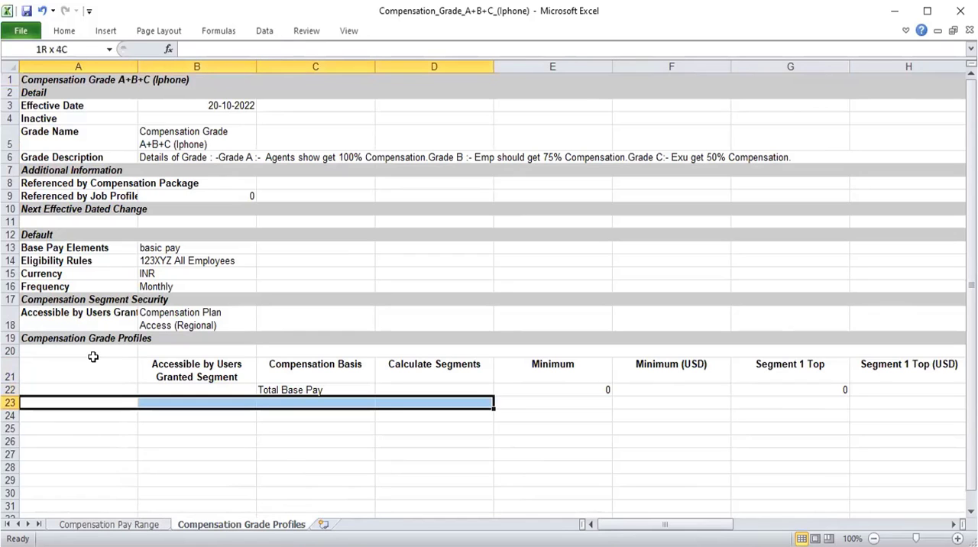
Switch to the Compensation Pay Range sheet and select its pay range table from row 19 to row 21.
{"action": "left_click", "coordinate": [87, 527]}
{"action": "left_click", "coordinate": [64, 403]}
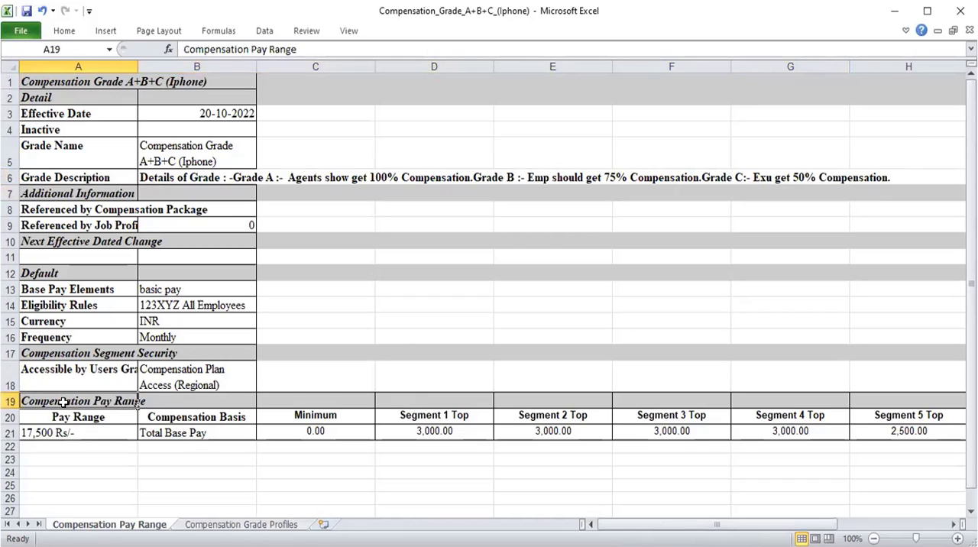
{"action": "key", "text": "shift+Down"}
{"action": "key", "text": "shift+Down"}
{"action": "key", "text": "shift+Right"}
{"action": "key", "text": "shift+Right"}
{"action": "key", "text": "shift+Right"}
{"action": "key", "text": "shift+Right"}
{"action": "key", "text": "shift+Right"}
{"action": "key", "text": "shift+Right"}
{"action": "key", "text": "shift+Right"}
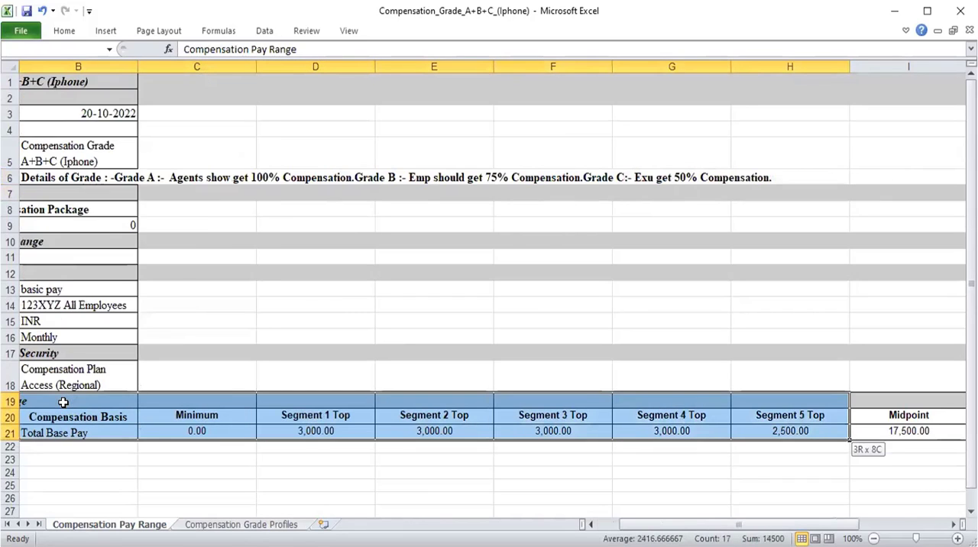
{"action": "key", "text": "shift+Right"}
Delete the entire Midpoint (USD) column, column J, from the Compensation Pay Range sheet.
{"action": "key", "text": "Right"}
{"action": "key", "text": "Right"}
{"action": "key", "text": "Right"}
{"action": "key", "text": "Right"}
{"action": "key", "text": "Right"}
{"action": "key", "text": "Right"}
{"action": "key", "text": "Right"}
{"action": "key", "text": "Right"}
{"action": "key", "text": "Right"}
{"action": "key", "text": "Right"}
{"action": "key", "text": "Right"}
{"action": "key", "text": "Right"}
{"action": "key", "text": "Right"}
{"action": "key", "text": "Right"}
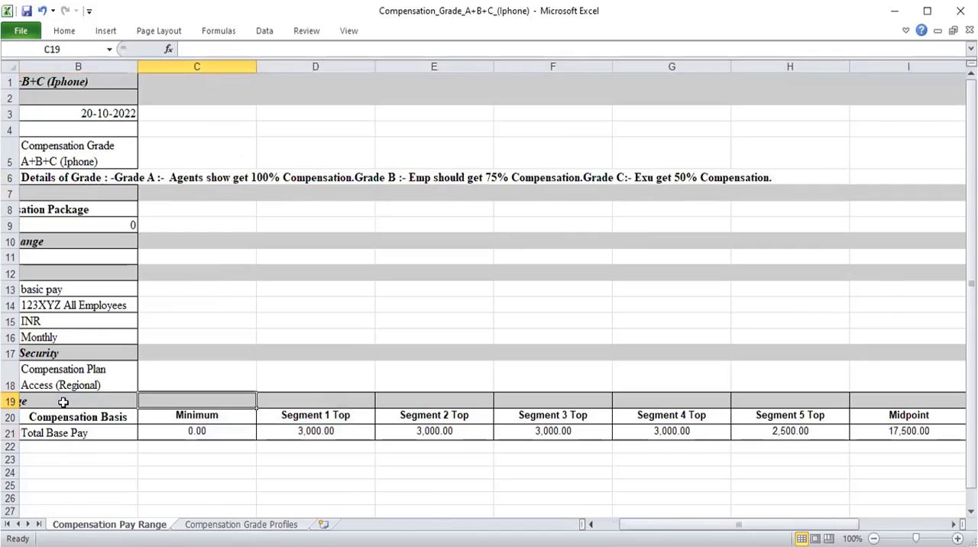
{"action": "key", "text": "Left"}
{"action": "key", "text": "Left"}
{"action": "key", "text": "Left"}
{"action": "key", "text": "Left"}
{"action": "key", "text": "Left"}
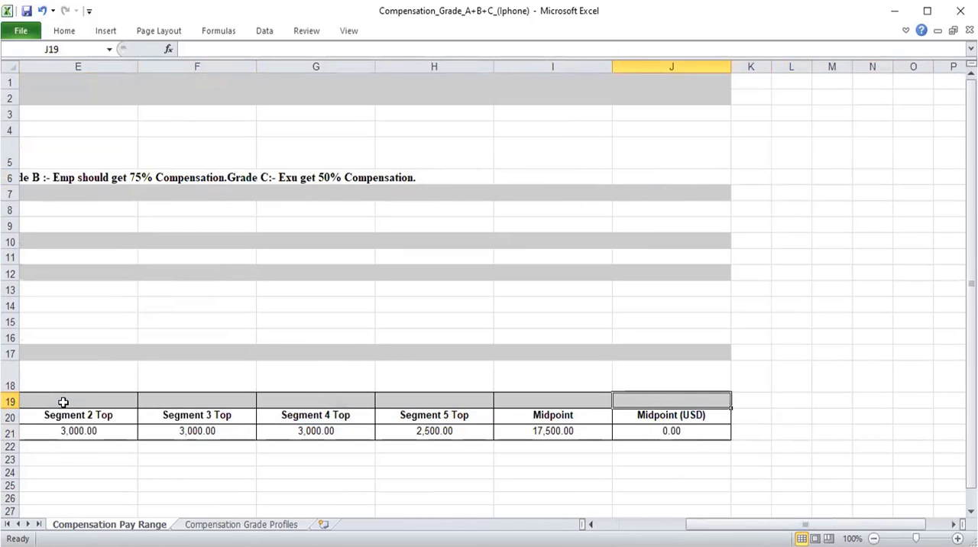
{"action": "key", "text": "ctrl+minus"}
{"action": "key", "text": "Down"}
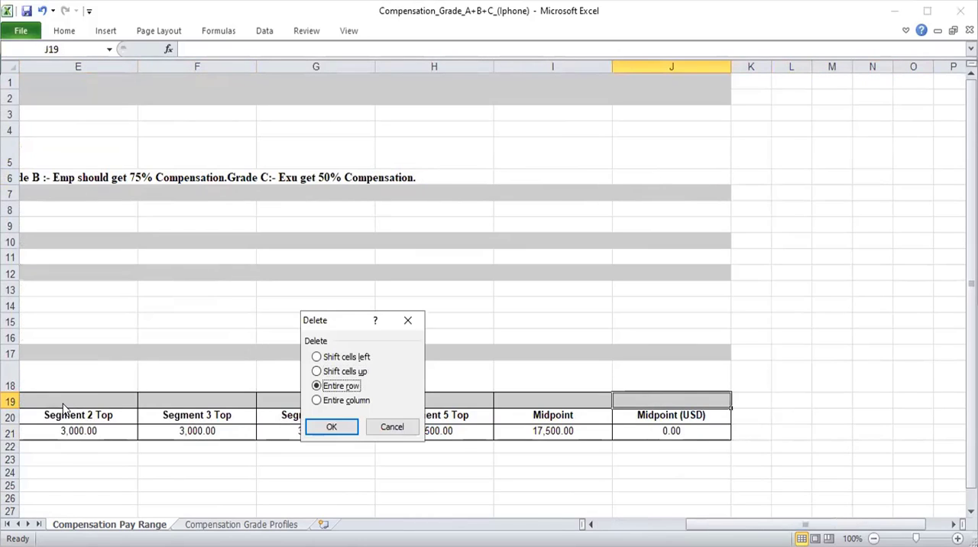
{"action": "key", "text": "Up"}
{"action": "key", "text": "Up"}
{"action": "key", "text": "Up"}
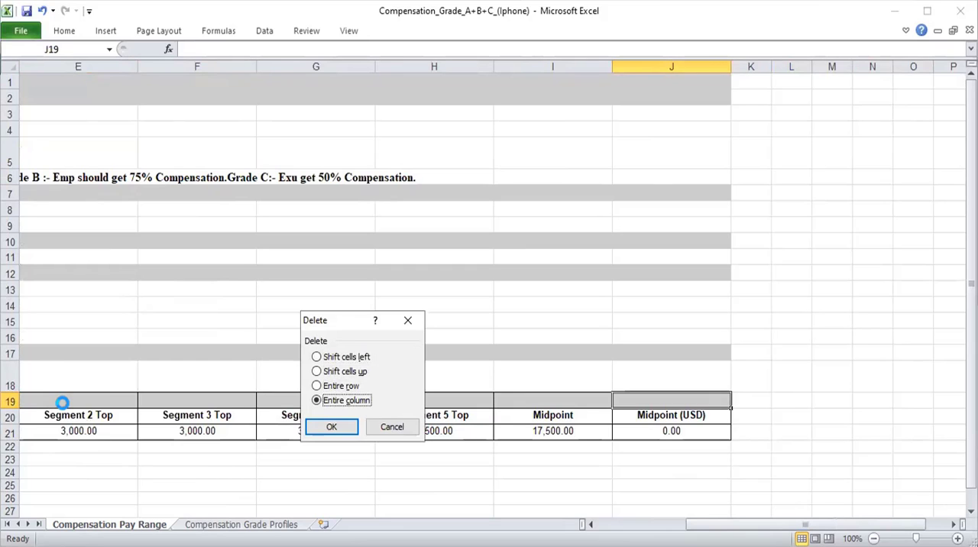
{"action": "key", "text": "Return"}
Copy the pay range table in cells A19:I21 of the Compensation Pay Range sheet.
{"action": "key", "text": "Left"}
{"action": "key", "text": "Left"}
{"action": "key", "text": "Left"}
{"action": "key", "text": "Left"}
{"action": "key", "text": "Left"}
{"action": "key", "text": "Left"}
{"action": "key", "text": "Left"}
{"action": "key", "text": "Left"}
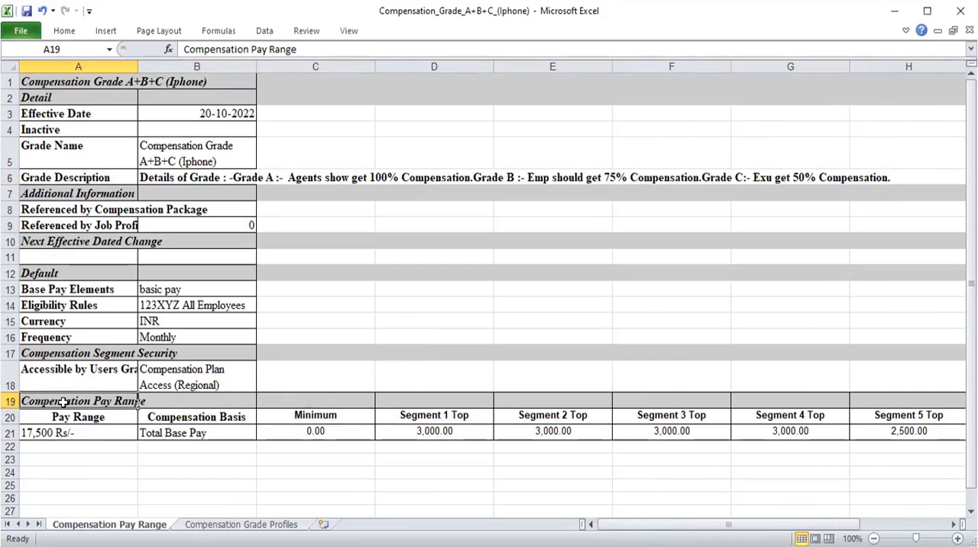
{"action": "key", "text": "shift+Right"}
{"action": "key", "text": "shift+Right"}
{"action": "key", "text": "shift+Right"}
{"action": "key", "text": "shift+Right"}
{"action": "key", "text": "shift+Right"}
{"action": "key", "text": "shift+Right"}
{"action": "key", "text": "shift+Right"}
{"action": "key", "text": "shift+Right"}
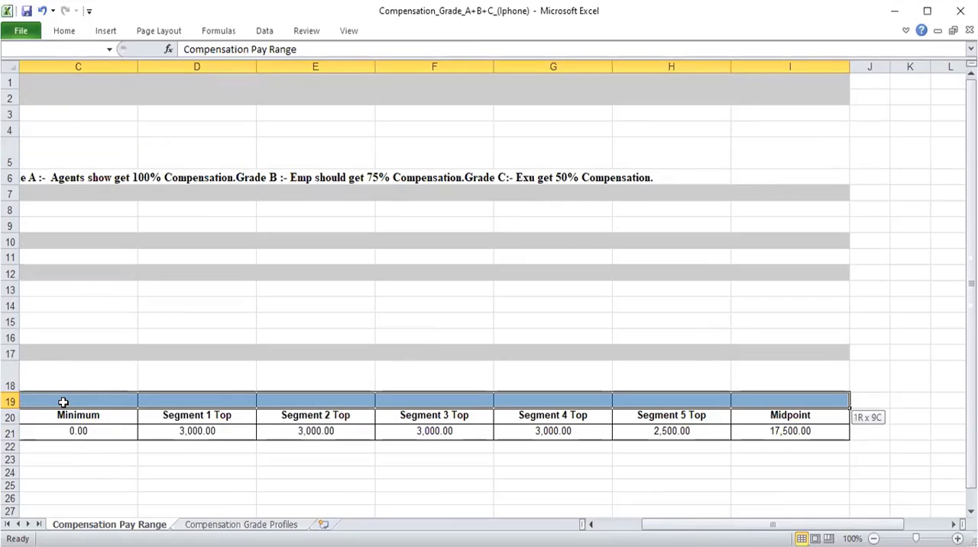
{"action": "key", "text": "shift+Down"}
{"action": "key", "text": "shift+Down"}
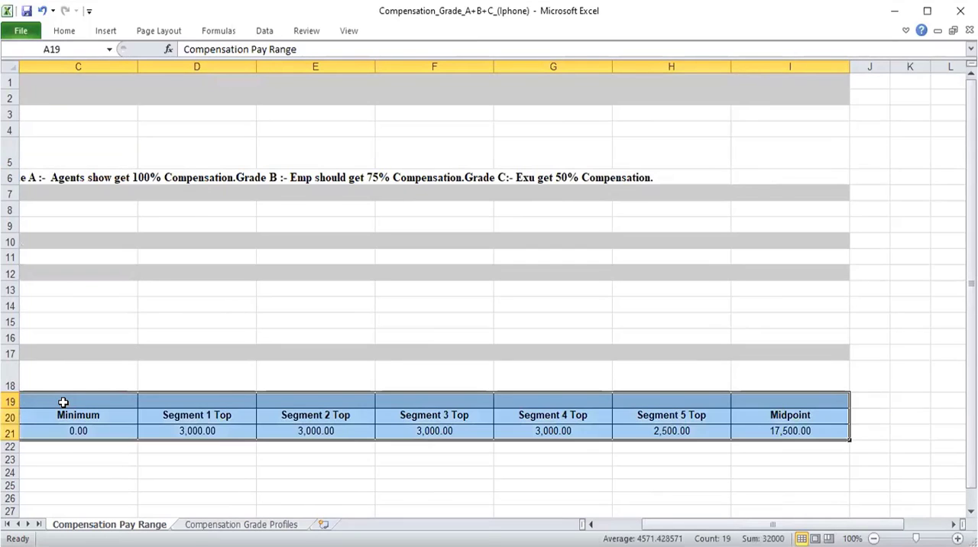
{"action": "key", "text": "ctrl+c"}
{"action": "key", "text": "Home"}
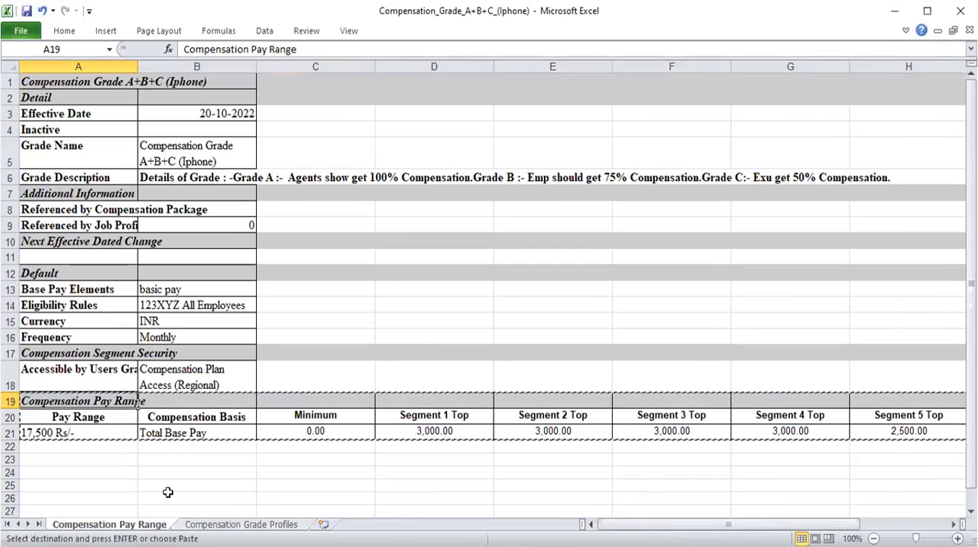
Delete rows 19 to 21 of the Compensation Grade Profiles sheet and clear the remaining Total Base Pay row.
{"action": "left_click", "coordinate": [229, 524]}
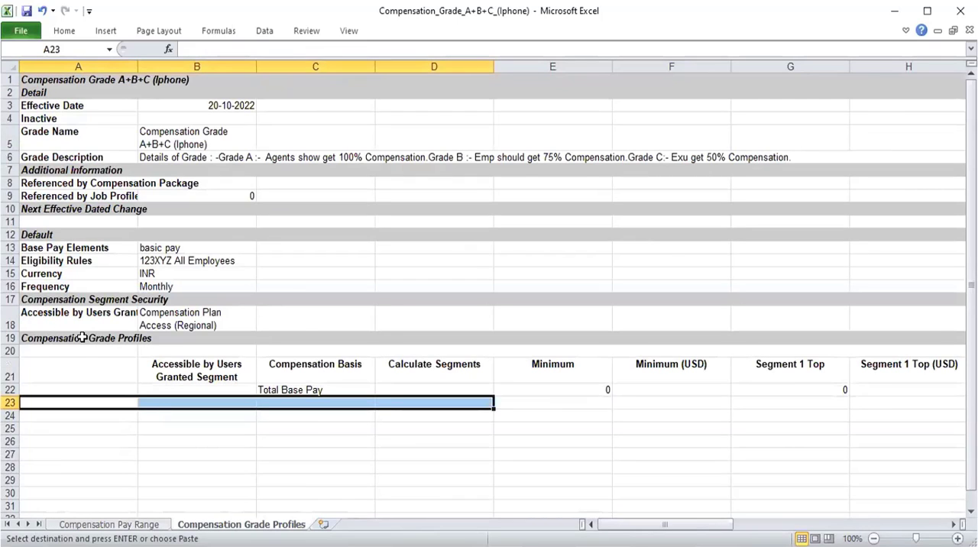
{"action": "left_click", "coordinate": [82, 337]}
{"action": "key", "text": "shift+Right"}
{"action": "key", "text": "shift+Right"}
{"action": "key", "text": "shift+Right"}
{"action": "key", "text": "shift+Right"}
{"action": "key", "text": "shift+Right"}
{"action": "key", "text": "shift+Right"}
{"action": "key", "text": "shift+Right"}
{"action": "key", "text": "shift+Right"}
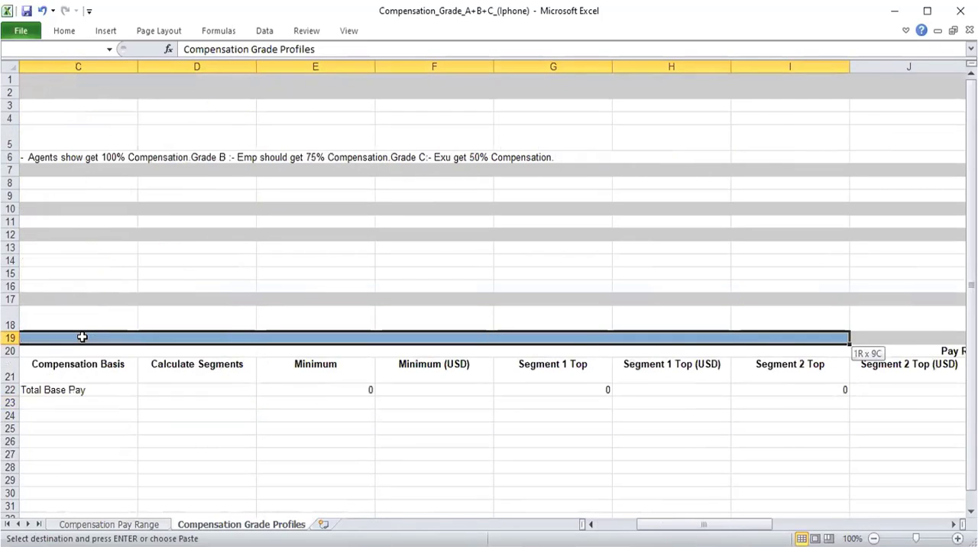
{"action": "key", "text": "shift+Right"}
{"action": "key", "text": "shift+Right"}
{"action": "key", "text": "shift+Right"}
{"action": "key", "text": "shift+Right"}
{"action": "key", "text": "shift+Right"}
{"action": "key", "text": "shift+Right"}
{"action": "key", "text": "shift+Right"}
{"action": "key", "text": "shift+Right"}
{"action": "key", "text": "shift+Right"}
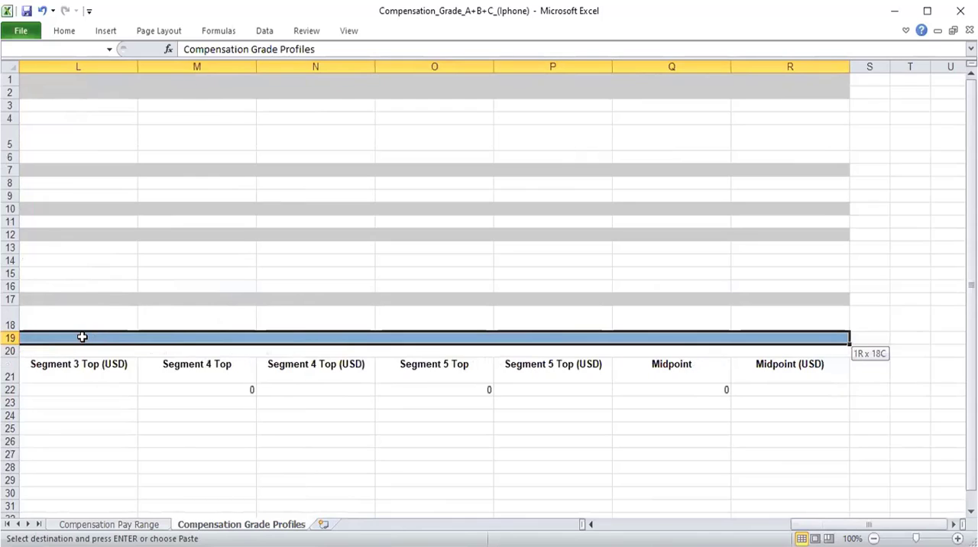
{"action": "key", "text": "shift+Down"}
{"action": "key", "text": "shift+Down"}
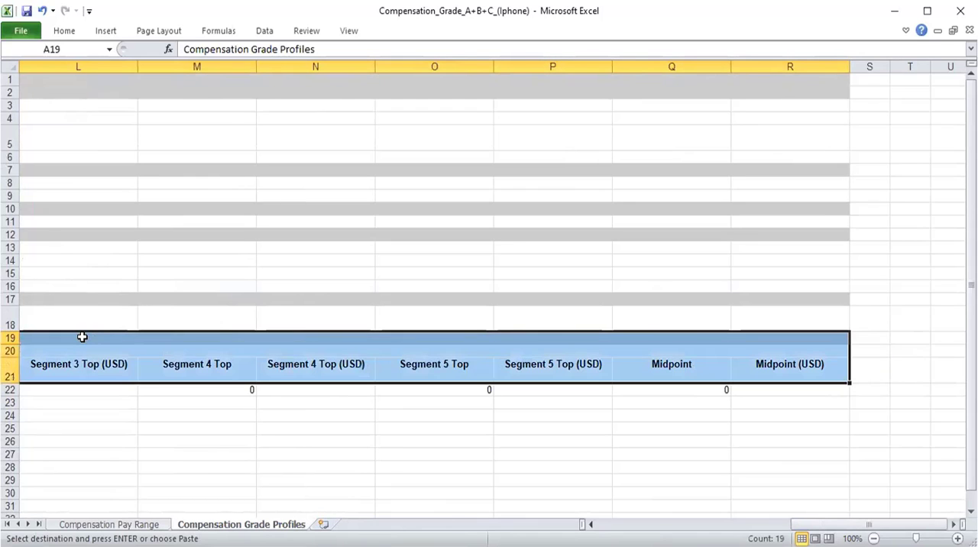
{"action": "key", "text": "ctrl+minus"}
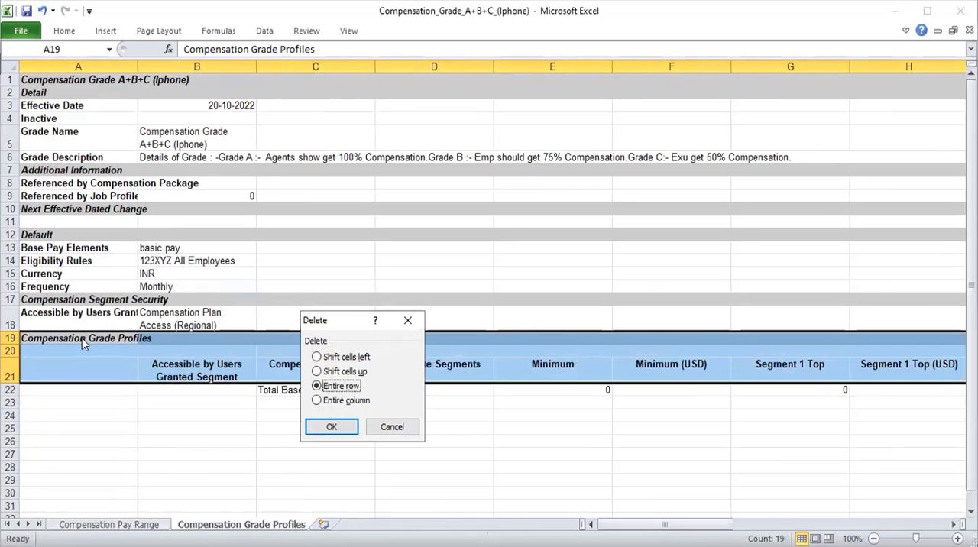
{"action": "key", "text": "Return"}
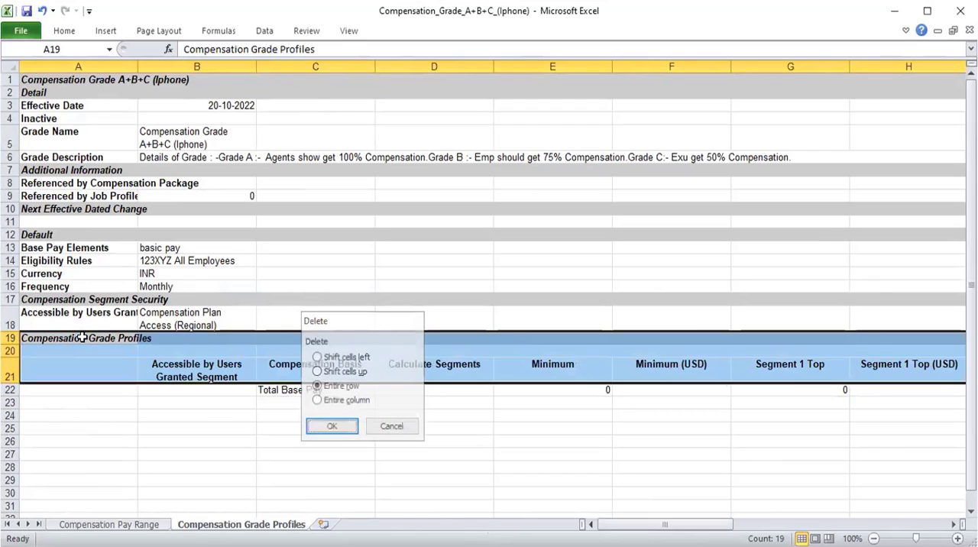
{"action": "key", "text": "Delete"}
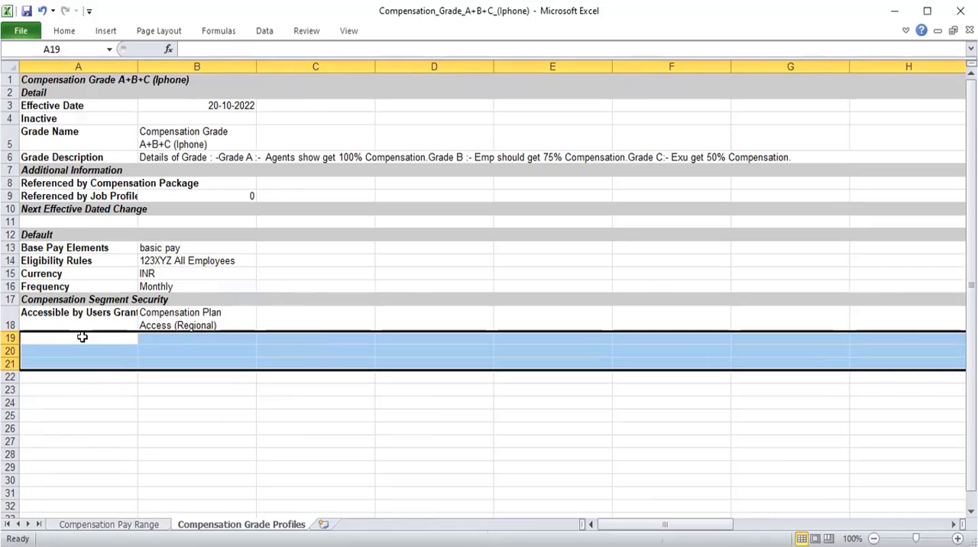
Copy cells A19:I21 from the Compensation Pay Range sheet and paste them at A19 of the Compensation Grade Profiles sheet.
{"action": "left_click", "coordinate": [107, 524]}
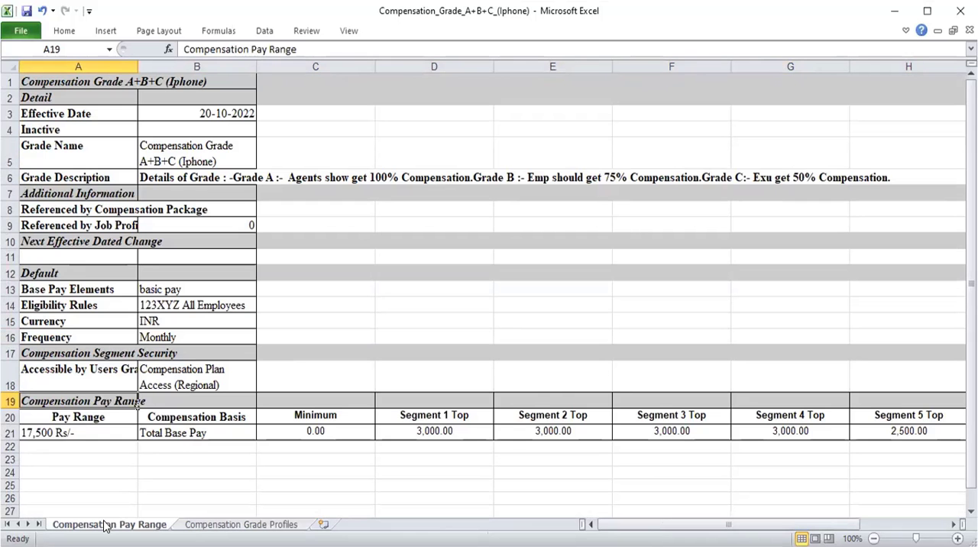
{"action": "key", "text": "shift+Right"}
{"action": "key", "text": "shift+Right"}
{"action": "key", "text": "shift+Right"}
{"action": "key", "text": "shift+Right"}
{"action": "key", "text": "shift+Right"}
{"action": "key", "text": "shift+Right"}
{"action": "key", "text": "shift+Right"}
{"action": "key", "text": "shift+Right"}
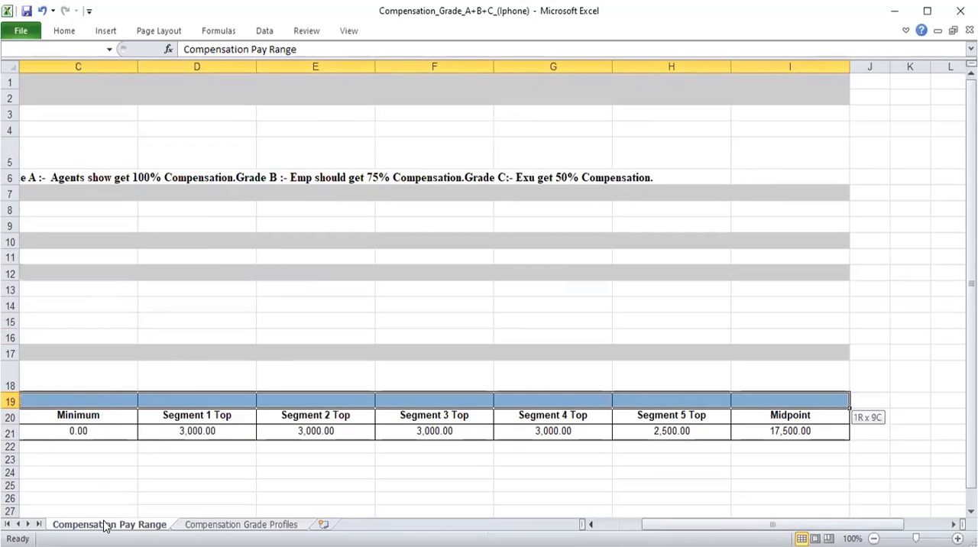
{"action": "key", "text": "shift+Down"}
{"action": "key", "text": "shift+Down"}
{"action": "key", "text": "ctrl+c"}
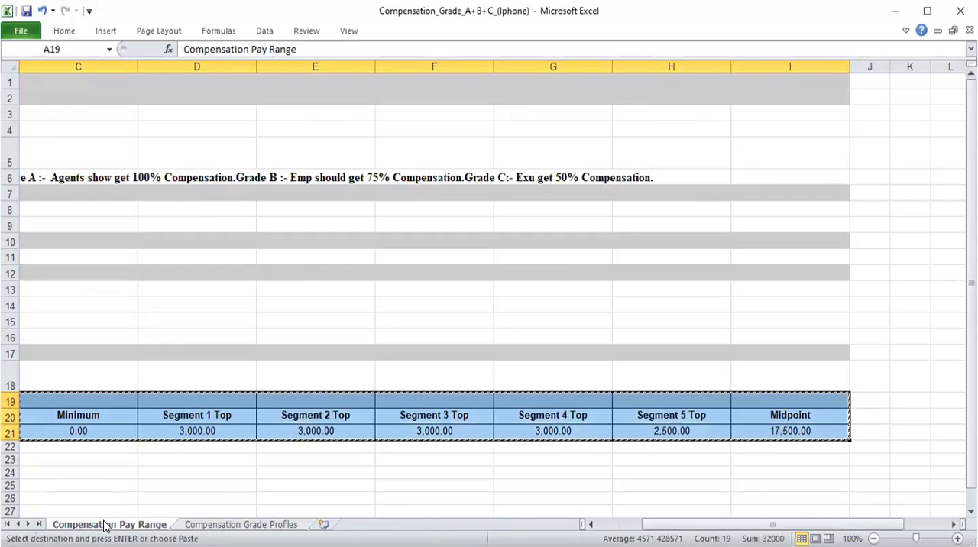
{"action": "key", "text": "Home"}
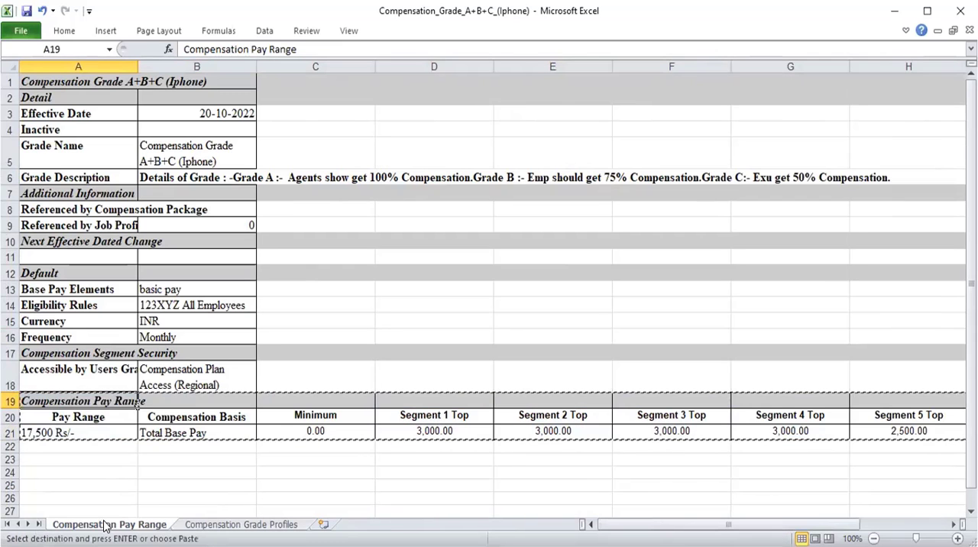
{"action": "left_click", "coordinate": [225, 525]}
{"action": "key", "text": "ctrl+v"}
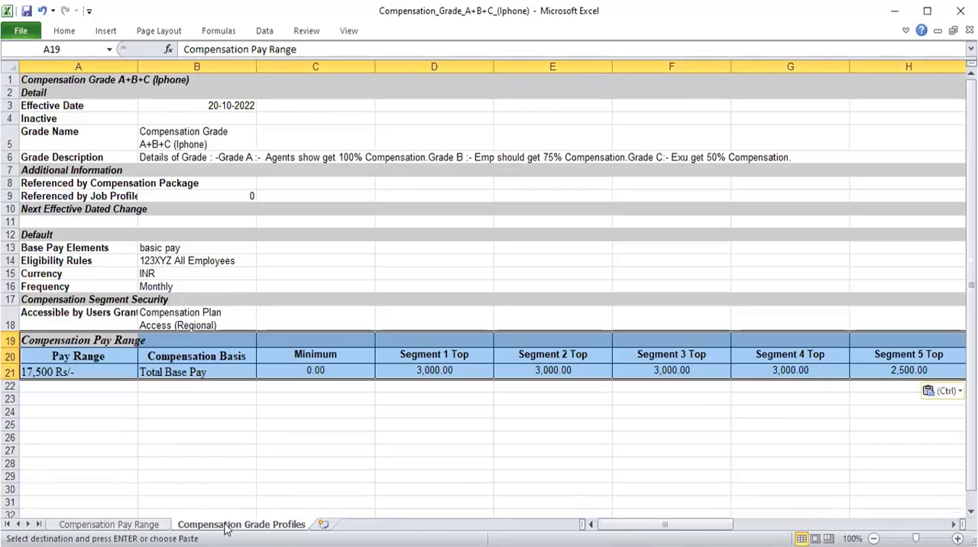
Enter the heading "Dash Board" in cell A26 below the pasted pay range table.
{"action": "left_click", "coordinate": [99, 395]}
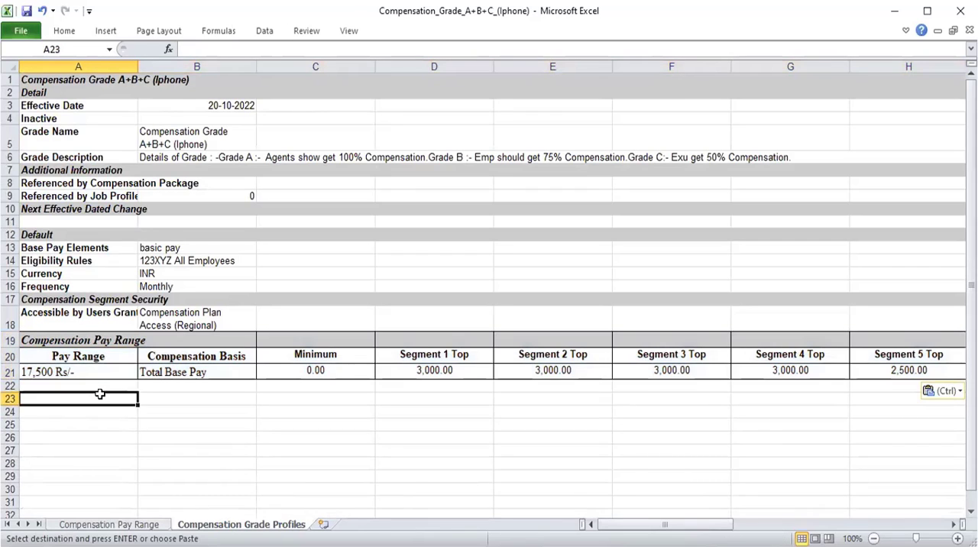
{"action": "key", "text": "Down"}
{"action": "key", "text": "Down"}
{"action": "key", "text": "Down"}
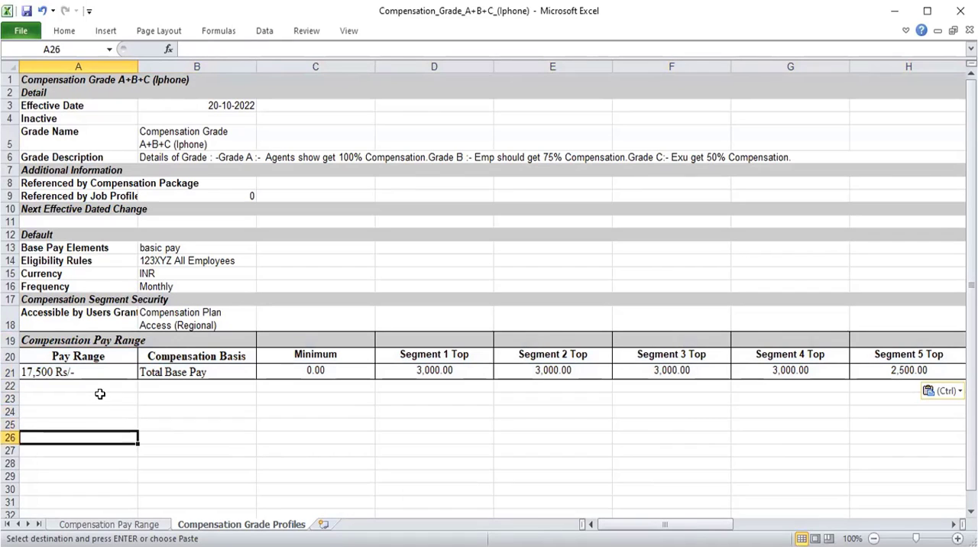
{"action": "type", "text": "D"}
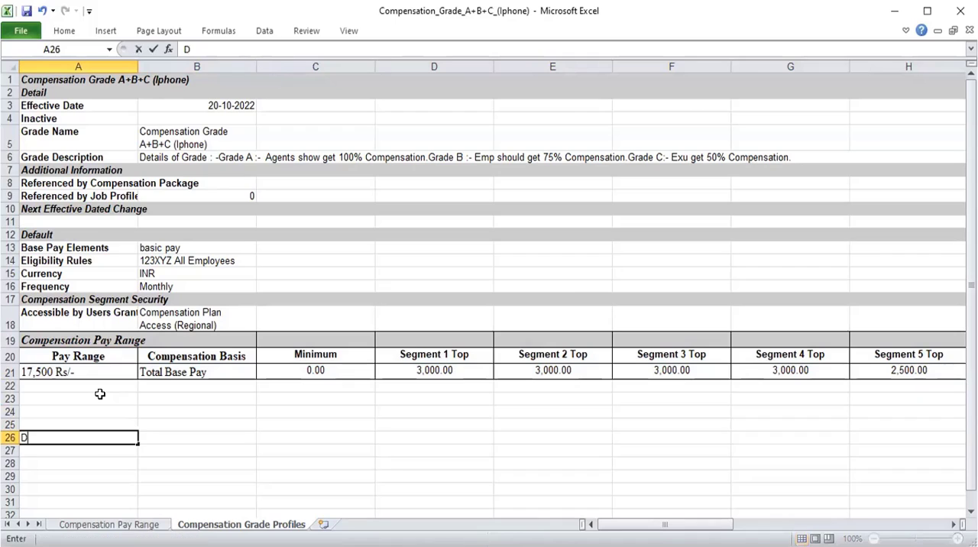
{"action": "type", "text": "ash Board"}
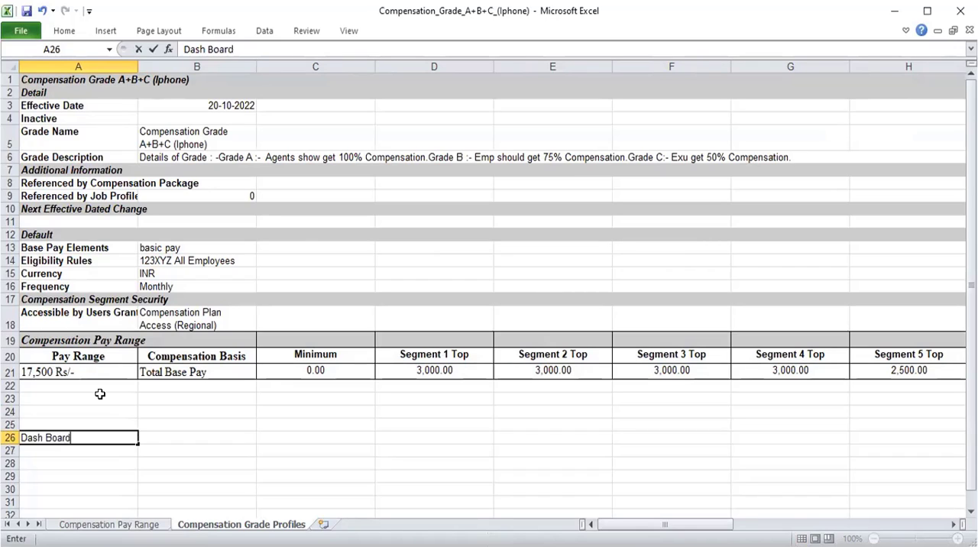
{"action": "key", "text": "Return"}
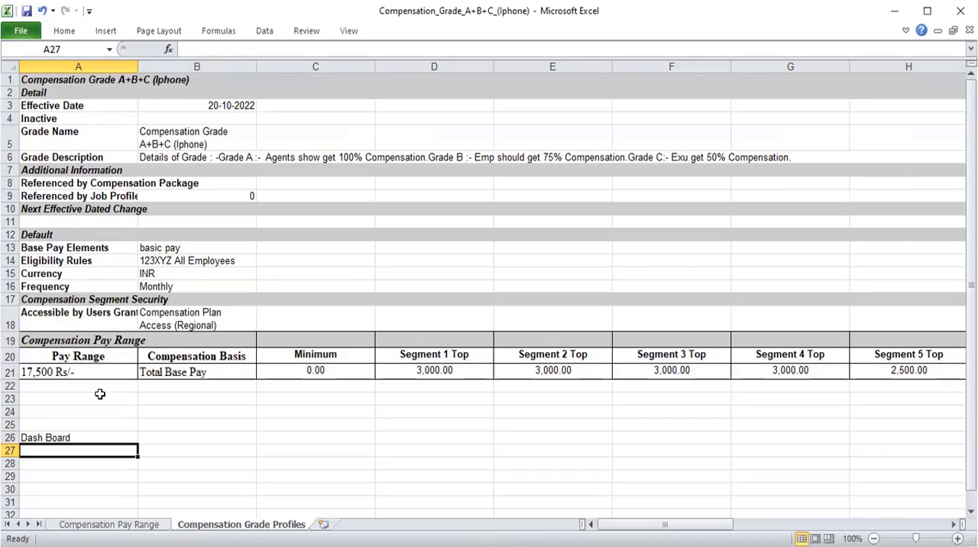
Enter "Grade A" in cell A27, directly under the Dash Board heading.
{"action": "type", "text": "Grade"}
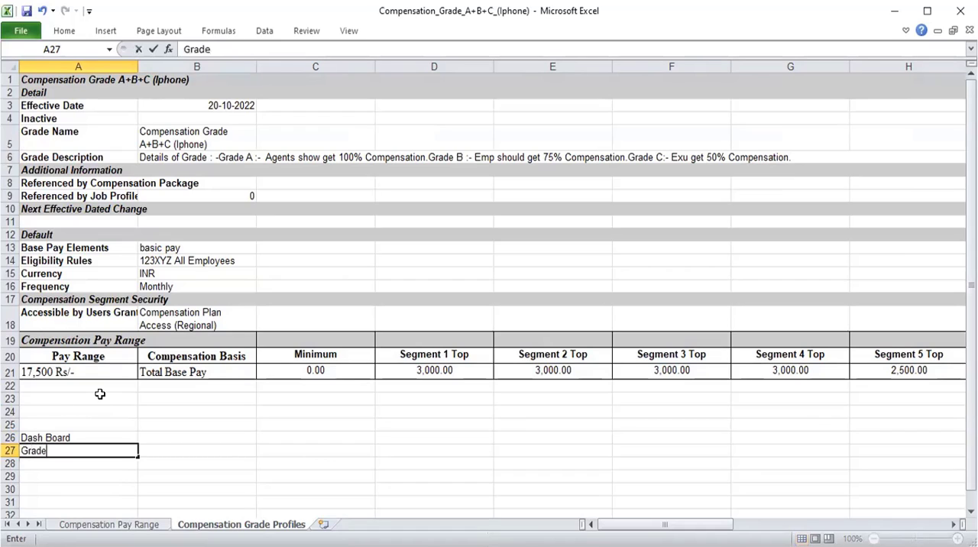
{"action": "key", "text": "Return"}
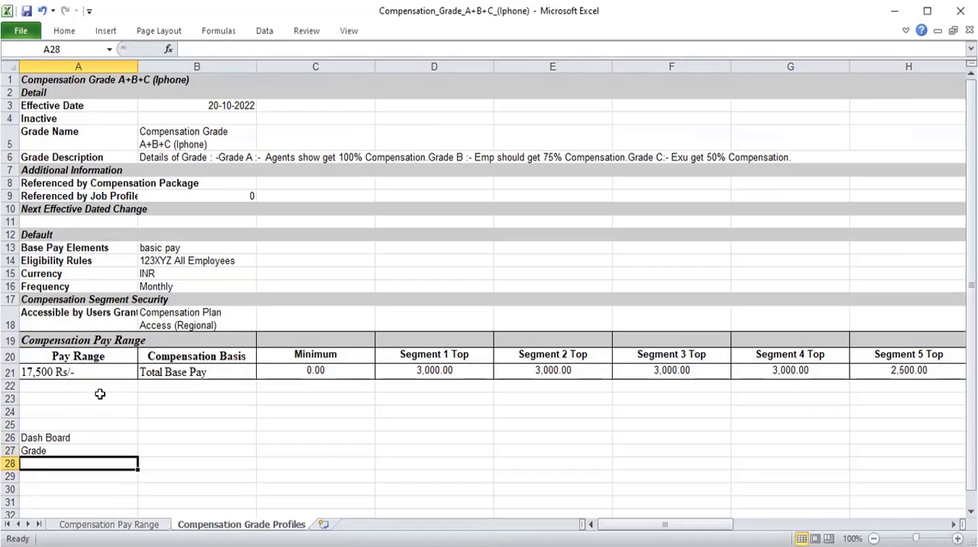
{"action": "key", "text": "Up"}
{"action": "left_click", "coordinate": [226, 48]}
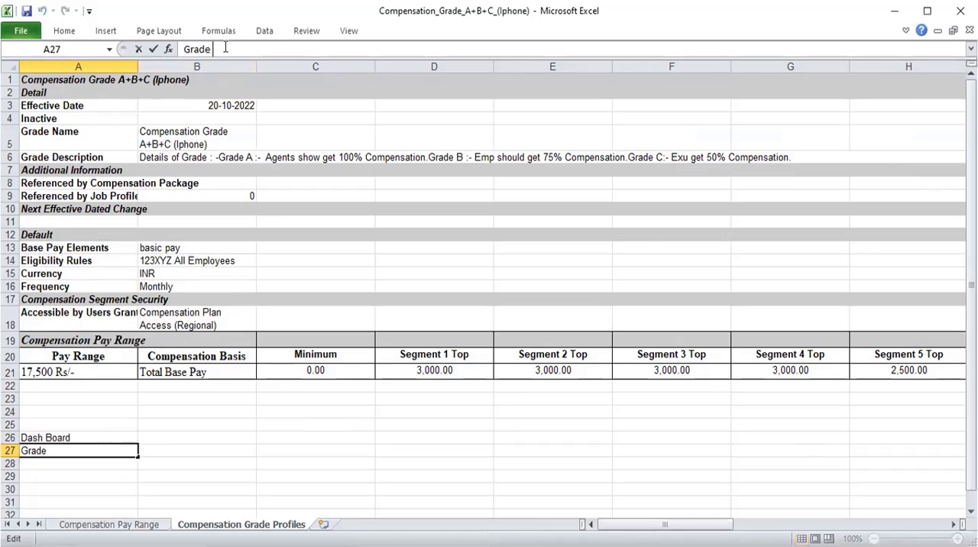
{"action": "type", "text": "A"}
{"action": "key", "text": "Return"}
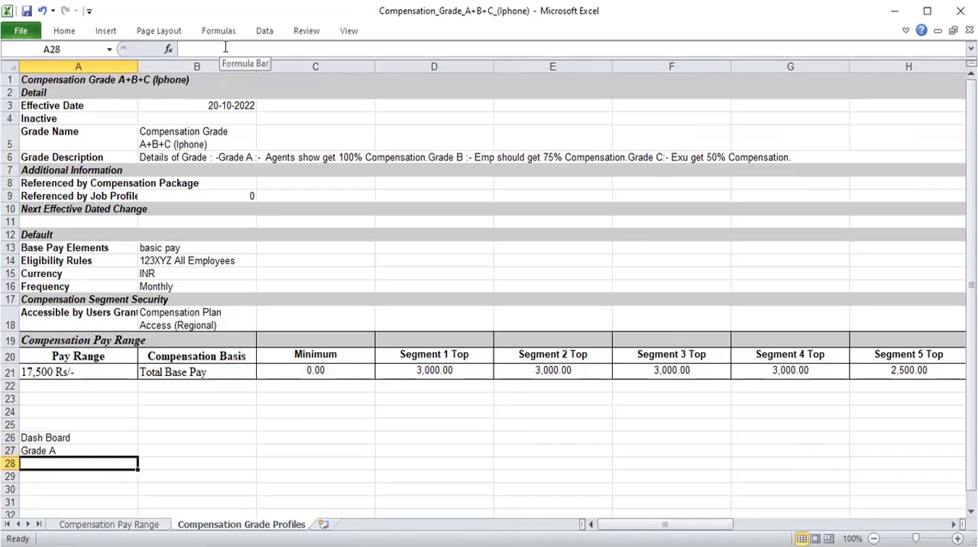
Enter "Grade B" in cell A28, directly under Grade A.
{"action": "type", "text": "Grade"}
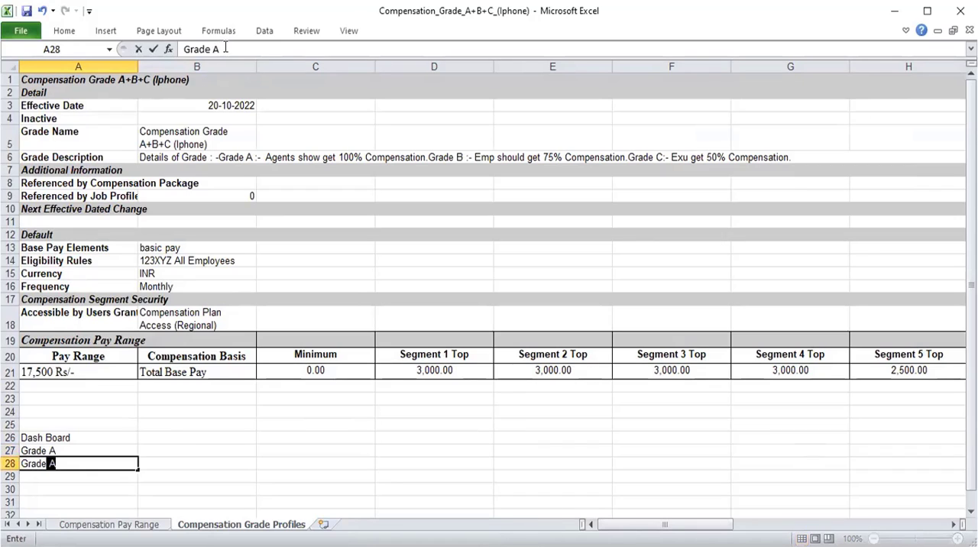
{"action": "key", "text": "BackSpace"}
{"action": "key", "text": "BackSpace"}
{"action": "type", "text": "B"}
{"action": "key", "text": "Return"}
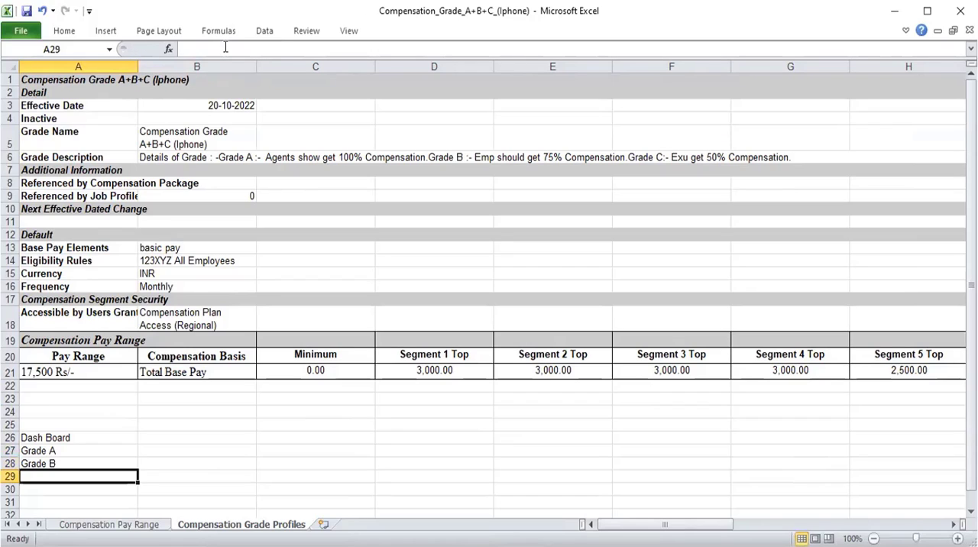
Enter "Grade C" in cell A29, with the letter C capitalised.
{"action": "type", "text": "g"}
{"action": "key", "text": "BackSpace"}
{"action": "type", "text": "Grade"}
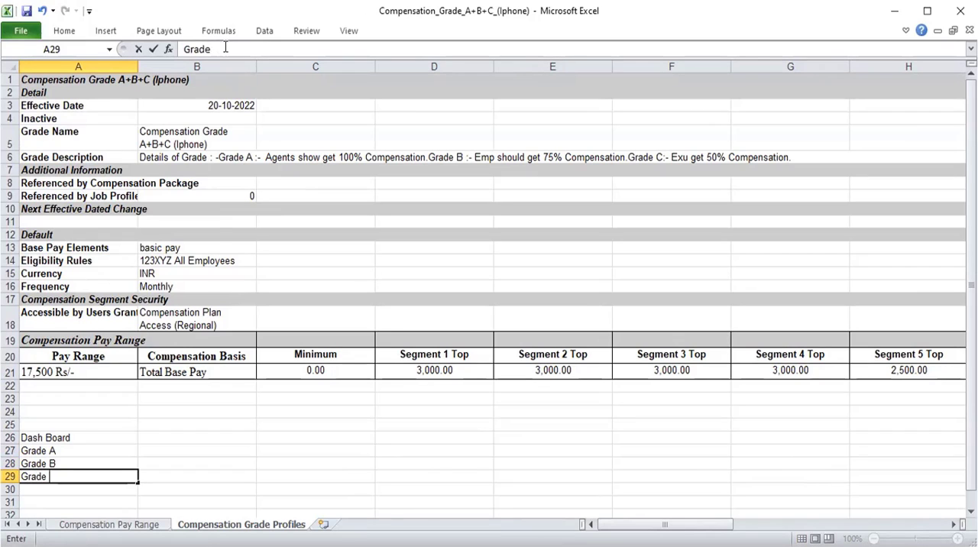
{"action": "type", "text": " c"}
{"action": "key", "text": "Return"}
{"action": "key", "text": "Up"}
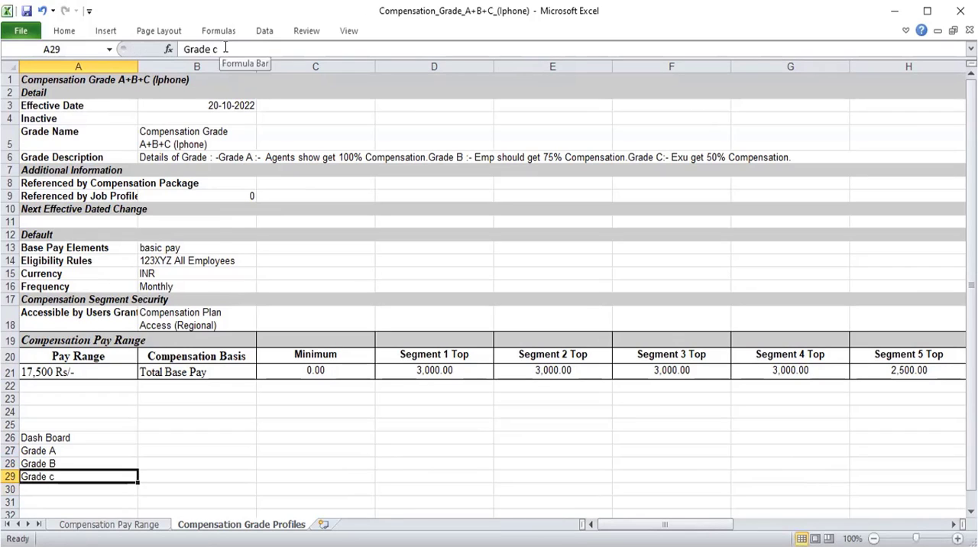
{"action": "left_click", "coordinate": [268, 48]}
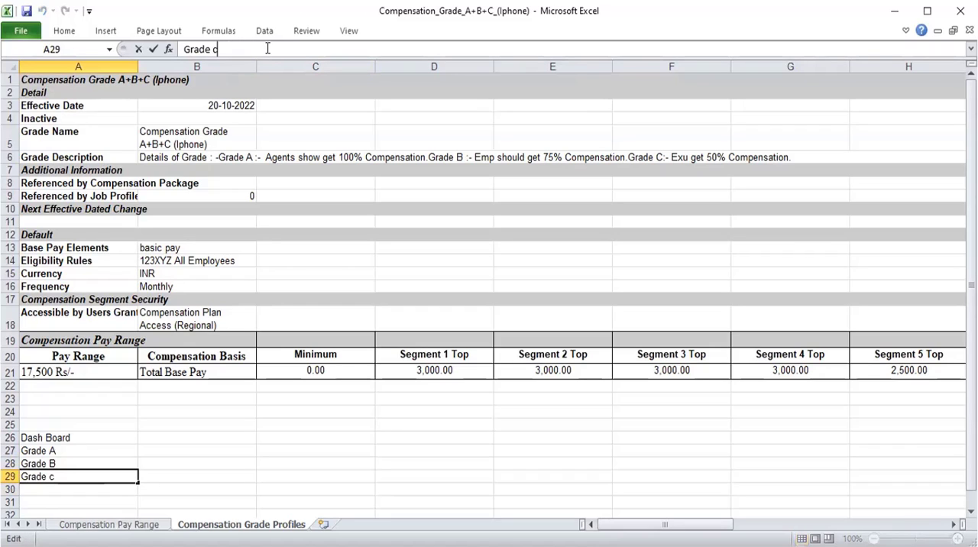
{"action": "key", "text": "BackSpace"}
{"action": "type", "text": "VV"}
{"action": "key", "text": "BackSpace"}
{"action": "key", "text": "BackSpace"}
{"action": "type", "text": "C"}
Make the dashboard range A26:B29 bold and apply borders around all of its cells.
{"action": "left_click", "coordinate": [90, 437]}
{"action": "key", "text": "shift+Right"}
{"action": "key", "text": "shift+Down"}
{"action": "key", "text": "shift+Down"}
{"action": "key", "text": "shift+Down"}
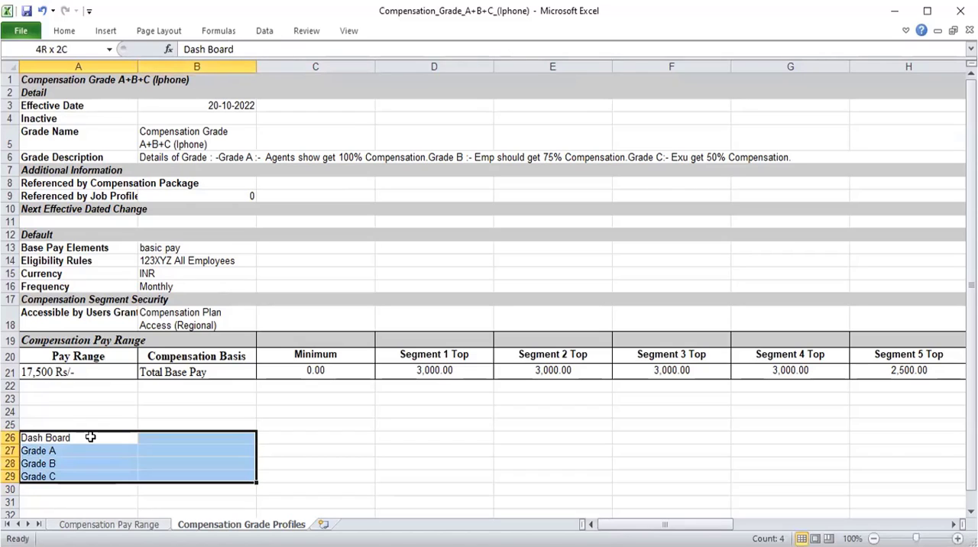
{"action": "key", "text": "ctrl+b"}
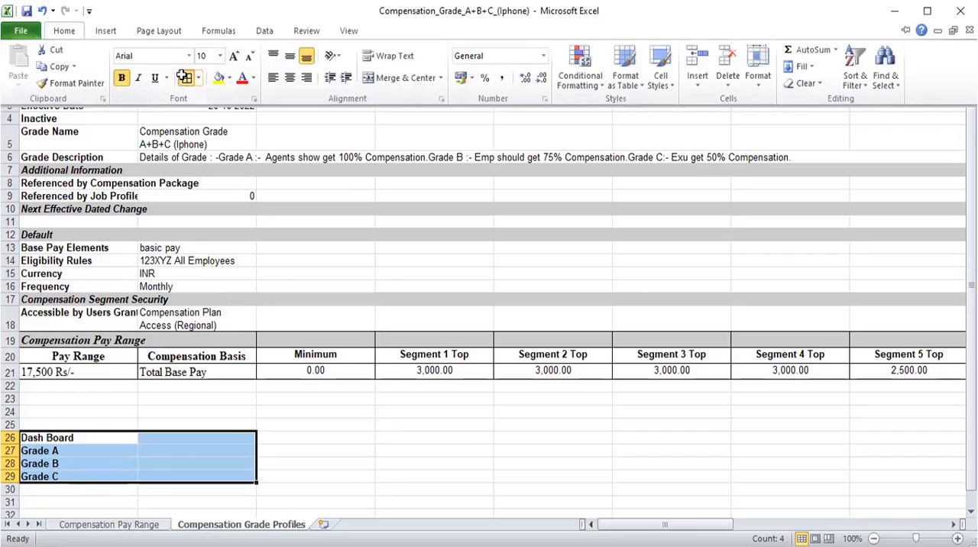
{"action": "left_click", "coordinate": [182, 76]}
Fill the Dash Board heading cells A26:B26 with yellow.
{"action": "key", "text": "Down"}
{"action": "key", "text": "Up"}
{"action": "key", "text": "shift+Right"}
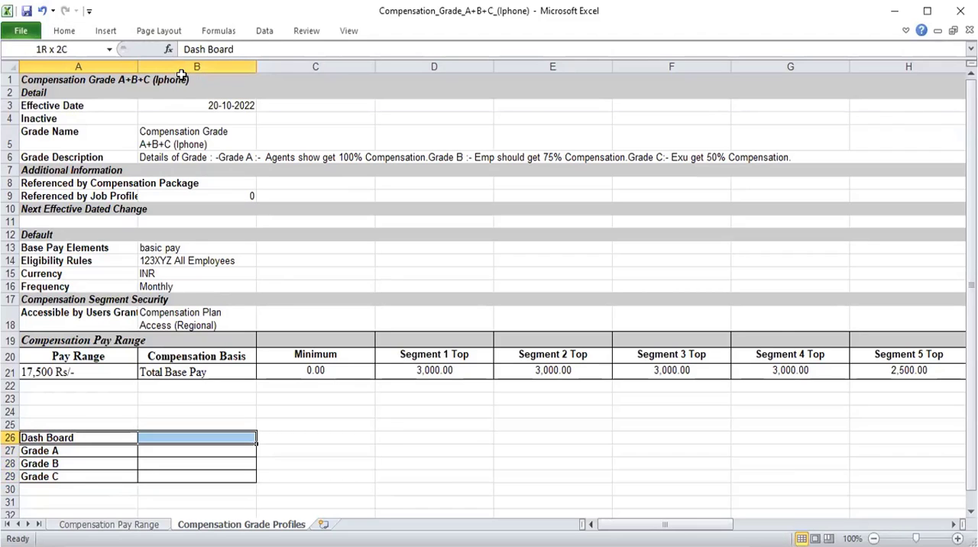
{"action": "left_click", "coordinate": [64, 31]}
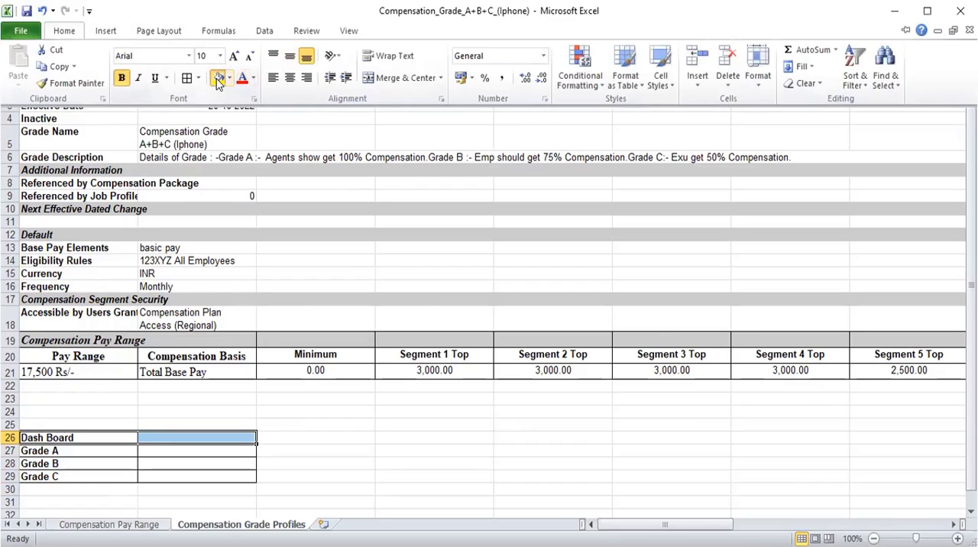
{"action": "left_click", "coordinate": [218, 79]}
Enter 100% for Grade A, 75% for Grade B and 50% for Grade C in cells B27:B29.
{"action": "key", "text": "Down"}
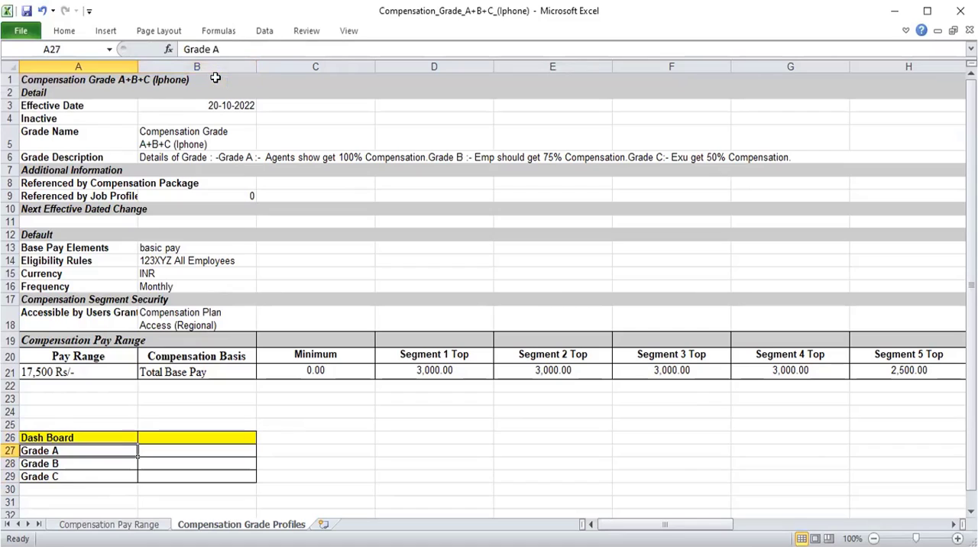
{"action": "key", "text": "Right"}
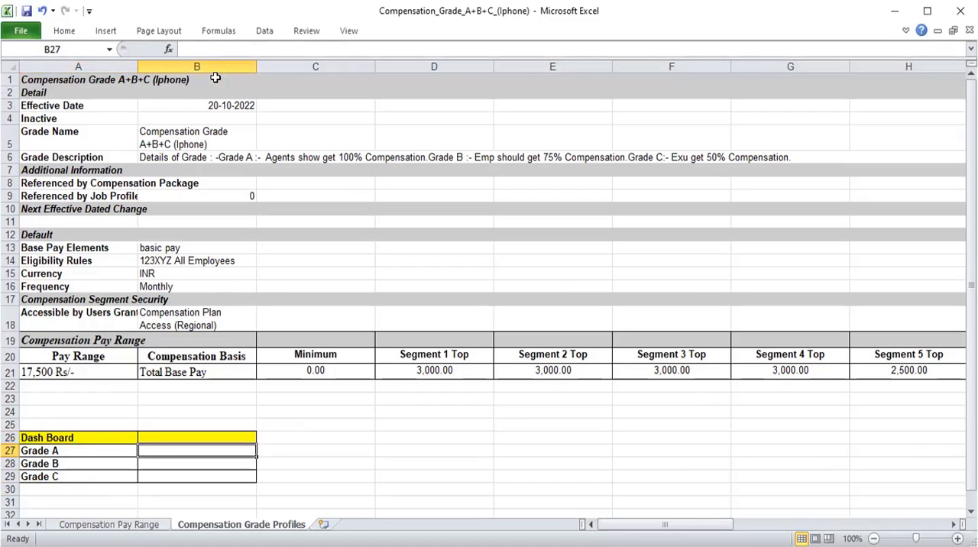
{"action": "type", "text": "100"}
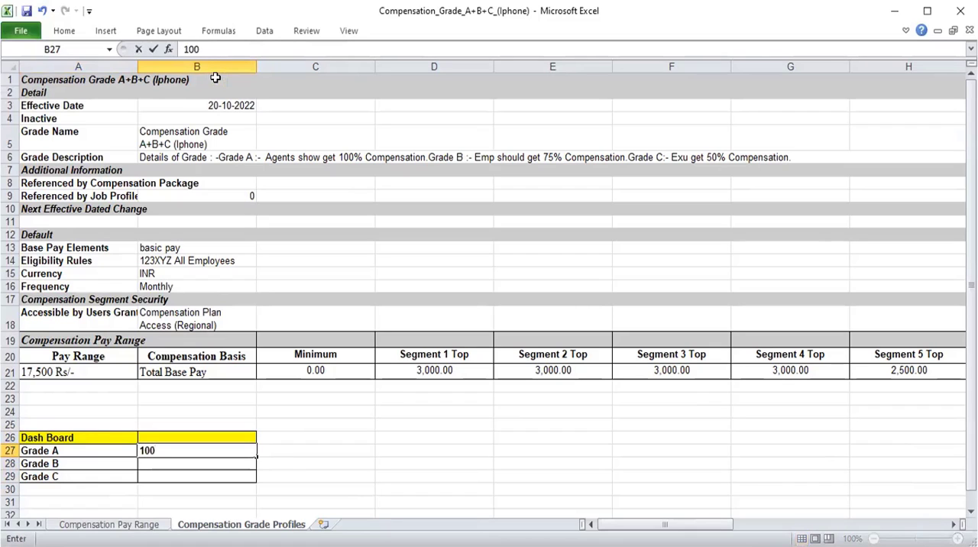
{"action": "type", "text": "%"}
{"action": "key", "text": "Return"}
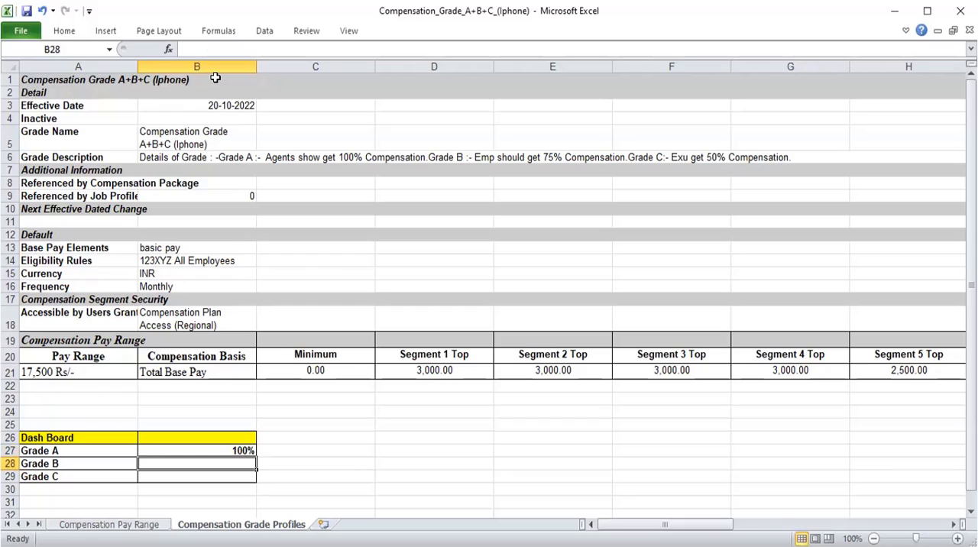
{"action": "type", "text": "75"}
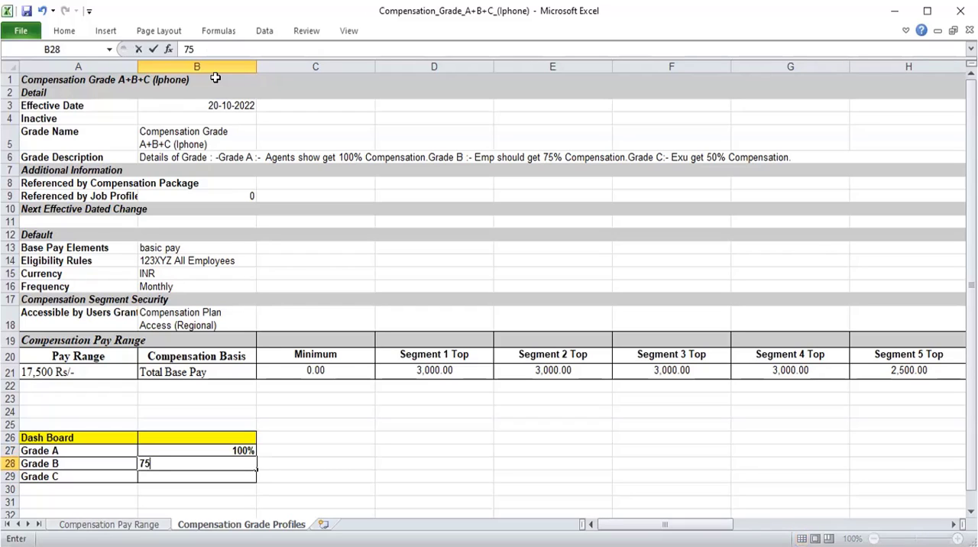
{"action": "type", "text": "%"}
{"action": "key", "text": "Return"}
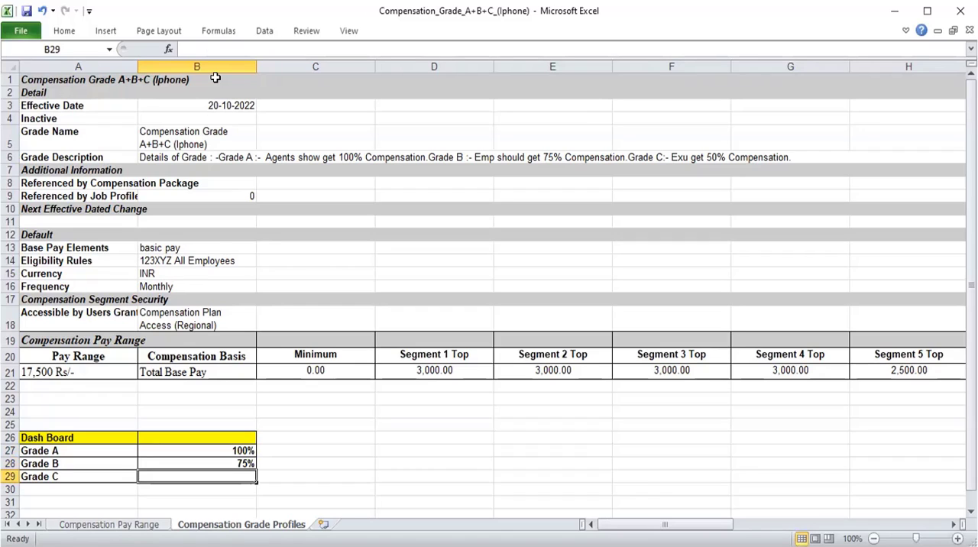
{"action": "type", "text": "50"}
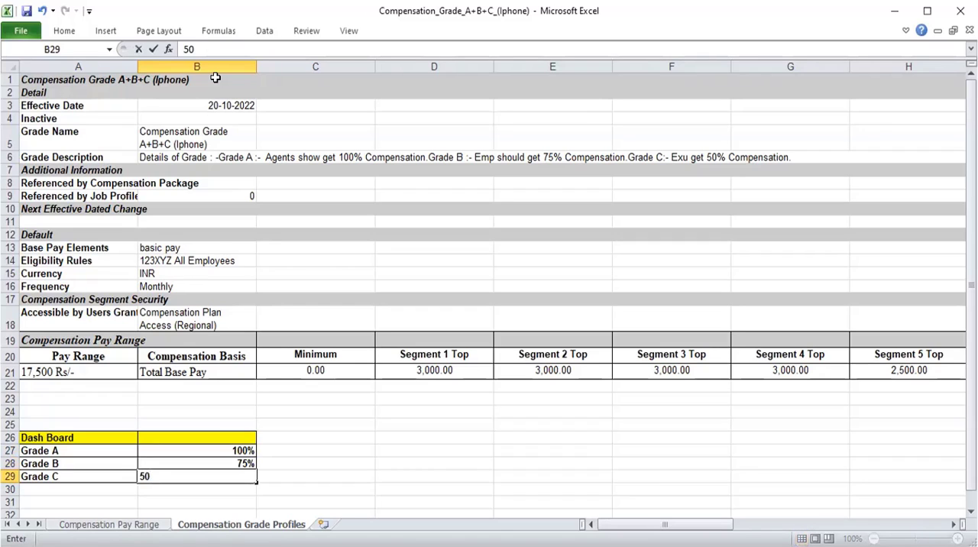
{"action": "type", "text": "%"}
{"action": "key", "text": "Return"}
Merge and center the Dash Board heading across cells A26:B26.
{"action": "key", "text": "Up"}
{"action": "key", "text": "Up"}
{"action": "key", "text": "Up"}
{"action": "key", "text": "Up"}
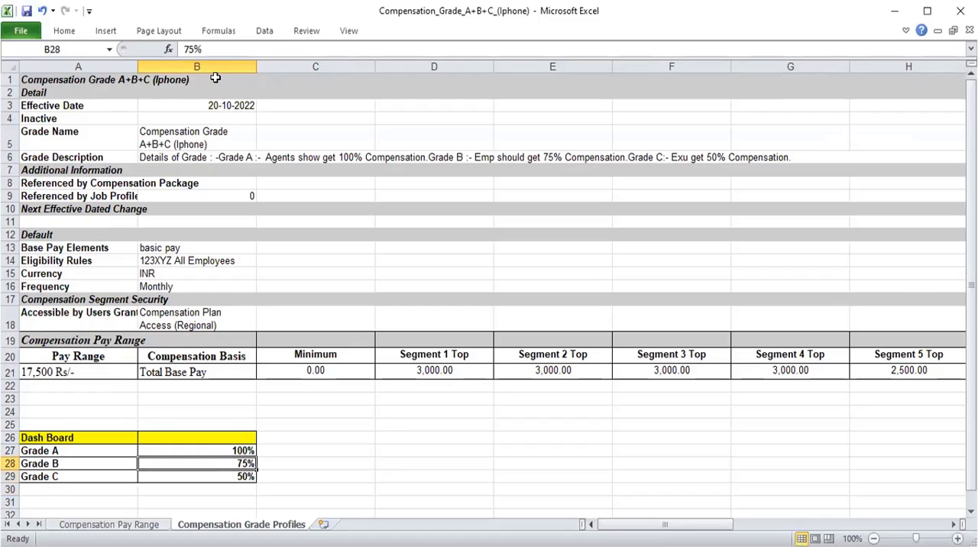
{"action": "key", "text": "Left"}
{"action": "key", "text": "shift+Right"}
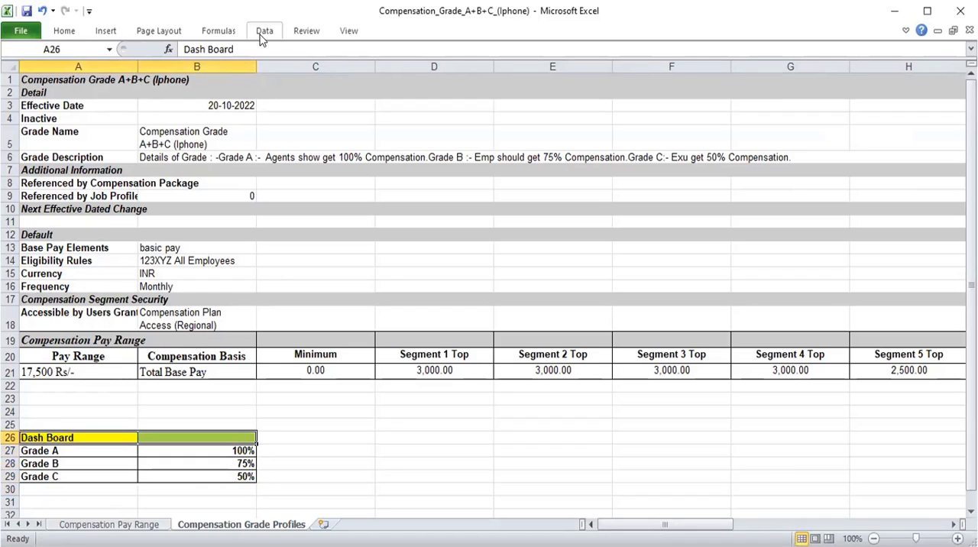
{"action": "left_click", "coordinate": [64, 32]}
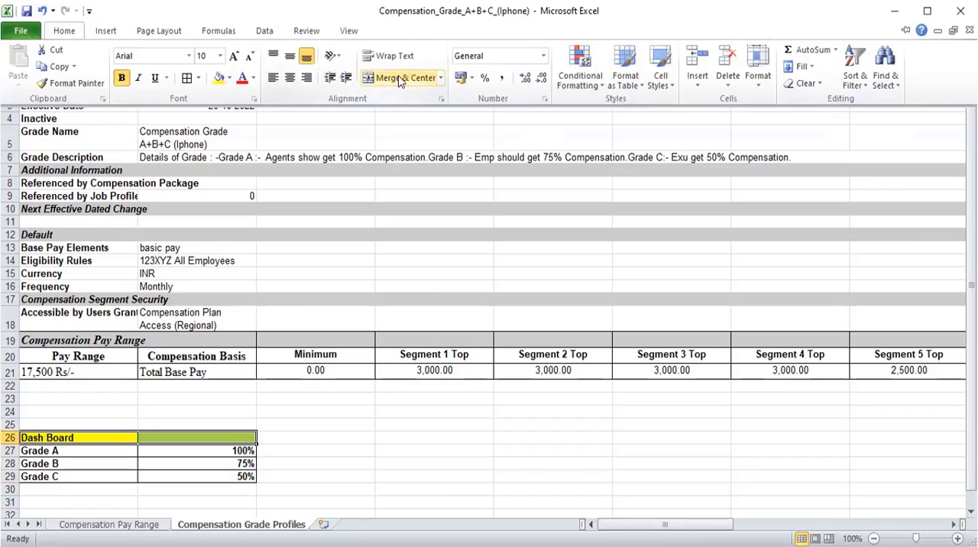
{"action": "left_click", "coordinate": [400, 79]}
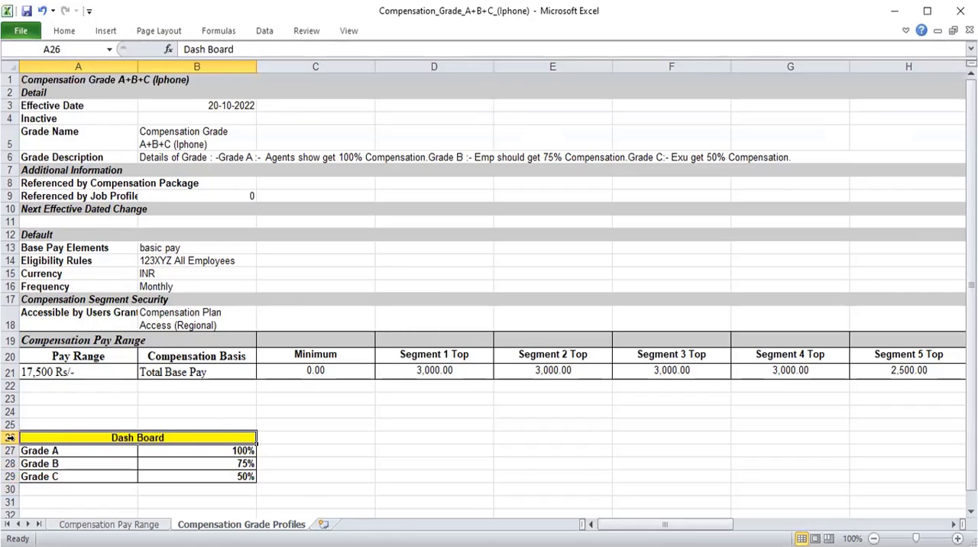
Increase the height of row 26 to roughly double and middle-align the Dash Board heading vertically.
{"action": "left_click_drag", "start_coordinate": [10, 443], "coordinate": [10, 455]}
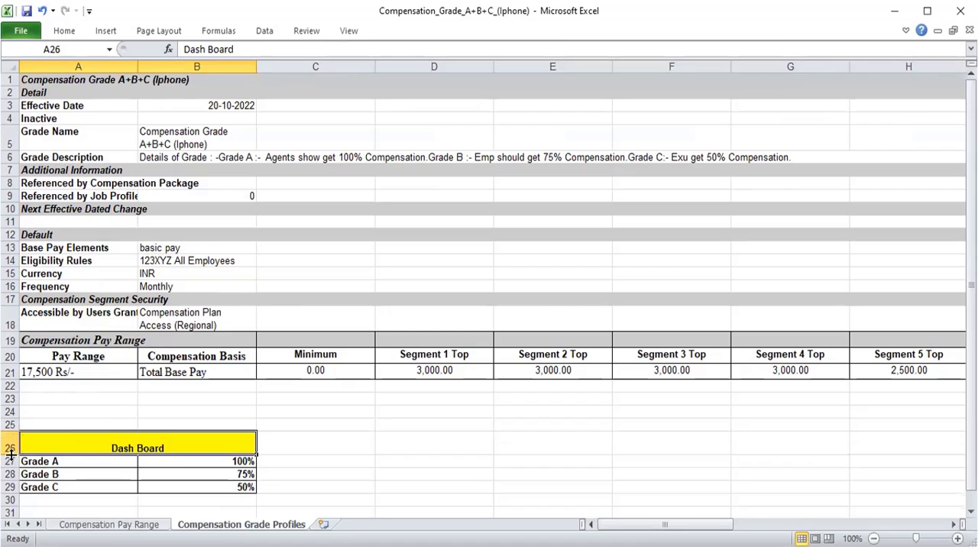
{"action": "left_click", "coordinate": [63, 30]}
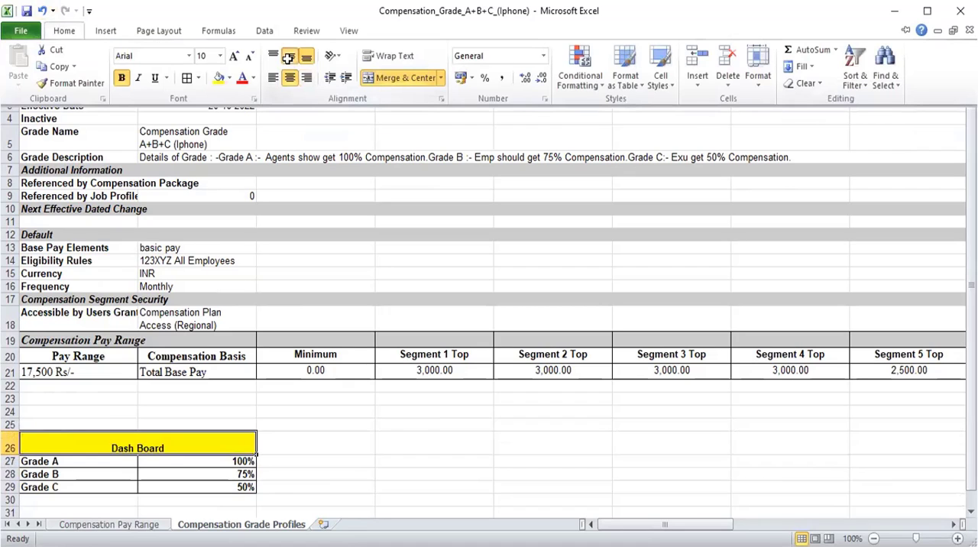
{"action": "left_click", "coordinate": [288, 58]}
Increase the Dash Board heading's font size to 11.
{"action": "left_click", "coordinate": [64, 32]}
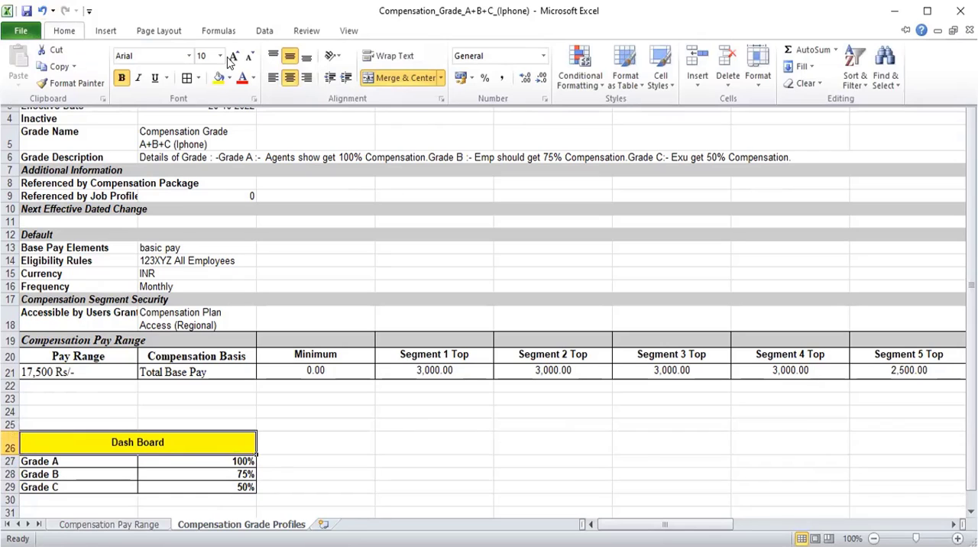
{"action": "left_click", "coordinate": [232, 57]}
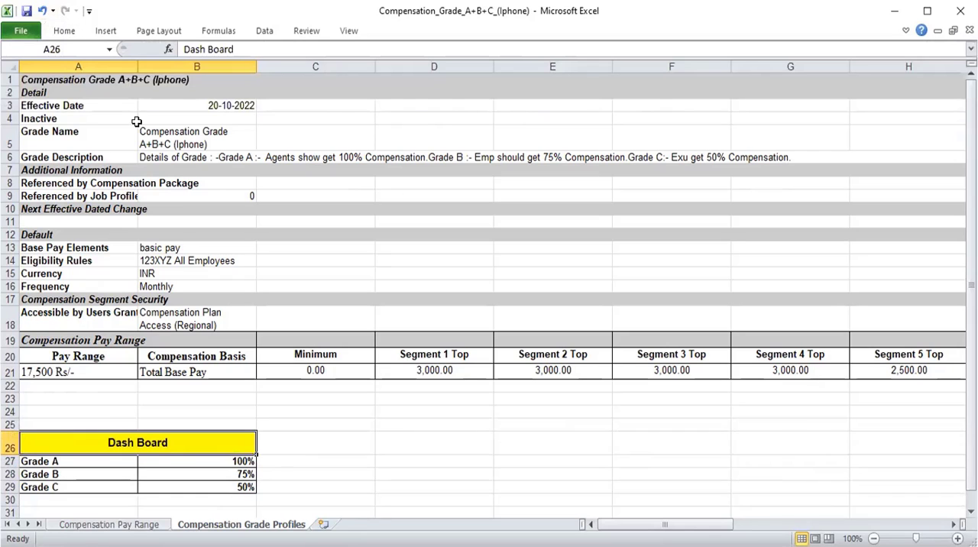
{"action": "left_click", "coordinate": [67, 31]}
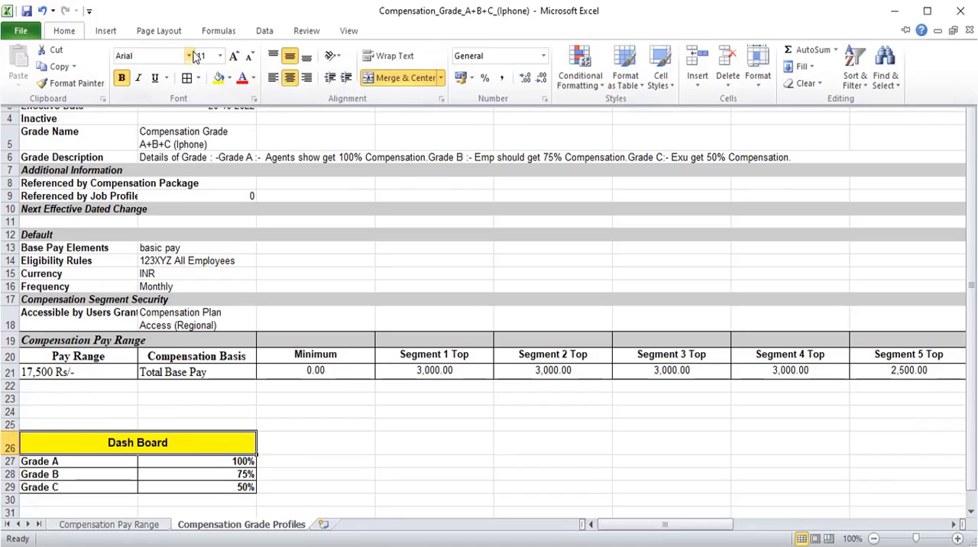
Save the compensation grade workbook and close it.
{"action": "left_click", "coordinate": [189, 479]}
{"action": "left_click", "coordinate": [189, 475]}
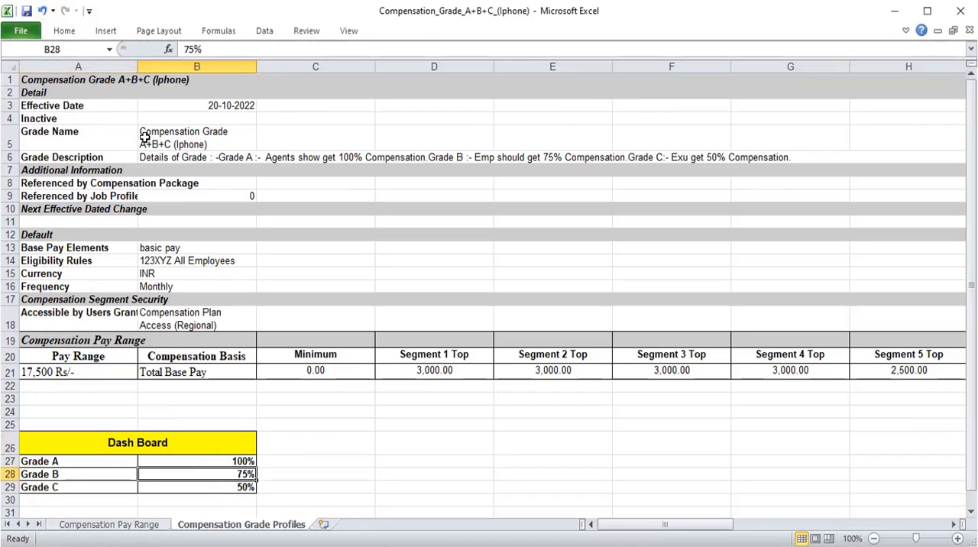
{"action": "left_click", "coordinate": [26, 10]}
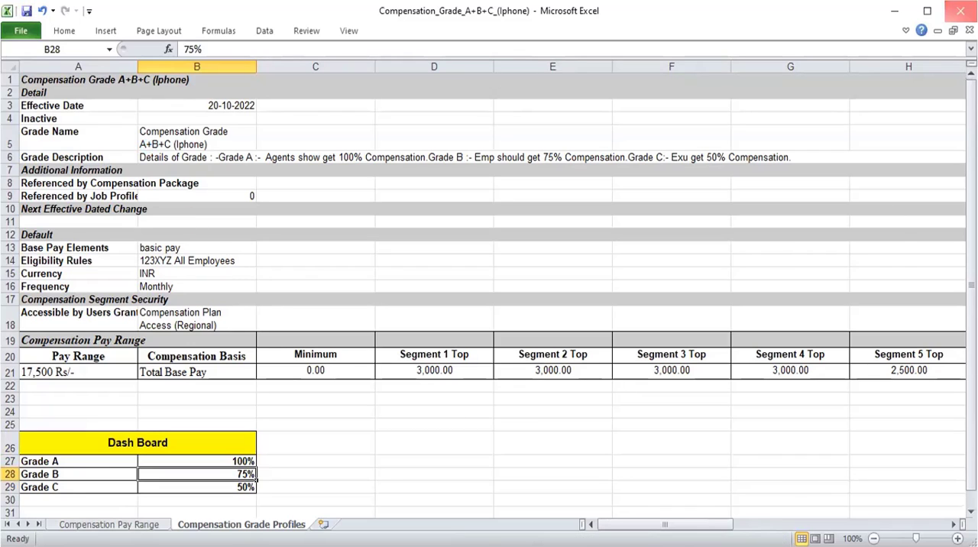
{"action": "left_click", "coordinate": [961, 11]}
Open the Drive in Workday and create a folder named "Compensation Grade Iphone Project".
{"action": "left_click", "coordinate": [934, 49]}
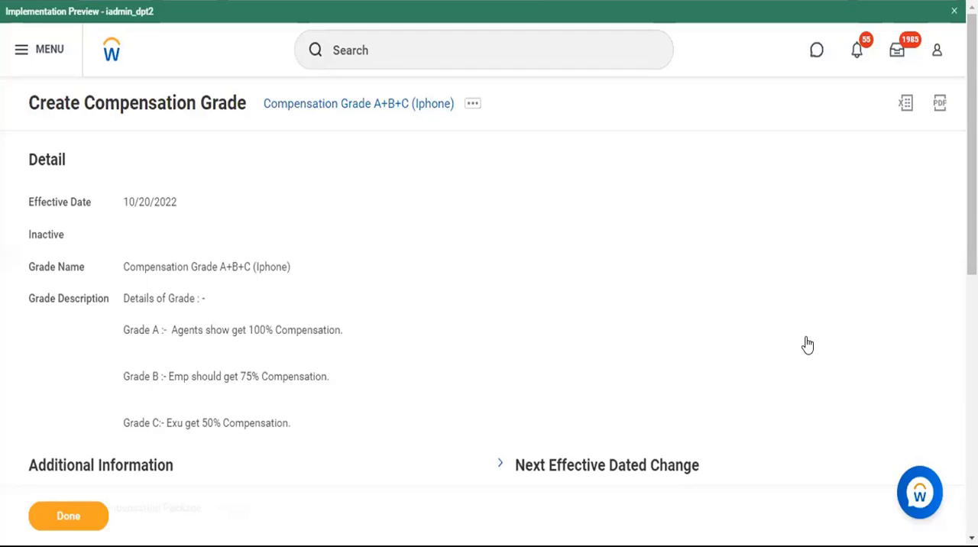
{"action": "left_click", "coordinate": [790, 475]}
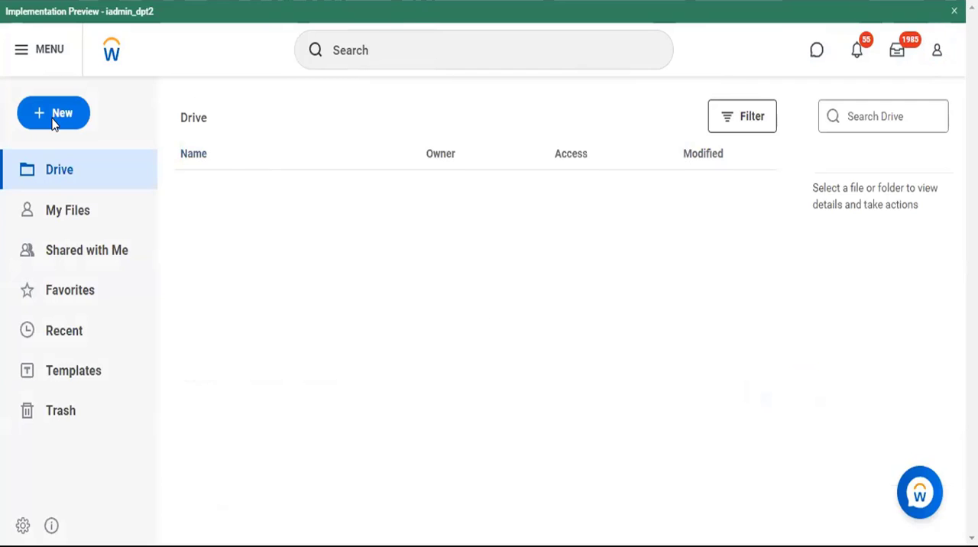
{"action": "left_click", "coordinate": [53, 115]}
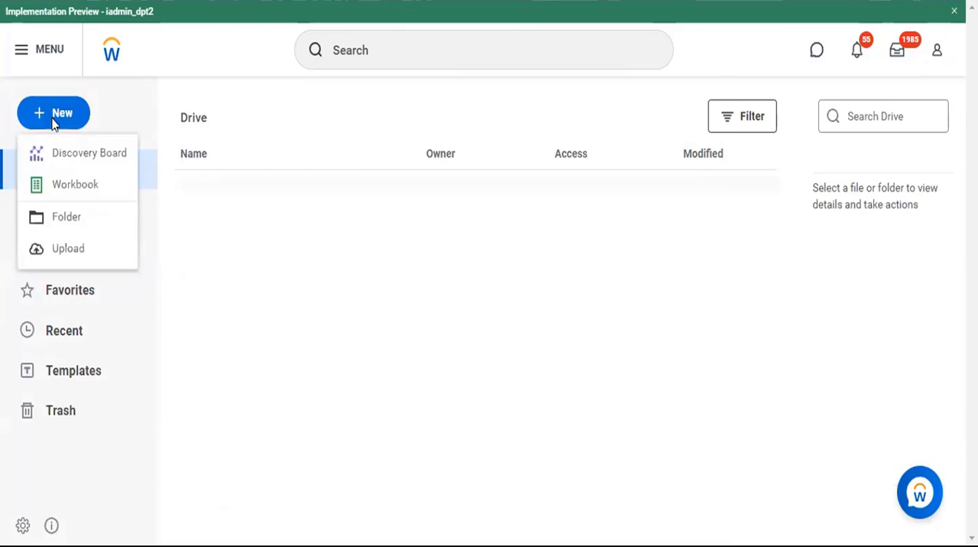
{"action": "left_click", "coordinate": [59, 218]}
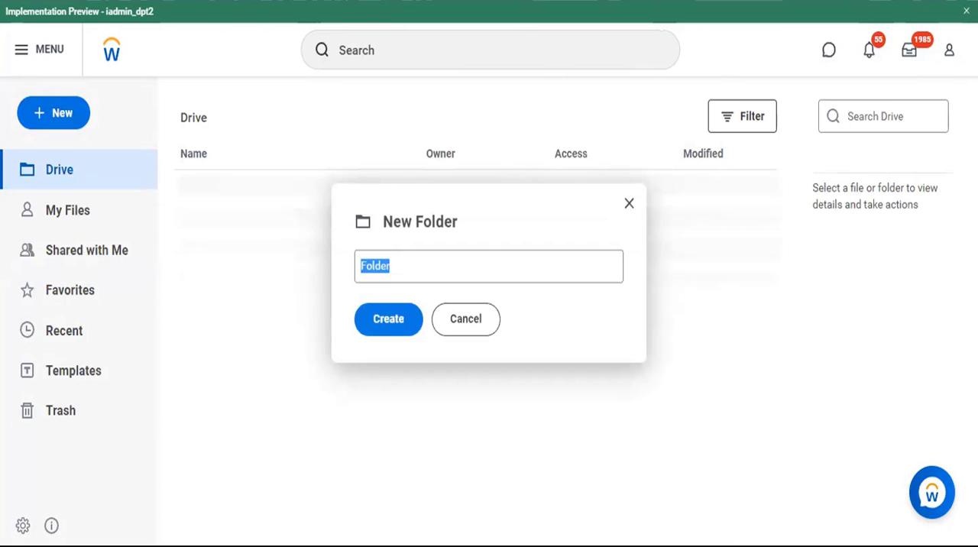
{"action": "type", "text": "Compensation Grade"}
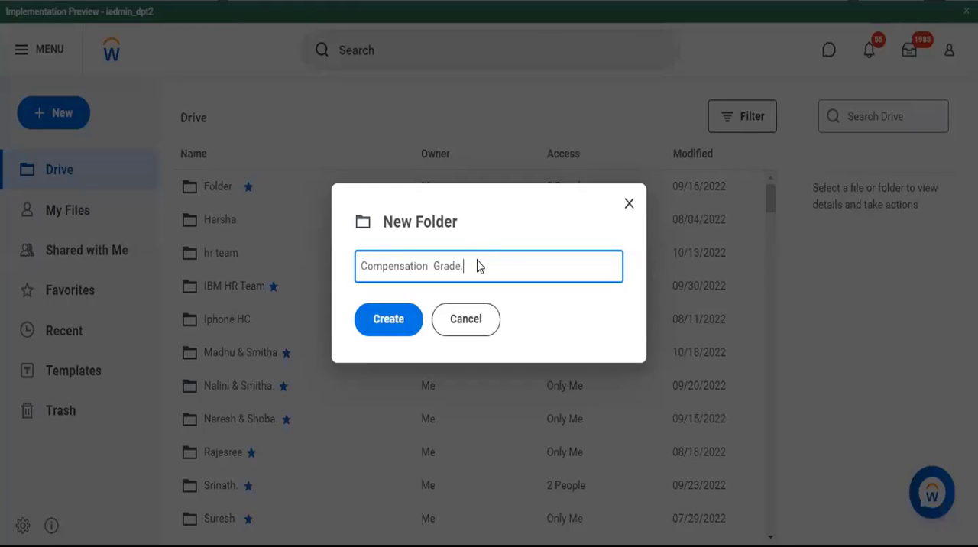
{"action": "key", "text": "ctrl+s"}
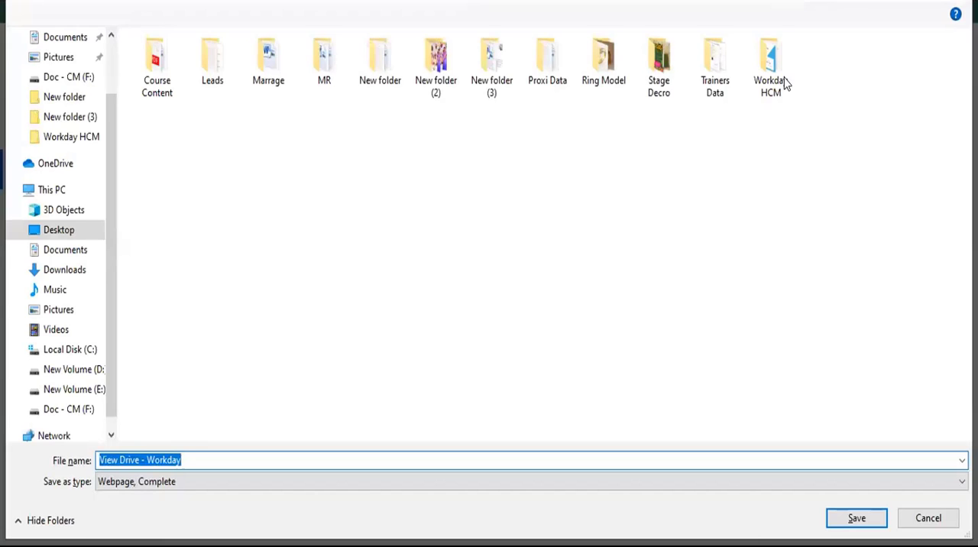
{"action": "key", "text": "Escape"}
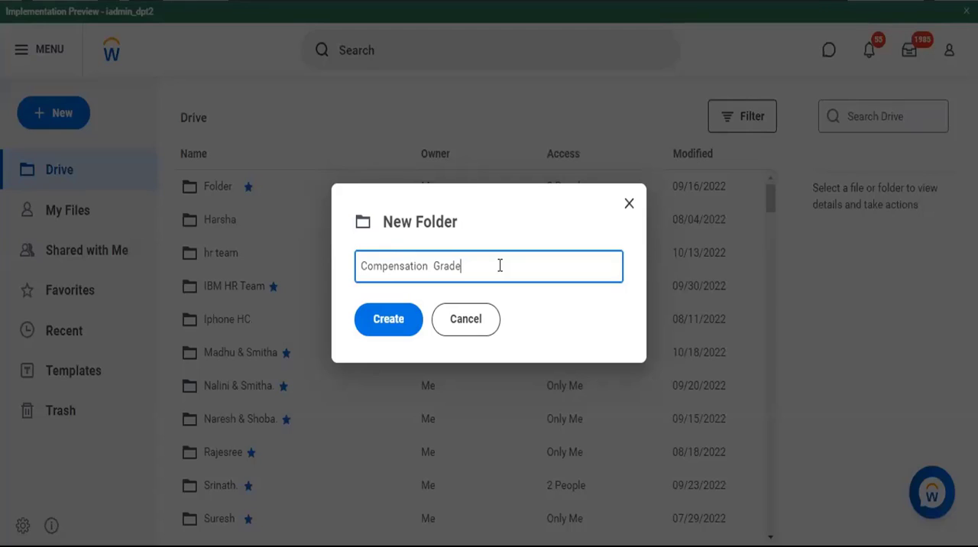
{"action": "type", "text": "Iphone Project"}
{"action": "left_click", "coordinate": [388, 319]}
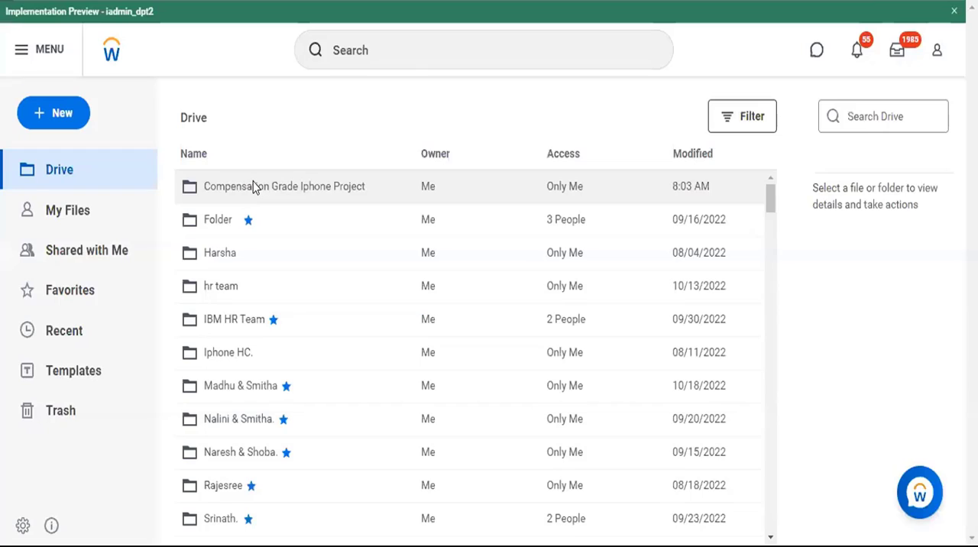
Upload the file Compensation_Grade_A+B+C_(Iphone) from Downloads into the Compensation Grade Iphone Project folder.
{"action": "double_click", "coordinate": [255, 188]}
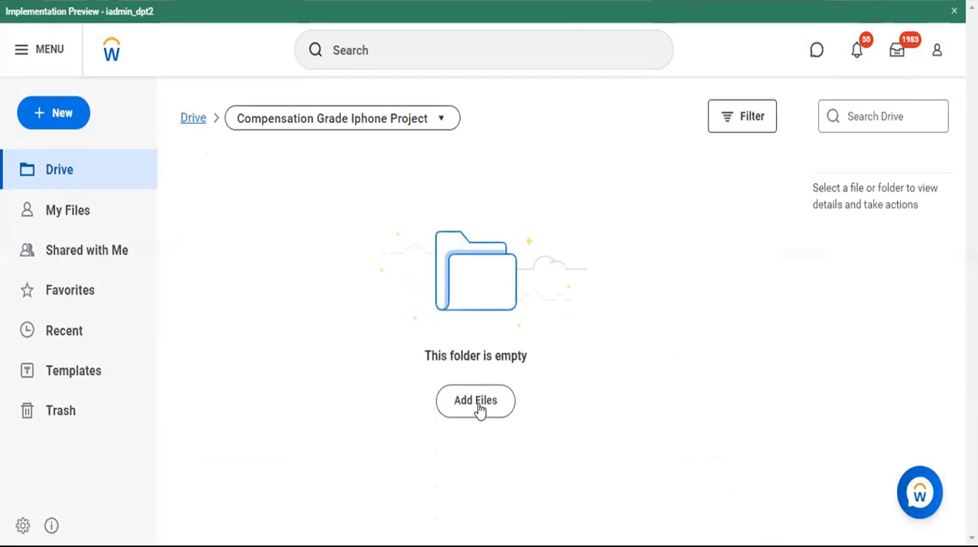
{"action": "left_click", "coordinate": [478, 407]}
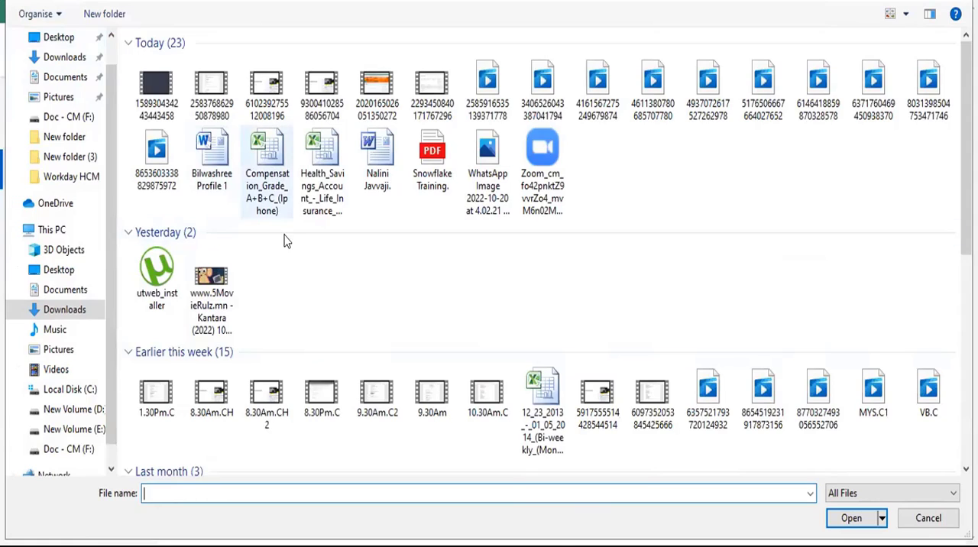
{"action": "left_click", "coordinate": [265, 200]}
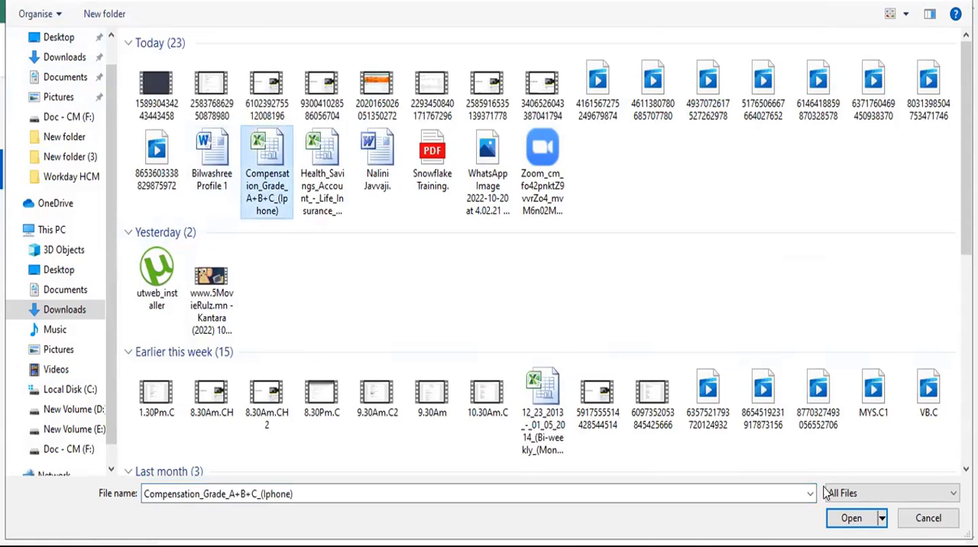
{"action": "left_click", "coordinate": [850, 519]}
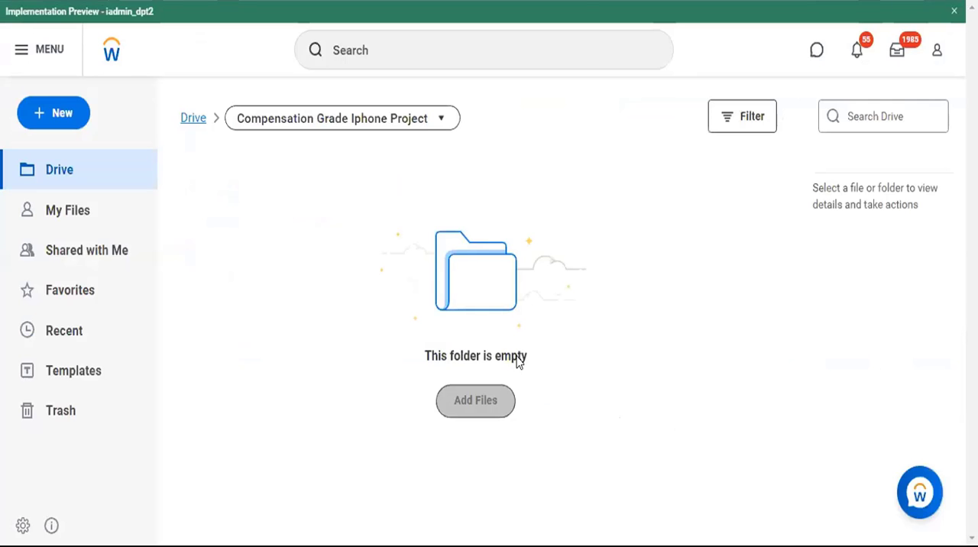
Start sharing the Compensation Grade Iphone Project folder and add the colleague's name as the individual recipient.
{"action": "left_click", "coordinate": [339, 122]}
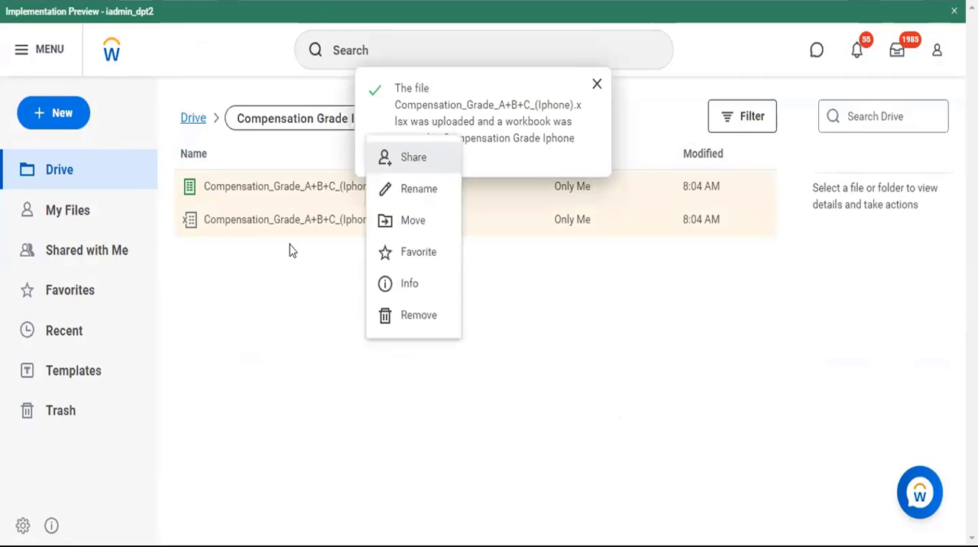
{"action": "left_click", "coordinate": [294, 251]}
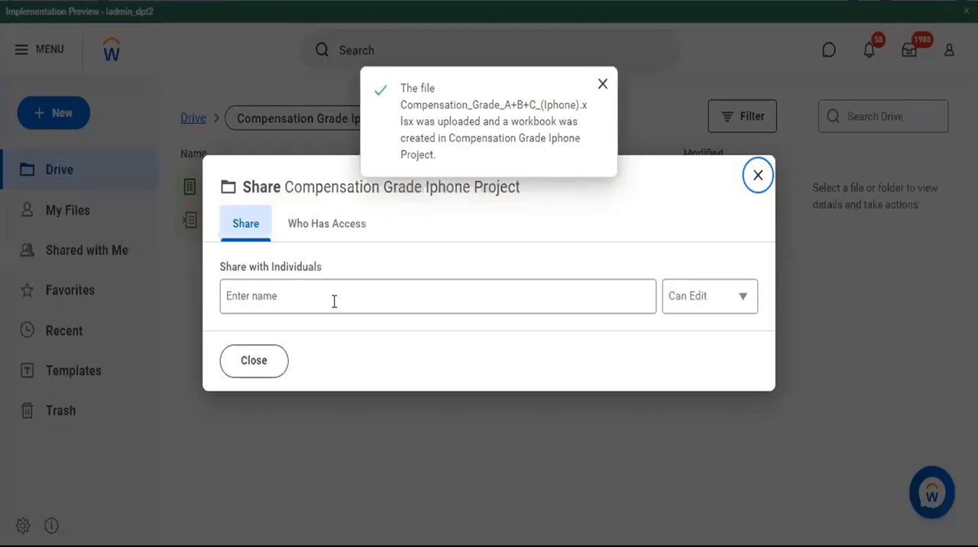
{"action": "type", "text": "as"}
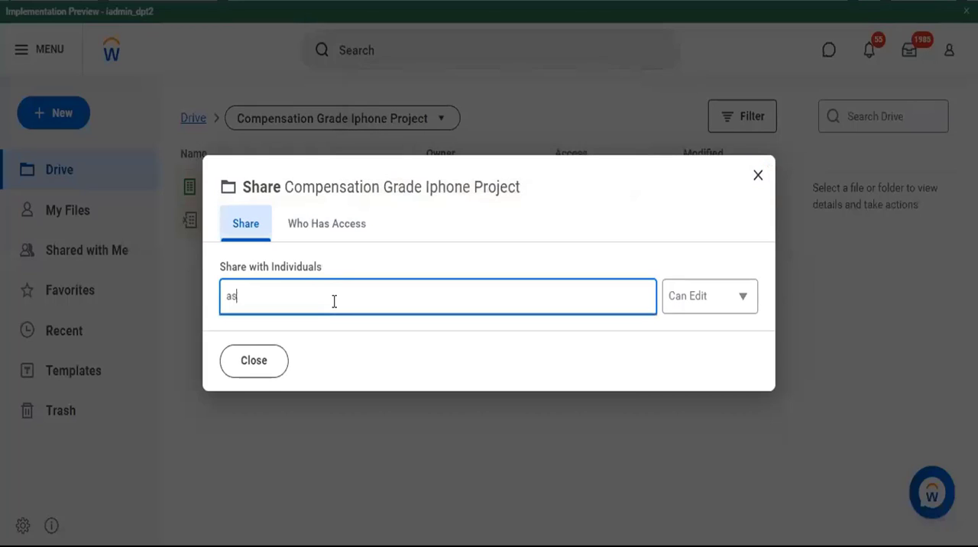
{"action": "left_click", "coordinate": [265, 368]}
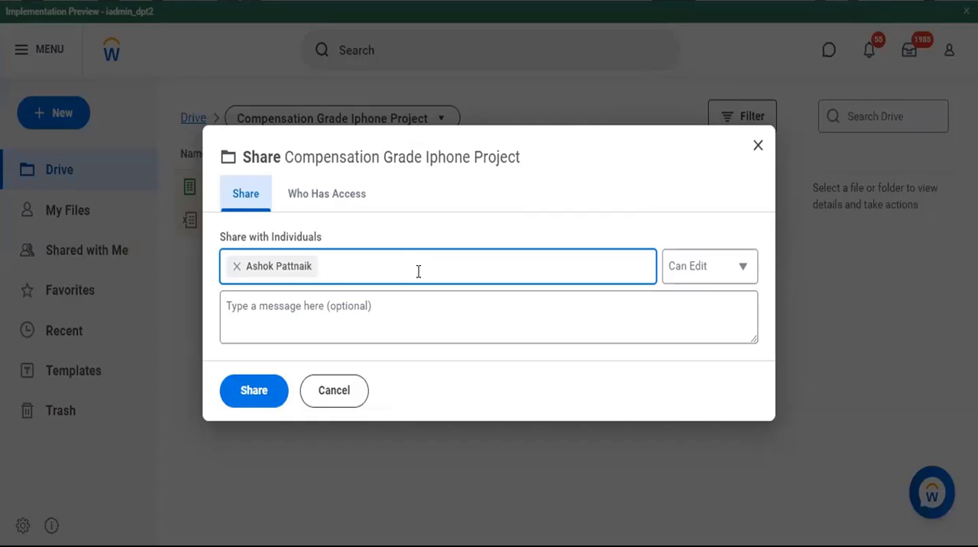
Add the message "Clear body if the email", keep the access level at Can Edit, and share the folder.
{"action": "left_click", "coordinate": [380, 303]}
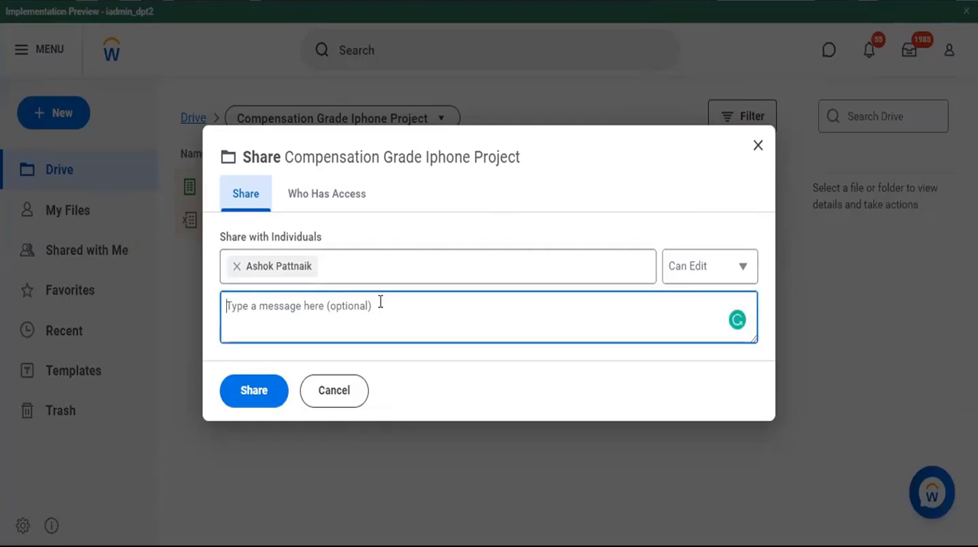
{"action": "type", "text": "Clea"}
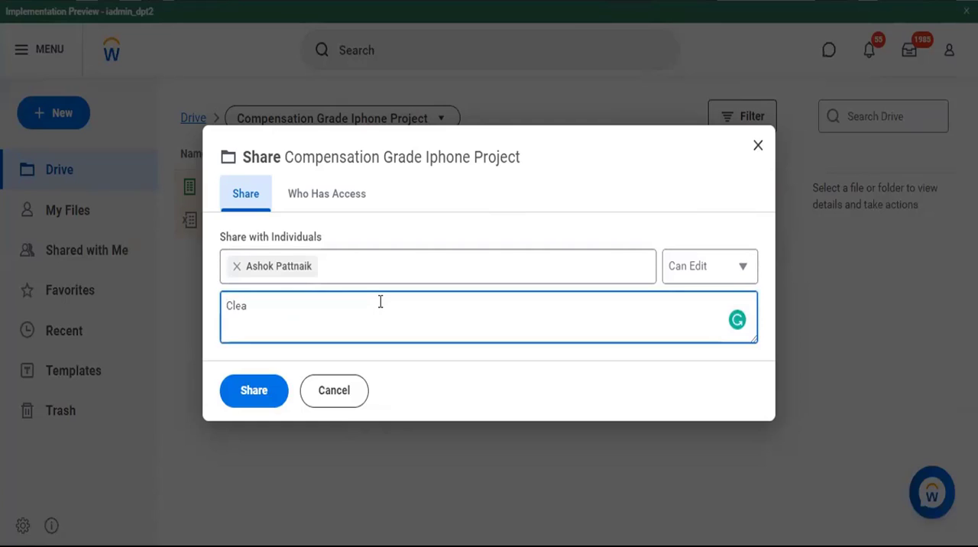
{"action": "type", "text": "r bo"}
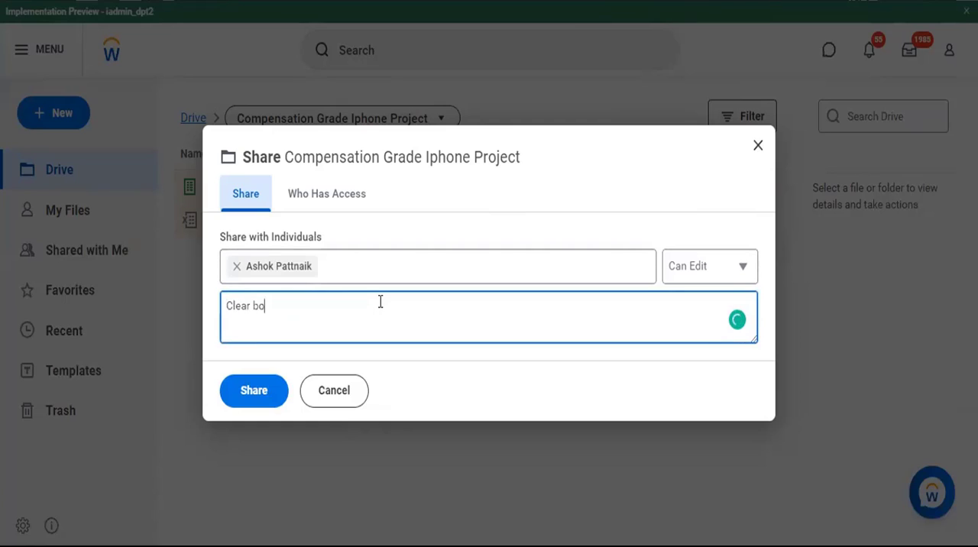
{"action": "type", "text": "dy if the email"}
{"action": "left_click", "coordinate": [703, 260]}
{"action": "left_click", "coordinate": [680, 276]}
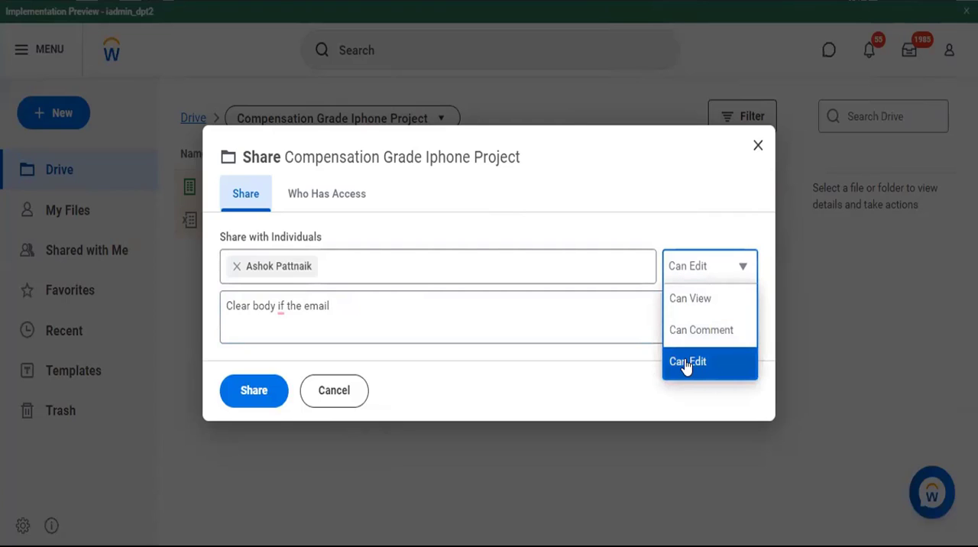
{"action": "left_click", "coordinate": [464, 303]}
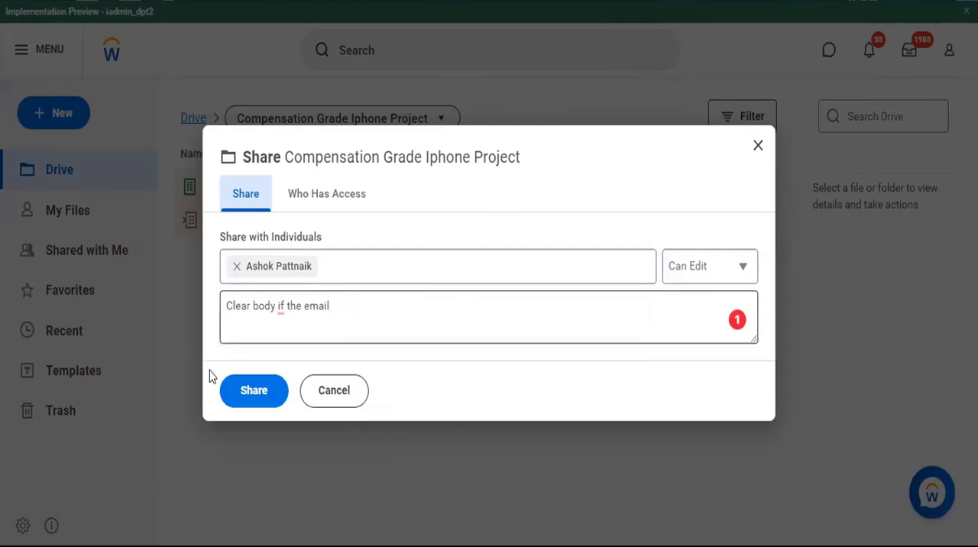
{"action": "left_click", "coordinate": [249, 390]}
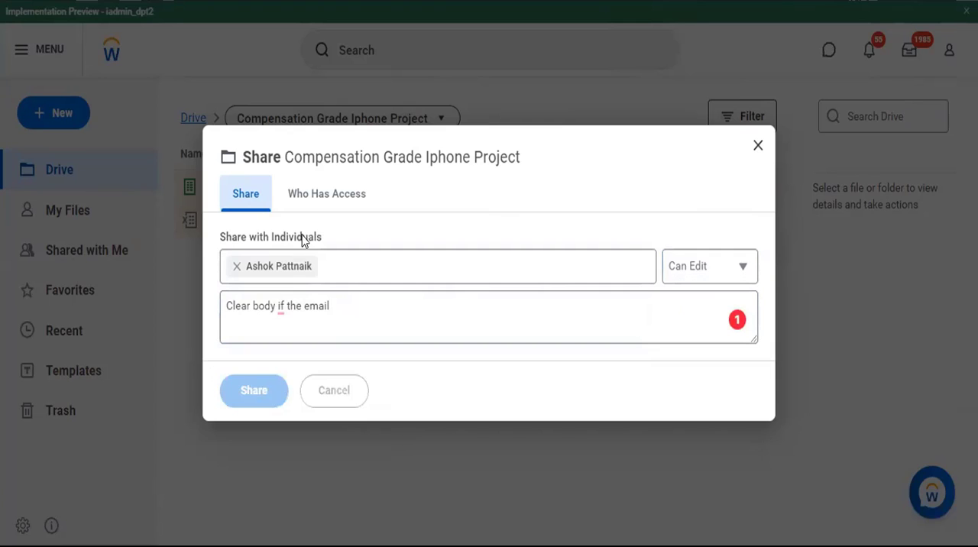